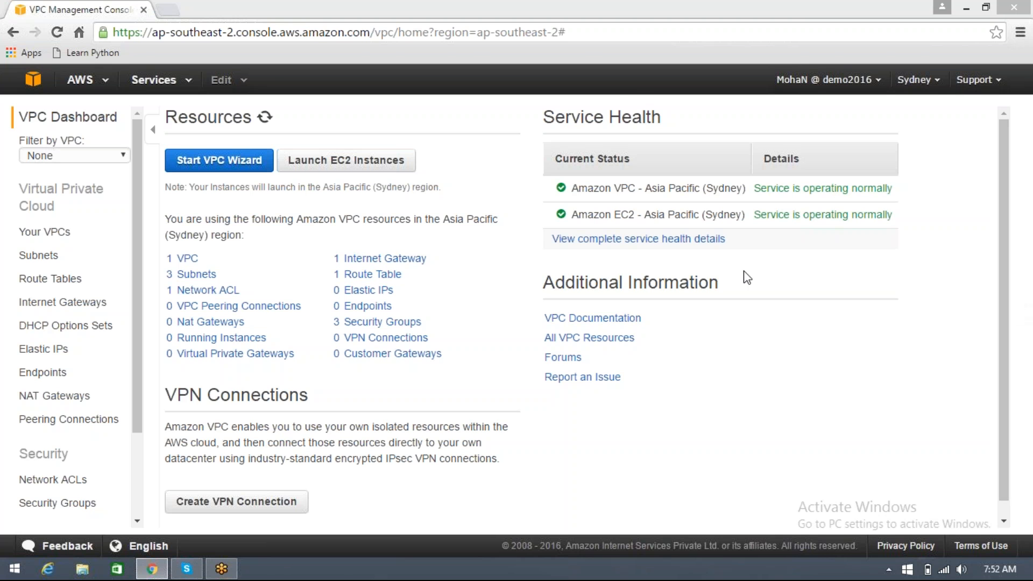
{"action": "left_click", "coordinate": [638, 82]}
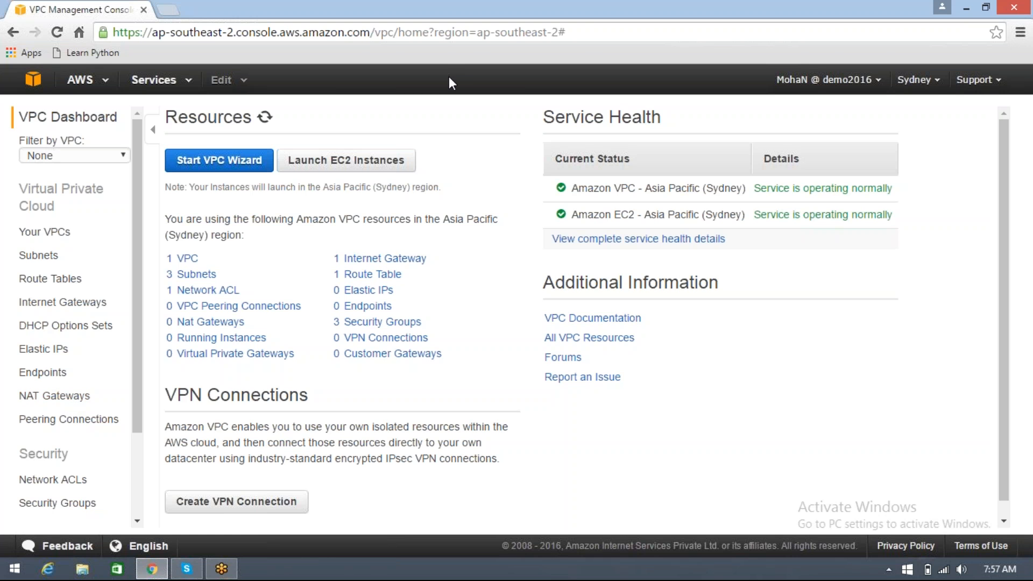
{"action": "key", "text": "XF86AudioRaiseVolume"}
{"action": "key", "text": "XF86AudioRaiseVolume"}
{"action": "key", "text": "XF86AudioRaiseVolume"}
{"action": "key", "text": "XF86AudioRaiseVolume"}
{"action": "key", "text": "XF86AudioRaiseVolume"}
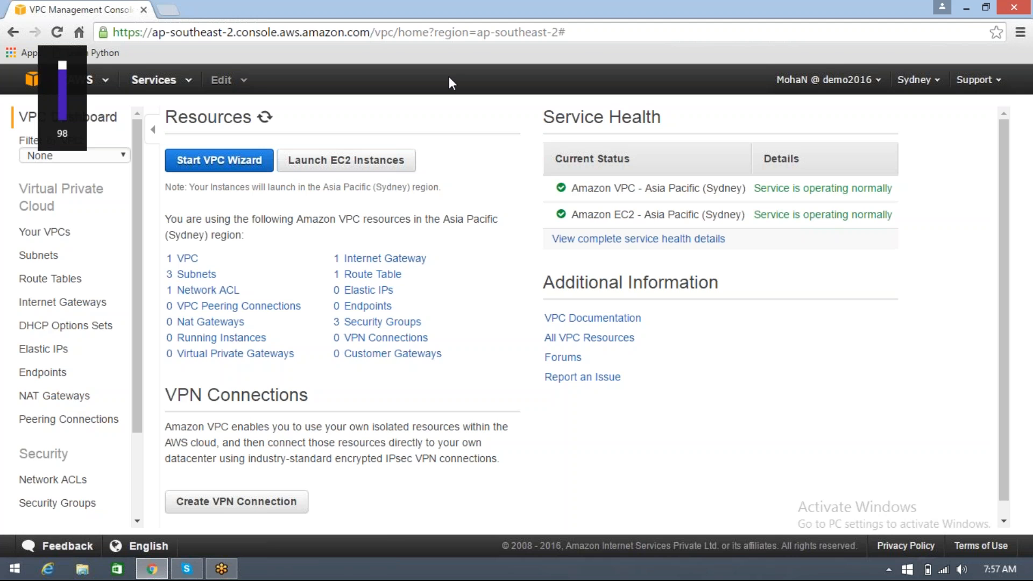
{"action": "key", "text": "XF86AudioRaiseVolume"}
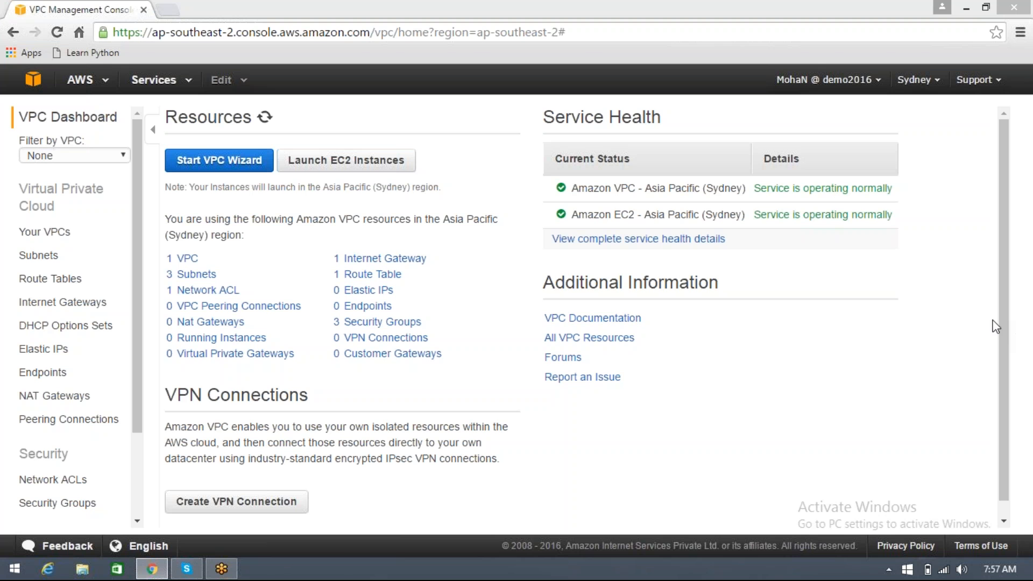
{"action": "left_click", "coordinate": [1008, 33]}
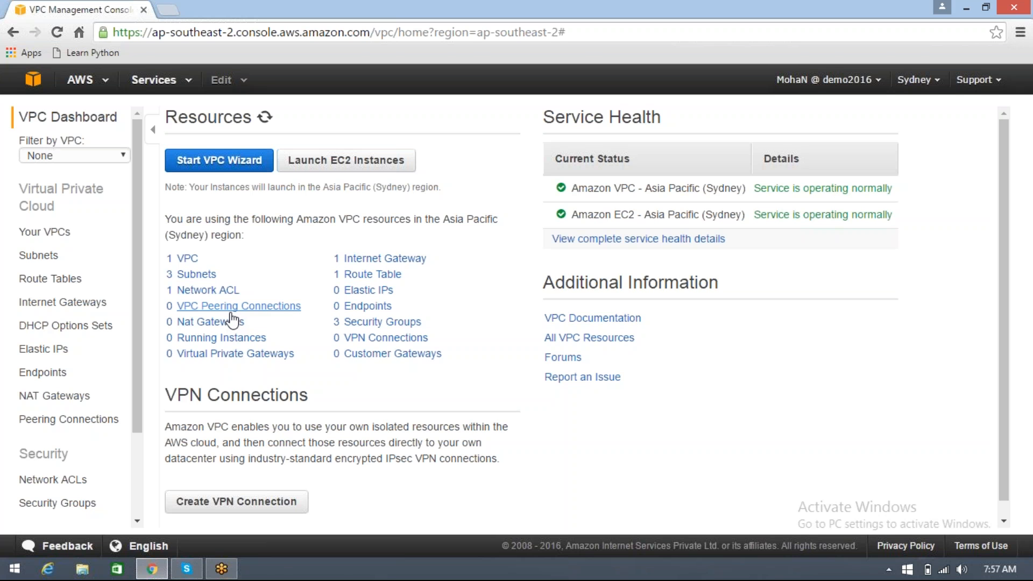
Start the VPC wizard and select the VPC with Public and Private Subnets configuration
{"action": "left_click", "coordinate": [227, 172]}
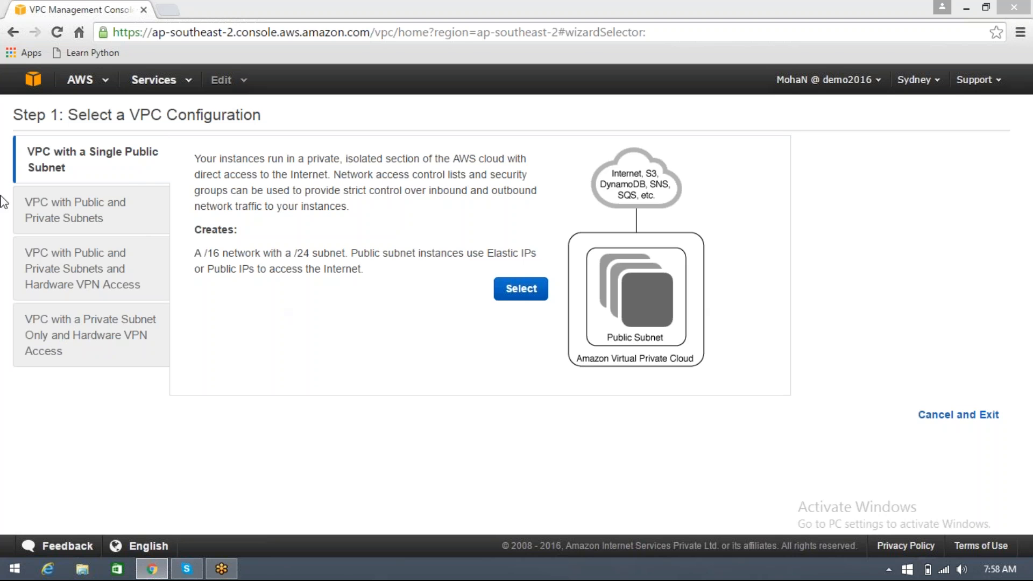
{"action": "left_click", "coordinate": [123, 221]}
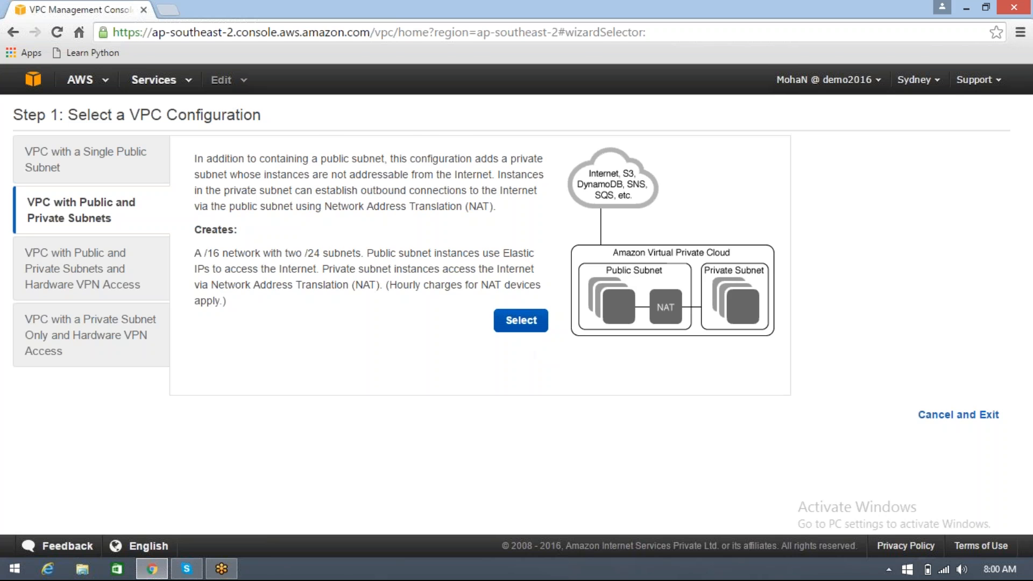
{"action": "left_click", "coordinate": [521, 320]}
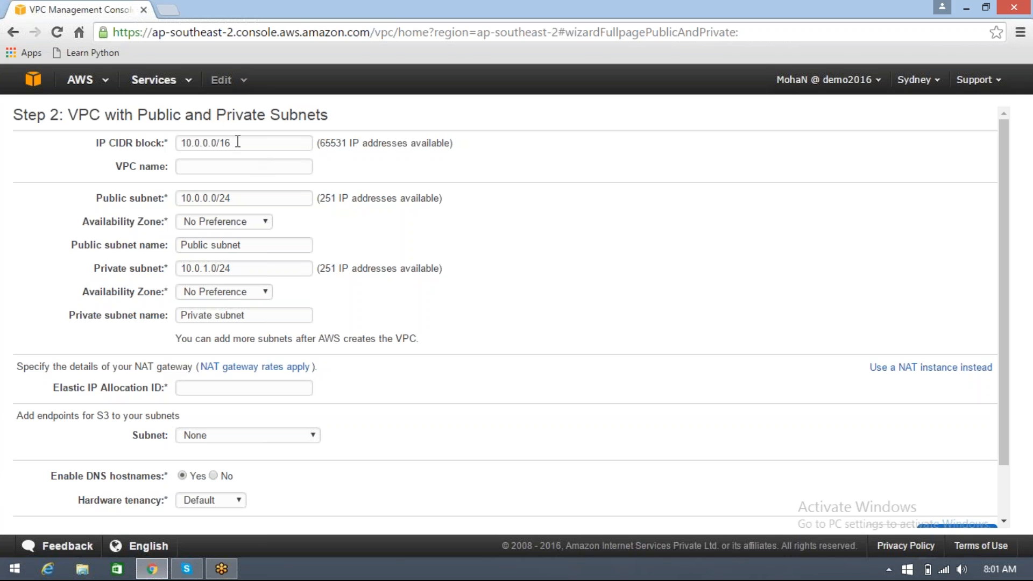
Examine the VPC's default IP CIDR block, including its address octets and prefix length
{"action": "left_click_drag", "start_coordinate": [182, 142], "coordinate": [249, 144]}
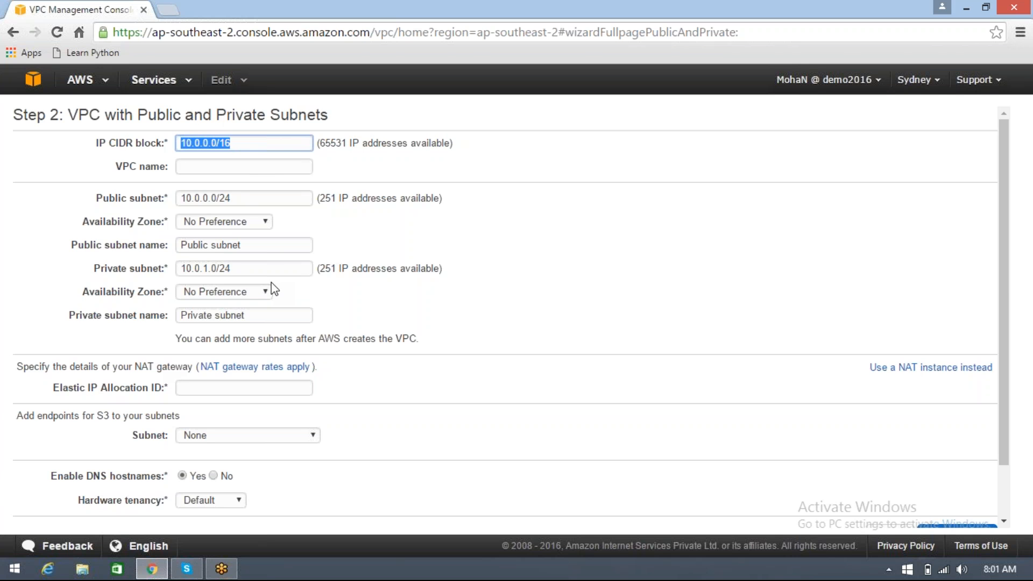
{"action": "left_click", "coordinate": [232, 143]}
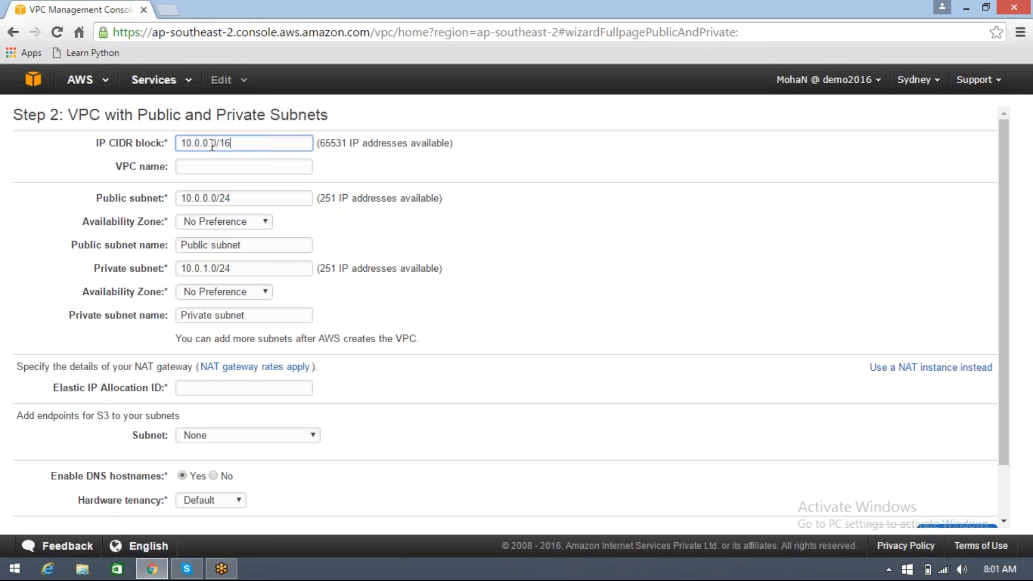
{"action": "double_click", "coordinate": [214, 144]}
{"action": "mouse_move", "coordinate": [212, 144]}
{"action": "left_mouse_down"}
{"action": "mouse_move", "coordinate": [203, 143]}
{"action": "mouse_move", "coordinate": [217, 143]}
{"action": "left_mouse_up"}
{"action": "left_click_drag", "start_coordinate": [197, 145], "coordinate": [217, 144]}
{"action": "left_click_drag", "start_coordinate": [184, 144], "coordinate": [236, 142]}
{"action": "left_click", "coordinate": [236, 142]}
{"action": "double_click", "coordinate": [236, 143]}
{"action": "left_click", "coordinate": [235, 143]}
Name the VPC MyFirstVPC
{"action": "left_click", "coordinate": [233, 164]}
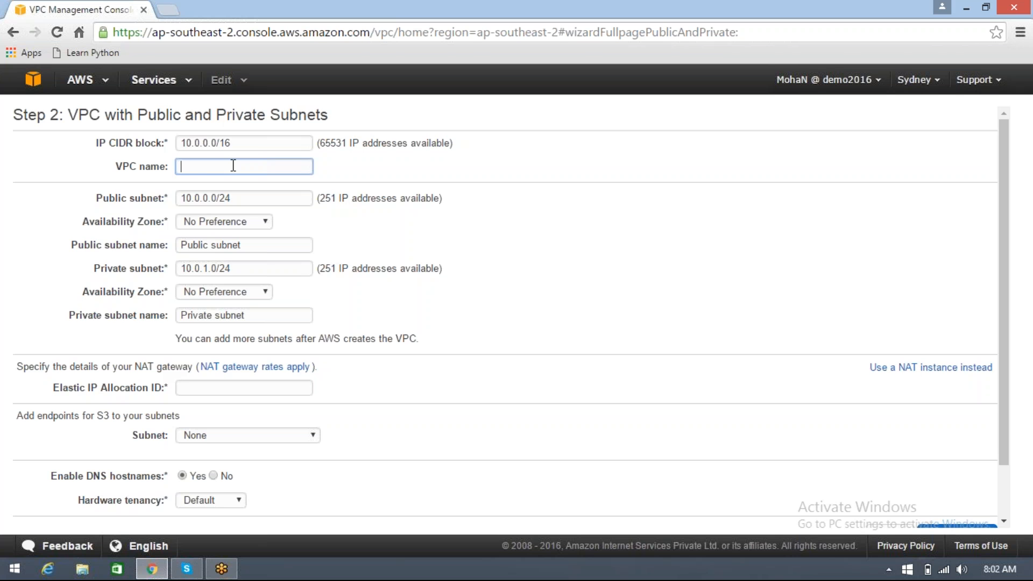
{"action": "type", "text": "MyFirstVPC"}
Compare the VPC's CIDR block with the public subnet range and examine the available IP address counts for the VPC and both subnets
{"action": "double_click", "coordinate": [190, 141]}
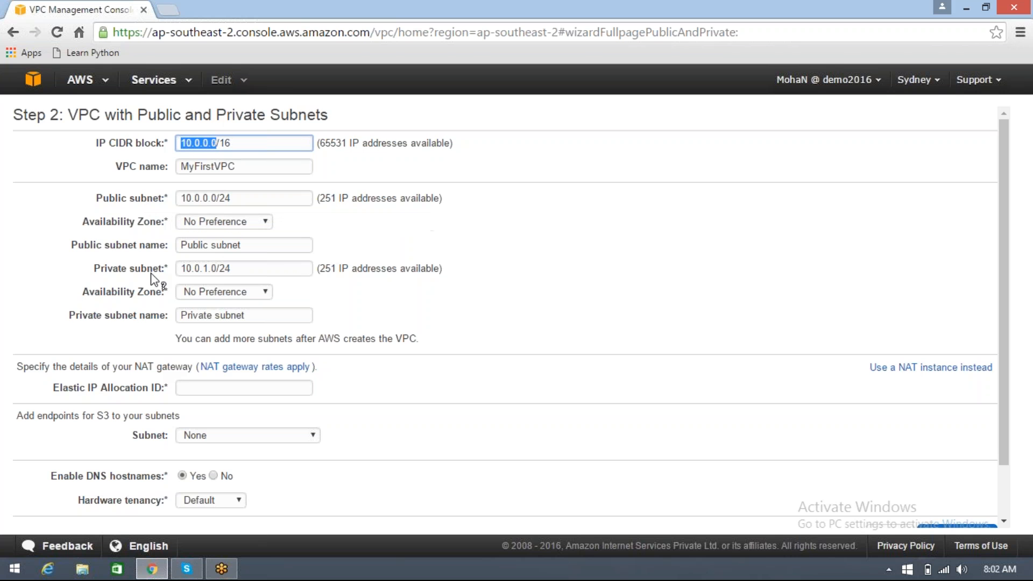
{"action": "mouse_move", "coordinate": [153, 278]}
{"action": "left_click", "coordinate": [1015, 302]}
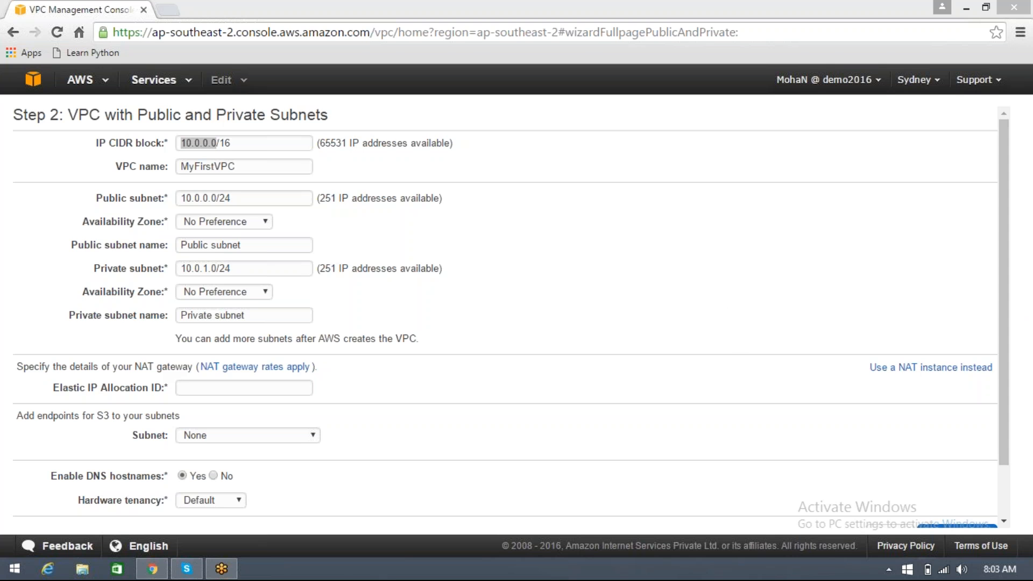
{"action": "left_click", "coordinate": [252, 139]}
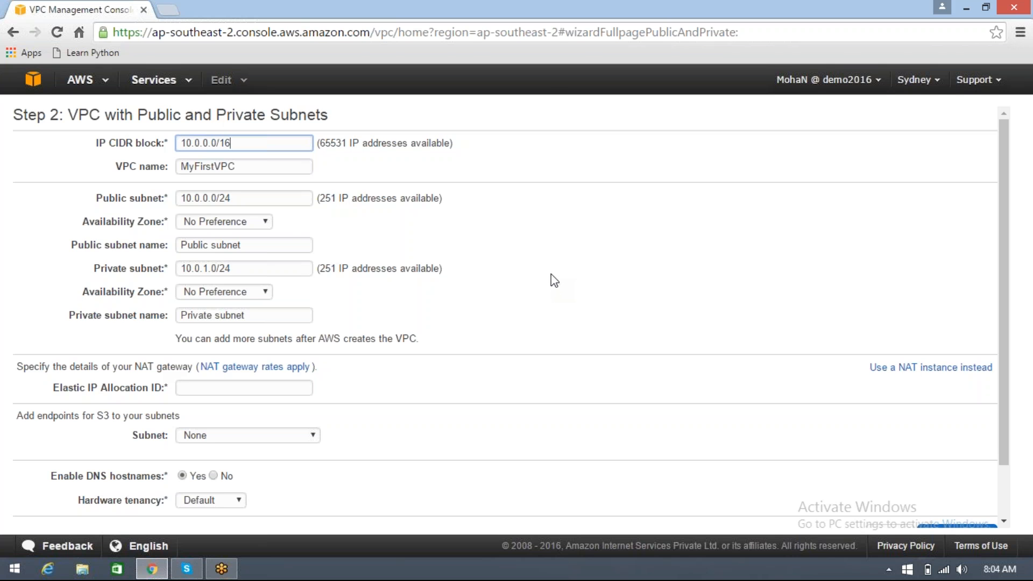
{"action": "left_click", "coordinate": [481, 271]}
{"action": "left_click_drag", "start_coordinate": [200, 142], "coordinate": [215, 139]}
{"action": "left_click", "coordinate": [246, 197]}
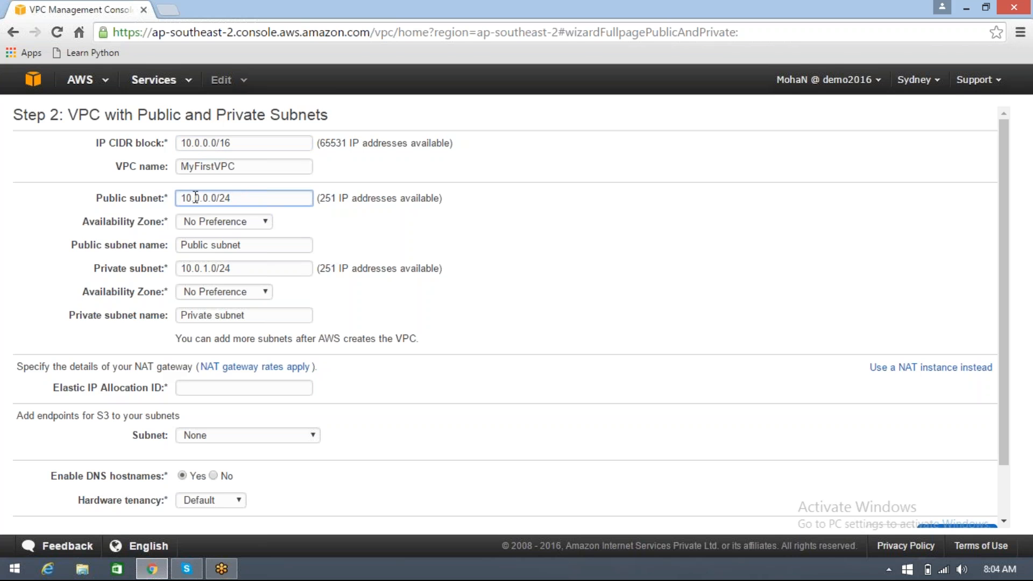
{"action": "left_click_drag", "start_coordinate": [195, 198], "coordinate": [216, 198]}
{"action": "left_click", "coordinate": [247, 200]}
{"action": "left_click_drag", "start_coordinate": [319, 198], "coordinate": [337, 198]}
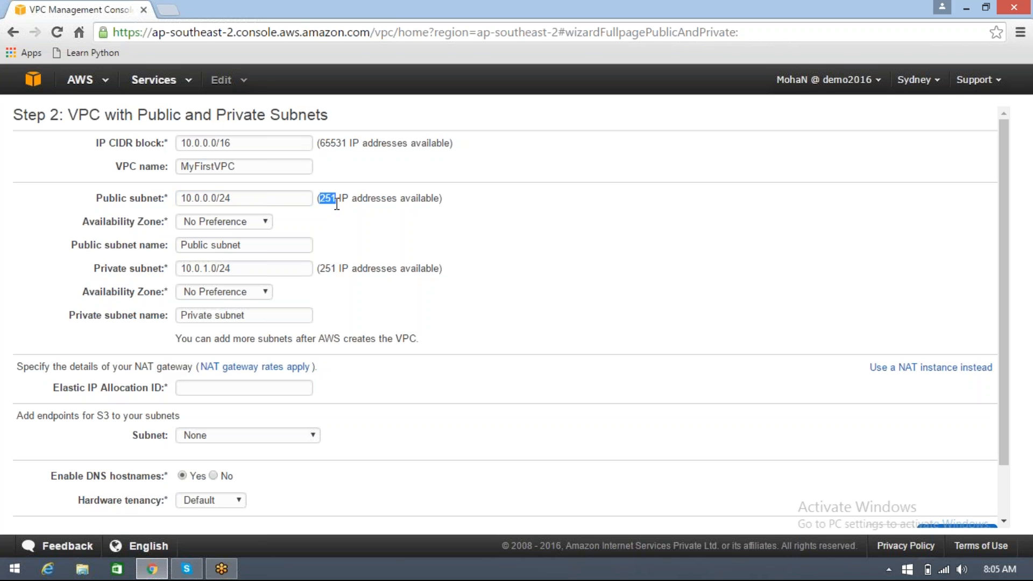
{"action": "left_click", "coordinate": [232, 198]}
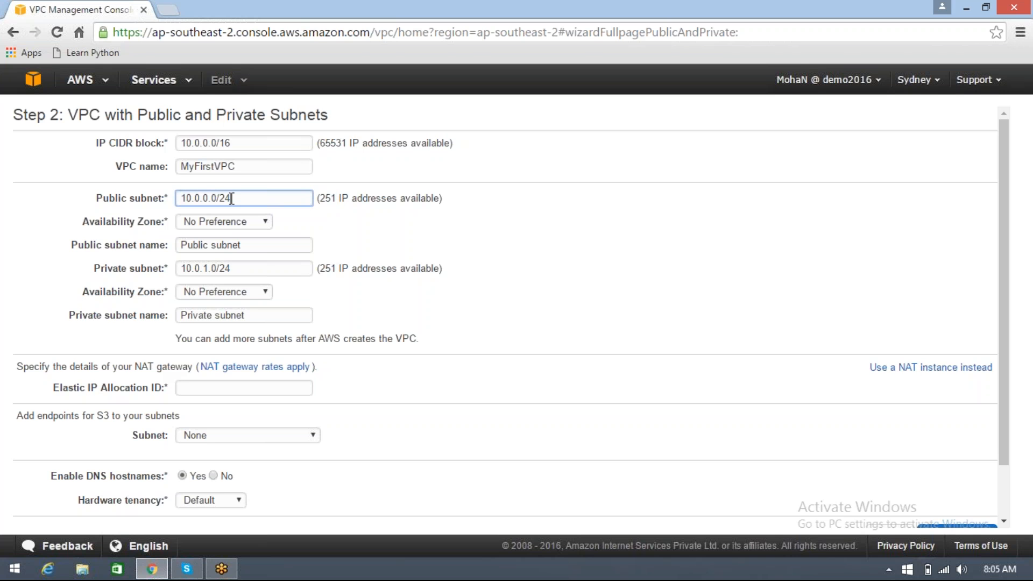
{"action": "double_click", "coordinate": [323, 198]}
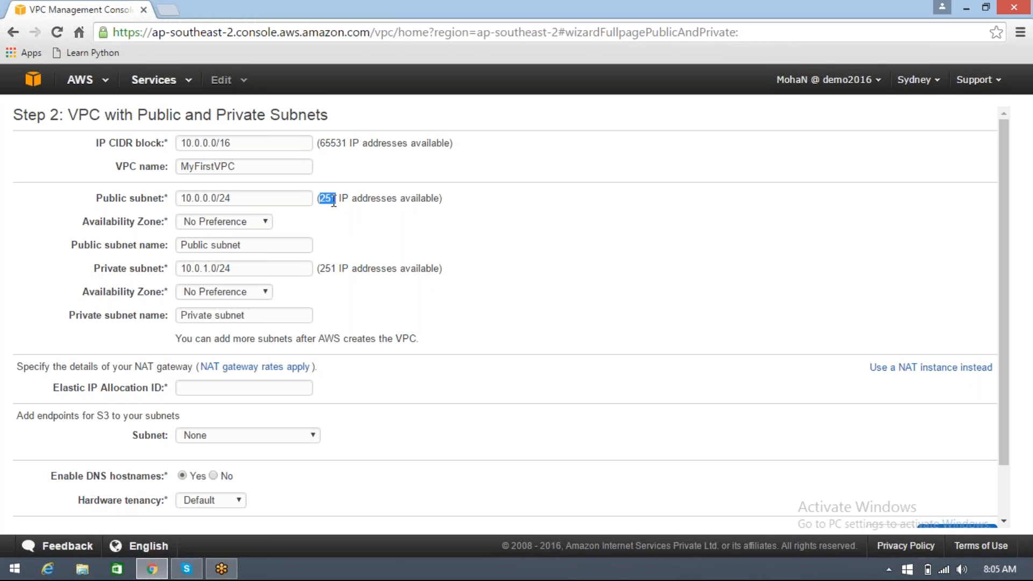
{"action": "double_click", "coordinate": [382, 199]}
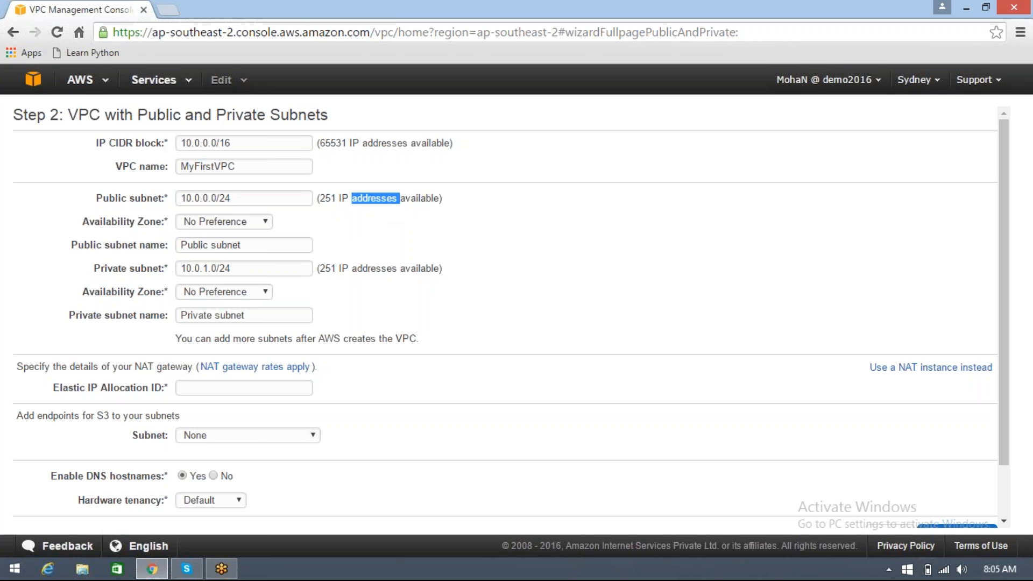
{"action": "double_click", "coordinate": [342, 144]}
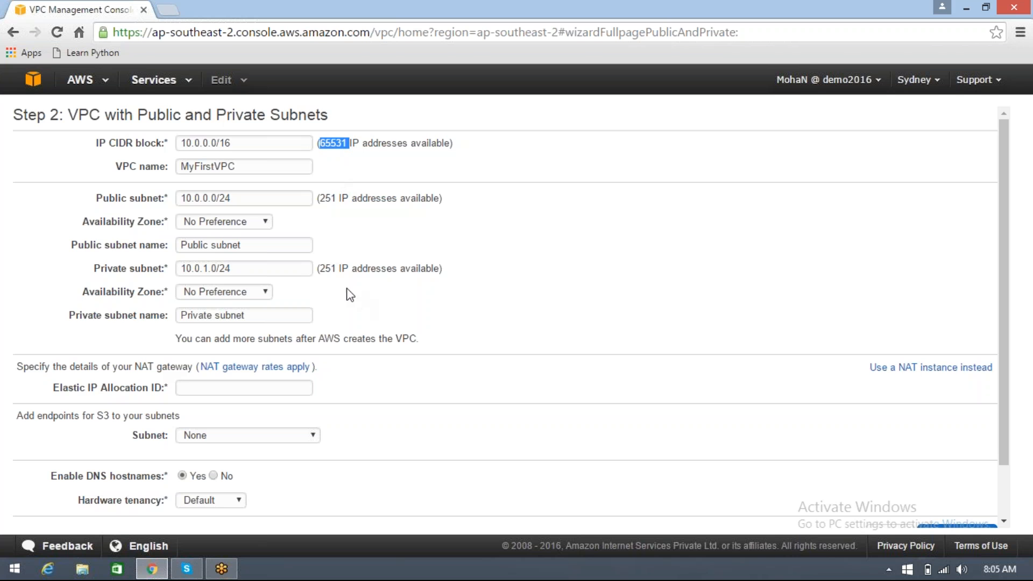
{"action": "double_click", "coordinate": [329, 268]}
{"action": "left_click", "coordinate": [332, 285]}
Set the public subnet's availability zone to ap-southeast-2a and check the public subnet's name
{"action": "left_click", "coordinate": [264, 223]}
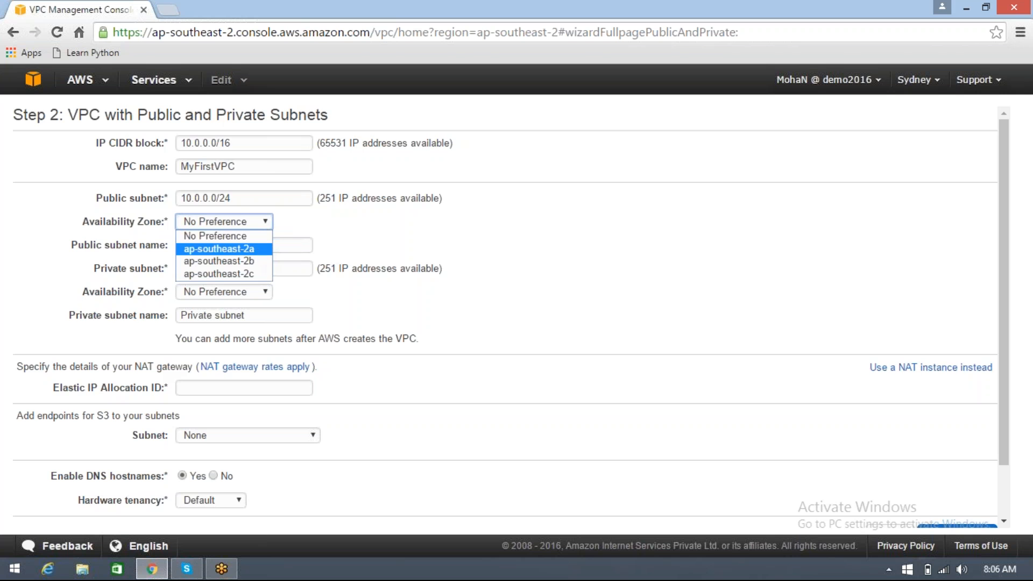
{"action": "left_click", "coordinate": [259, 251]}
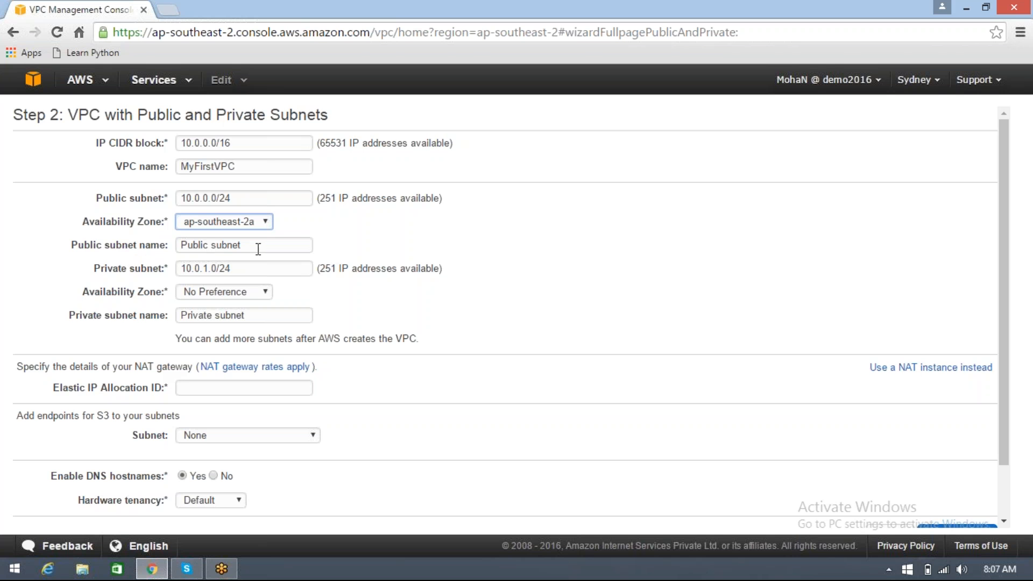
{"action": "left_click_drag", "start_coordinate": [250, 246], "coordinate": [128, 265]}
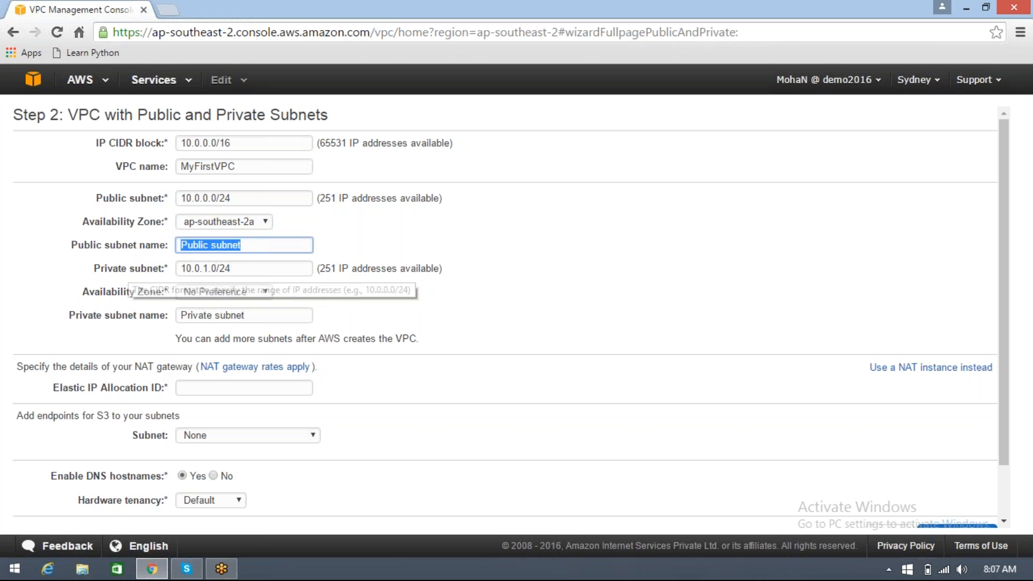
Set the public subnet's CIDR block to 10.0.1.0/24 and the private subnet's to 10.0.2.0/24
{"action": "left_click", "coordinate": [252, 267]}
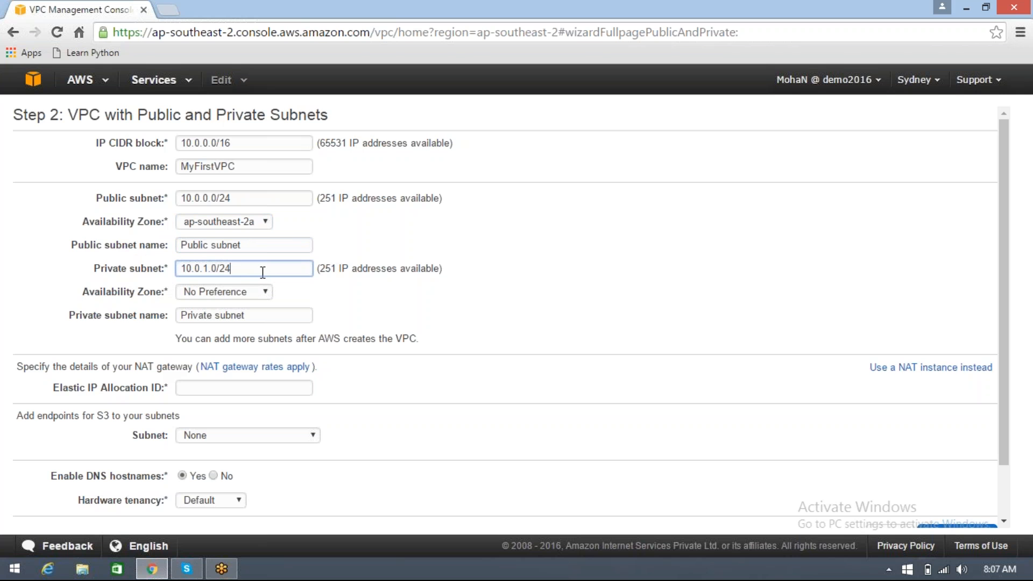
{"action": "left_click", "coordinate": [211, 198]}
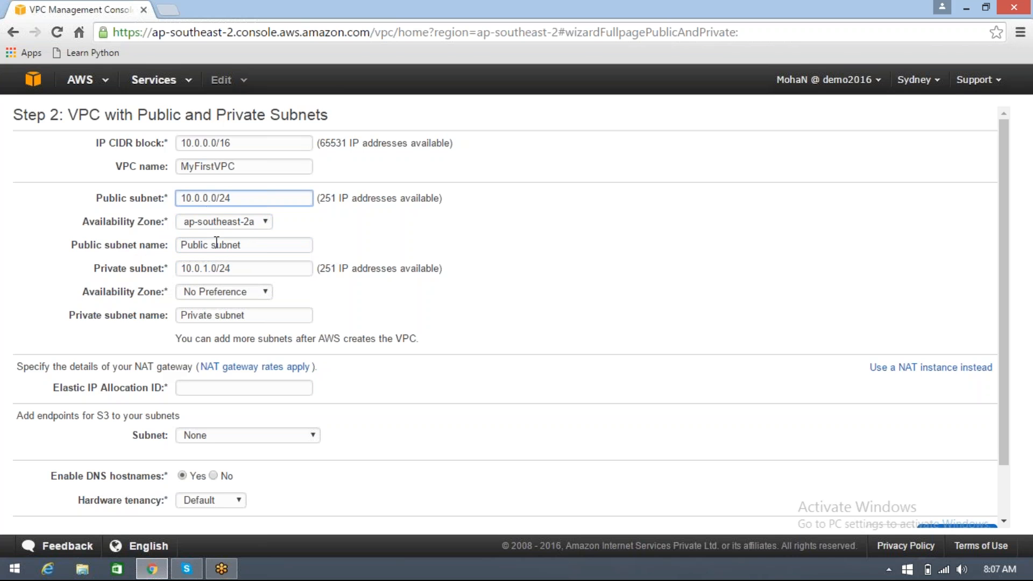
{"action": "key", "text": "BackSpace"}
{"action": "type", "text": "1"}
{"action": "left_click", "coordinate": [207, 273]}
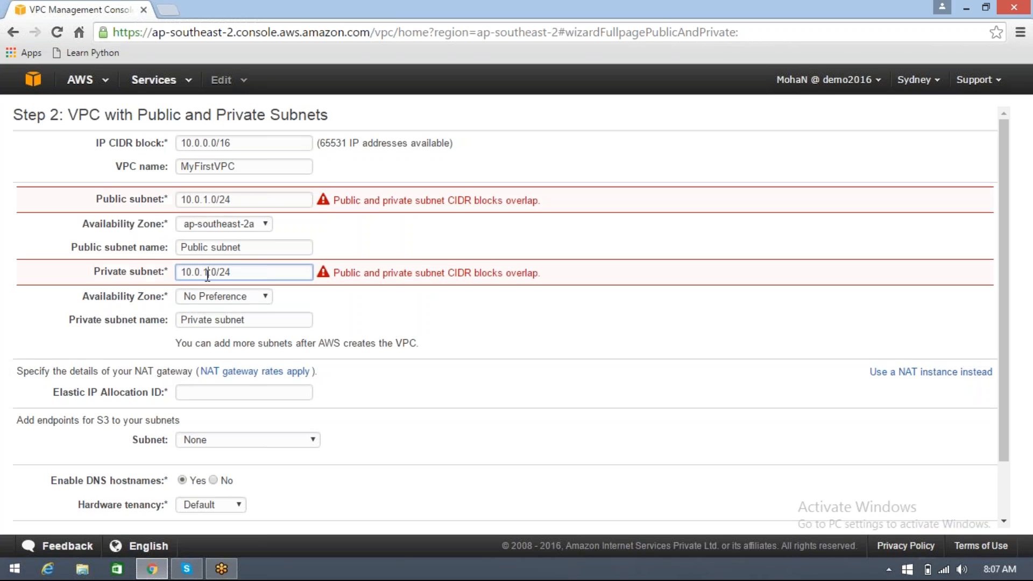
{"action": "key", "text": "BackSpace"}
{"action": "type", "text": "2"}
{"action": "left_click", "coordinate": [218, 304]}
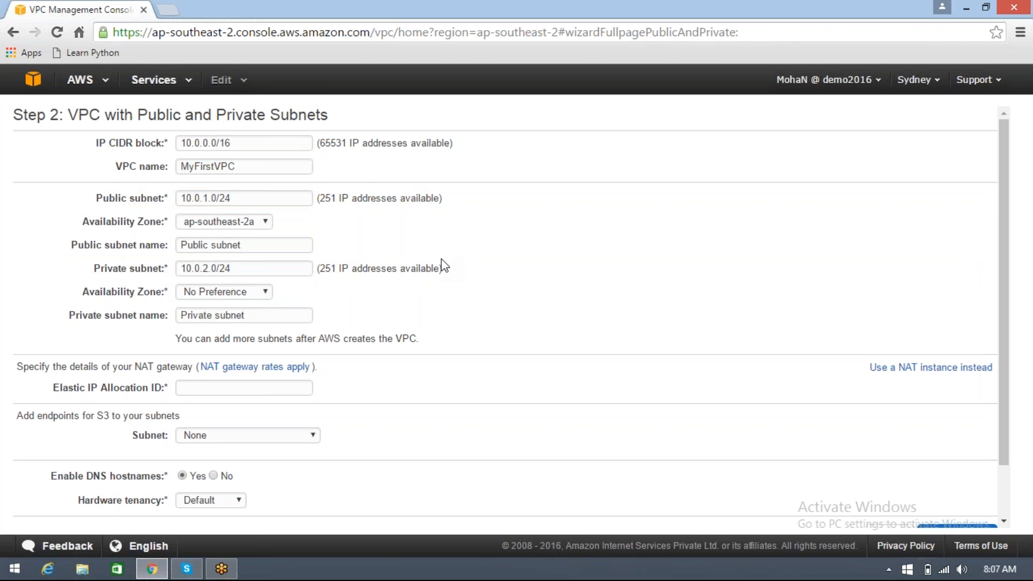
Set the private subnet's availability zone to ap-southeast-2b and check the private subnet's name
{"action": "left_click", "coordinate": [264, 292]}
{"action": "left_click", "coordinate": [254, 331]}
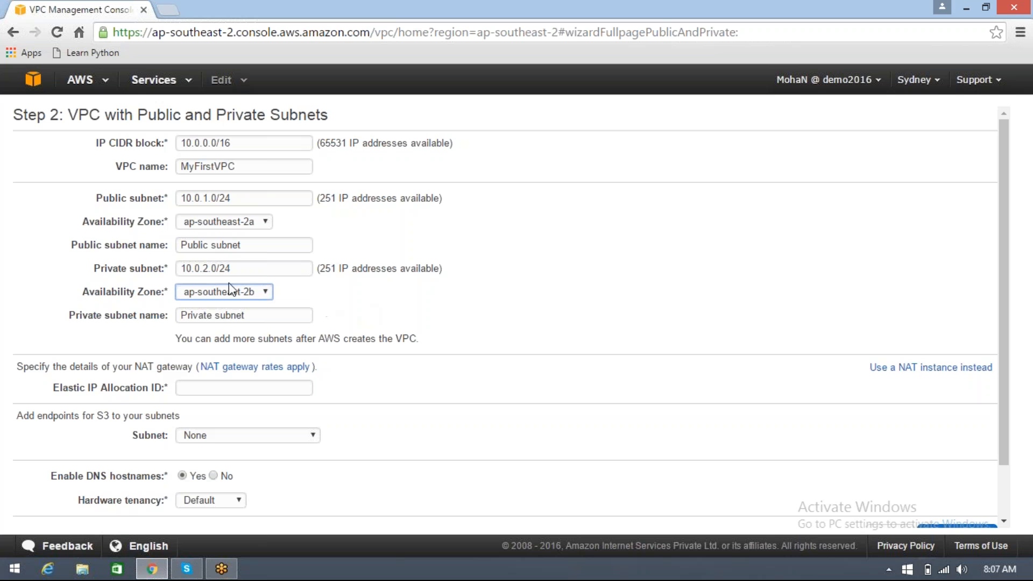
{"action": "left_click", "coordinate": [266, 294]}
{"action": "left_click", "coordinate": [253, 316]}
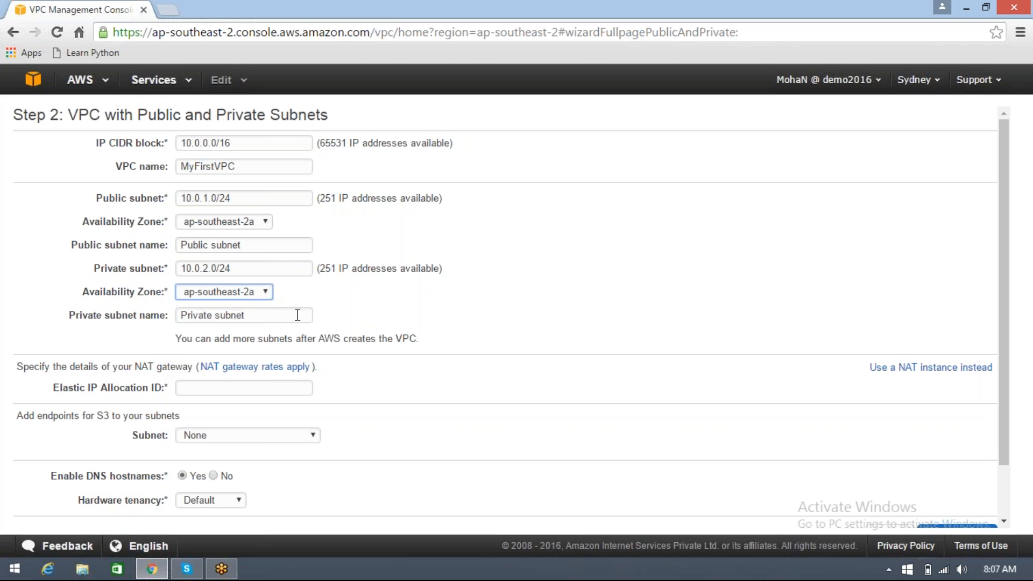
{"action": "left_click", "coordinate": [334, 304]}
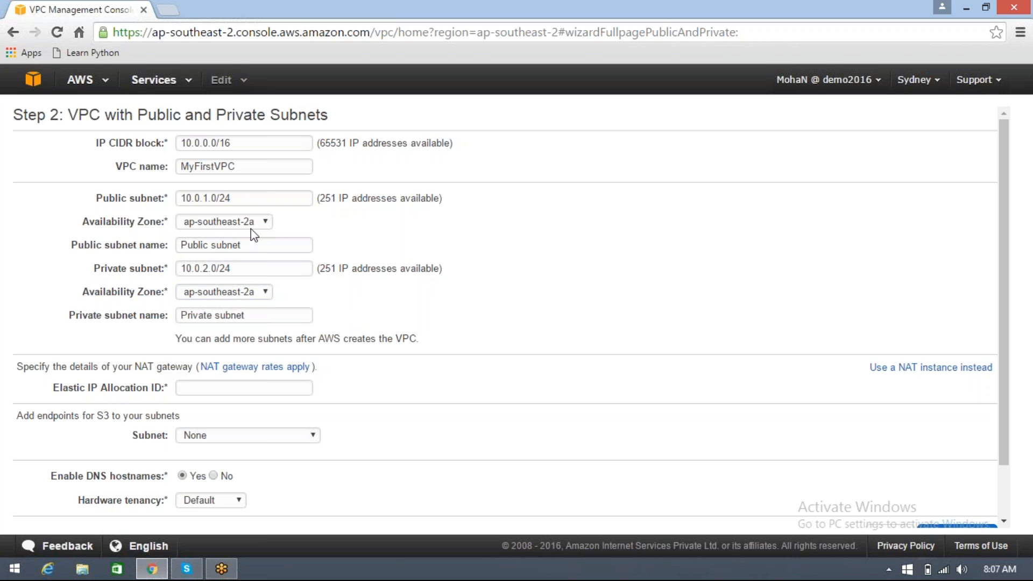
{"action": "left_click", "coordinate": [267, 293]}
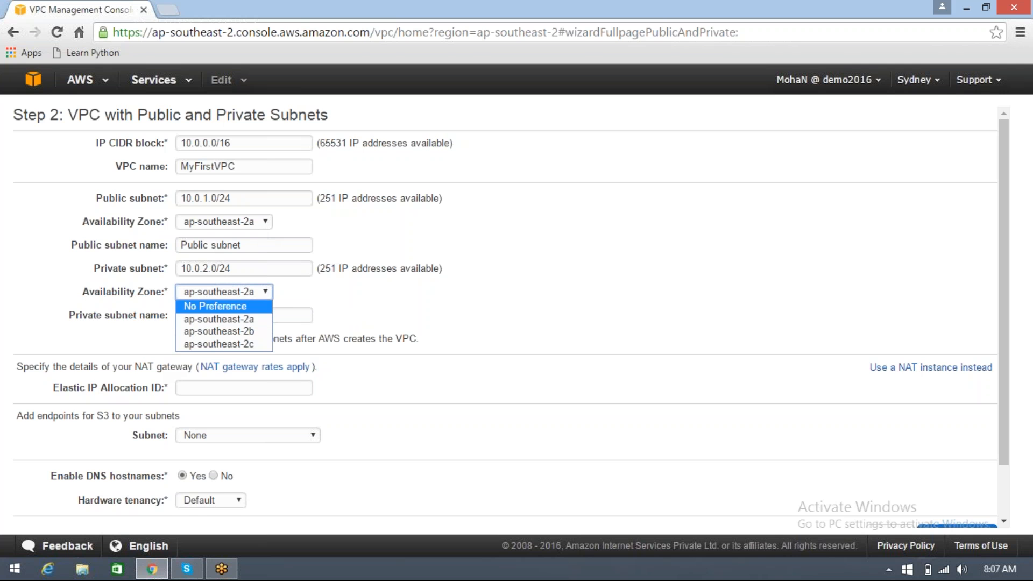
{"action": "left_click", "coordinate": [264, 331]}
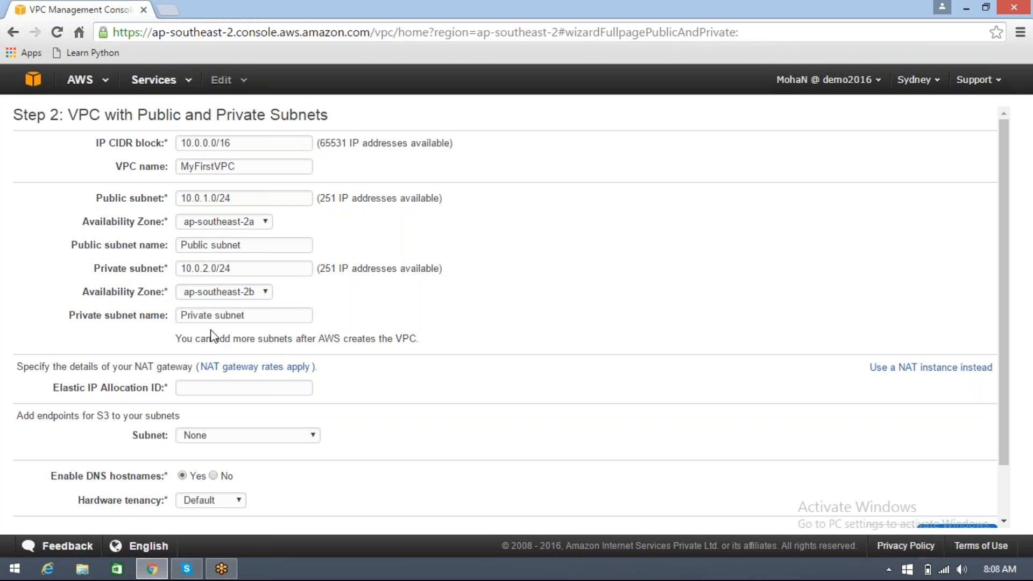
{"action": "left_click_drag", "start_coordinate": [253, 315], "coordinate": [186, 322]}
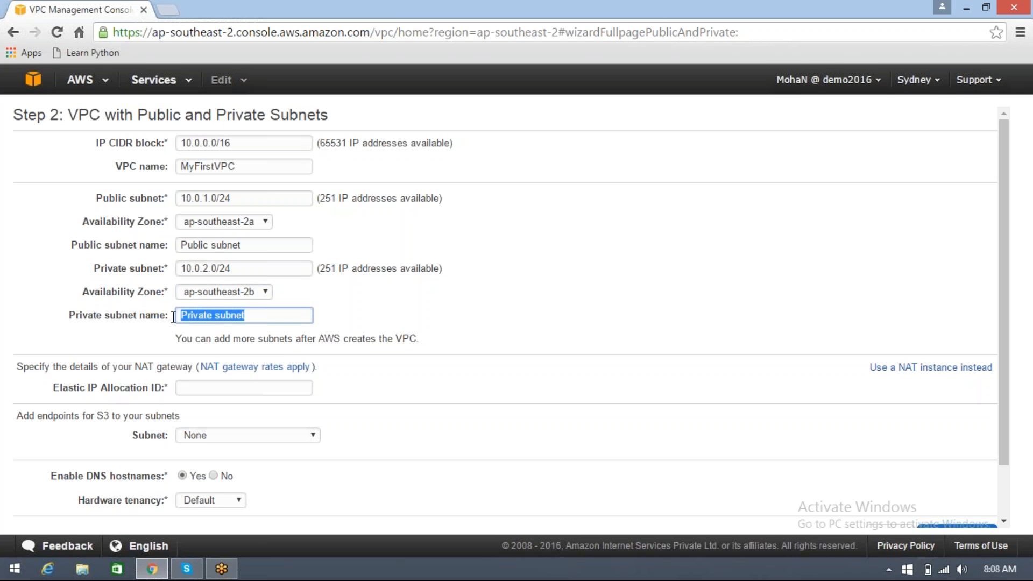
{"action": "left_click", "coordinate": [488, 312]}
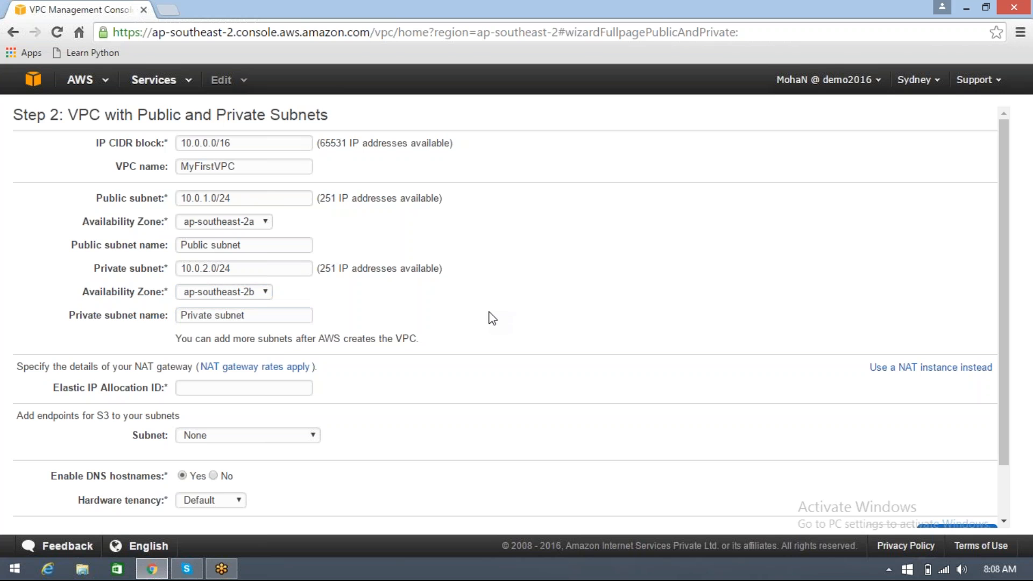
Open the AWS console home page in a new browser tab, and return to the VPC wizard's NAT gateway settings
{"action": "scroll", "coordinate": [489, 313], "scroll_direction": "down", "scroll_amount": 1}
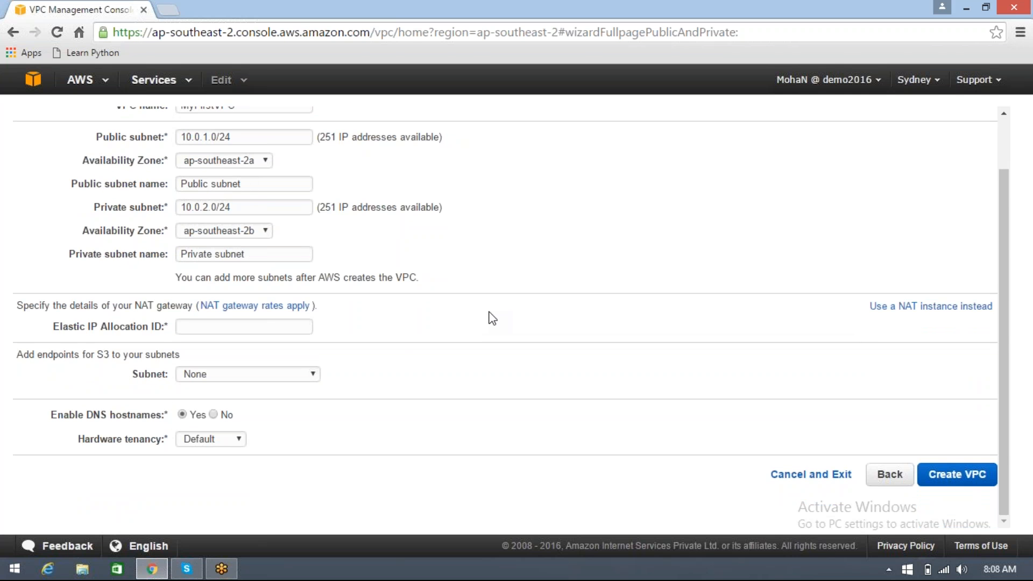
{"action": "right_click", "coordinate": [39, 79]}
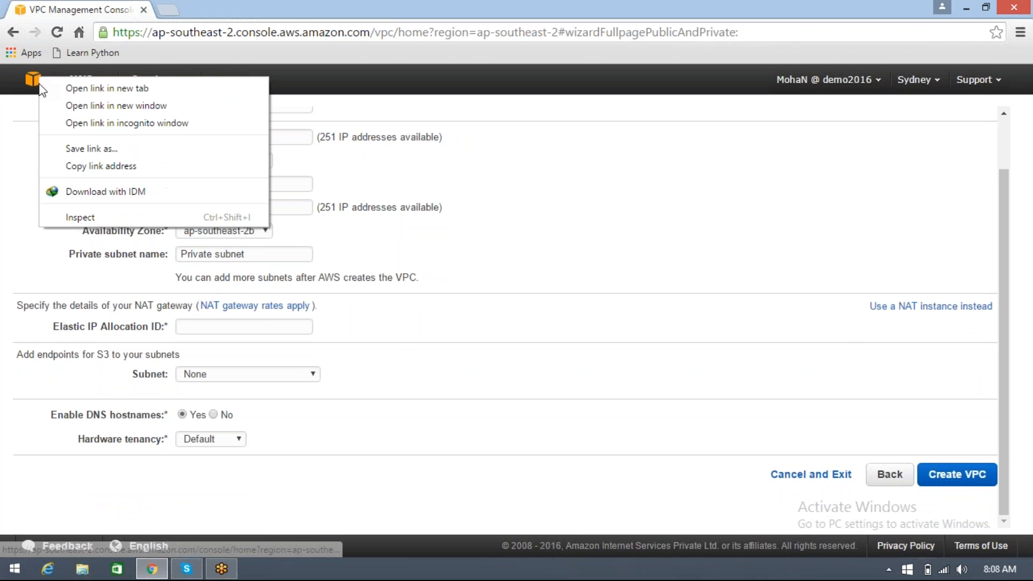
{"action": "left_click", "coordinate": [81, 88]}
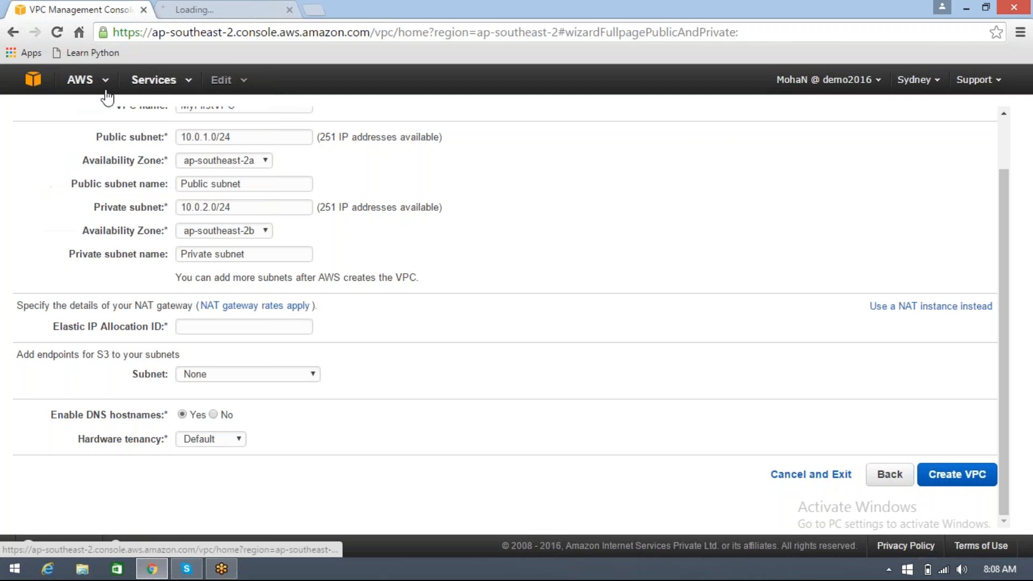
{"action": "left_click", "coordinate": [237, 12]}
{"action": "left_click", "coordinate": [72, 8]}
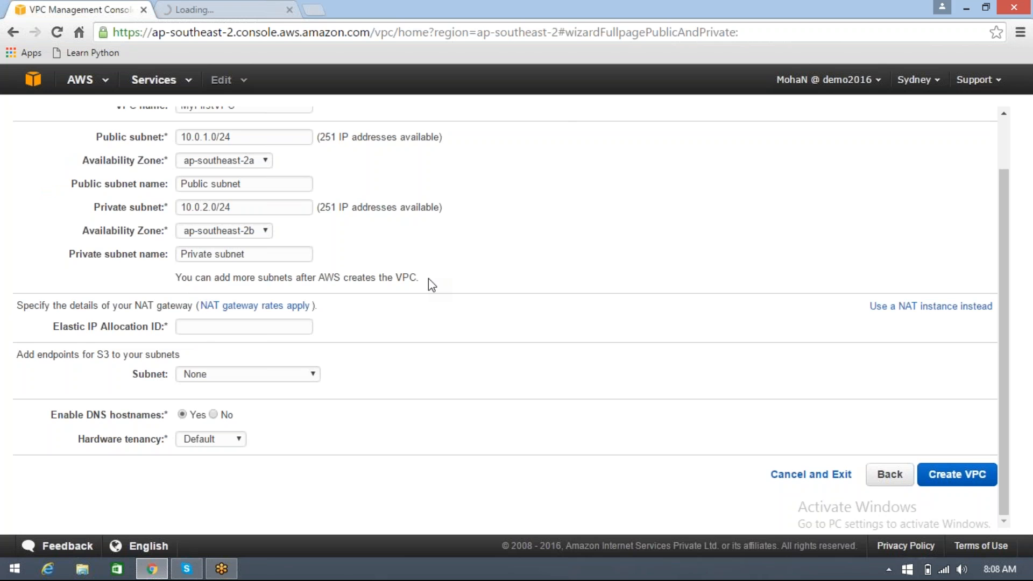
{"action": "scroll", "coordinate": [429, 280], "scroll_direction": "up", "scroll_amount": 2}
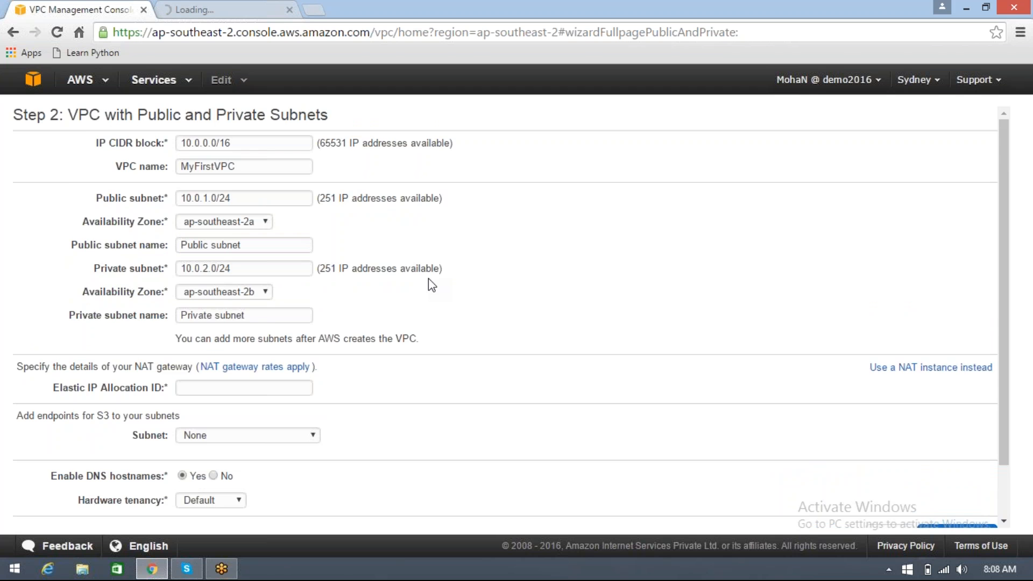
{"action": "scroll", "coordinate": [430, 284], "scroll_direction": "down", "scroll_amount": 2}
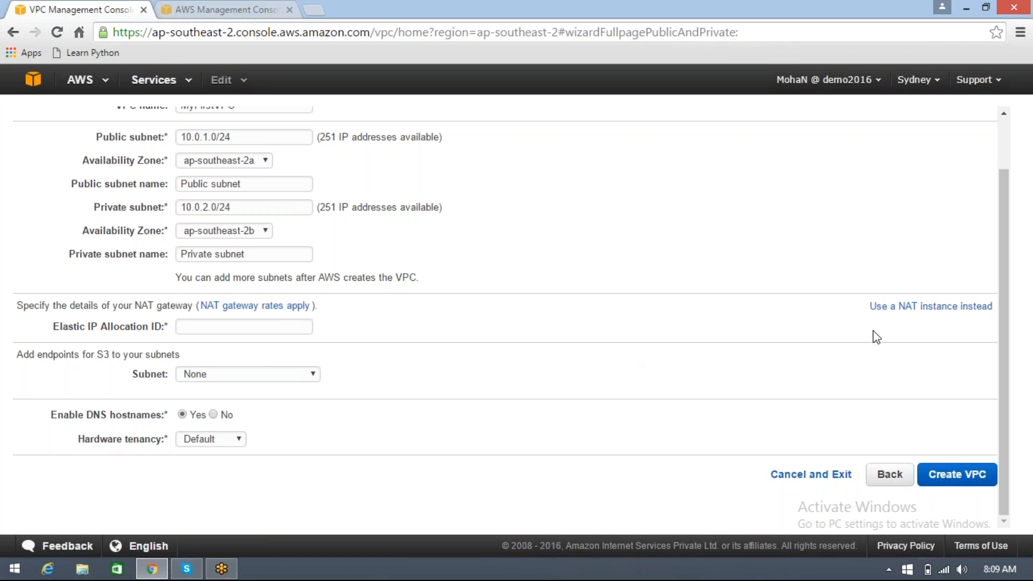
Use a NAT instance instead of a NAT gateway and set its key pair to SydnKP
{"action": "left_click", "coordinate": [923, 312]}
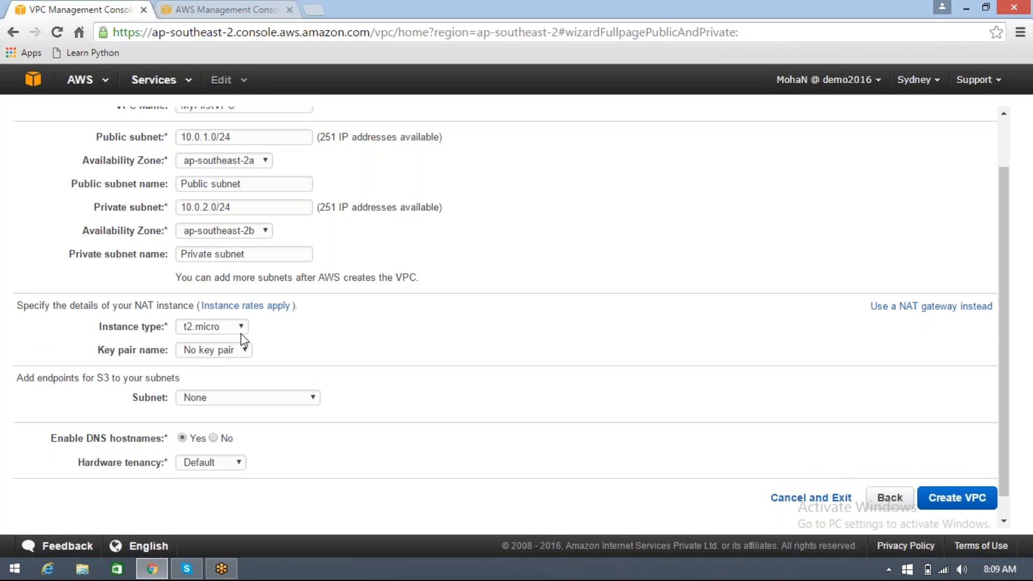
{"action": "left_click", "coordinate": [246, 350]}
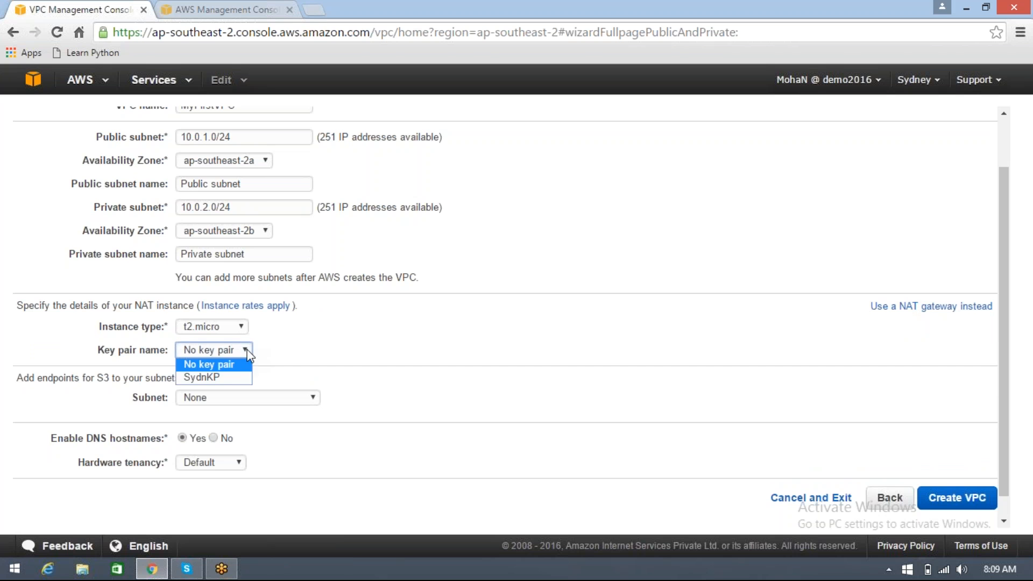
{"action": "left_click", "coordinate": [237, 377]}
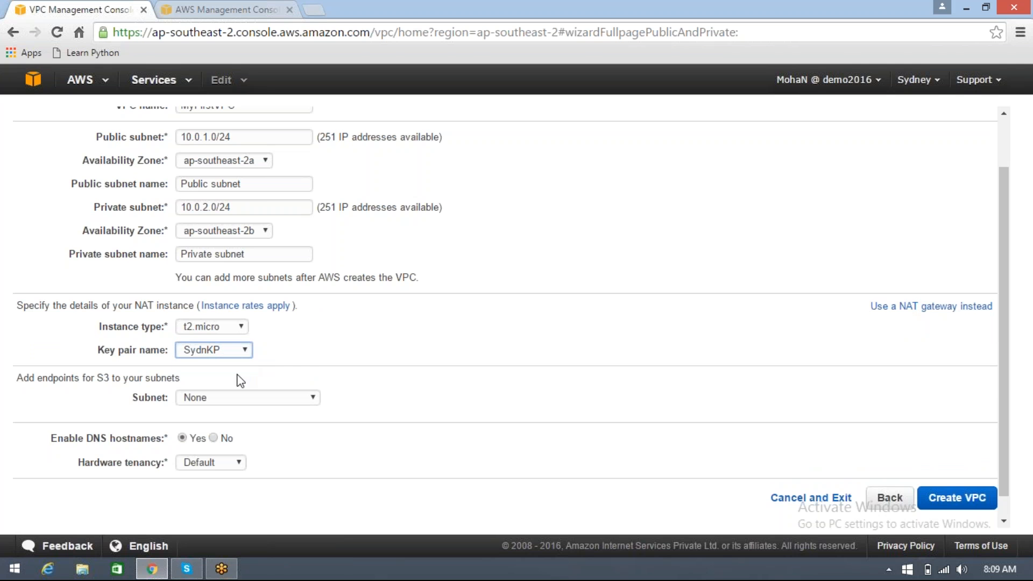
{"action": "left_click", "coordinate": [296, 341]}
Open the EC2 console in the second browser tab and return to the VPC wizard
{"action": "left_click", "coordinate": [223, 9]}
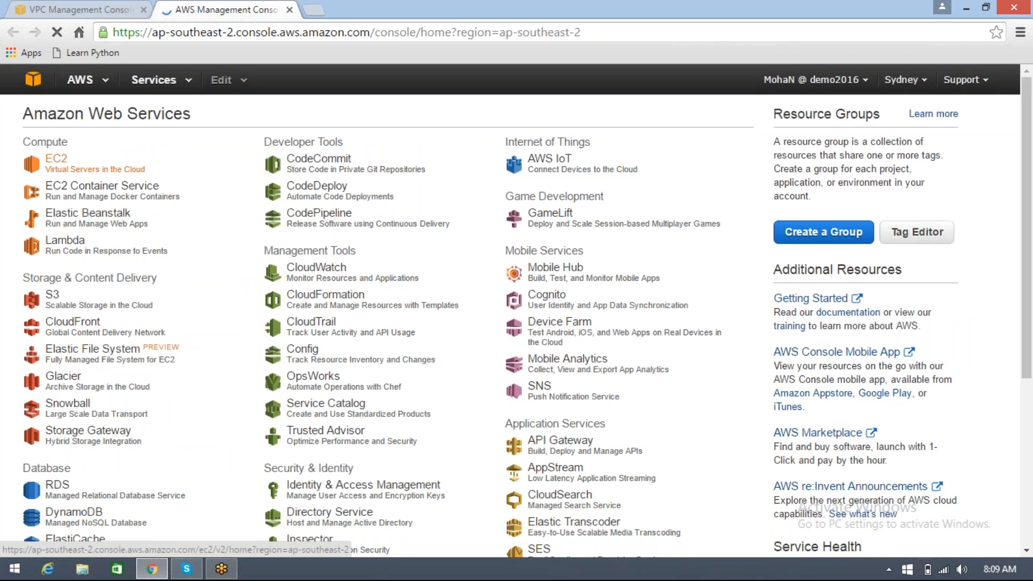
{"action": "left_click", "coordinate": [82, 167]}
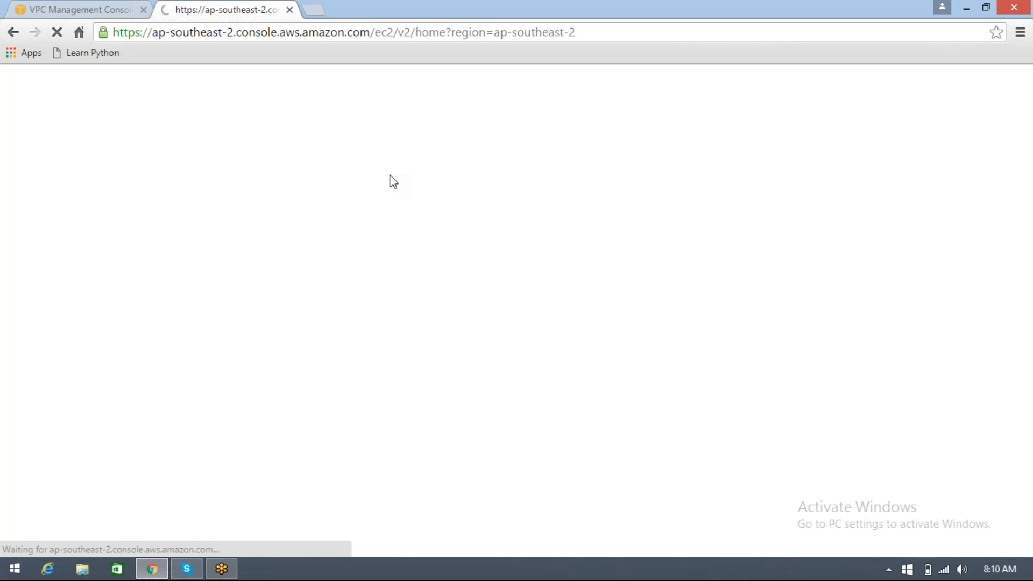
{"action": "left_click", "coordinate": [76, 10]}
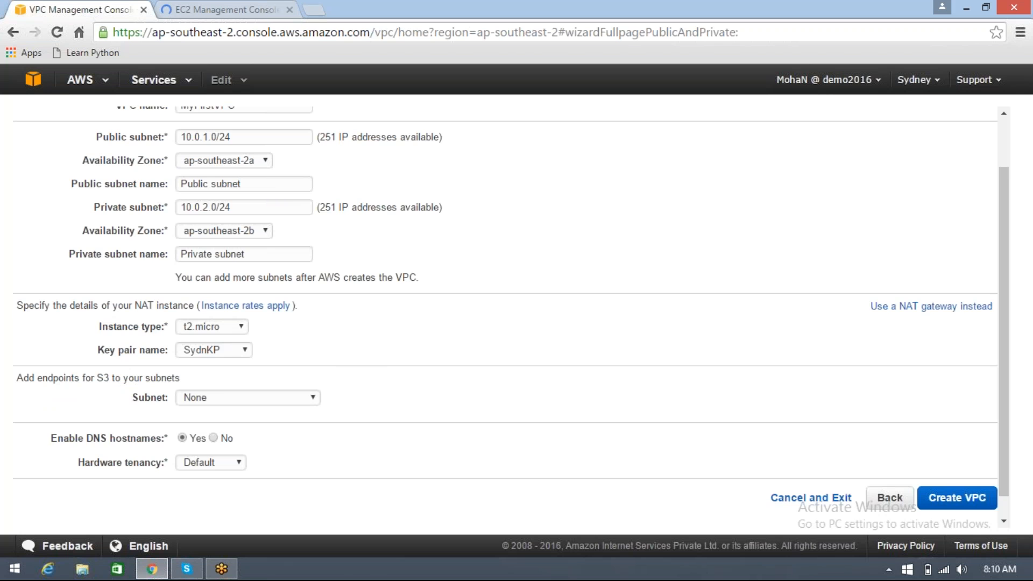
Check the S3 endpoint subnet and hardware tenancy choices, keeping None and Default
{"action": "left_click", "coordinate": [226, 398]}
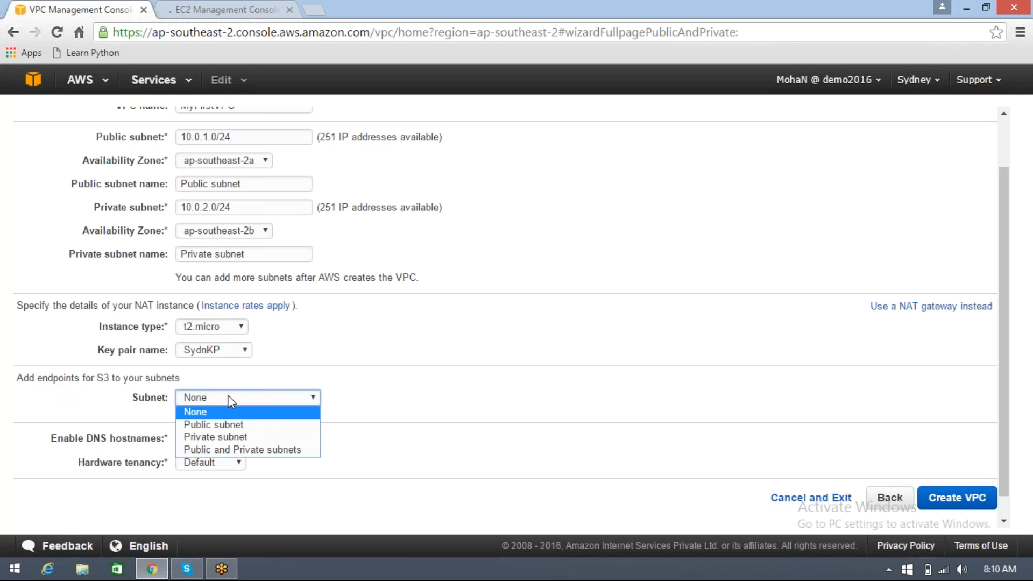
{"action": "left_click", "coordinate": [230, 401]}
{"action": "left_click", "coordinate": [238, 397]}
{"action": "left_click", "coordinate": [237, 397]}
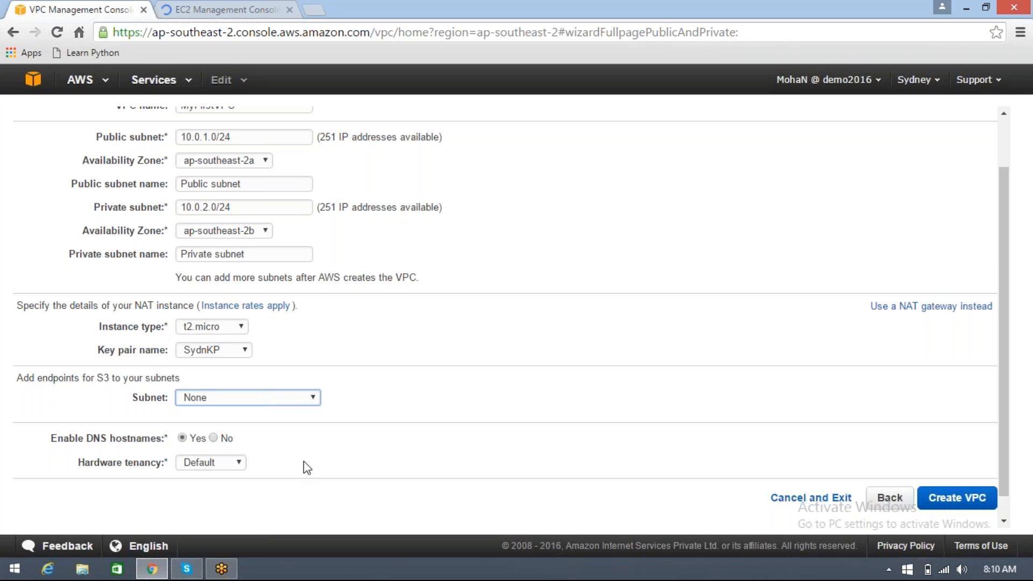
{"action": "left_click", "coordinate": [238, 465]}
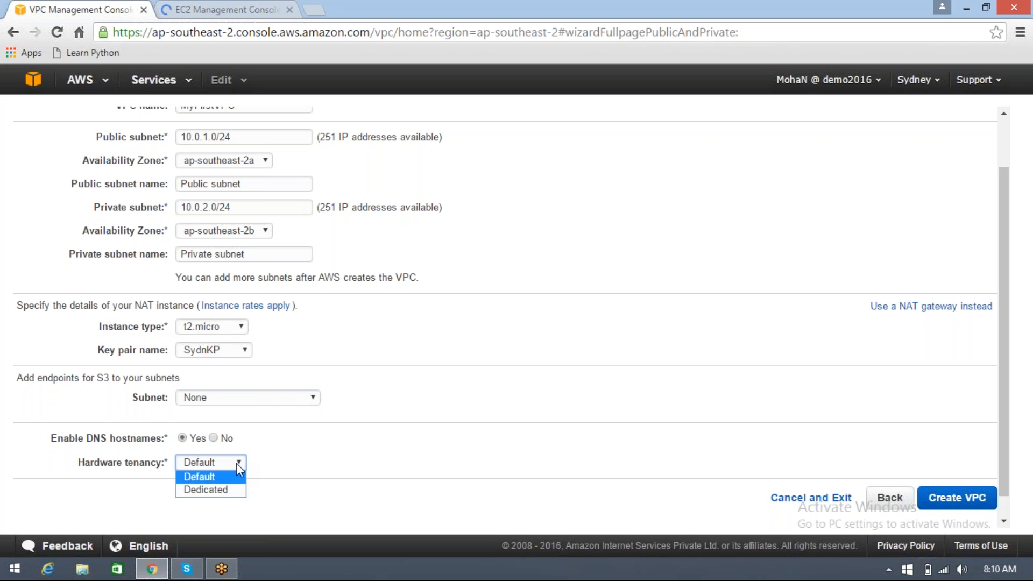
{"action": "left_click", "coordinate": [237, 464]}
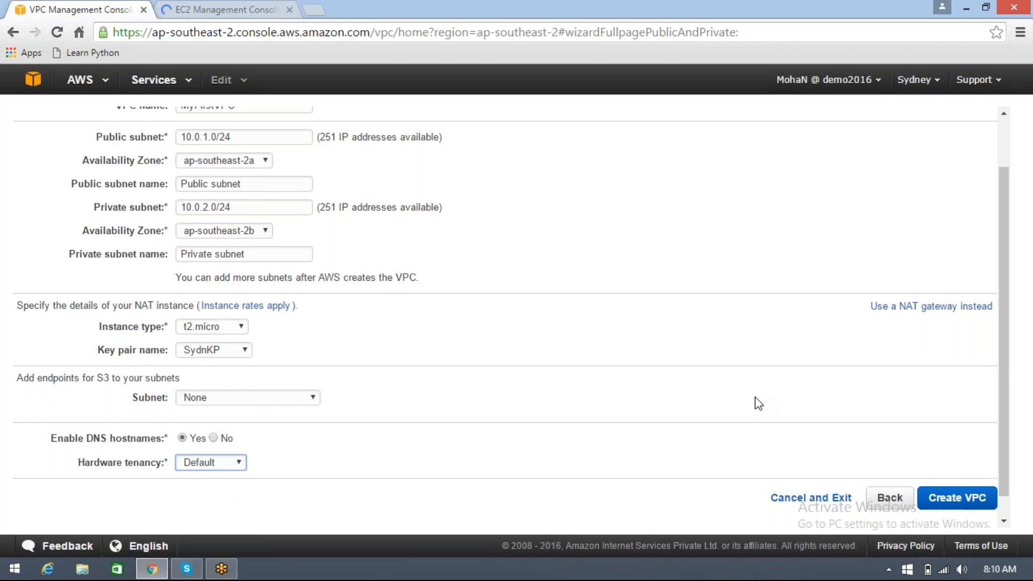
Review the wizard's VPC settings and create the VPC
{"action": "scroll", "coordinate": [759, 403], "scroll_direction": "up", "scroll_amount": 2}
{"action": "scroll", "coordinate": [758, 403], "scroll_direction": "down", "scroll_amount": 3}
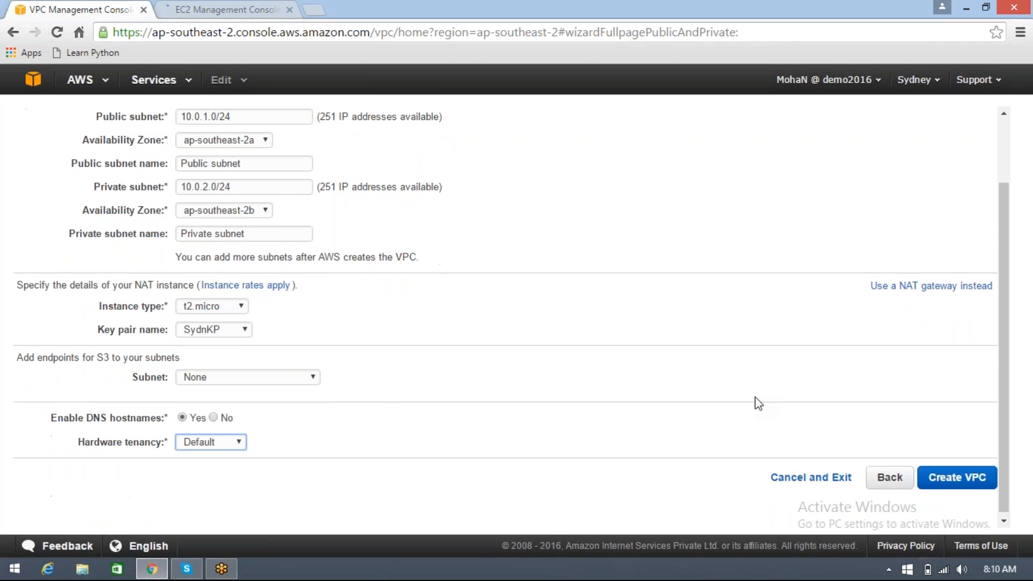
{"action": "left_click", "coordinate": [956, 477]}
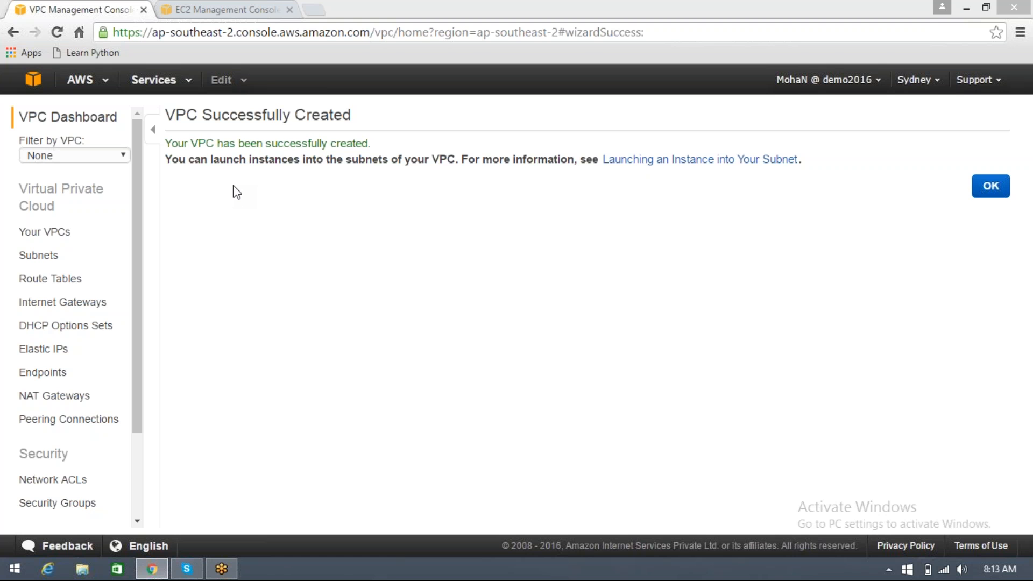
Switch to the Windows Calculator by running calc
{"action": "key", "text": "super+r"}
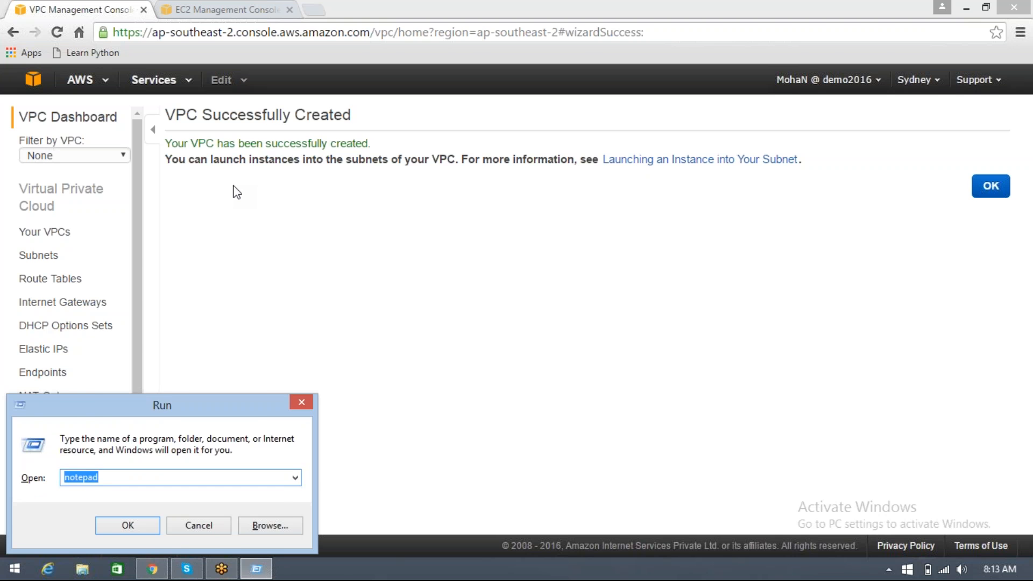
{"action": "type", "text": "cal"}
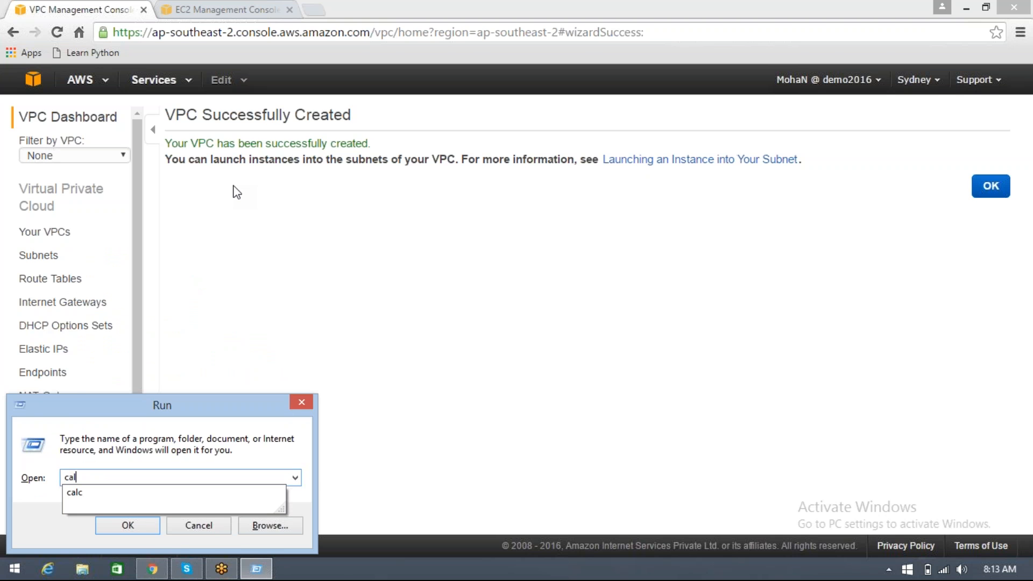
{"action": "type", "text": "c"}
{"action": "key", "text": "Return"}
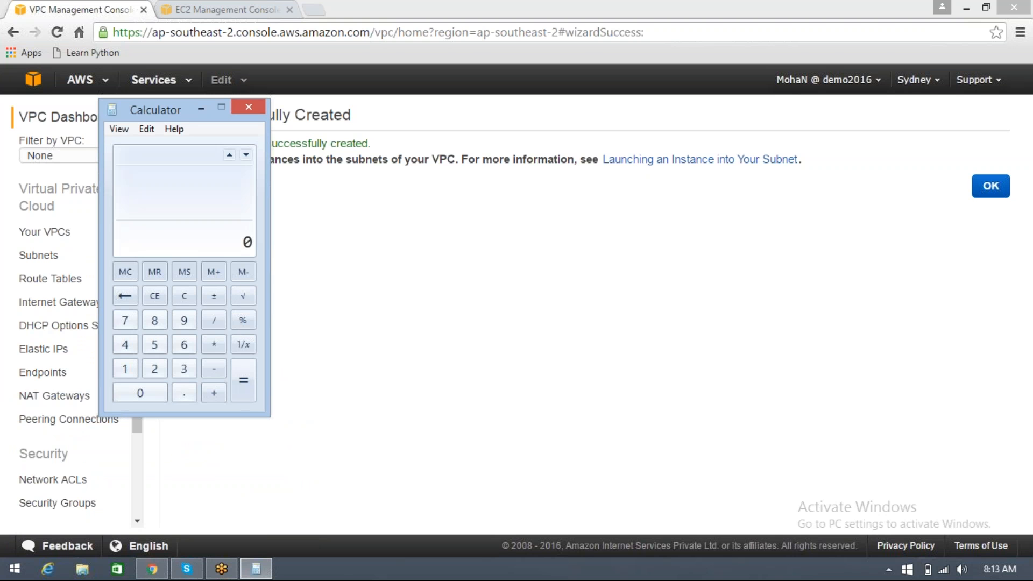
Calculate 8 × 8 × 8, multiply the result by 8 again, and close Calculator
{"action": "left_click", "coordinate": [160, 325]}
{"action": "left_click", "coordinate": [214, 347]}
{"action": "left_click", "coordinate": [214, 346]}
{"action": "left_click", "coordinate": [157, 321]}
{"action": "left_click", "coordinate": [245, 394]}
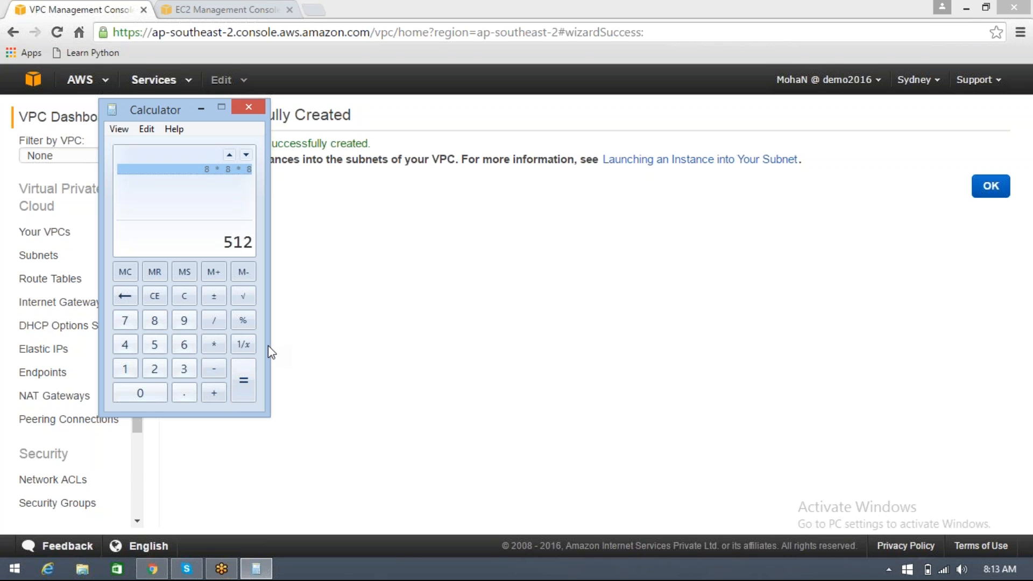
{"action": "left_click", "coordinate": [213, 345]}
{"action": "left_click", "coordinate": [153, 322]}
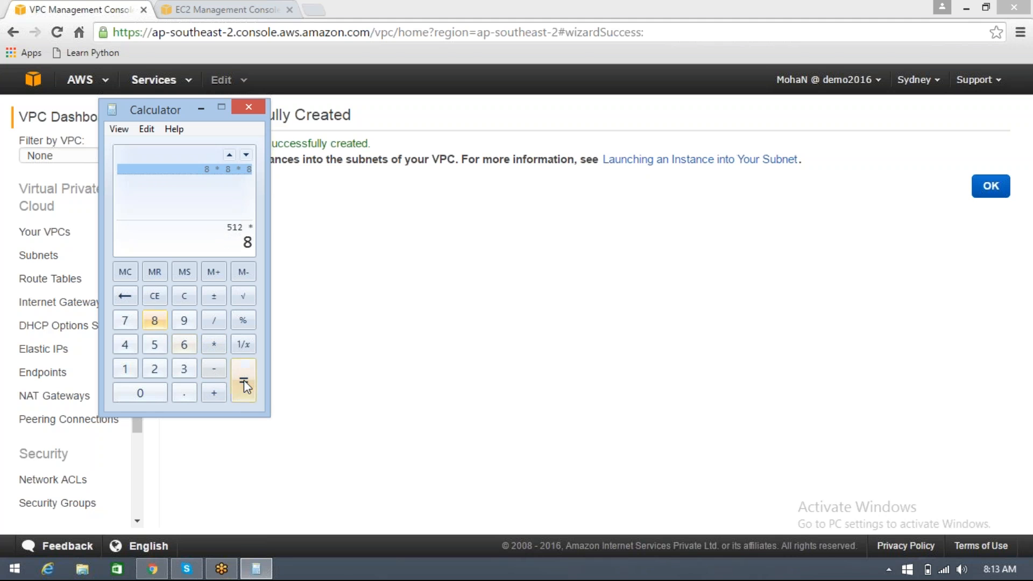
{"action": "left_click", "coordinate": [243, 382]}
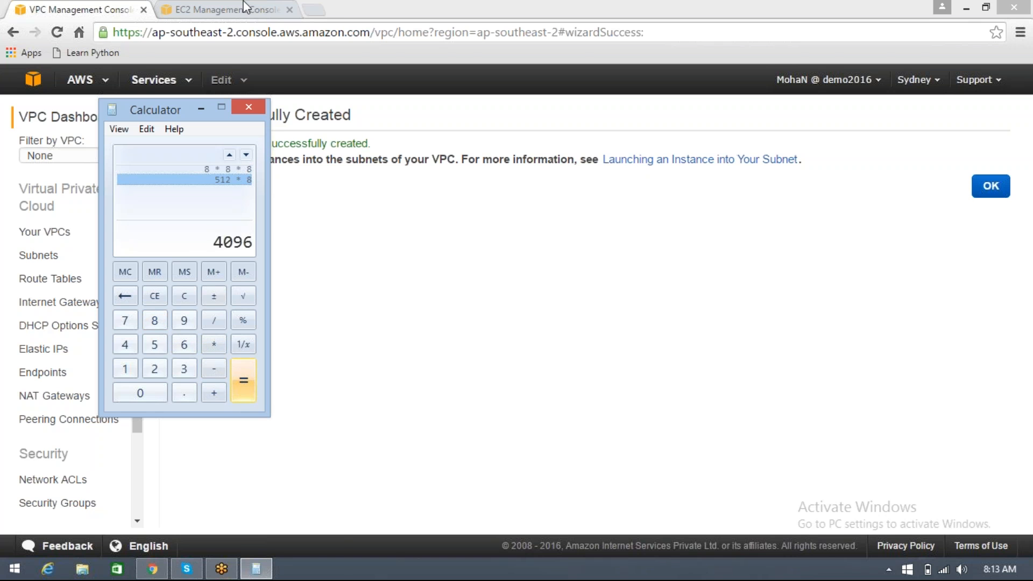
{"action": "left_click", "coordinate": [249, 107]}
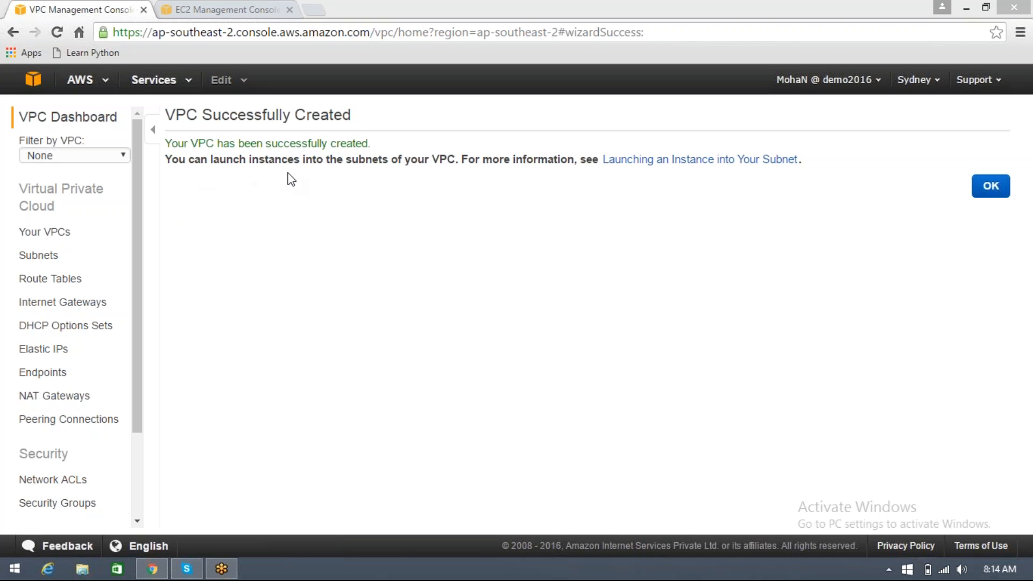
Open the list of VPCs in the Sydney region to find the newly created MyFirstVPC
{"action": "left_click", "coordinate": [49, 232]}
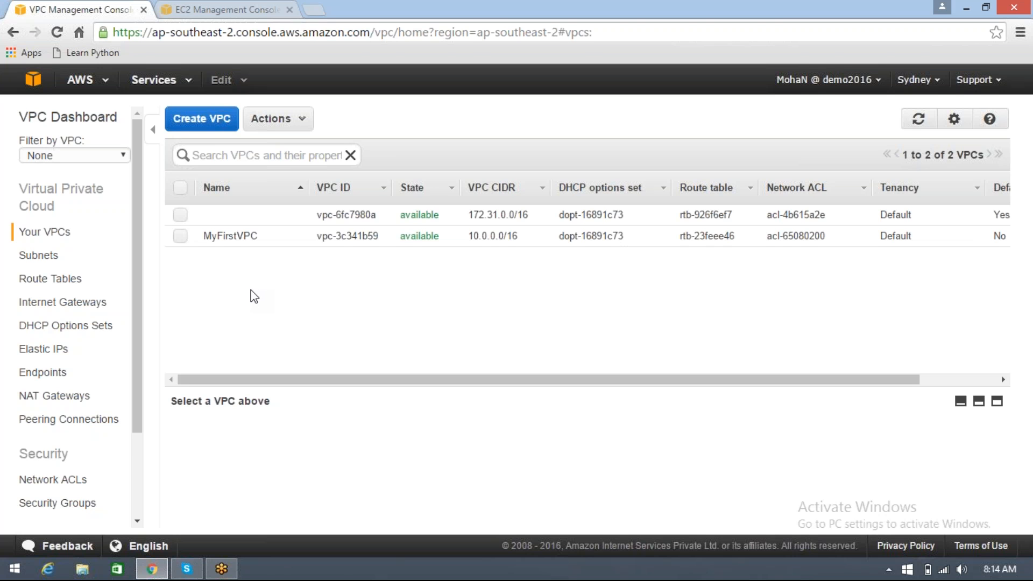
{"action": "left_click", "coordinate": [1017, 303]}
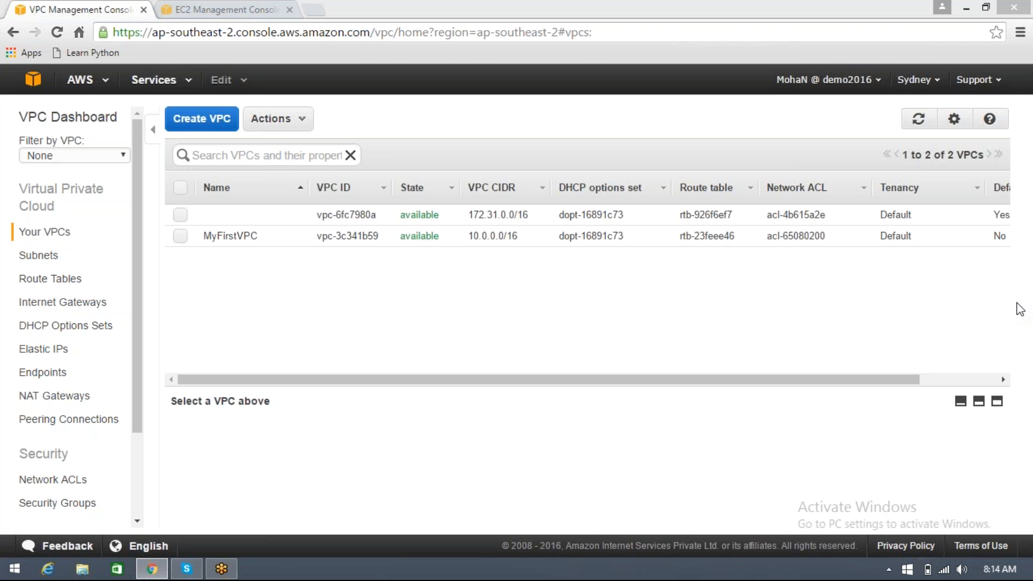
{"action": "left_click", "coordinate": [525, 319]}
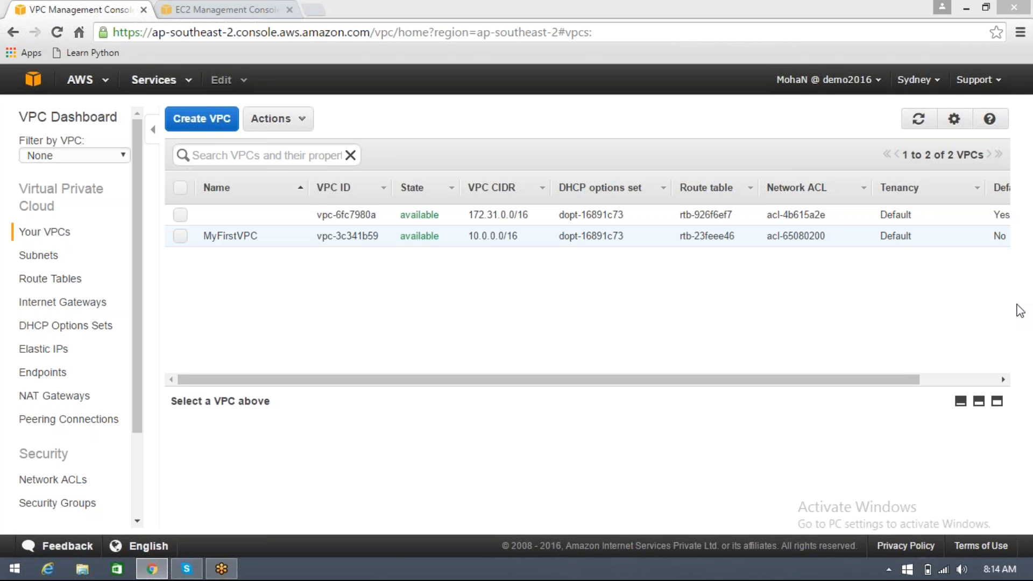
{"action": "left_click", "coordinate": [980, 366]}
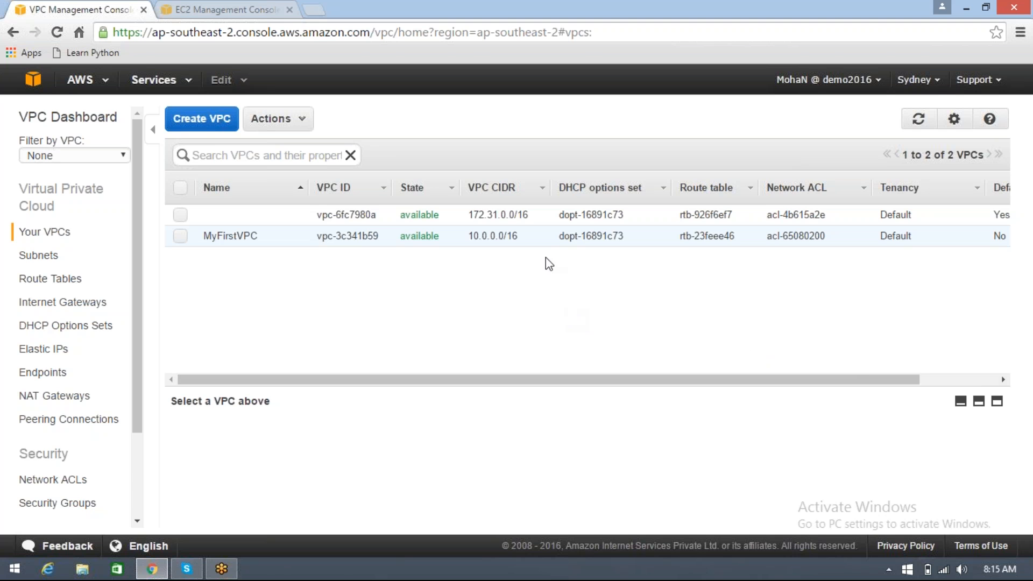
View the summaries of the 172.31.0.0/16 VPC and MyFirstVPC, and check which one is the default VPC
{"action": "left_click", "coordinate": [544, 220]}
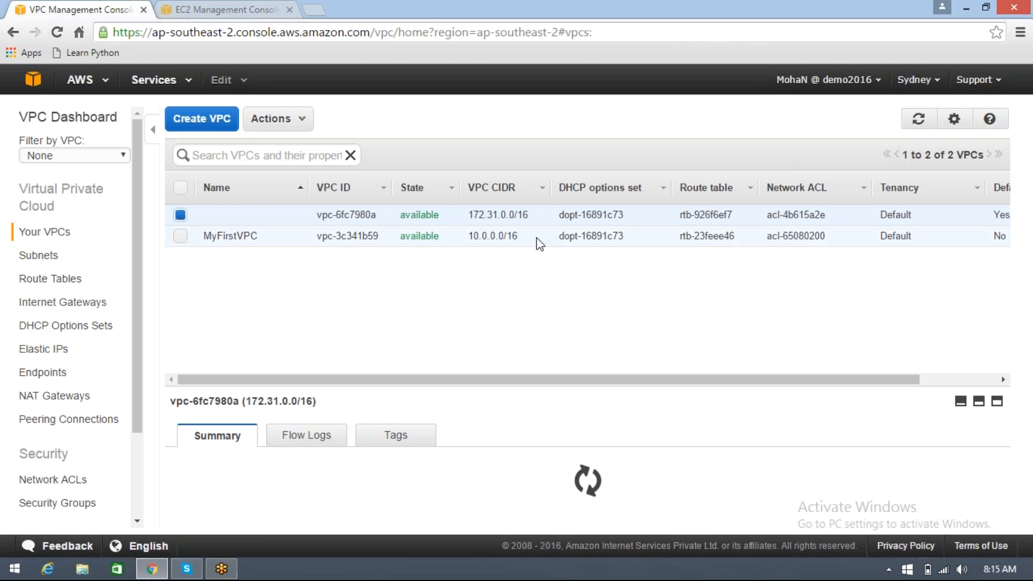
{"action": "left_click", "coordinate": [537, 238]}
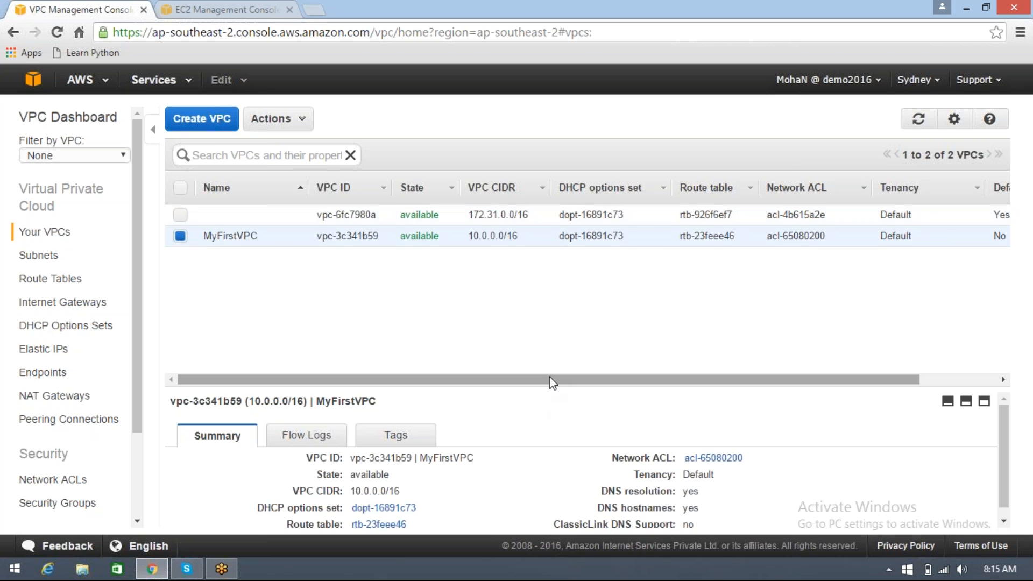
{"action": "left_click_drag", "start_coordinate": [576, 382], "coordinate": [643, 383]}
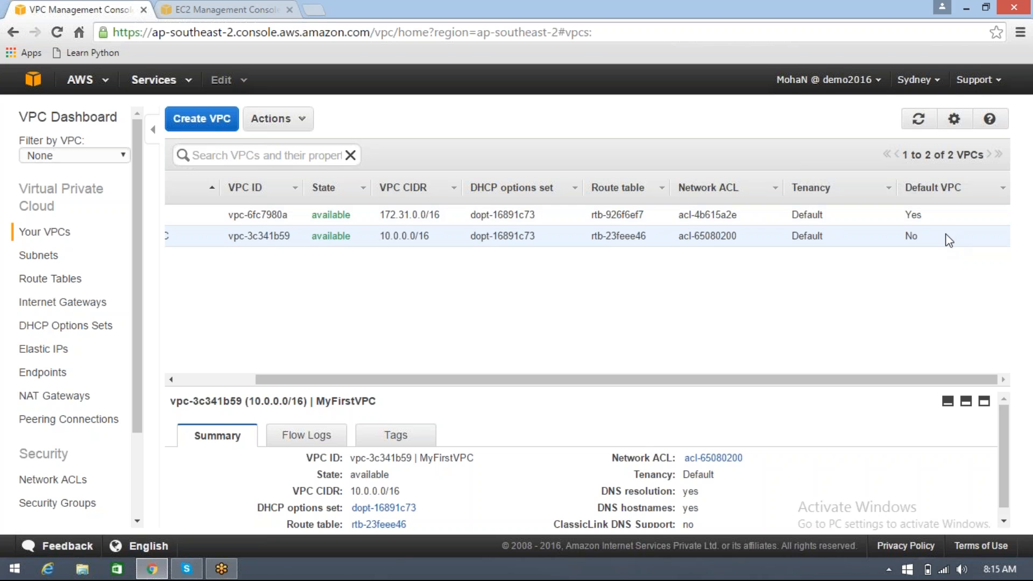
{"action": "left_click_drag", "start_coordinate": [917, 380], "coordinate": [821, 367]}
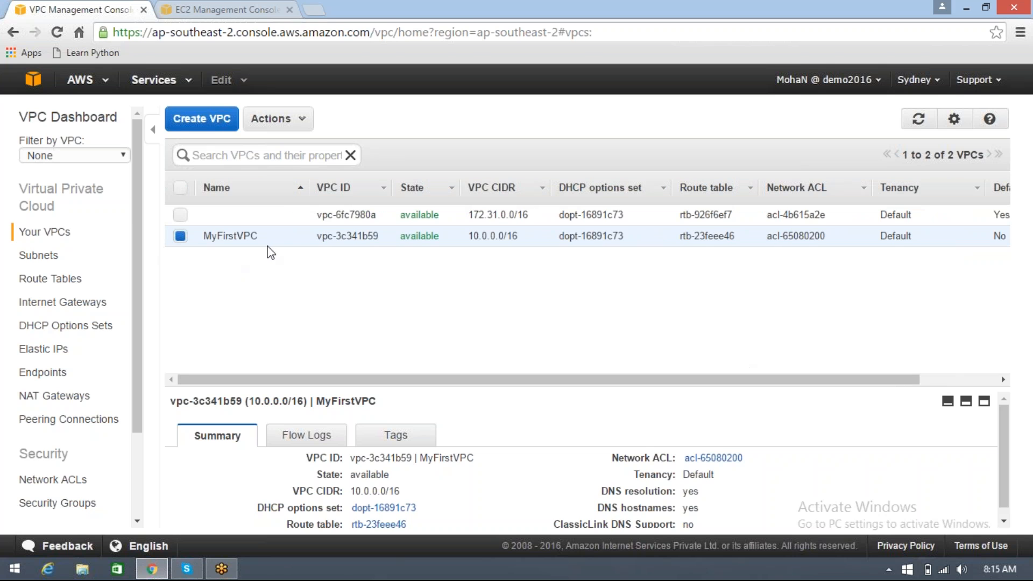
Examine the CIDR block of MyFirstVPC and compare it with the unnamed default VPC's CIDR block
{"action": "mouse_move", "coordinate": [270, 246]}
{"action": "left_click_drag", "start_coordinate": [500, 237], "coordinate": [508, 236]}
{"action": "left_click_drag", "start_coordinate": [489, 238], "coordinate": [504, 237]}
{"action": "left_click_drag", "start_coordinate": [482, 238], "coordinate": [504, 237]}
{"action": "left_click", "coordinate": [488, 238]}
{"action": "left_click_drag", "start_coordinate": [489, 238], "coordinate": [486, 238]}
{"action": "double_click", "coordinate": [485, 237]}
{"action": "left_click", "coordinate": [485, 260]}
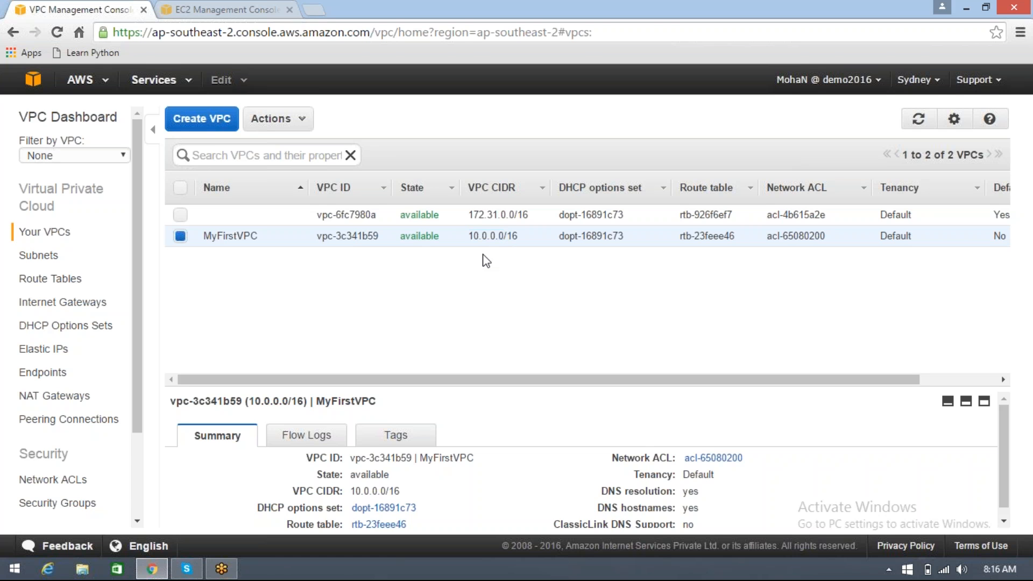
{"action": "left_click", "coordinate": [510, 214]}
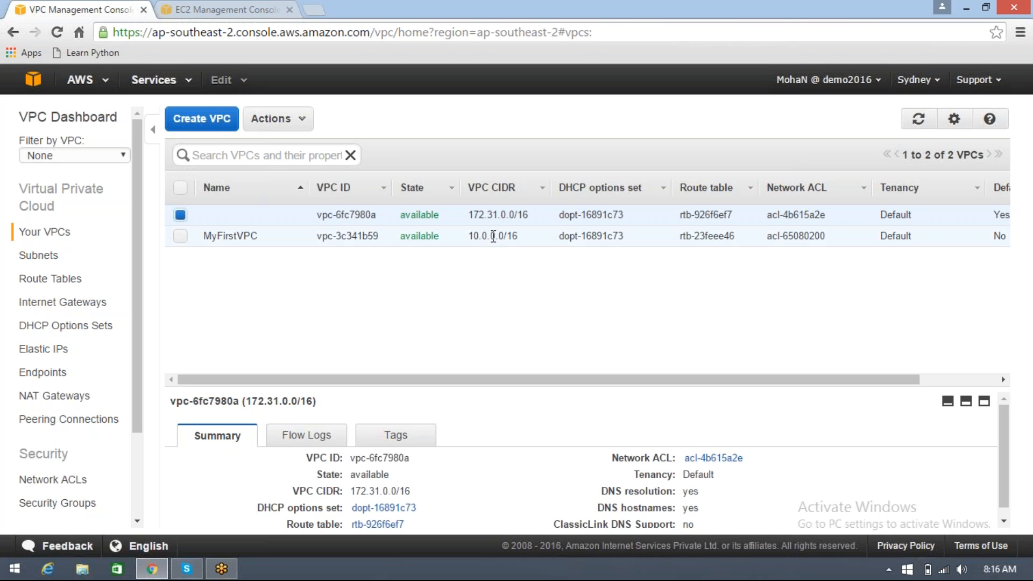
{"action": "double_click", "coordinate": [493, 236]}
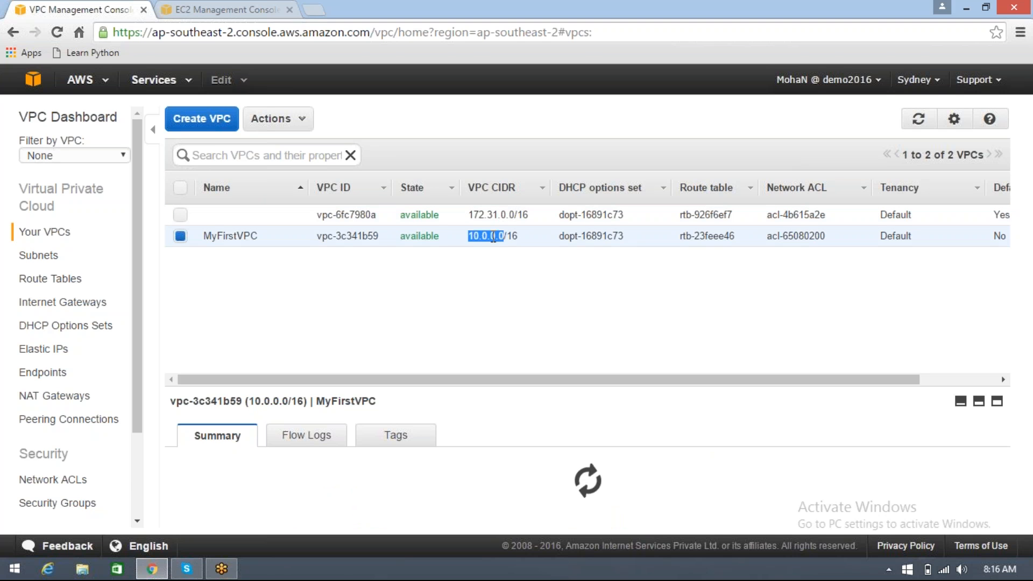
{"action": "left_click", "coordinate": [499, 236]}
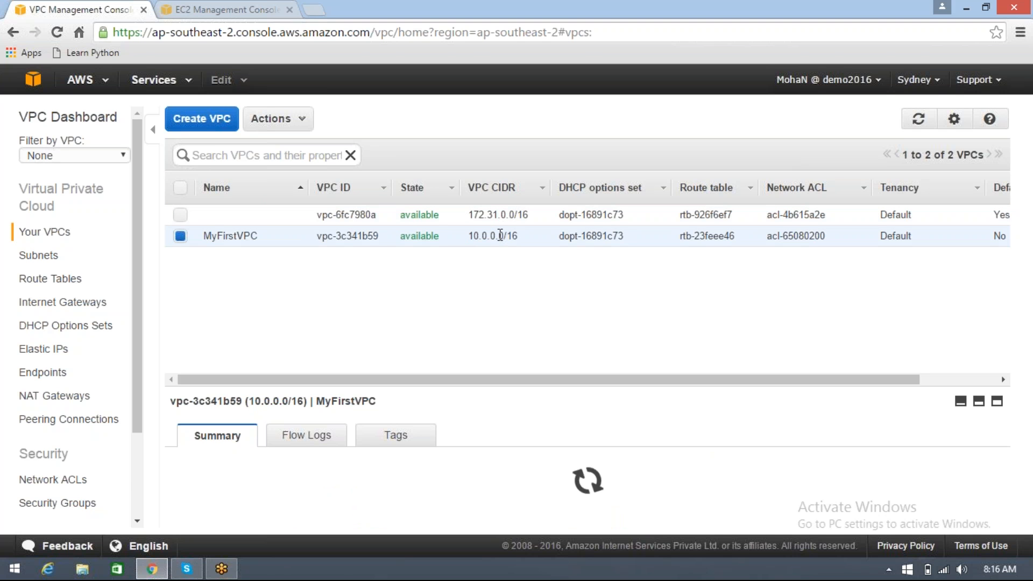
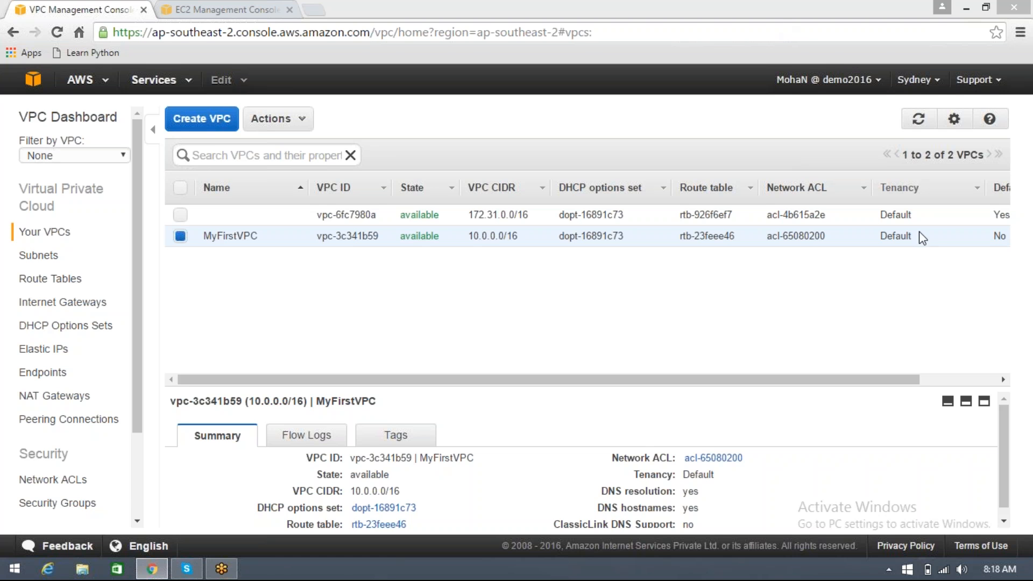
Open the list of subnets and compare the available IP counts of the public subnet and the private subnet
{"action": "left_click", "coordinate": [589, 308]}
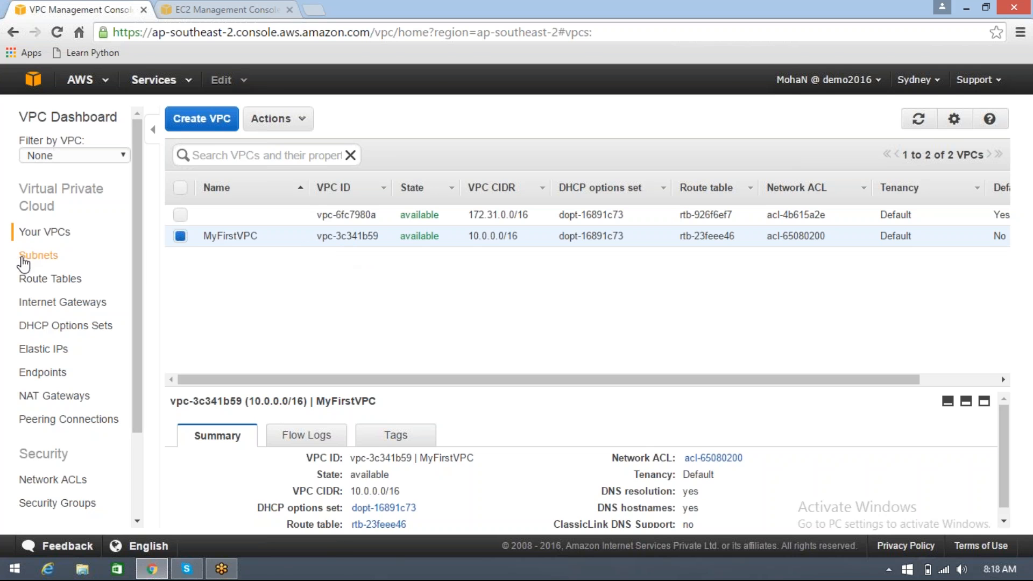
{"action": "left_click", "coordinate": [39, 256]}
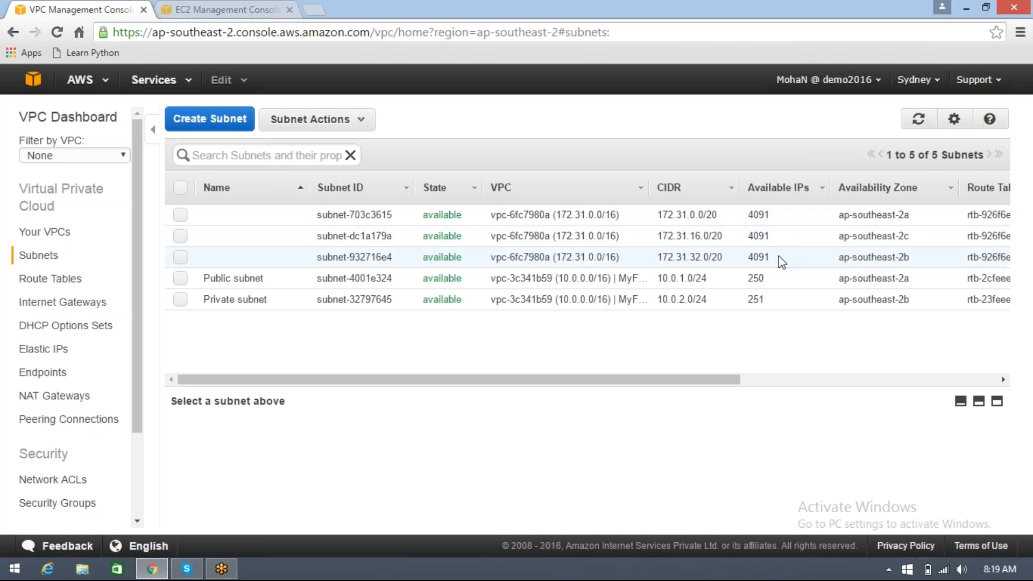
{"action": "double_click", "coordinate": [756, 278]}
{"action": "double_click", "coordinate": [755, 299]}
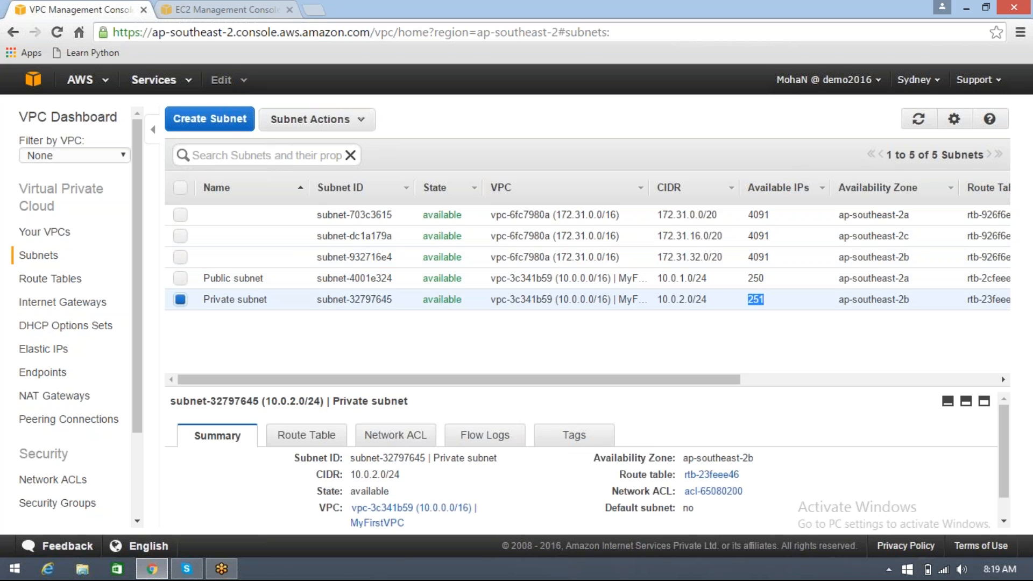
{"action": "double_click", "coordinate": [755, 278]}
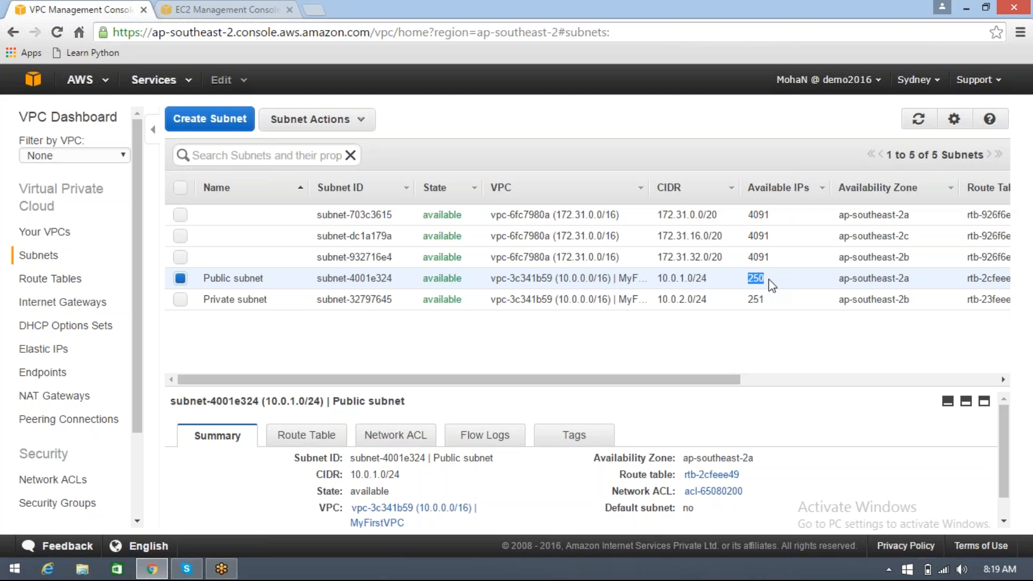
{"action": "left_click", "coordinate": [772, 285]}
{"action": "left_click", "coordinate": [770, 299]}
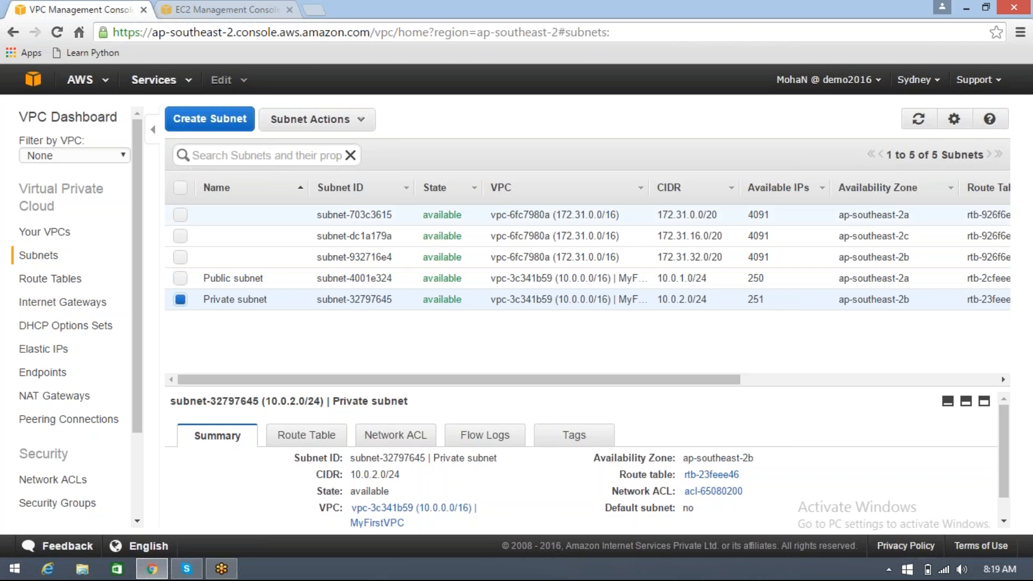
Open the list of EC2 instances in the EC2 console and return to the subnet list in the VPC console
{"action": "left_click", "coordinate": [227, 12]}
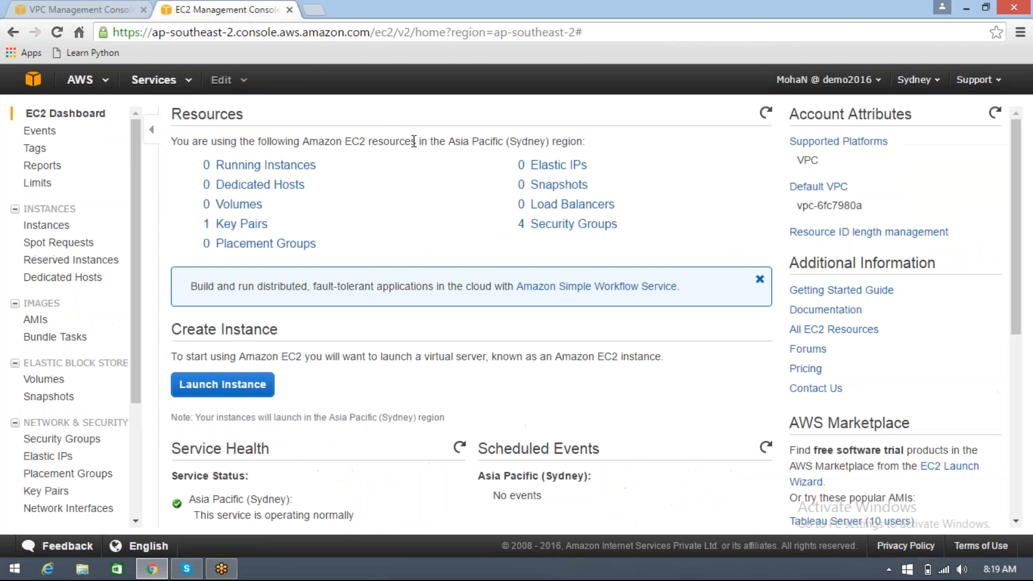
{"action": "left_click", "coordinate": [39, 221]}
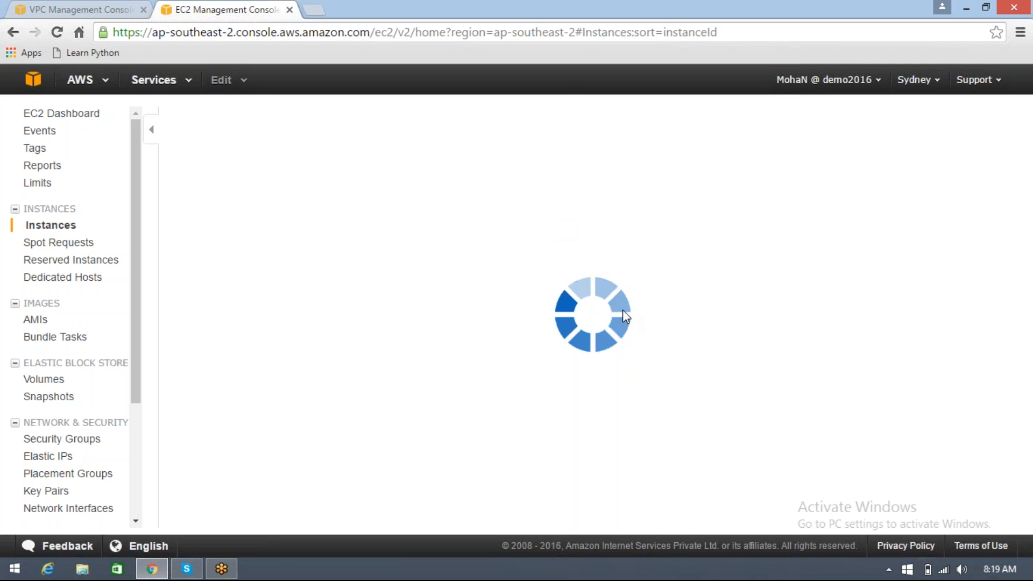
{"action": "left_click", "coordinate": [45, 6]}
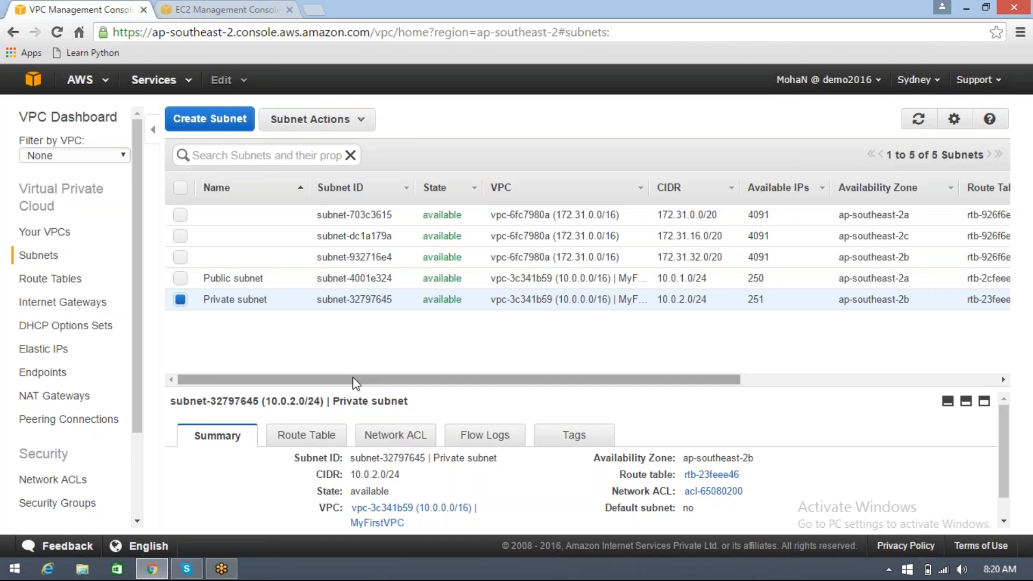
Review the subnet list's remaining columns and the summaries of the default VPC's 172.31.16.0/20 and 172.31.0.0/20 subnets
{"action": "left_click_drag", "start_coordinate": [353, 379], "coordinate": [488, 391]}
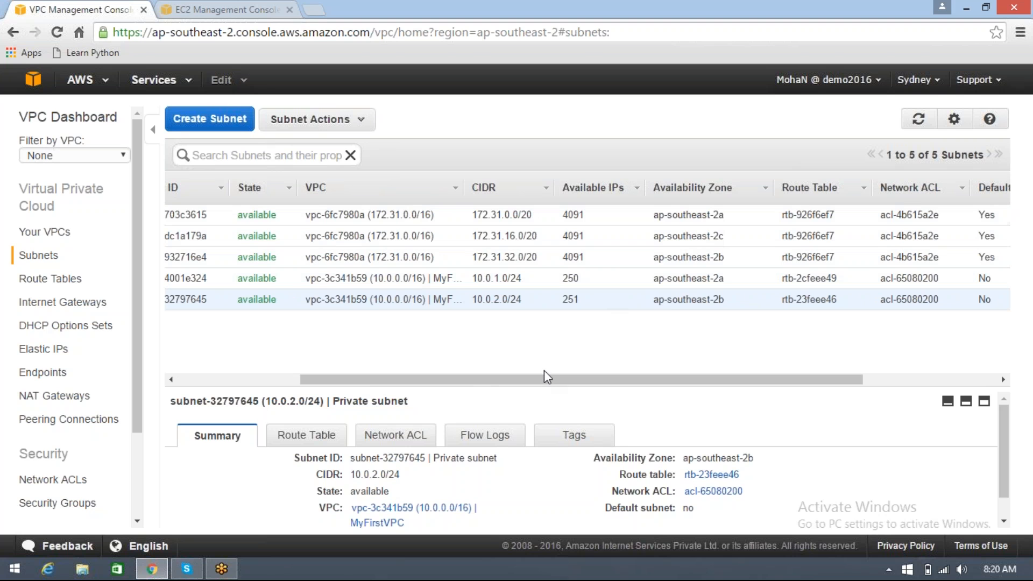
{"action": "left_click_drag", "start_coordinate": [544, 379], "coordinate": [421, 379]}
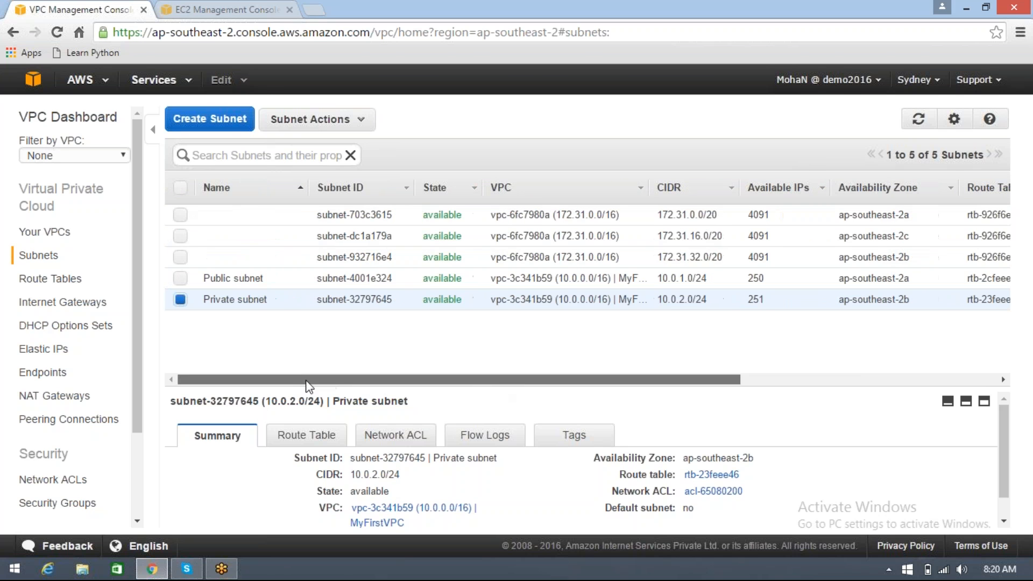
{"action": "left_click", "coordinate": [276, 236]}
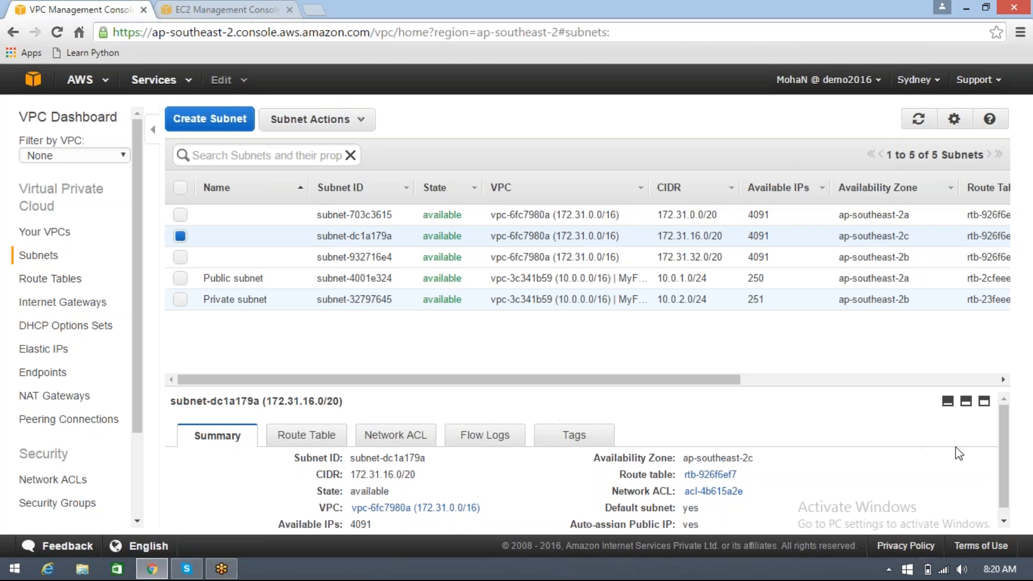
{"action": "left_click_drag", "start_coordinate": [1003, 452], "coordinate": [1002, 460]}
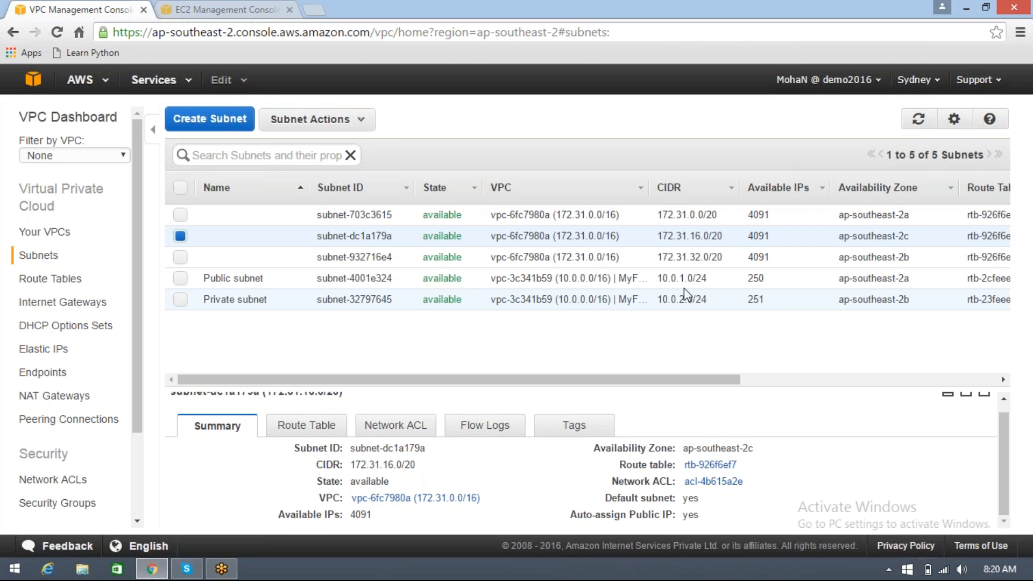
{"action": "double_click", "coordinate": [753, 215]}
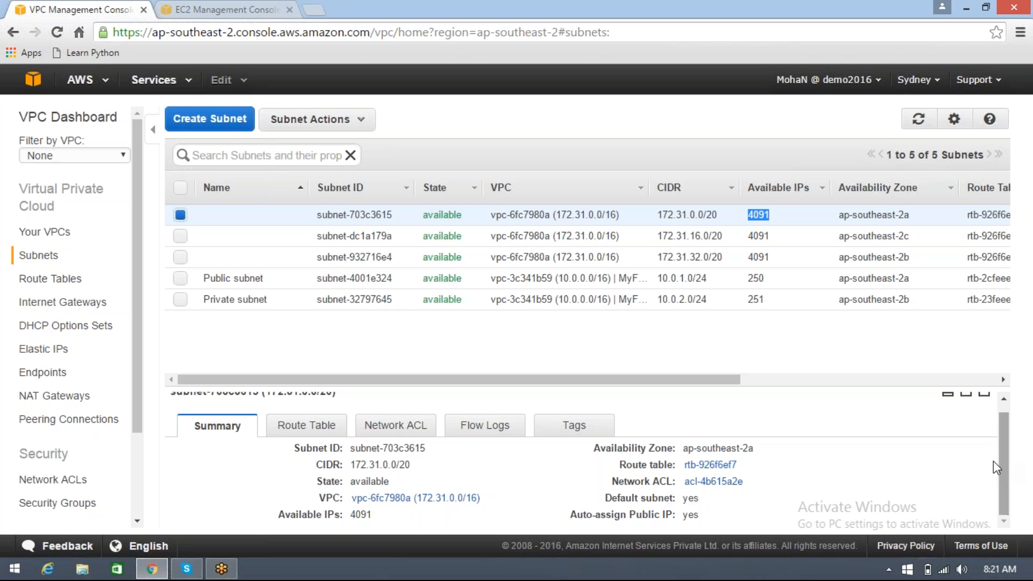
Examine the routes in the route table of the 172.31.0.0/20 subnet
{"action": "left_click", "coordinate": [305, 430]}
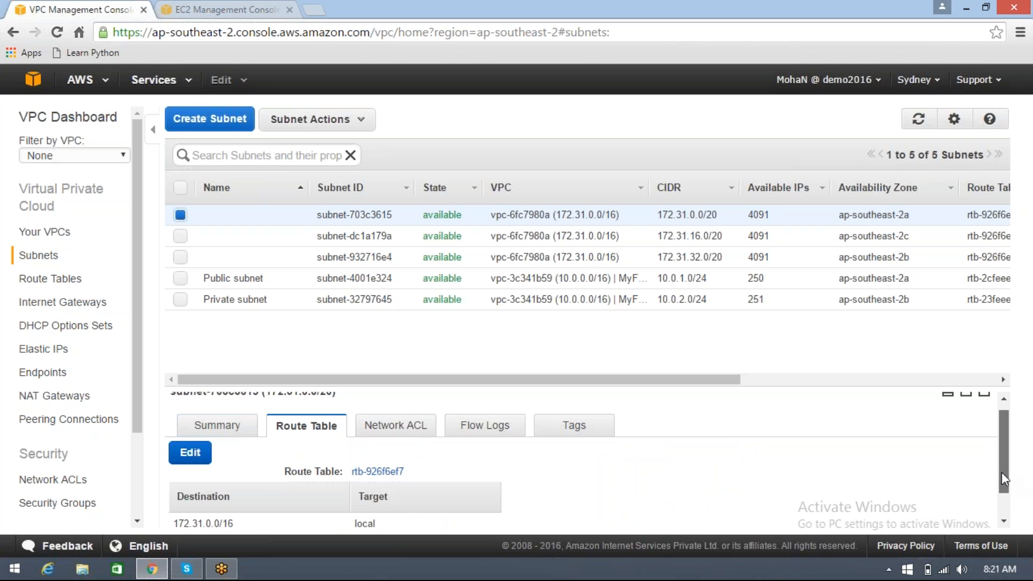
{"action": "left_click_drag", "start_coordinate": [1001, 472], "coordinate": [1004, 524]}
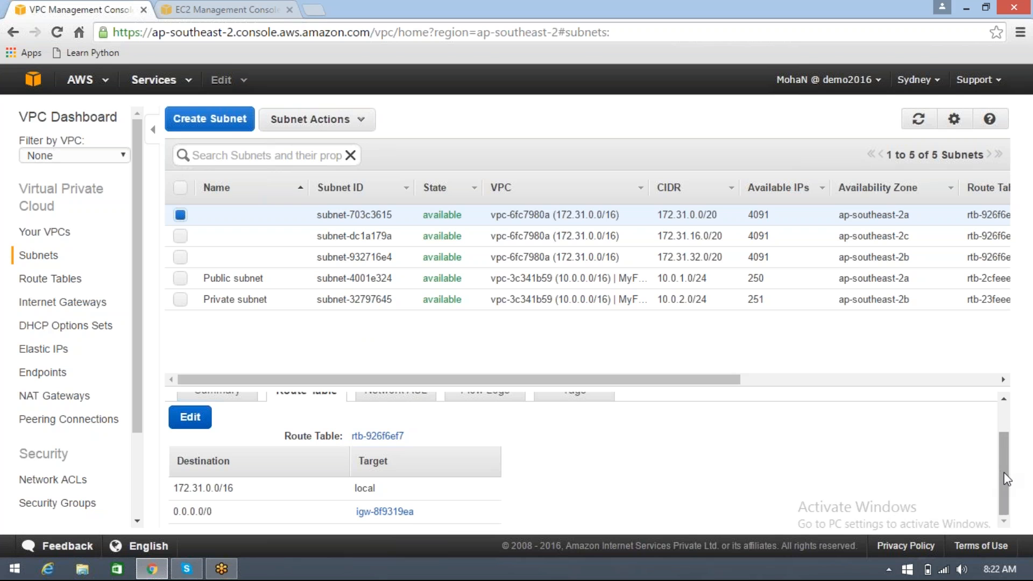
{"action": "left_click_drag", "start_coordinate": [1000, 473], "coordinate": [1007, 431]}
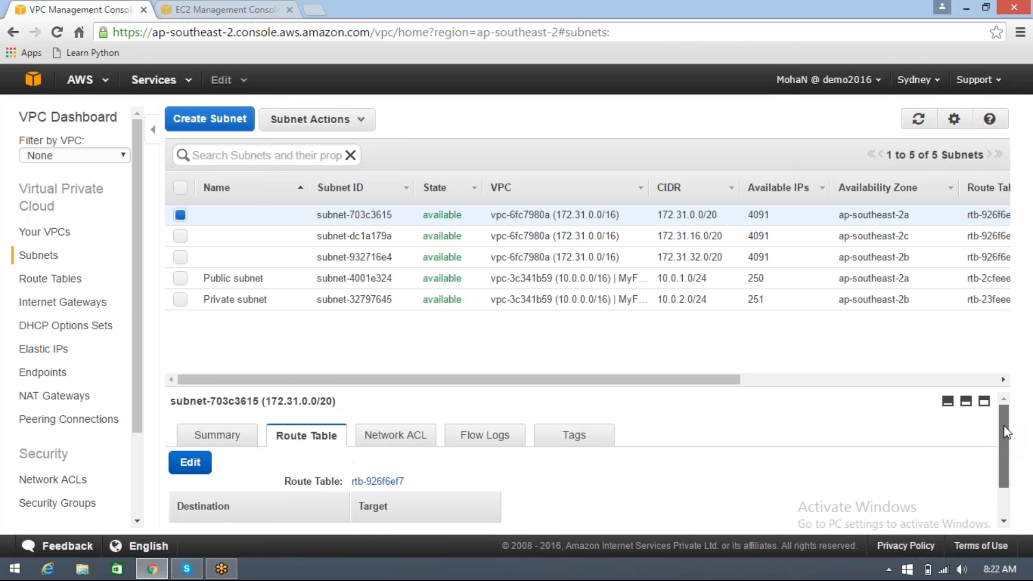
Examine the network ACL rules of the 172.31.0.0/20 subnet and its option for changing the ACL, leaving without saving
{"action": "left_click", "coordinate": [405, 440]}
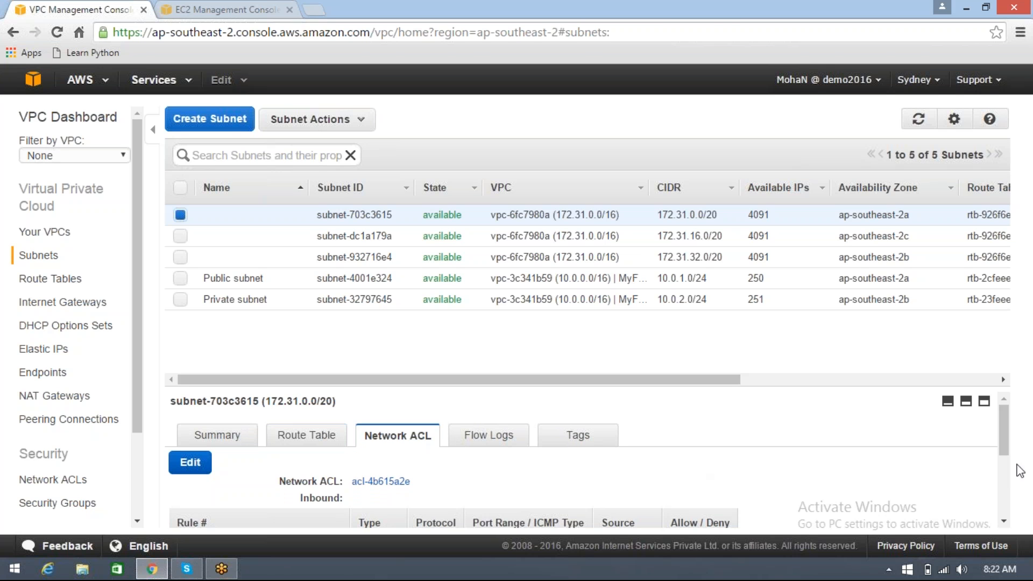
{"action": "left_click_drag", "start_coordinate": [1006, 443], "coordinate": [1011, 491]}
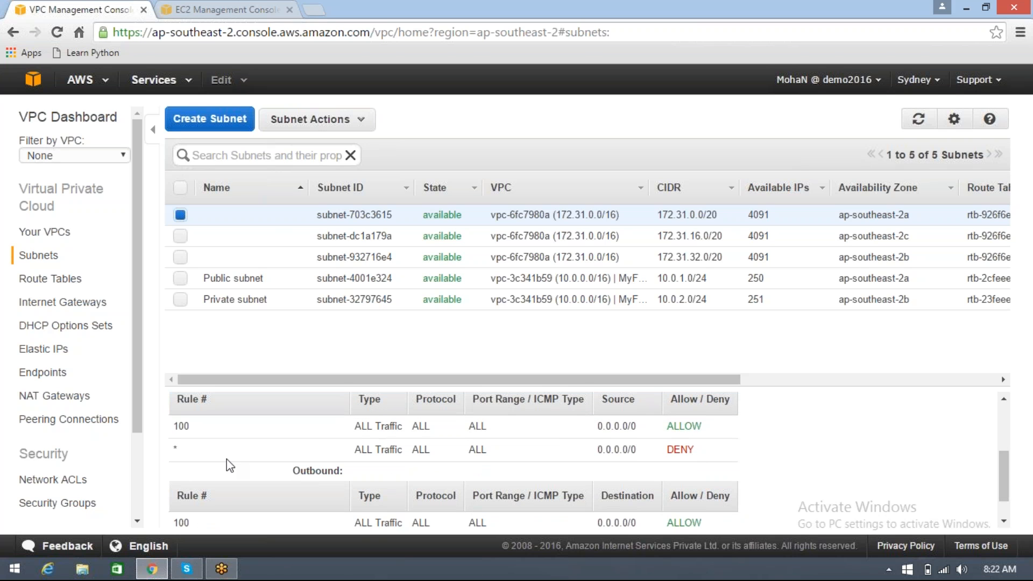
{"action": "double_click", "coordinate": [183, 427]}
{"action": "left_click_drag", "start_coordinate": [1008, 485], "coordinate": [1005, 456]}
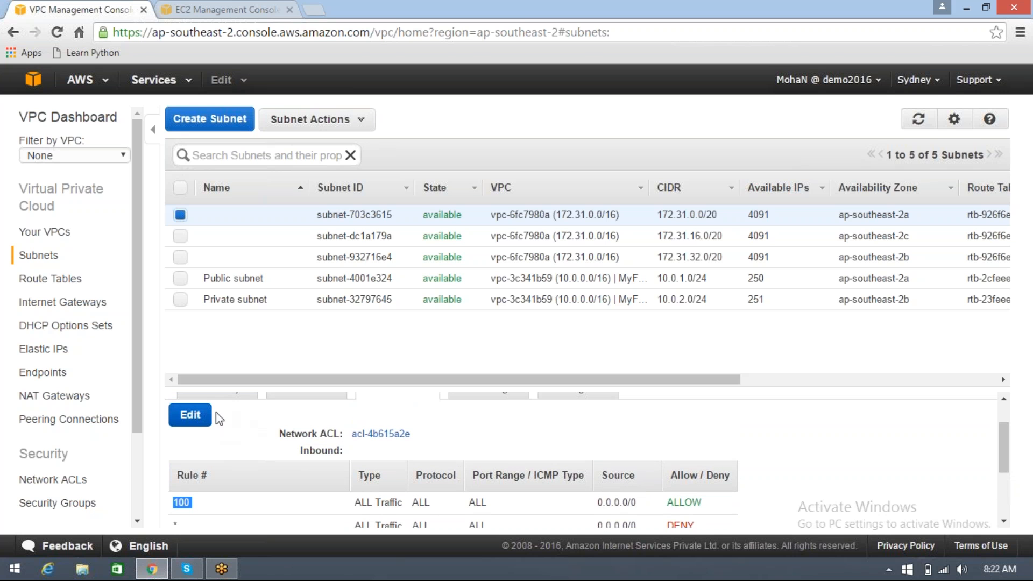
{"action": "left_click", "coordinate": [199, 415]}
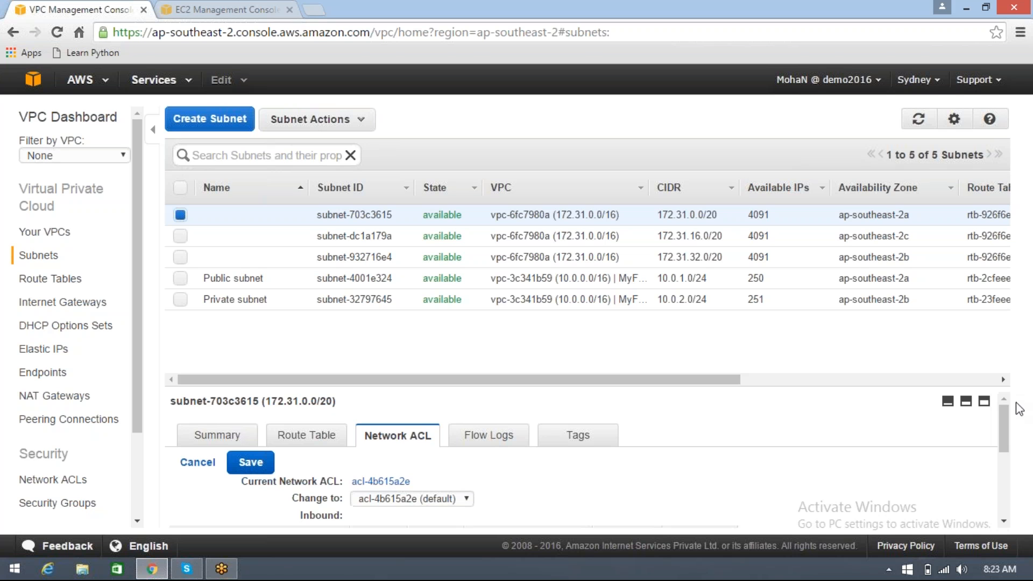
{"action": "mouse_move", "coordinate": [1002, 430]}
{"action": "left_mouse_down"}
{"action": "mouse_move", "coordinate": [1002, 473]}
{"action": "mouse_move", "coordinate": [999, 427]}
{"action": "left_mouse_up"}
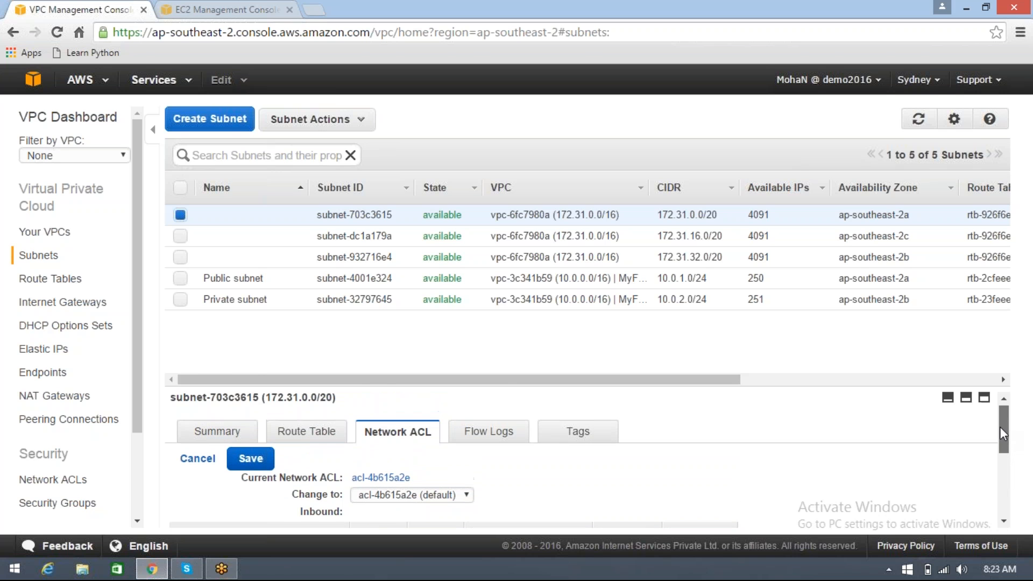
{"action": "left_click", "coordinate": [189, 459]}
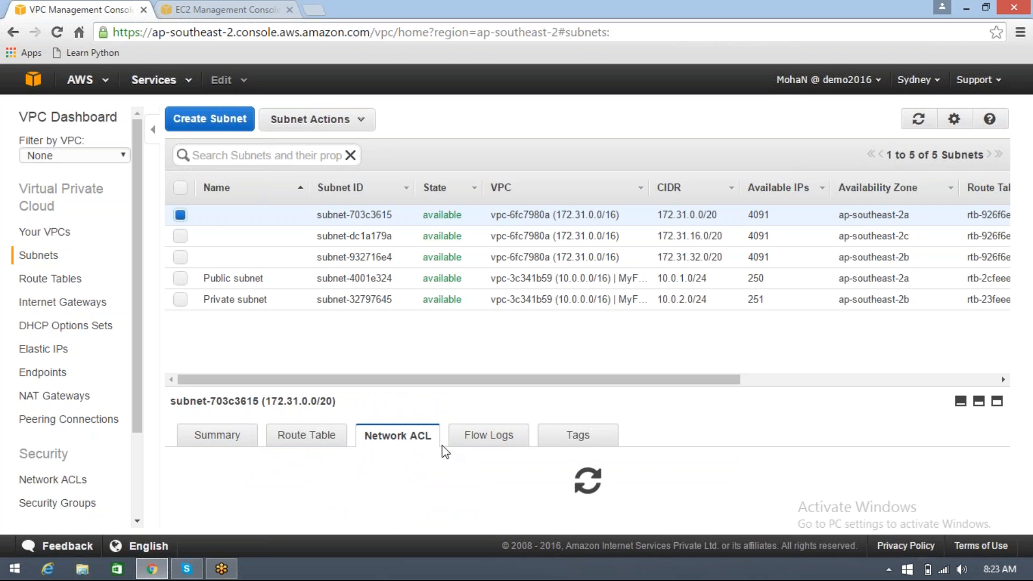
View the flow logs and the tags of the 172.31.0.0/20 subnet
{"action": "left_click", "coordinate": [480, 436]}
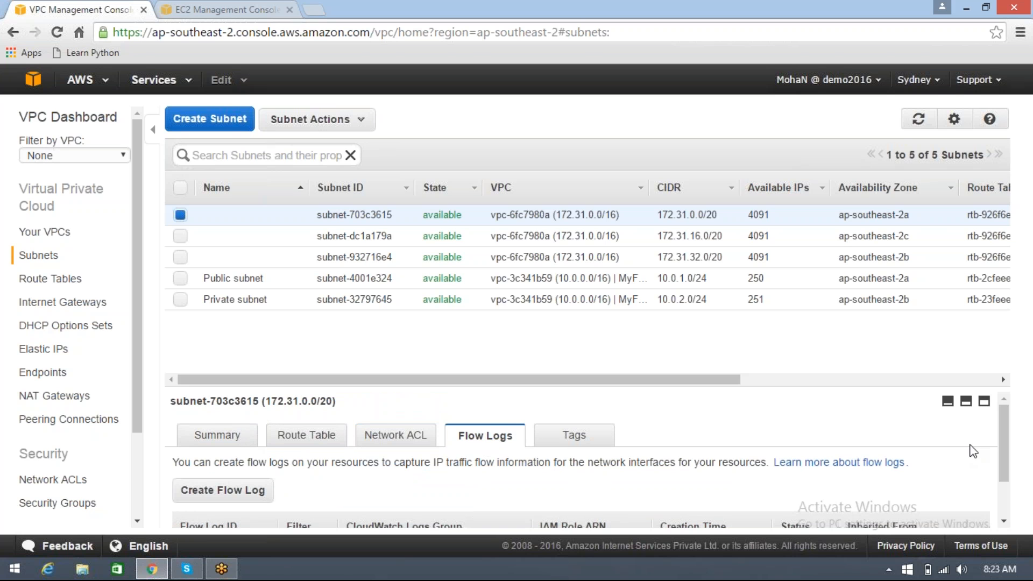
{"action": "mouse_move", "coordinate": [1002, 437]}
{"action": "left_mouse_down"}
{"action": "mouse_move", "coordinate": [1019, 484]}
{"action": "mouse_move", "coordinate": [1006, 425]}
{"action": "left_mouse_up"}
{"action": "left_click", "coordinate": [574, 436]}
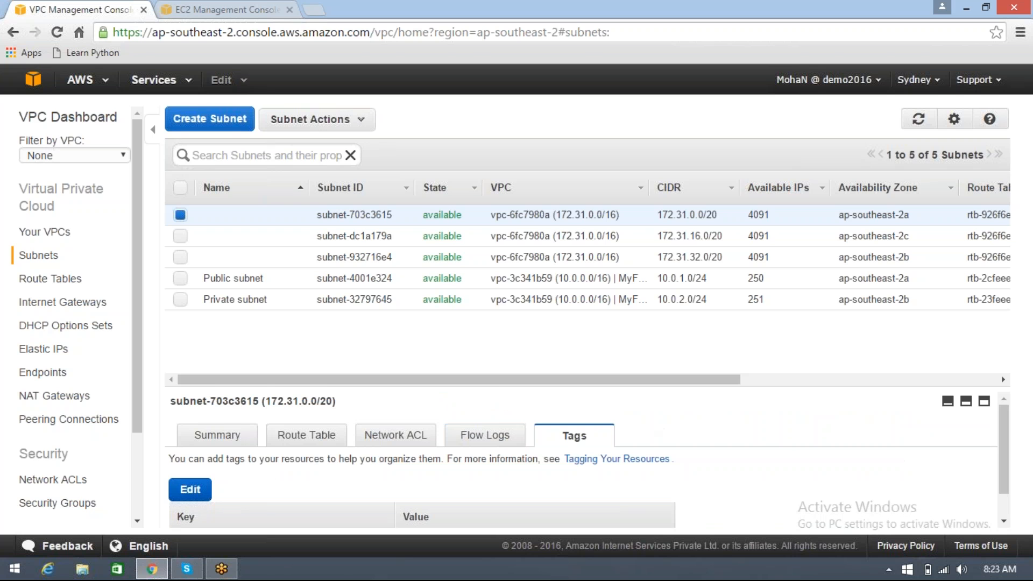
{"action": "mouse_move", "coordinate": [1005, 439]}
{"action": "left_mouse_down"}
{"action": "mouse_move", "coordinate": [1004, 483]}
{"action": "mouse_move", "coordinate": [999, 390]}
{"action": "left_mouse_up"}
View the summary of the public subnet and check its Auto-assign Public IP and Default subnet settings
{"action": "left_click", "coordinate": [275, 277]}
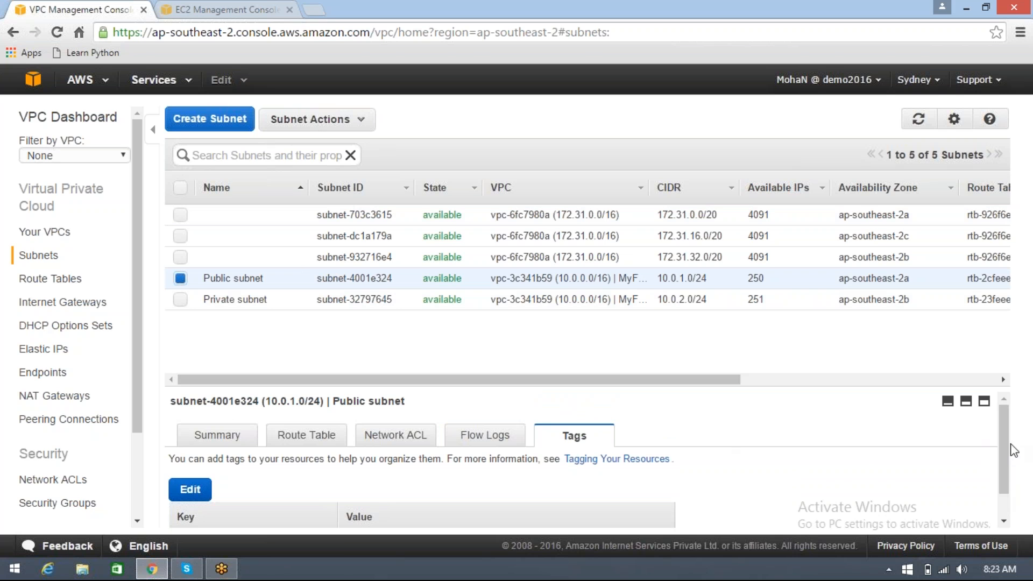
{"action": "left_click", "coordinate": [220, 435]}
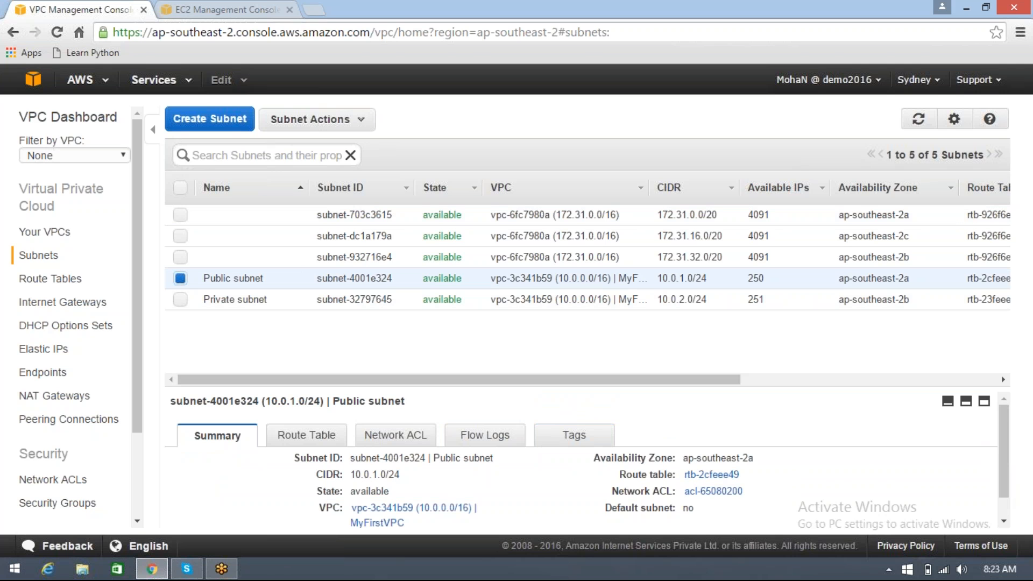
{"action": "left_click_drag", "start_coordinate": [1004, 462], "coordinate": [1006, 479]}
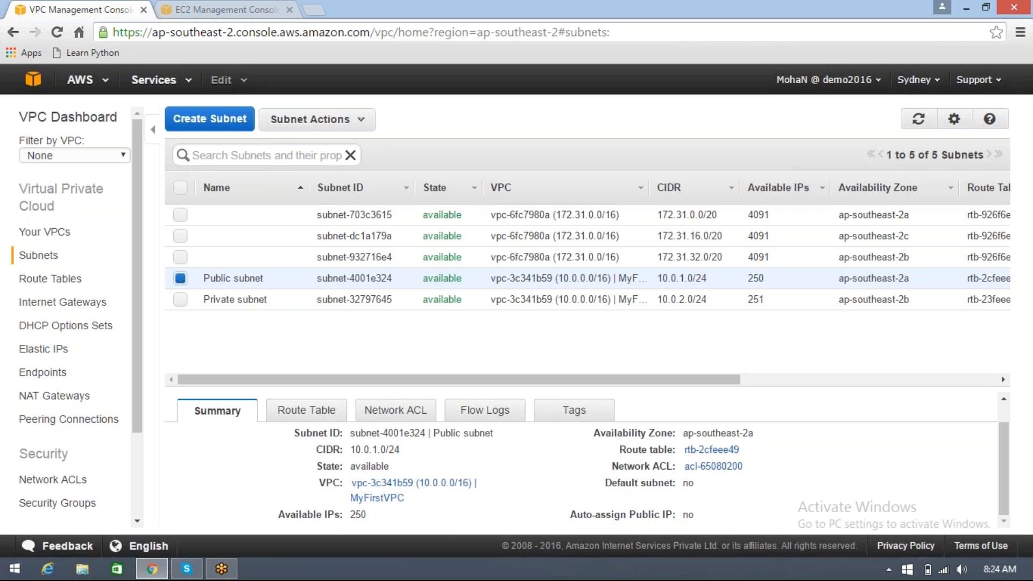
{"action": "double_click", "coordinate": [687, 514]}
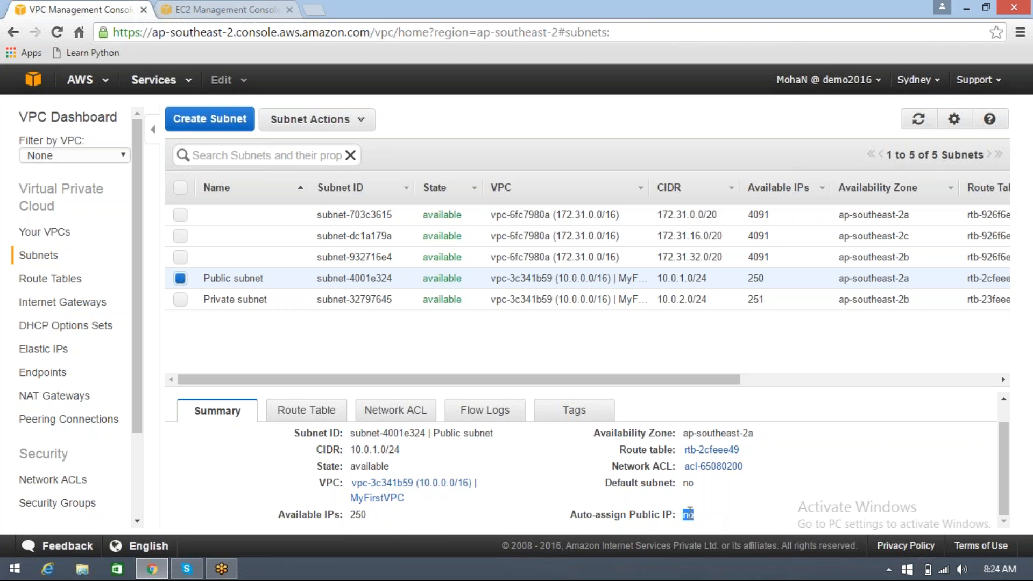
{"action": "double_click", "coordinate": [688, 482]}
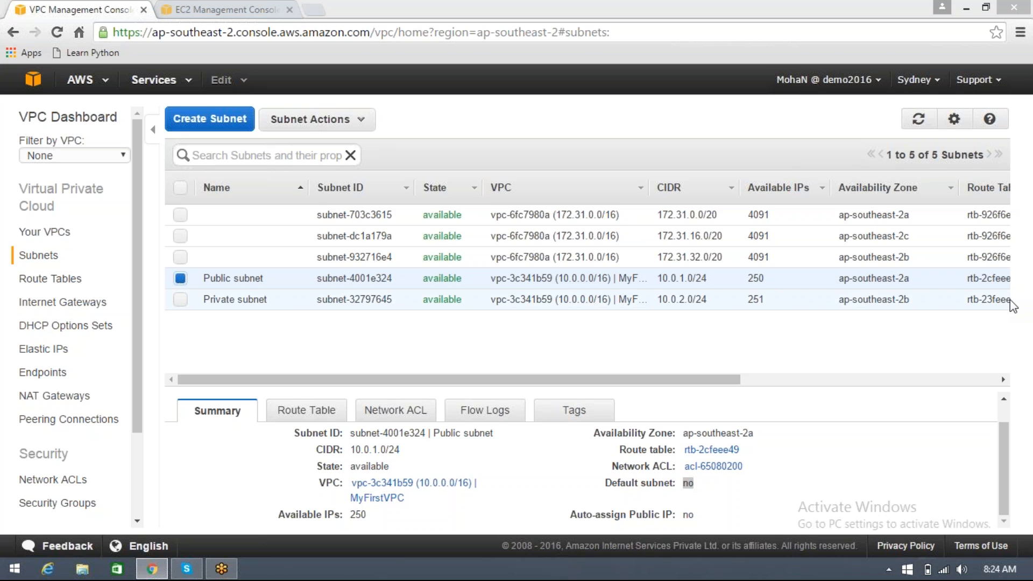
Examine the description of the running t2.micro instance in the EC2 console, including its VPC, subnet and AMI
{"action": "left_click", "coordinate": [252, 11]}
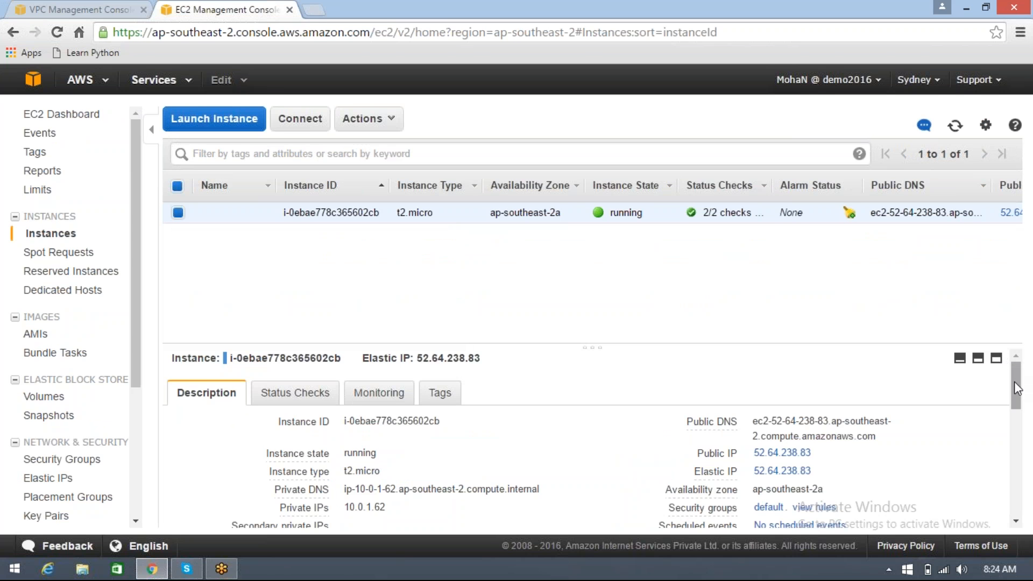
{"action": "left_click_drag", "start_coordinate": [1015, 383], "coordinate": [1028, 433]}
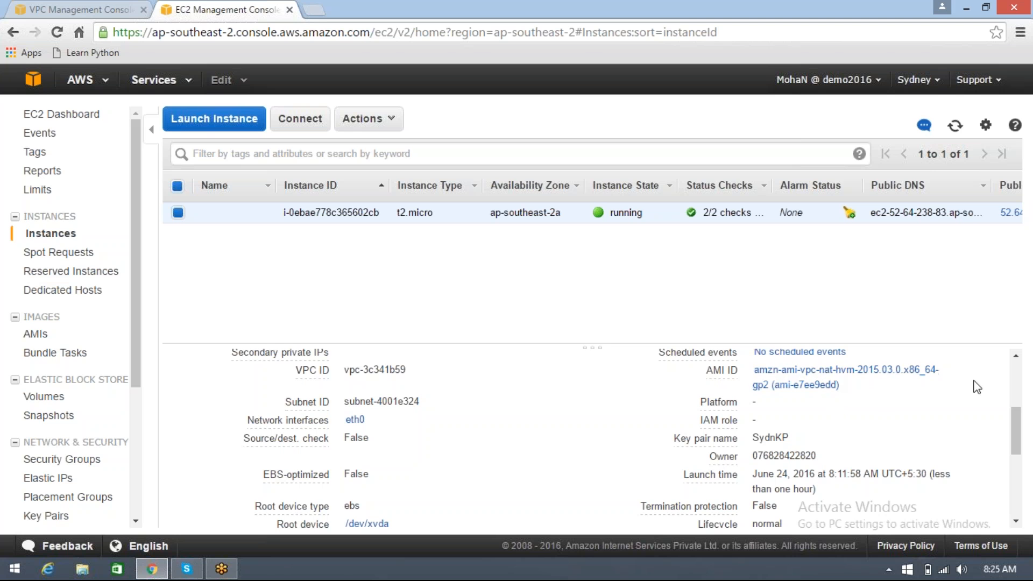
{"action": "left_click_drag", "start_coordinate": [1021, 424], "coordinate": [1022, 374]}
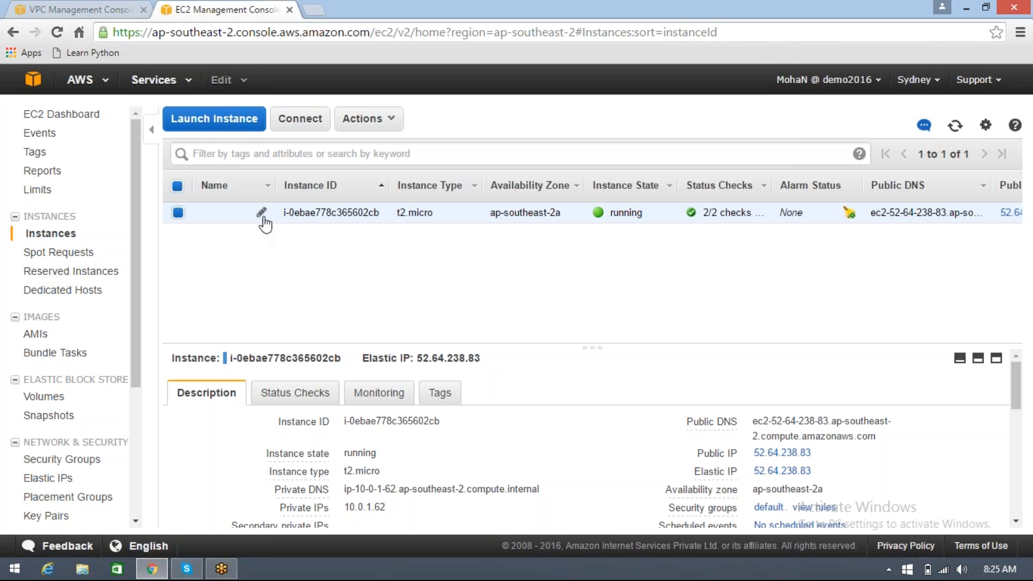
Name the running t2.micro instance NAT
{"action": "left_click", "coordinate": [262, 212]}
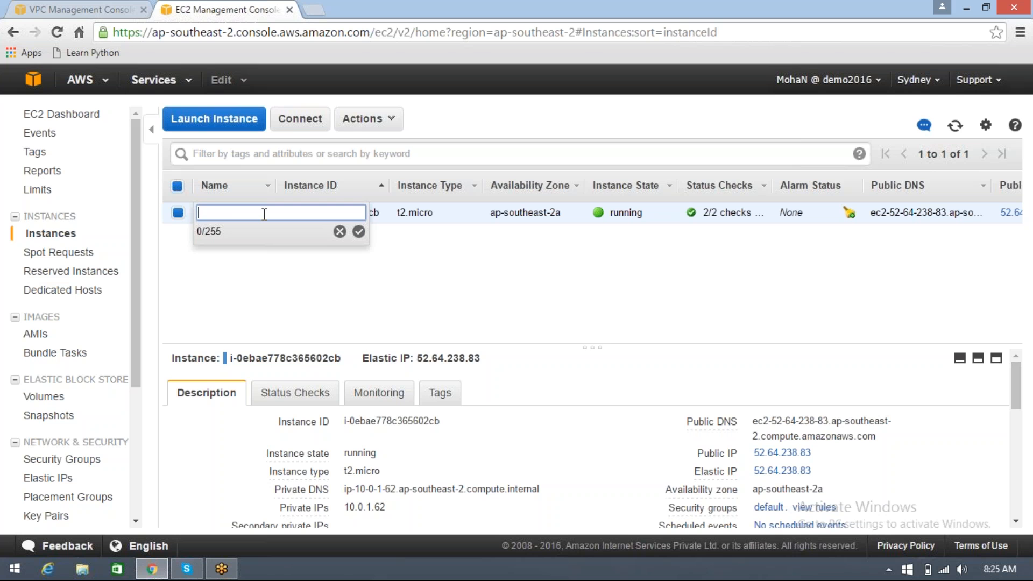
{"action": "type", "text": "NAT"}
{"action": "key", "text": "Return"}
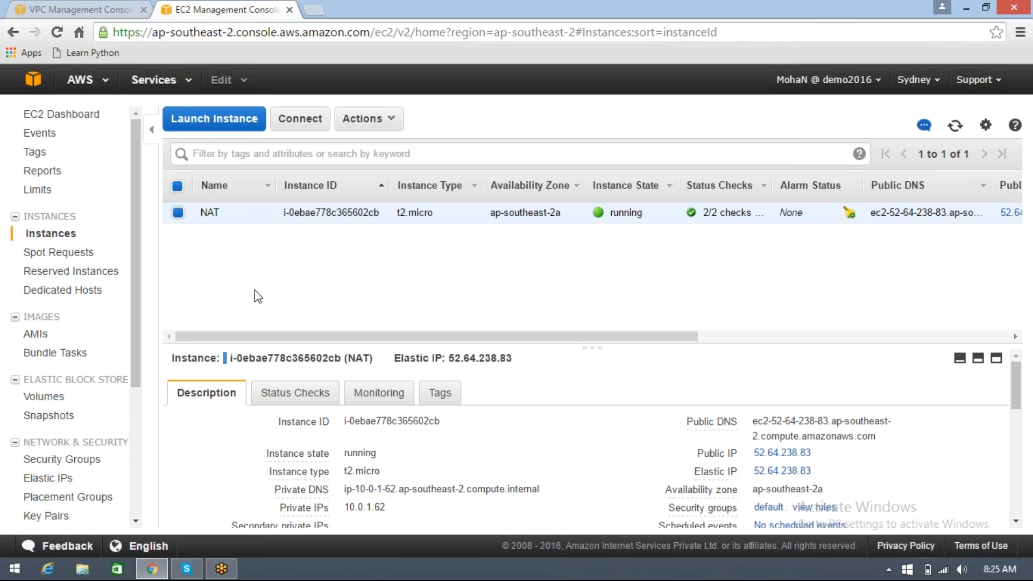
Check the NAT instance's type and review its network, AMI and key pair details in the description
{"action": "double_click", "coordinate": [424, 213]}
{"action": "left_click", "coordinate": [415, 269]}
{"action": "left_click_drag", "start_coordinate": [397, 213], "coordinate": [429, 213]}
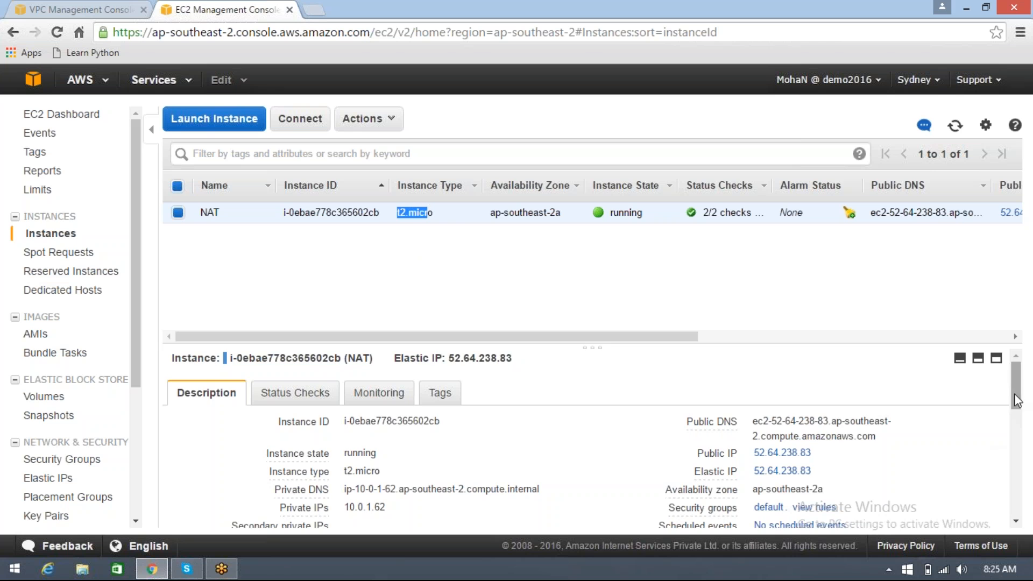
{"action": "left_click_drag", "start_coordinate": [1017, 400], "coordinate": [1016, 435]}
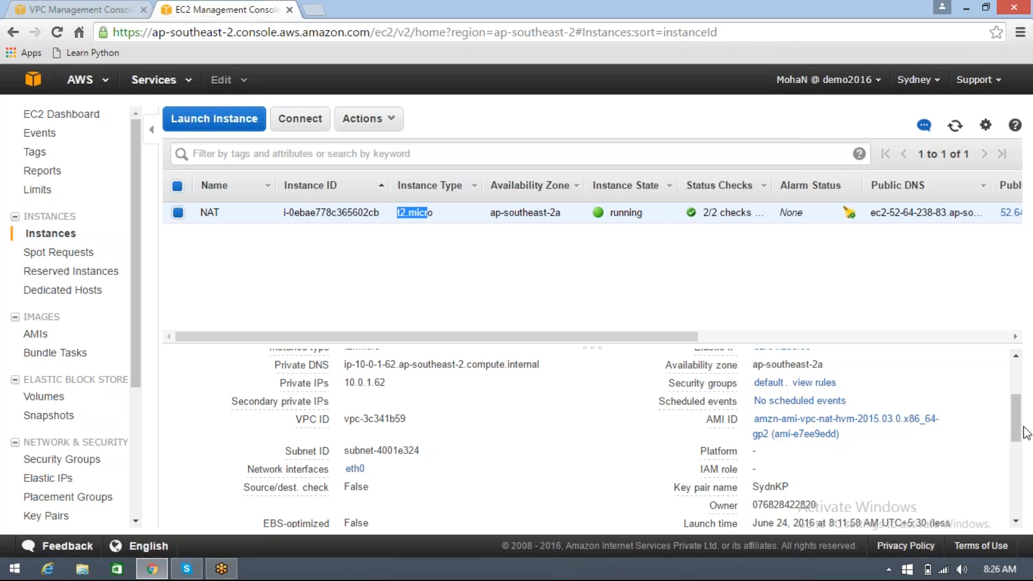
Examine the Elastic IP associated with the NAT instance, including its allocation and private address, and return to the EC2 dashboard
{"action": "left_click_drag", "start_coordinate": [1021, 435], "coordinate": [1022, 417]}
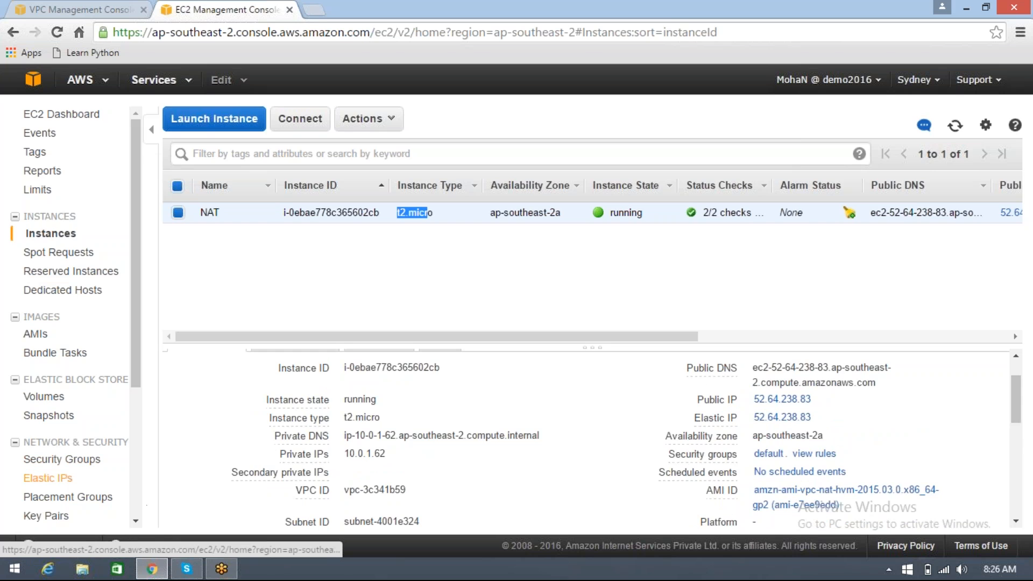
{"action": "left_click", "coordinate": [52, 477]}
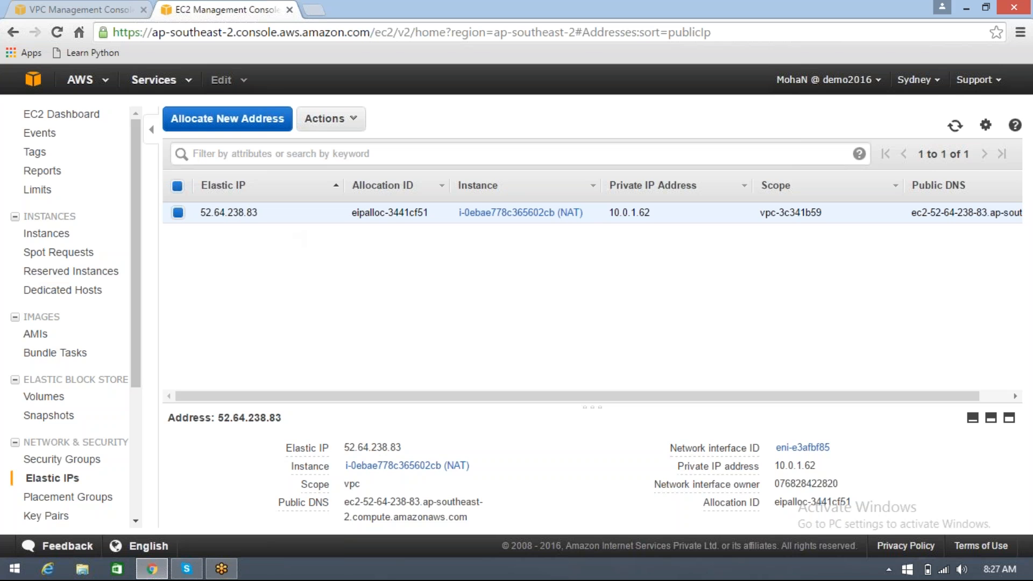
{"action": "left_click", "coordinate": [84, 121]}
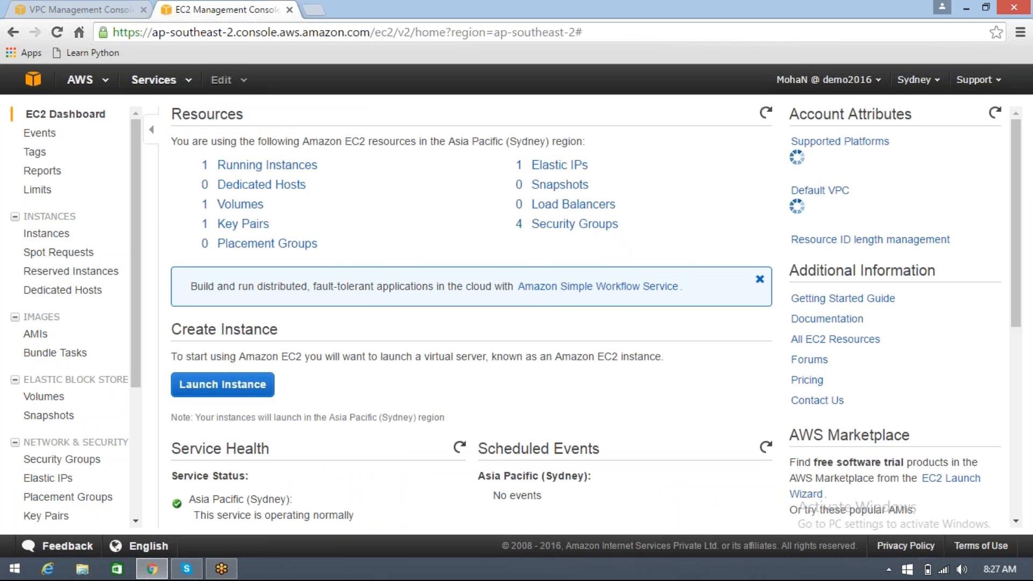
Review the routes in the public subnet's route table in the VPC console
{"action": "left_click", "coordinate": [72, 11]}
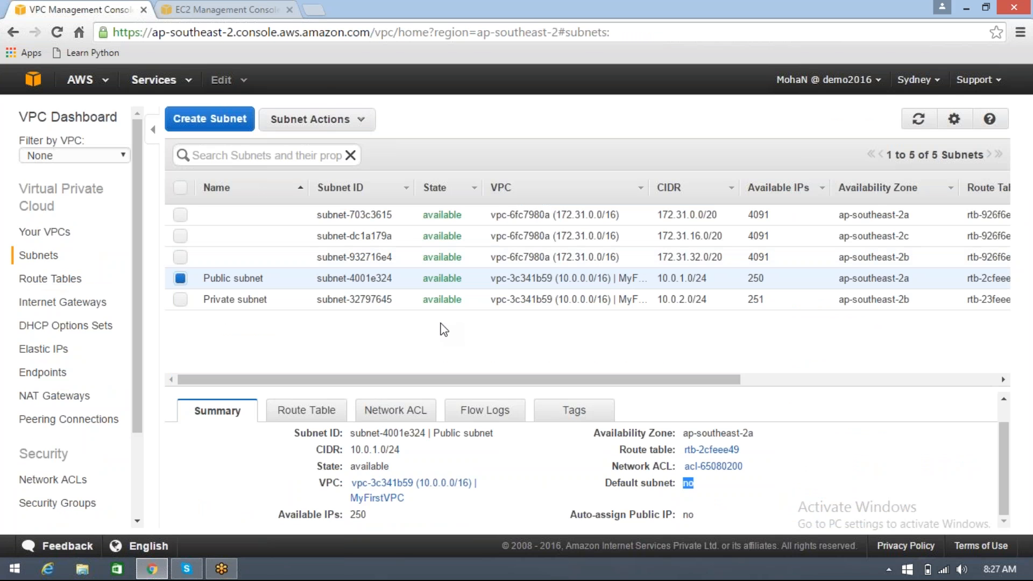
{"action": "left_click", "coordinate": [1018, 312]}
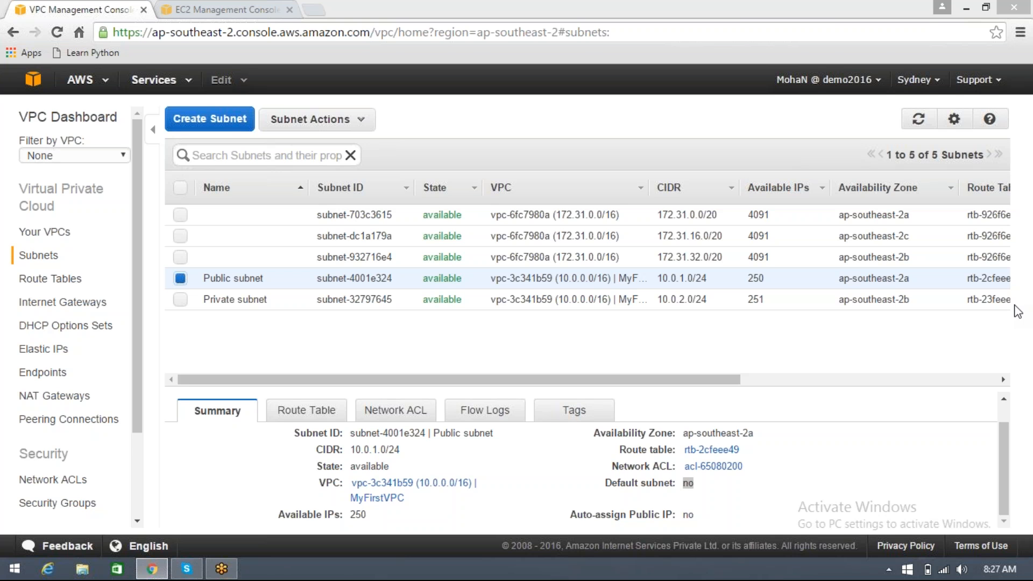
{"action": "left_click", "coordinate": [461, 335]}
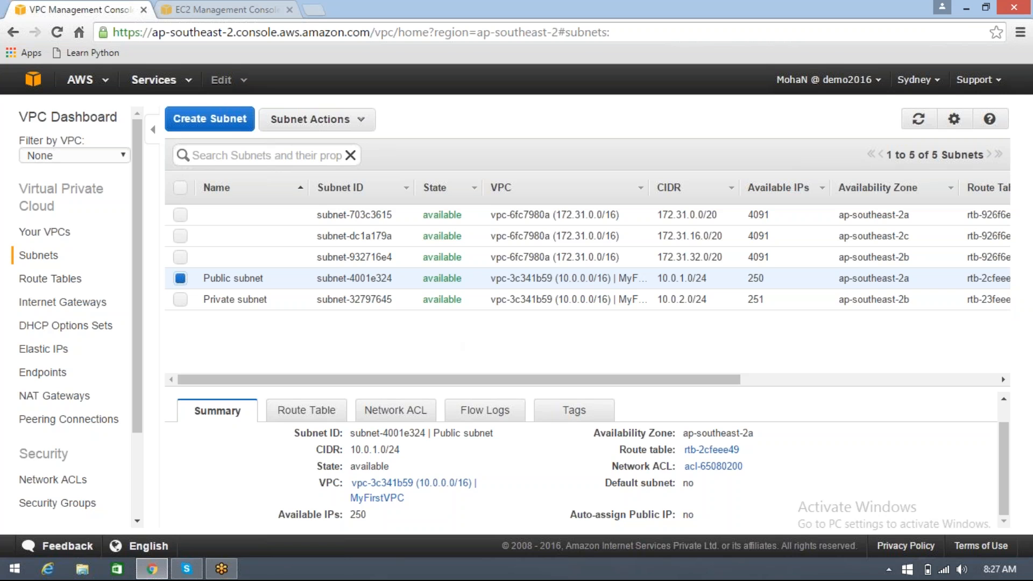
{"action": "left_click", "coordinate": [307, 411]}
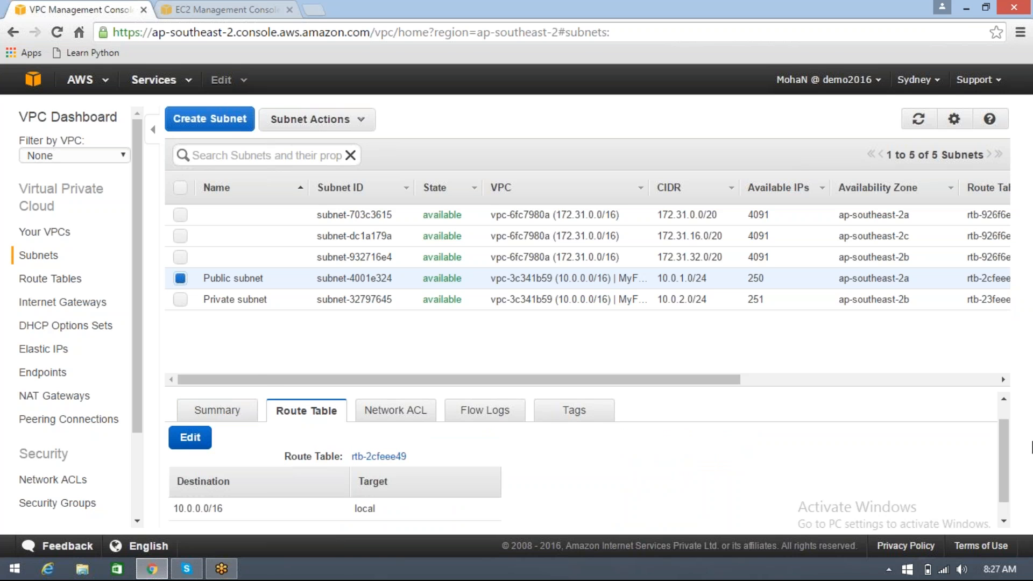
{"action": "left_click_drag", "start_coordinate": [1006, 461], "coordinate": [1007, 484]}
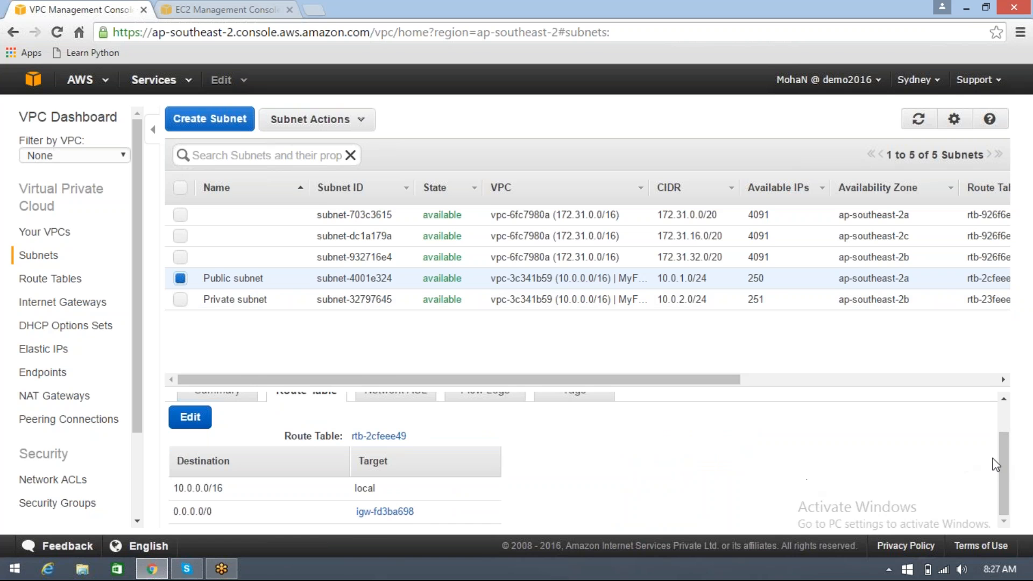
{"action": "left_click_drag", "start_coordinate": [1005, 464], "coordinate": [756, 422]}
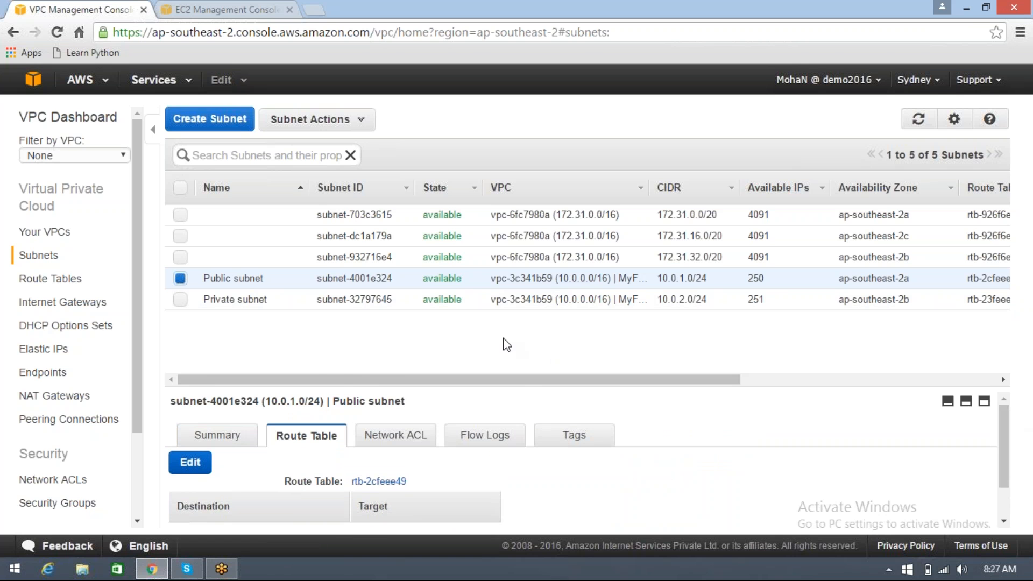
Check the private subnet's route table and highlight the instance ID targeted by its 0.0.0.0/0 route
{"action": "left_click", "coordinate": [261, 300]}
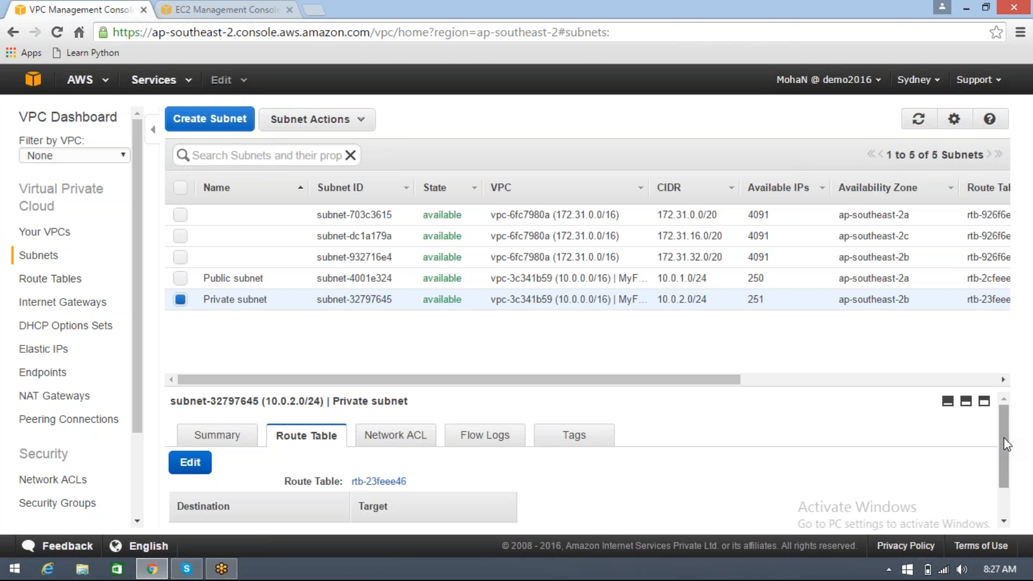
{"action": "left_click_drag", "start_coordinate": [1006, 443], "coordinate": [1006, 476]}
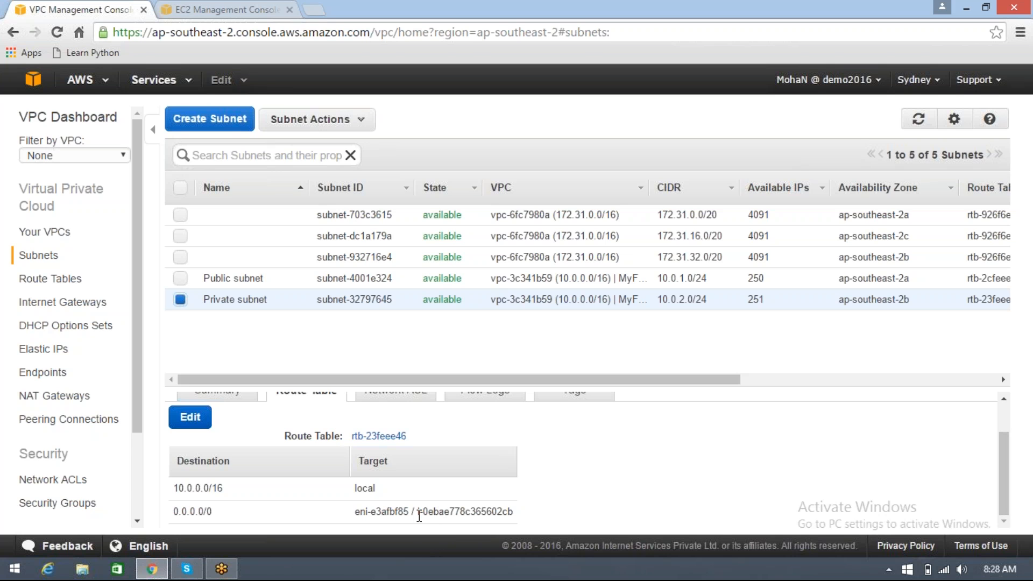
{"action": "left_click_drag", "start_coordinate": [419, 516], "coordinate": [523, 515]}
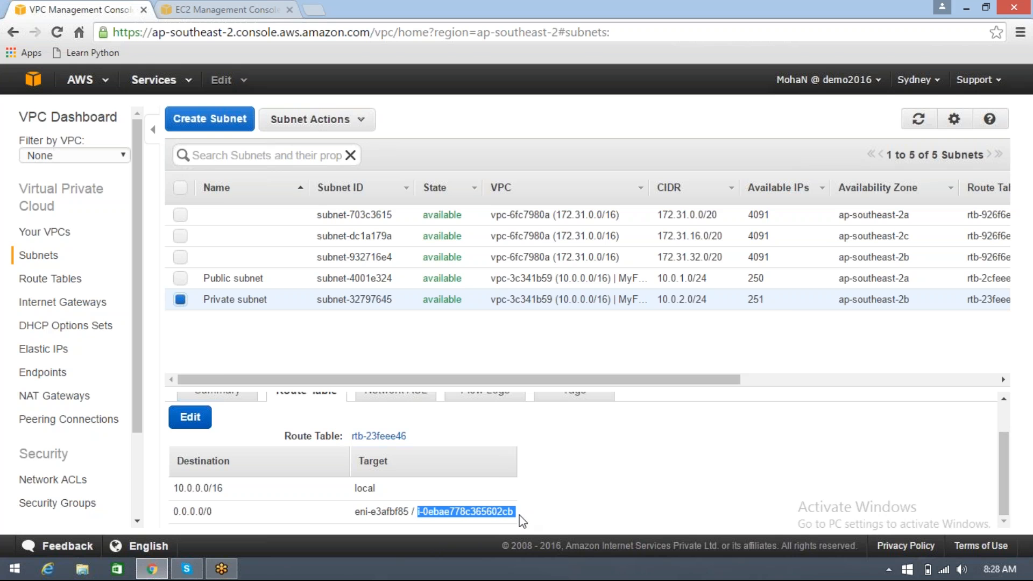
Compare the NAT instance's ID in the EC2 console with the target of the private subnet's 0.0.0.0/0 route
{"action": "left_click", "coordinate": [255, 20]}
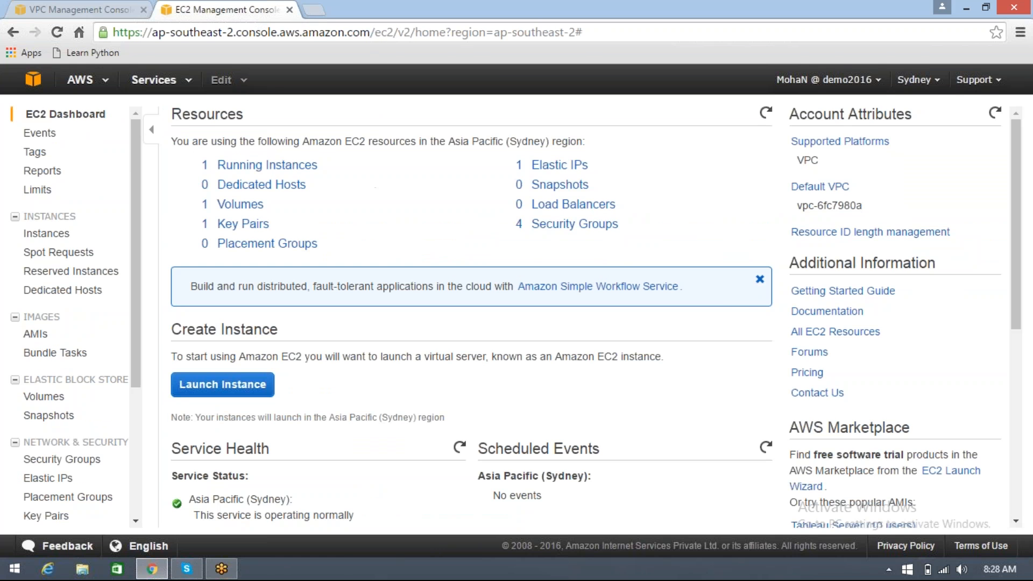
{"action": "left_click", "coordinate": [246, 167]}
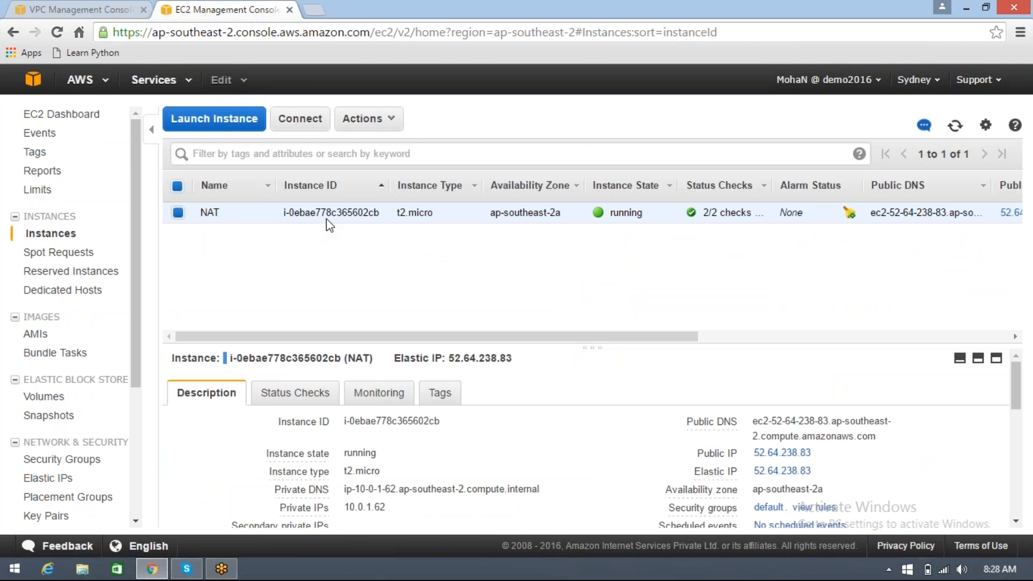
{"action": "left_click", "coordinate": [81, 9]}
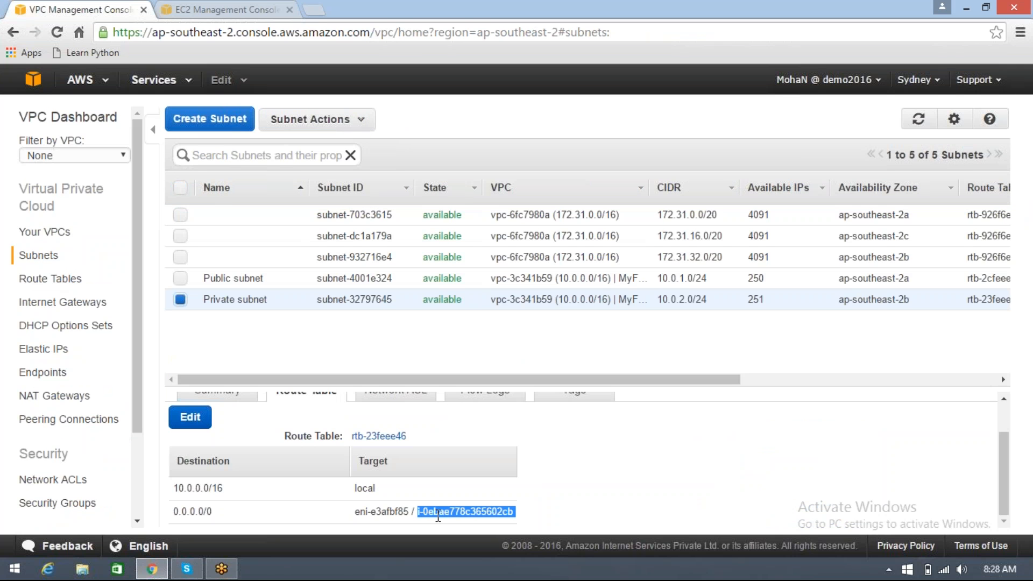
{"action": "left_click", "coordinate": [577, 494]}
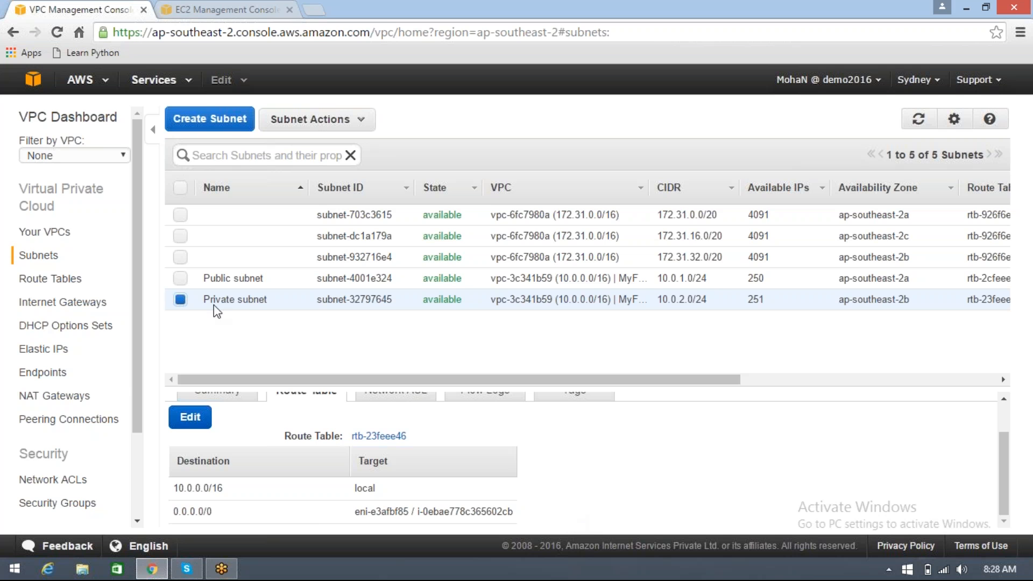
Start launching an EC2 instance from the Microsoft Windows Server 2012 R2 Base AMI with the t2.micro type
{"action": "left_click", "coordinate": [226, 17]}
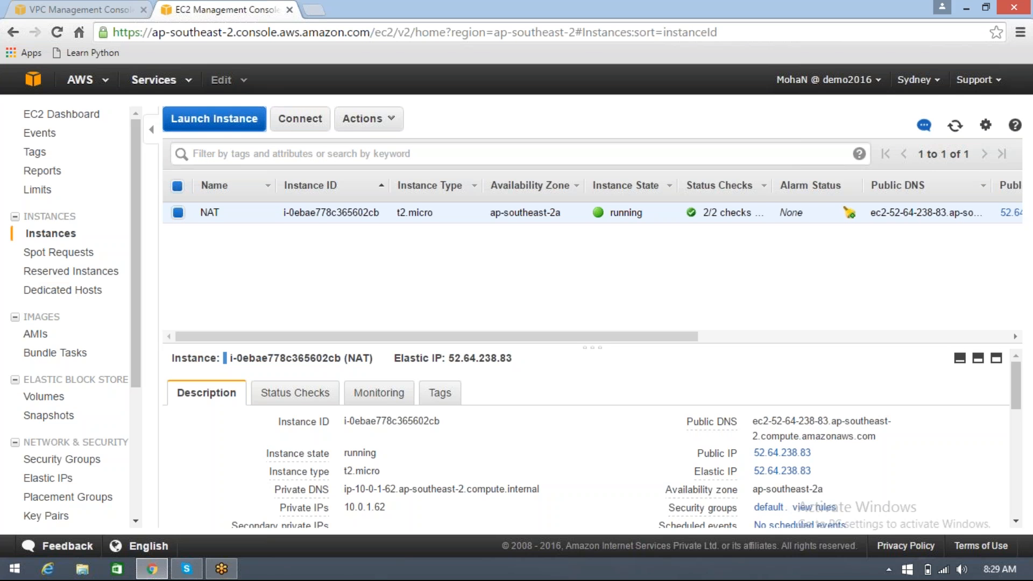
{"action": "left_click", "coordinate": [214, 119]}
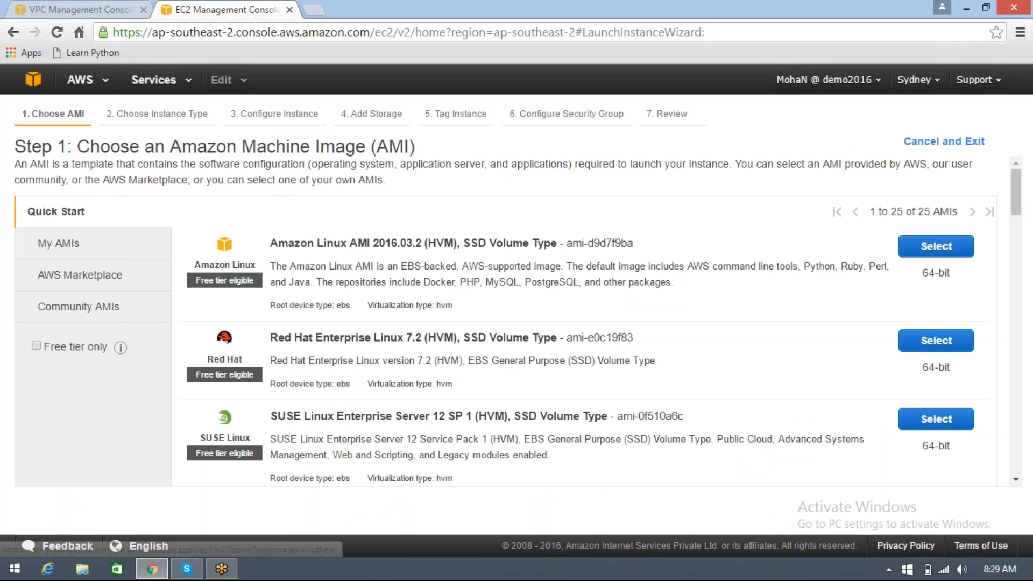
{"action": "scroll", "coordinate": [719, 367], "scroll_direction": "down", "scroll_amount": 5}
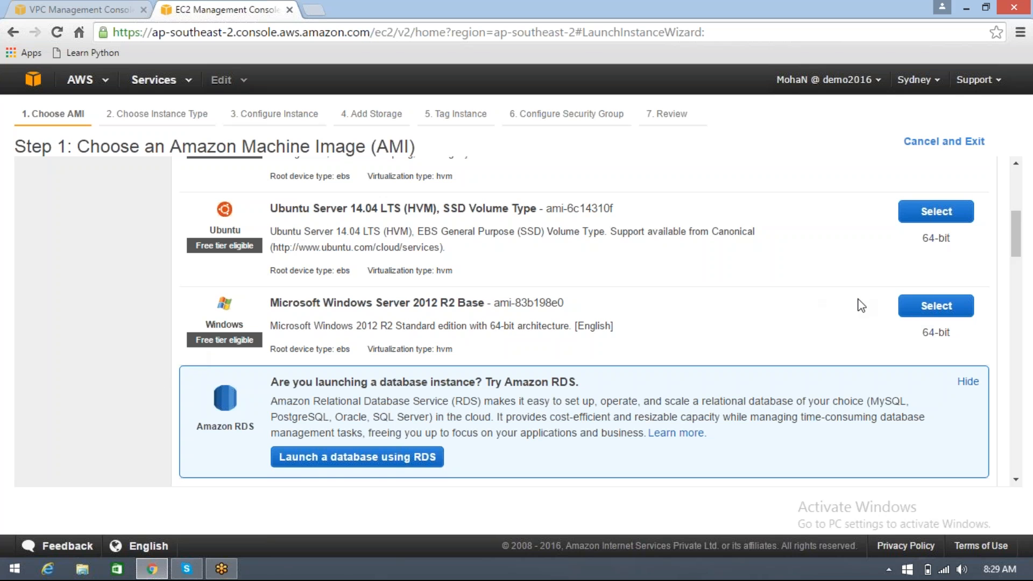
{"action": "left_click", "coordinate": [909, 307]}
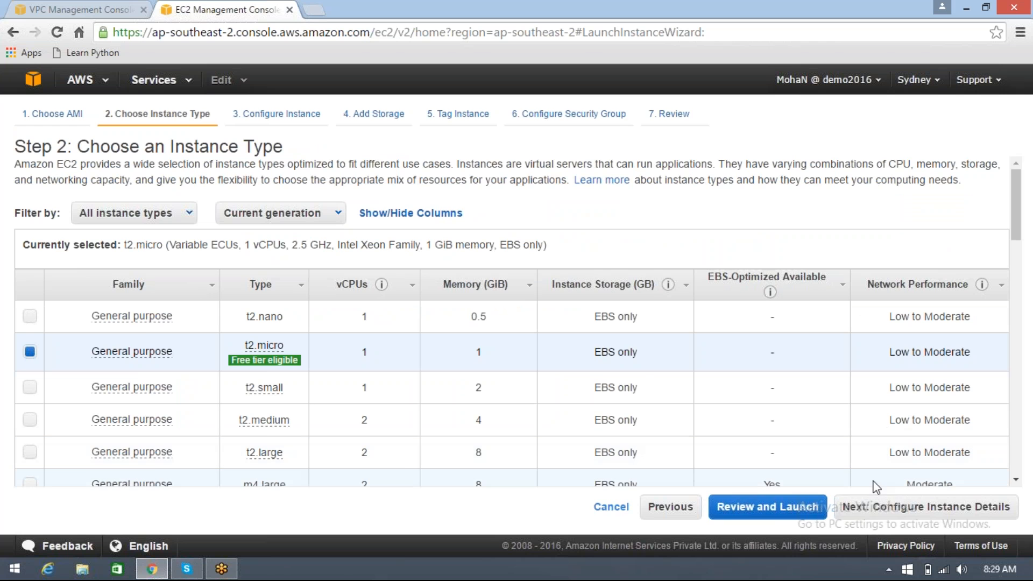
{"action": "left_click", "coordinate": [893, 506]}
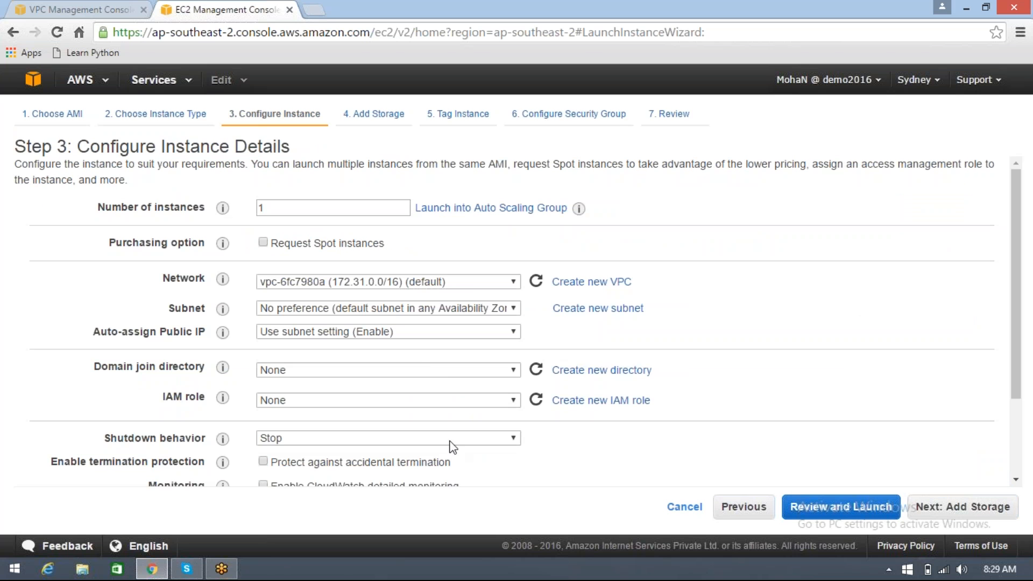
Place the instance in the MyFirstVPC network and its Public subnet, accepting the other default instance details
{"action": "left_click", "coordinate": [472, 283]}
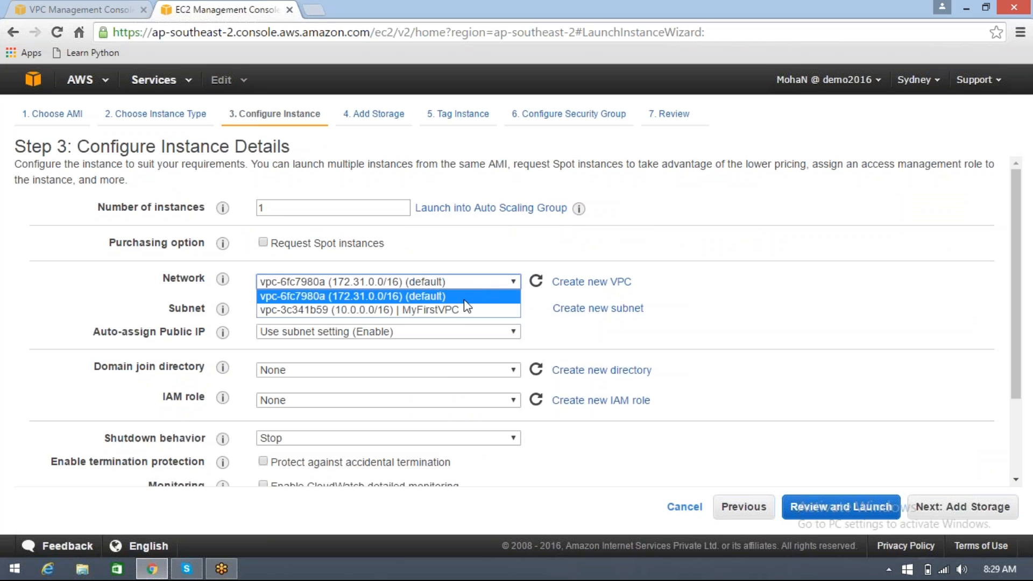
{"action": "left_click", "coordinate": [466, 312]}
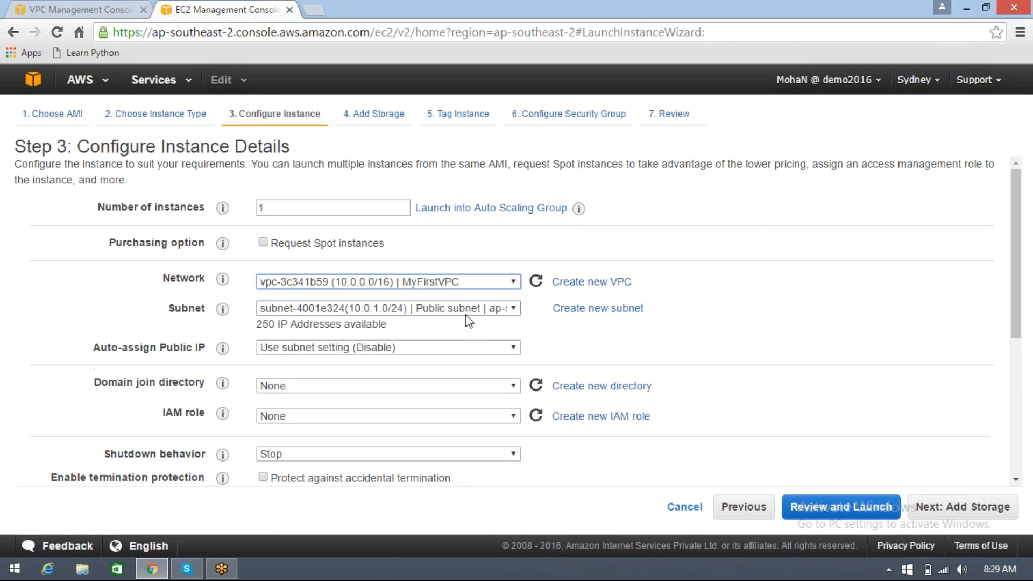
{"action": "left_click", "coordinate": [514, 308]}
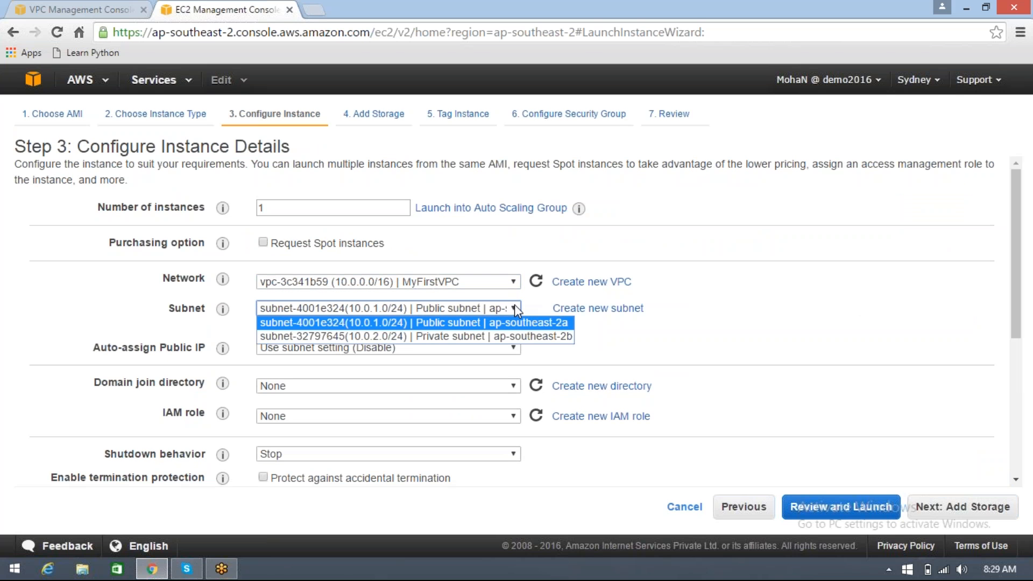
{"action": "left_click", "coordinate": [504, 324]}
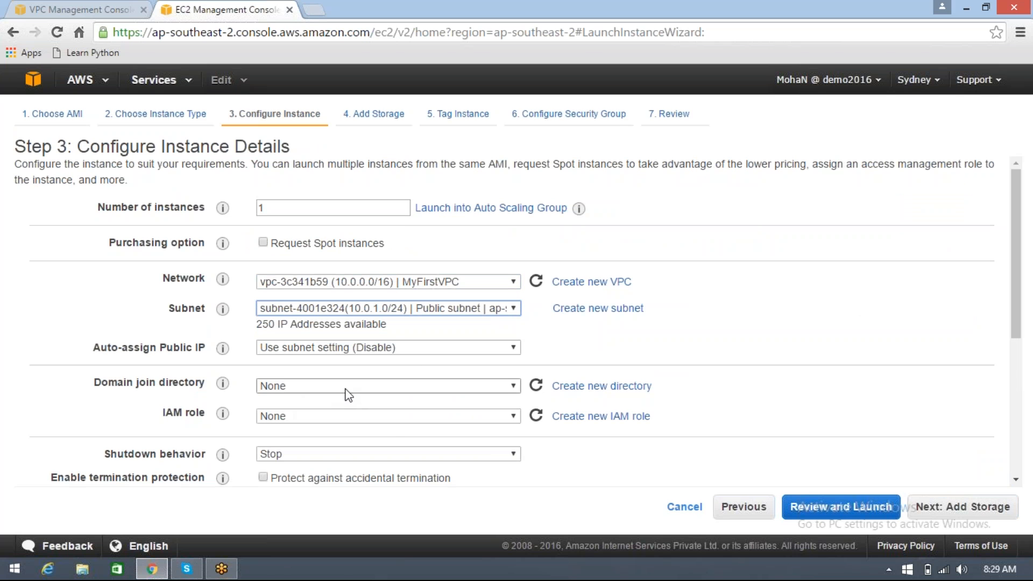
{"action": "scroll", "coordinate": [369, 430], "scroll_direction": "down", "scroll_amount": 3}
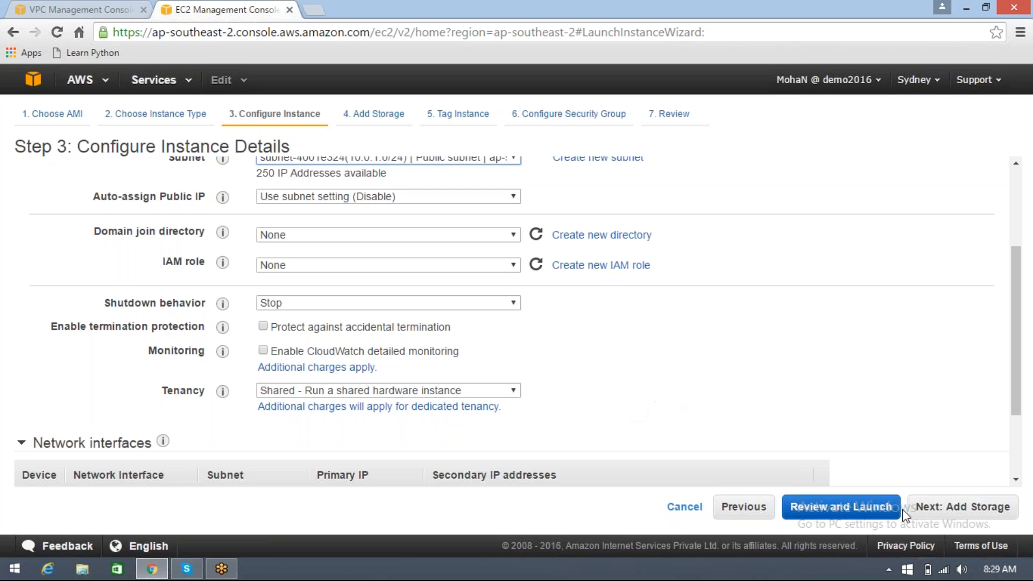
{"action": "left_click", "coordinate": [925, 511]}
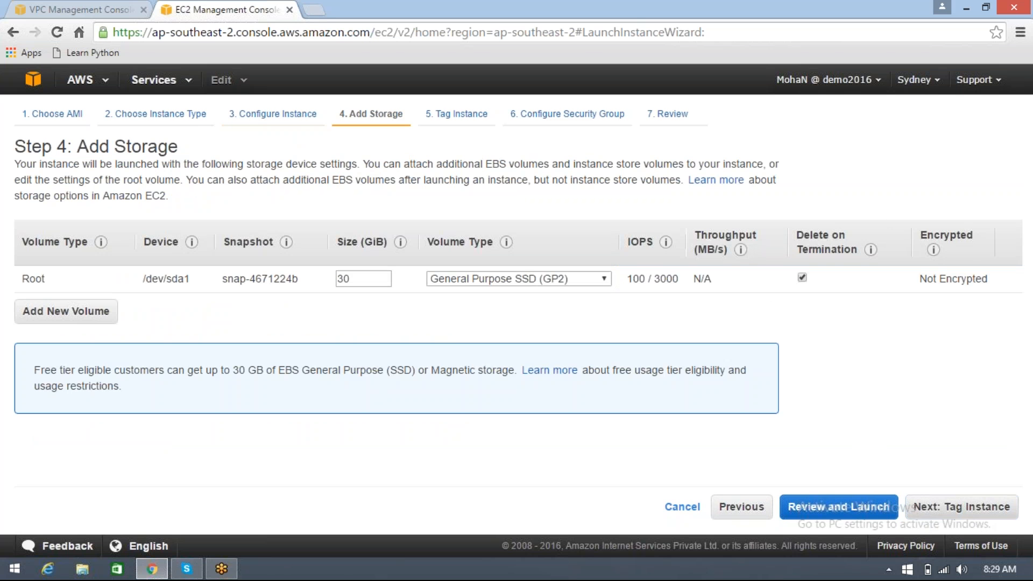
Accept the default storage and tag the instance with the Name value MyWebServer
{"action": "left_click", "coordinate": [921, 511]}
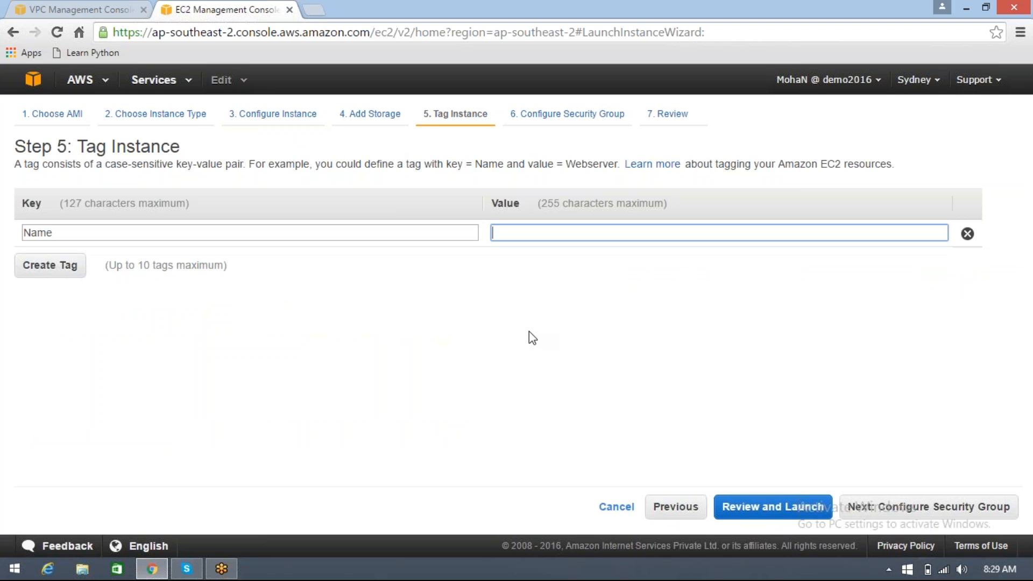
{"action": "type", "text": "MyWe"}
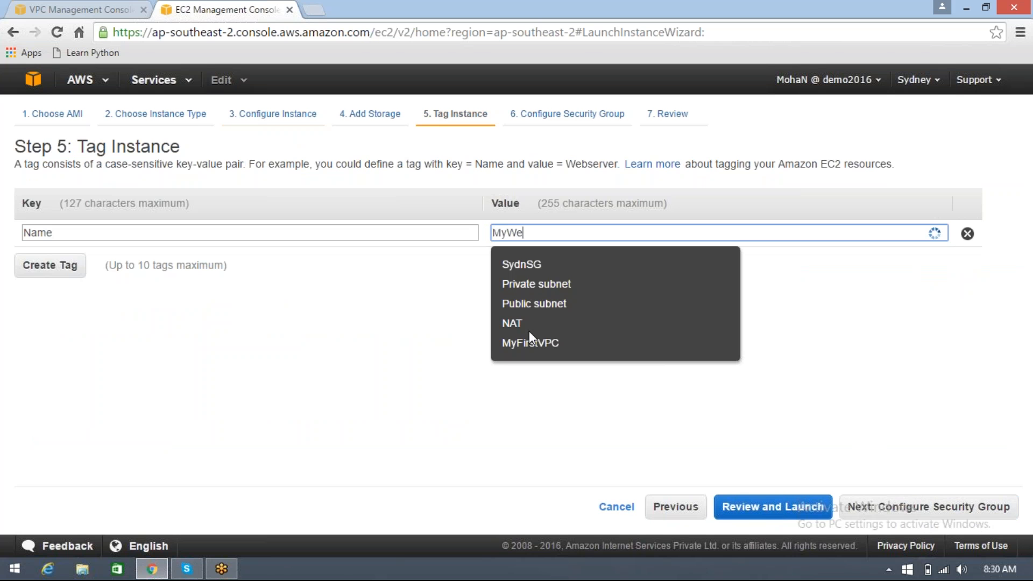
{"action": "type", "text": "bServer"}
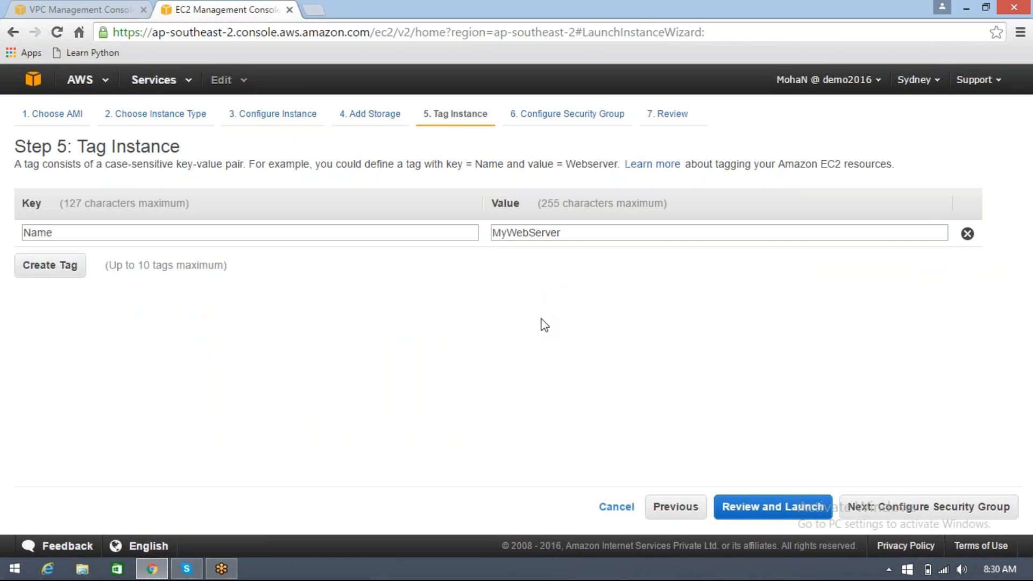
{"action": "left_click", "coordinate": [935, 511]}
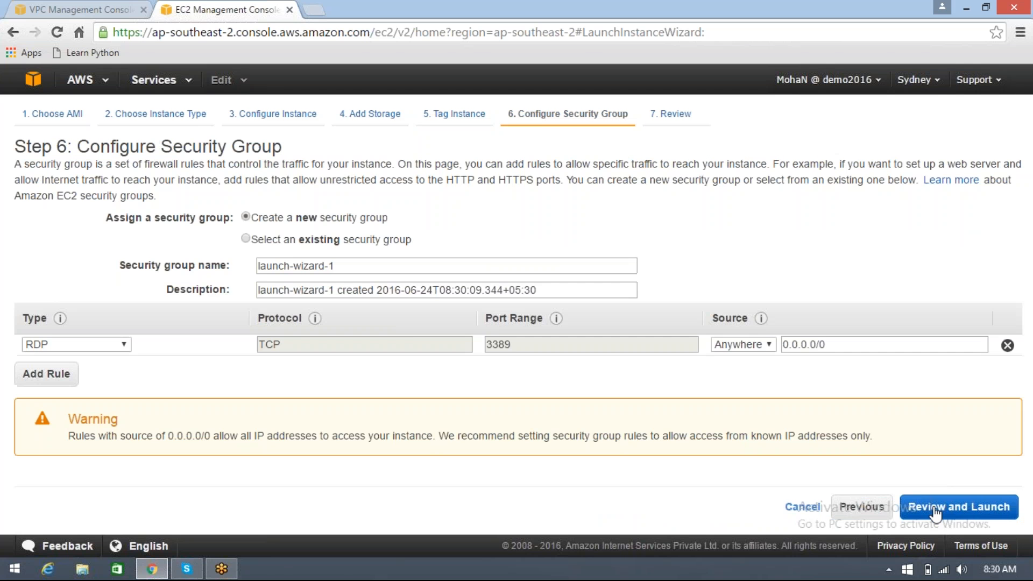
{"action": "left_click", "coordinate": [245, 239]}
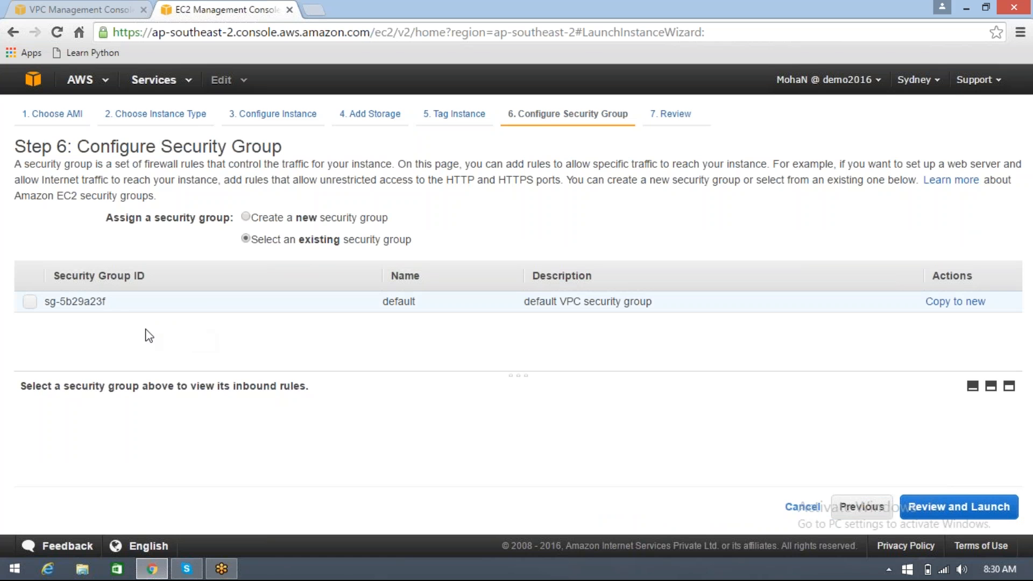
{"action": "left_click", "coordinate": [128, 306]}
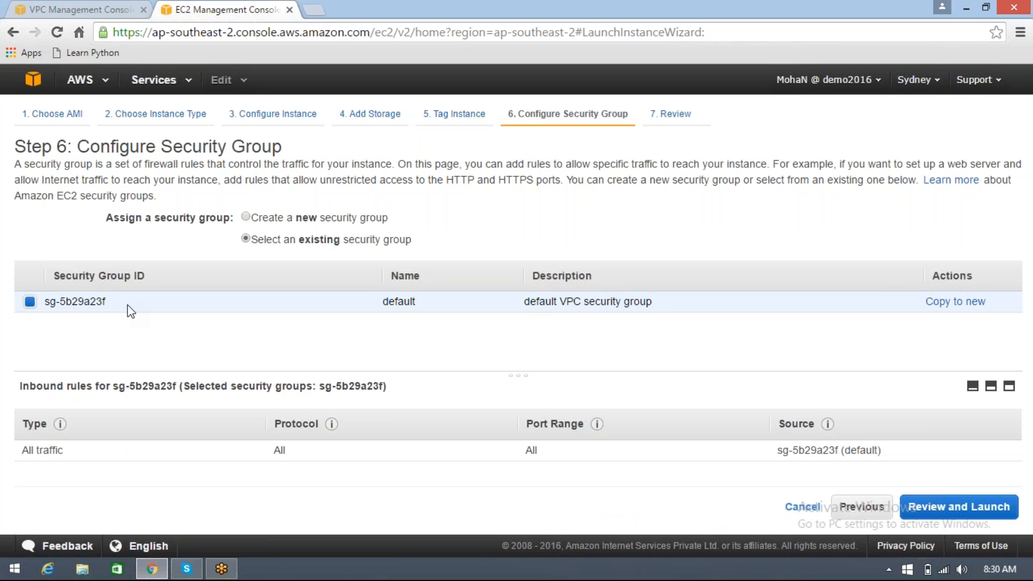
{"action": "left_click", "coordinate": [246, 217]}
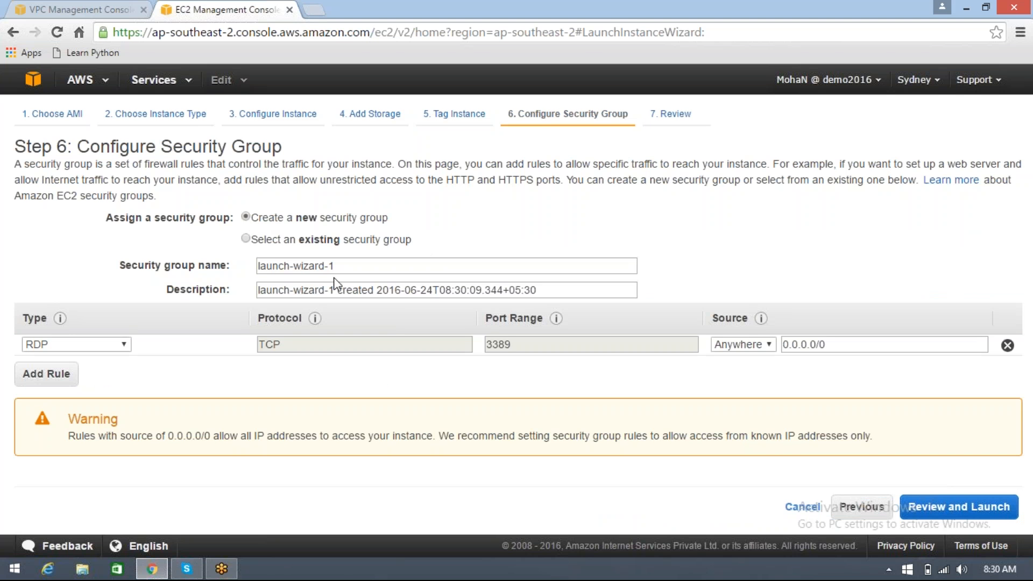
Name the new security group MyVPCsg and use the same text as its description
{"action": "left_click_drag", "start_coordinate": [337, 266], "coordinate": [198, 261]}
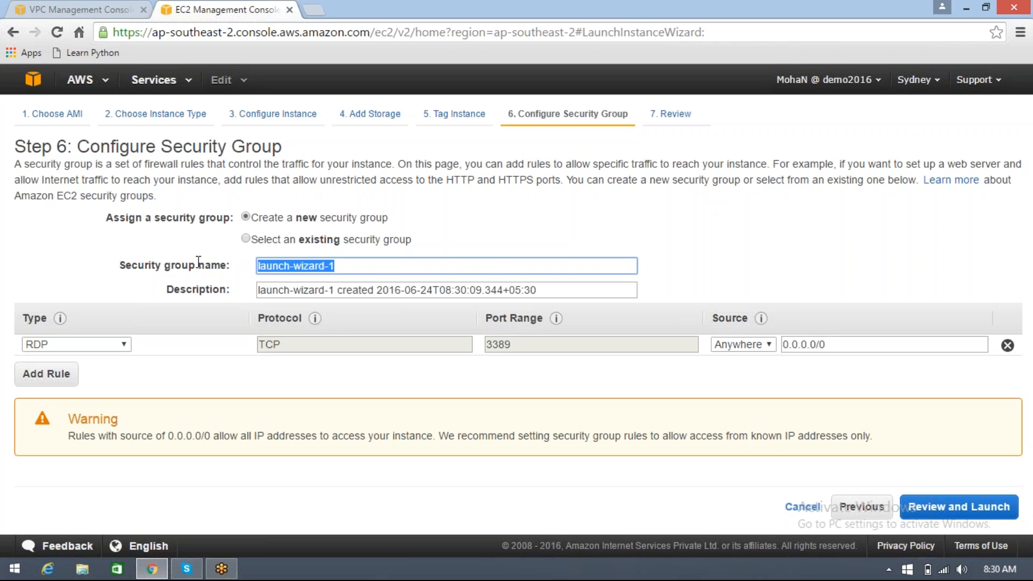
{"action": "type", "text": "My"}
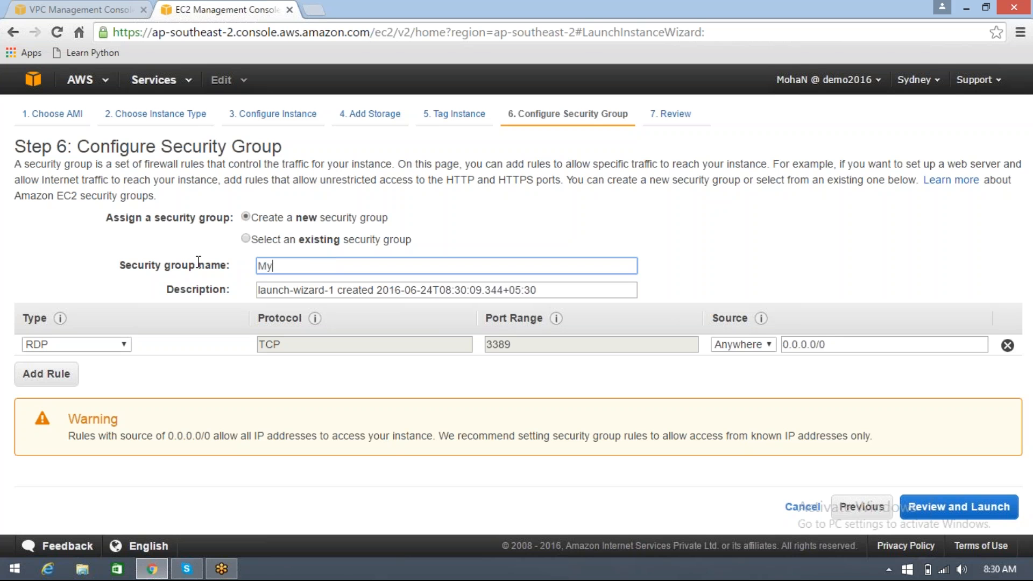
{"action": "type", "text": "VPCSG"}
{"action": "key", "text": "BackSpace"}
{"action": "key", "text": "BackSpace"}
{"action": "type", "text": "sg"}
{"action": "left_click_drag", "start_coordinate": [303, 266], "coordinate": [46, 244]}
{"action": "key", "text": "ctrl+c"}
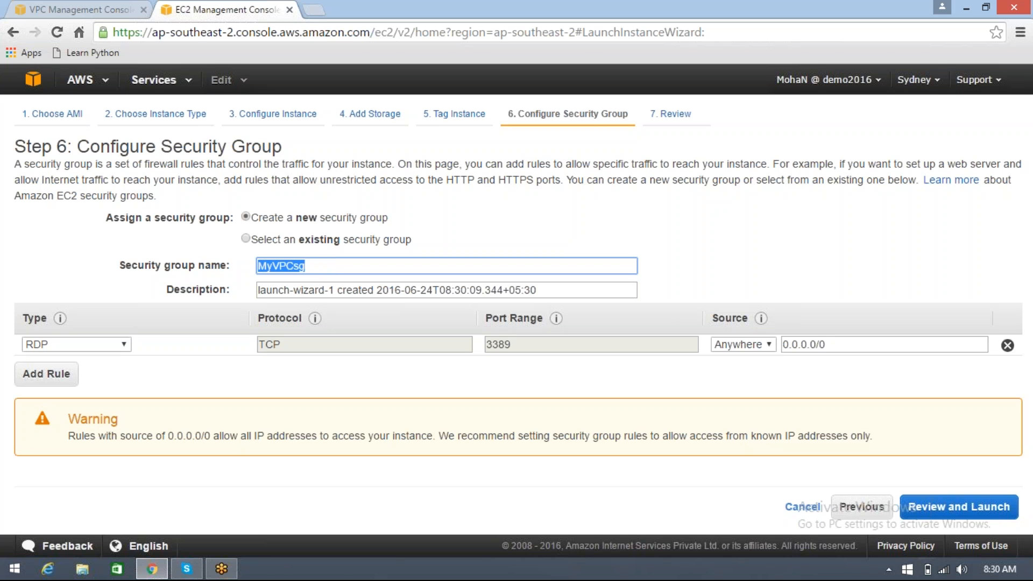
{"action": "left_click_drag", "start_coordinate": [538, 290], "coordinate": [161, 257]}
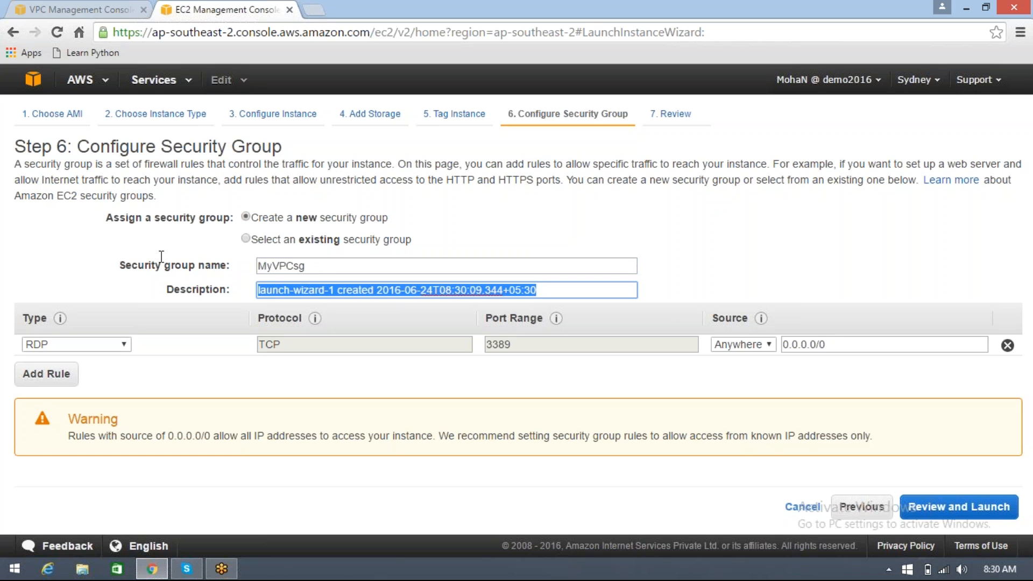
{"action": "key", "text": "ctrl+v"}
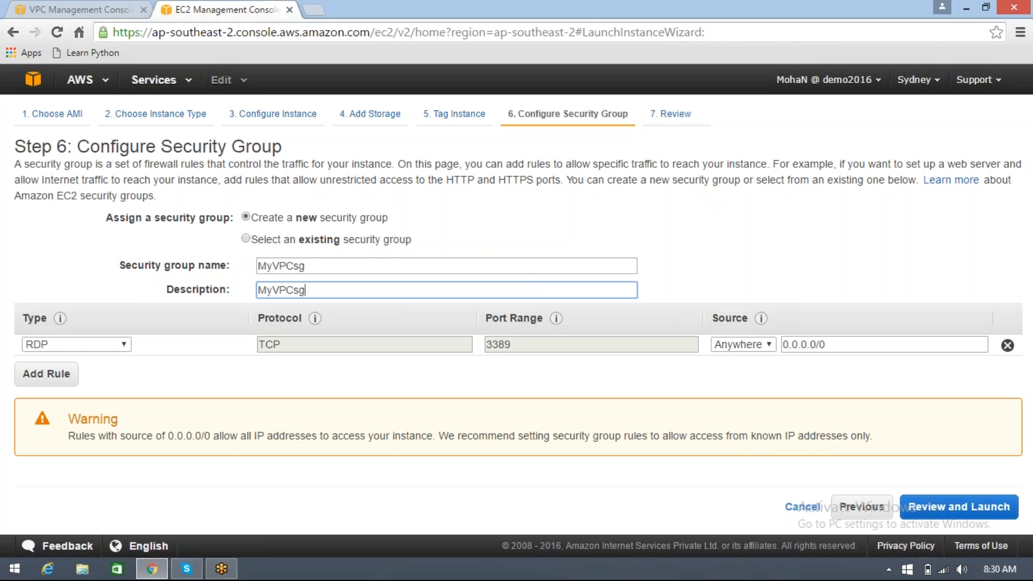
{"action": "left_click", "coordinate": [190, 383]}
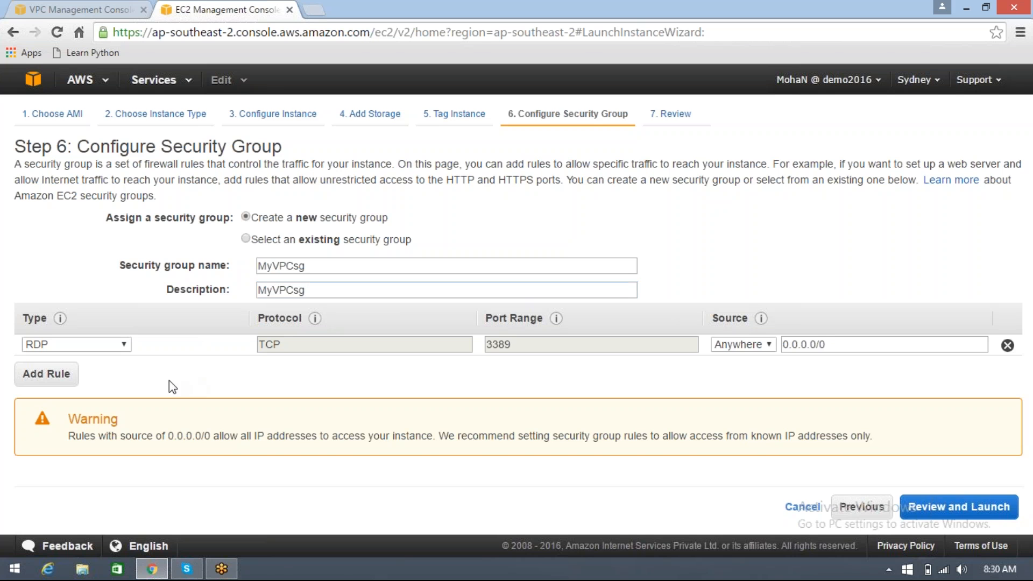
Add an inbound HTTP rule to the new security group alongside the RDP rule
{"action": "left_click", "coordinate": [67, 379]}
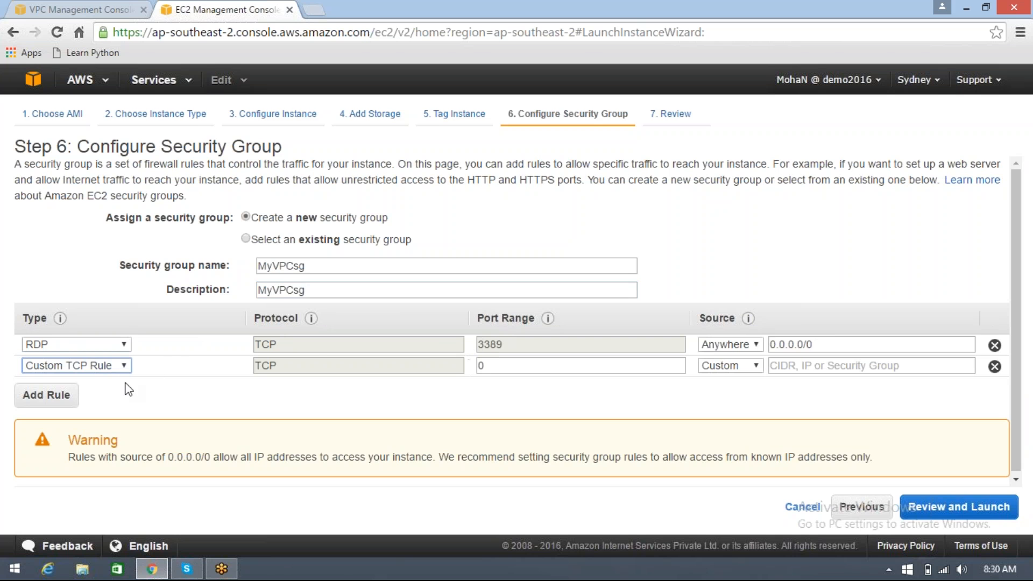
{"action": "left_click", "coordinate": [124, 366]}
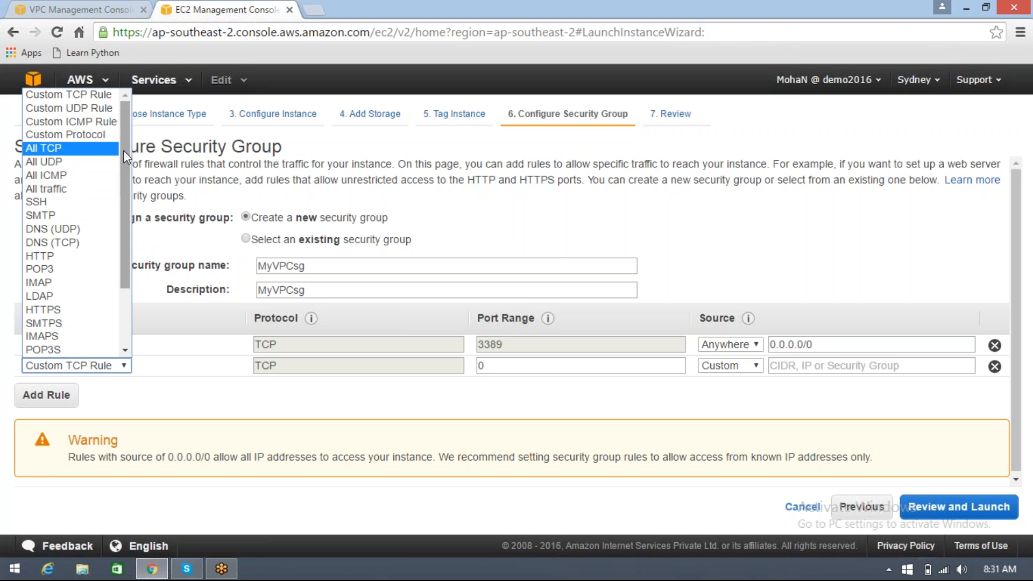
{"action": "left_click_drag", "start_coordinate": [124, 150], "coordinate": [145, 232]}
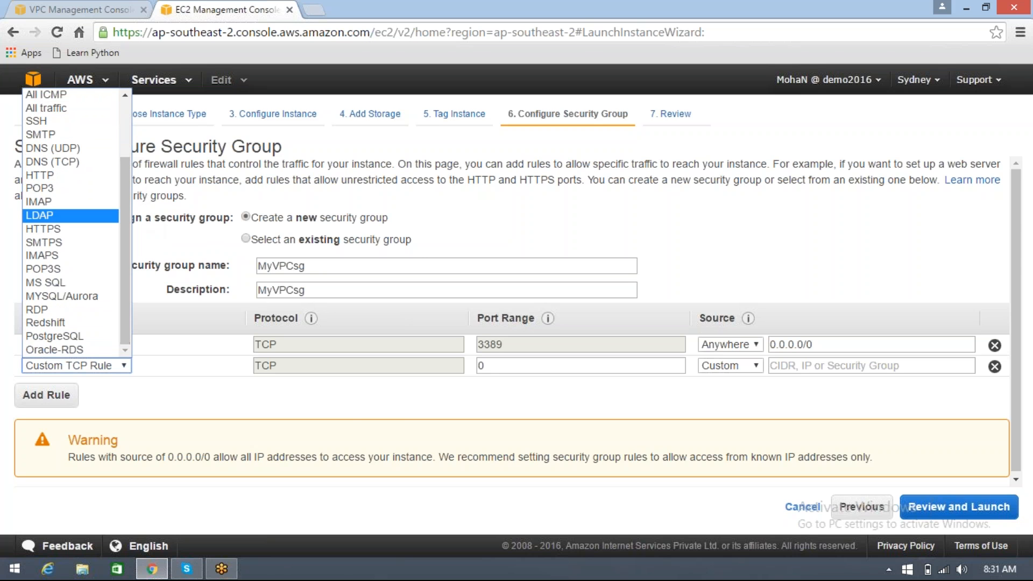
{"action": "left_click", "coordinate": [62, 181]}
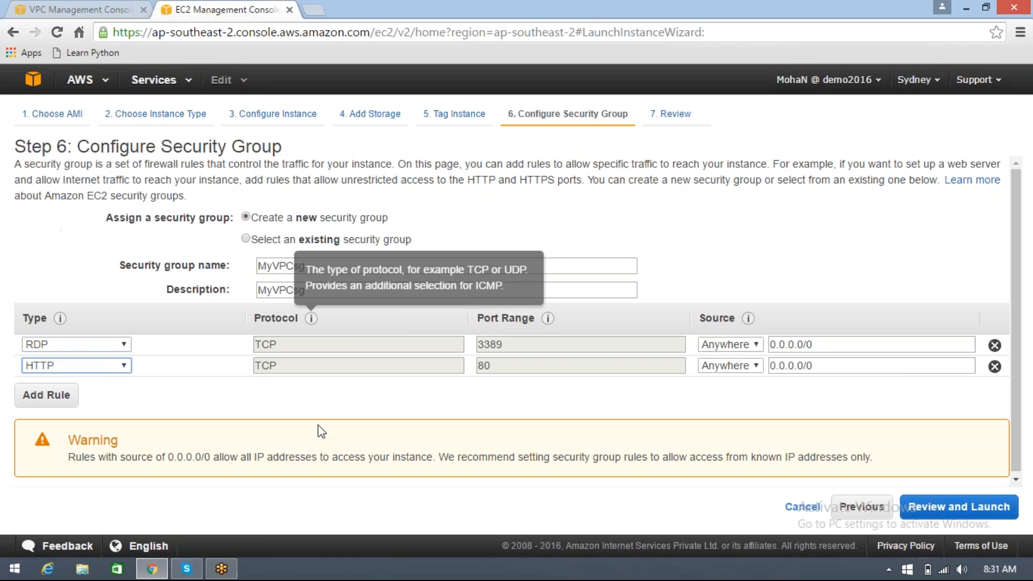
Launch the web server instance with the existing SydnKP key pair, acknowledging access to its private key file, and return to the instances list
{"action": "left_click", "coordinate": [958, 511]}
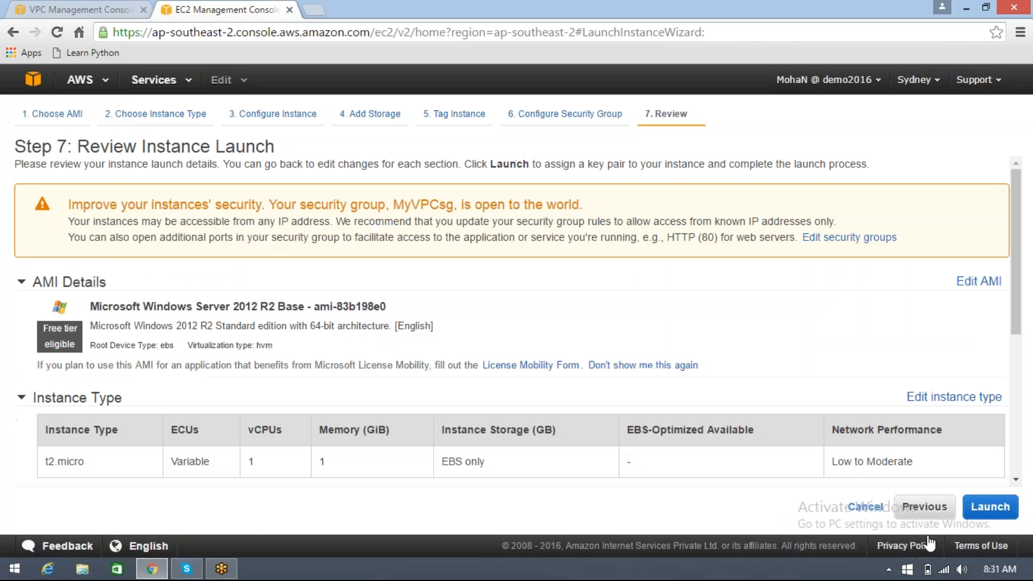
{"action": "left_click", "coordinate": [993, 503]}
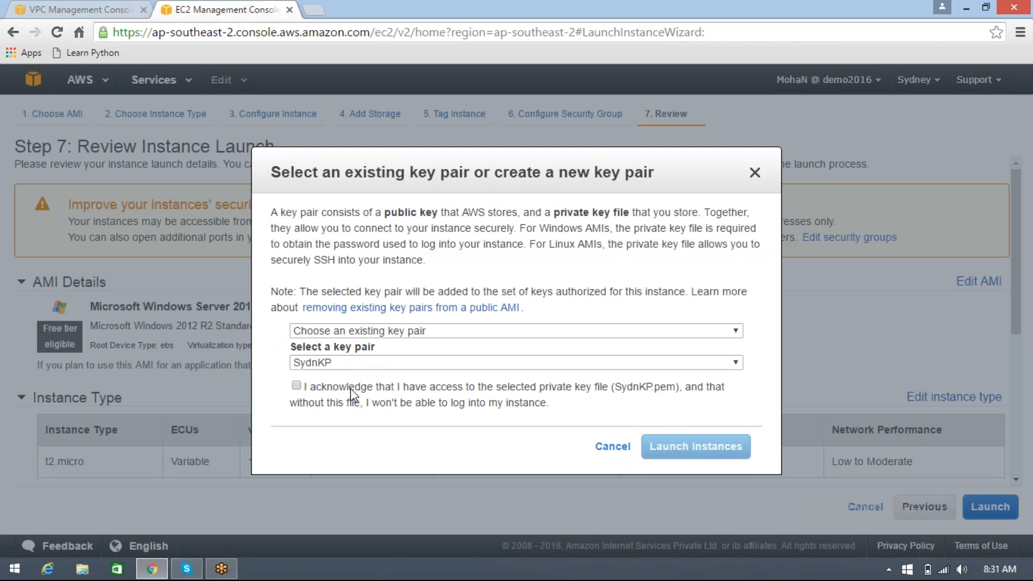
{"action": "left_click", "coordinate": [296, 386]}
{"action": "left_click", "coordinate": [695, 447]}
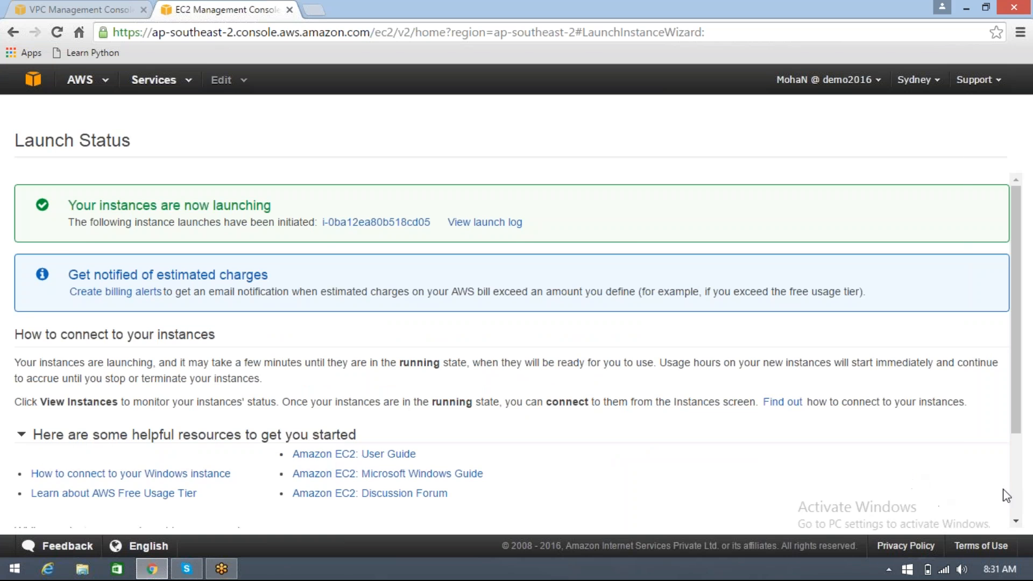
{"action": "scroll", "coordinate": [1006, 491], "scroll_direction": "down", "scroll_amount": 2}
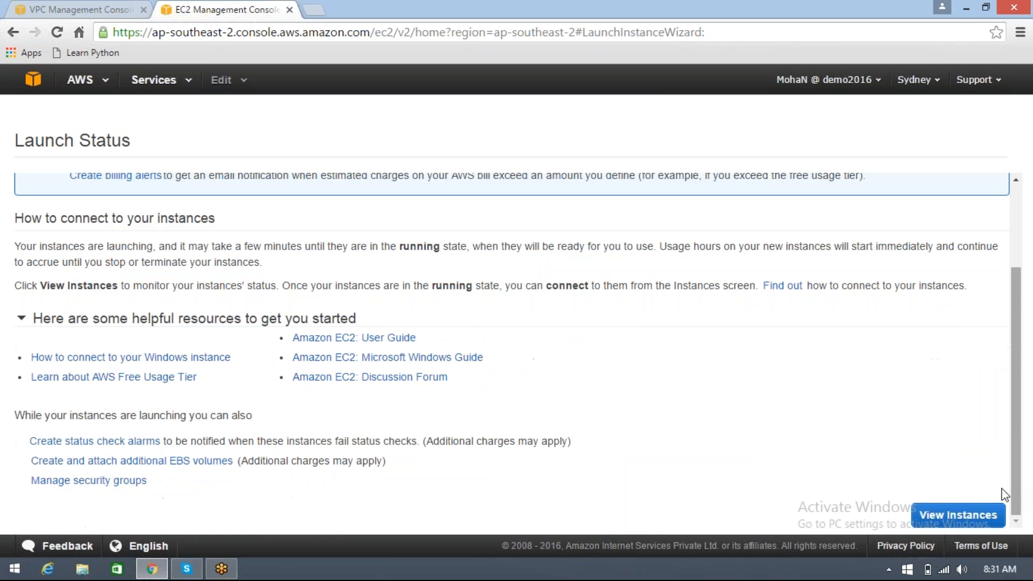
{"action": "left_click", "coordinate": [942, 517]}
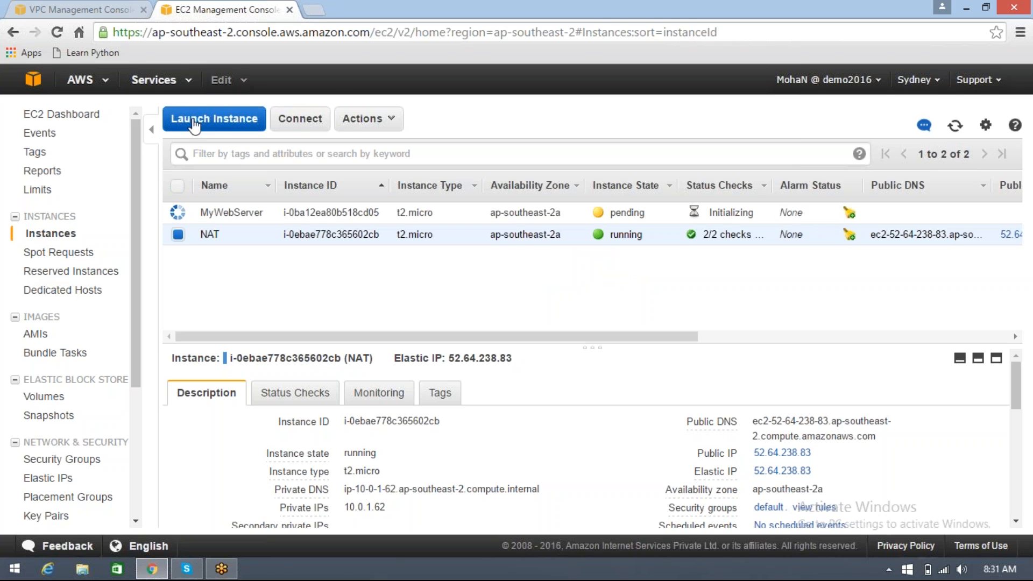
Start launching a second instance from the Microsoft Windows Server 2012 R2 Base AMI with the t2.micro type
{"action": "left_click", "coordinate": [215, 120]}
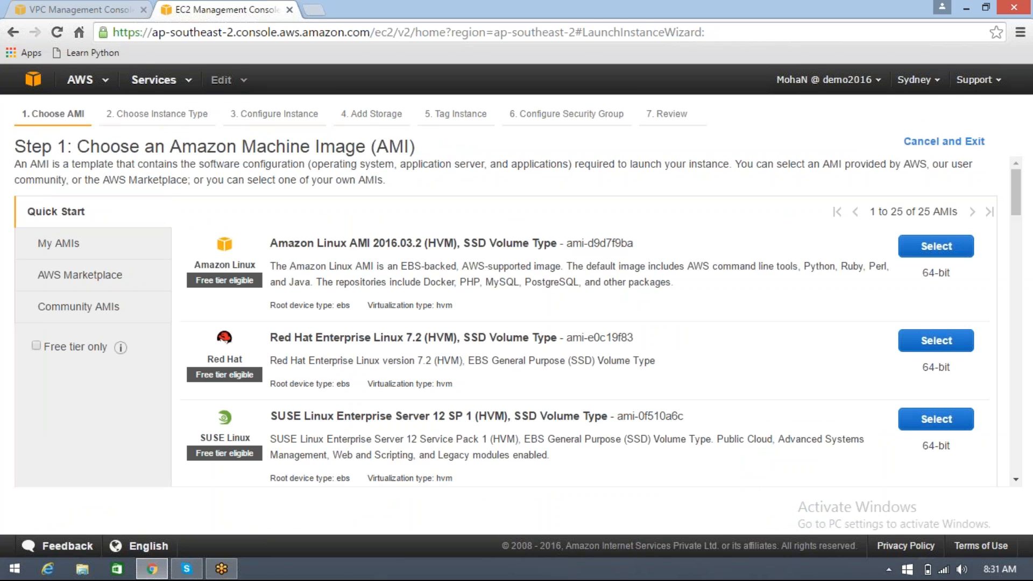
{"action": "scroll", "coordinate": [676, 348], "scroll_direction": "down", "scroll_amount": 4}
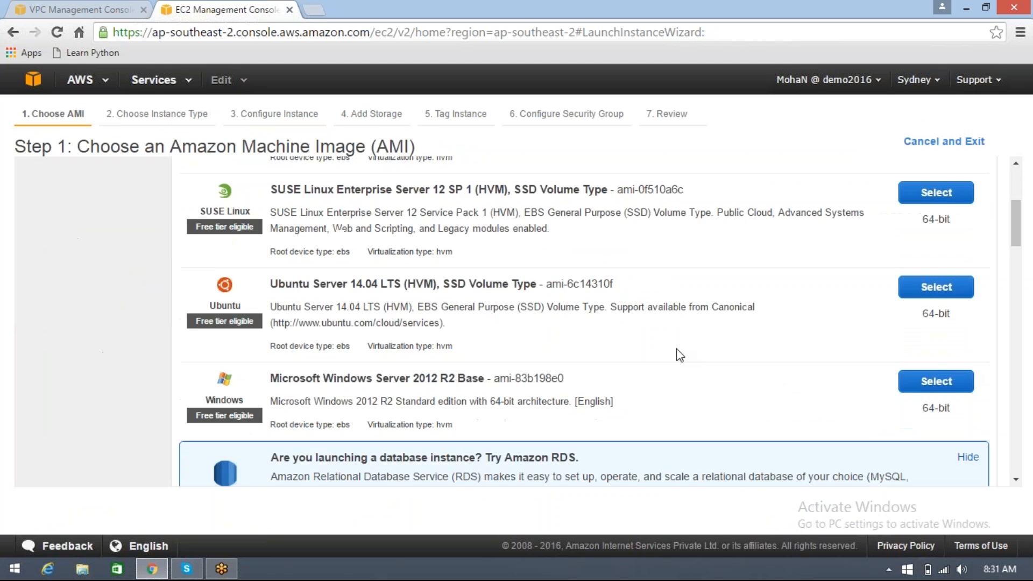
{"action": "scroll", "coordinate": [676, 349], "scroll_direction": "down", "scroll_amount": 2}
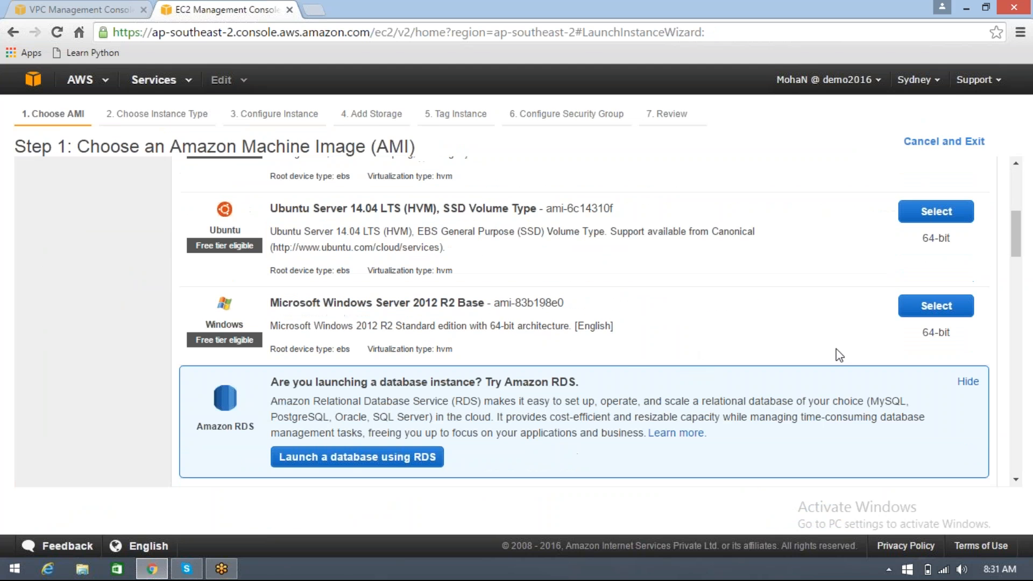
{"action": "left_click", "coordinate": [924, 318]}
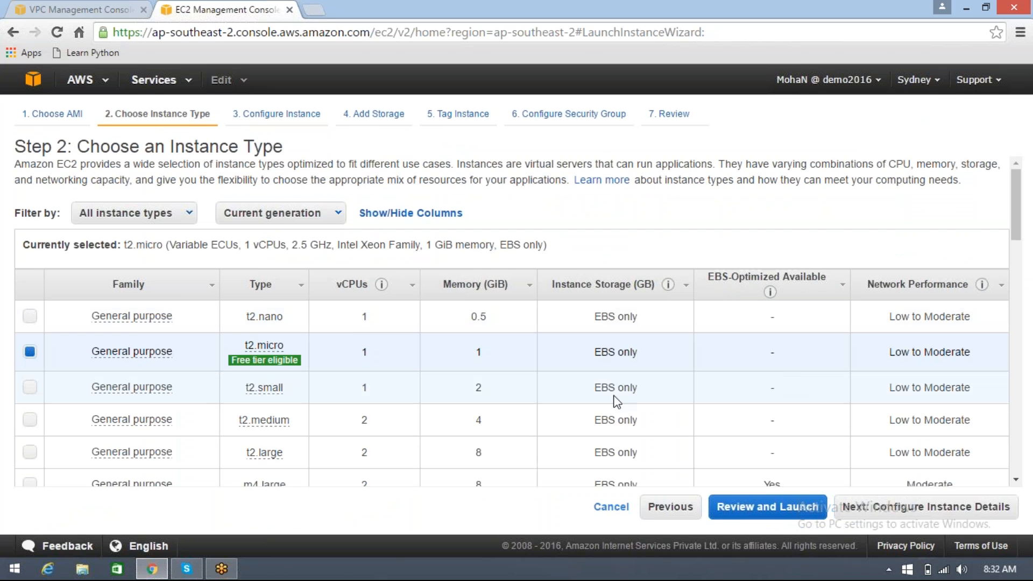
{"action": "left_click", "coordinate": [939, 511]}
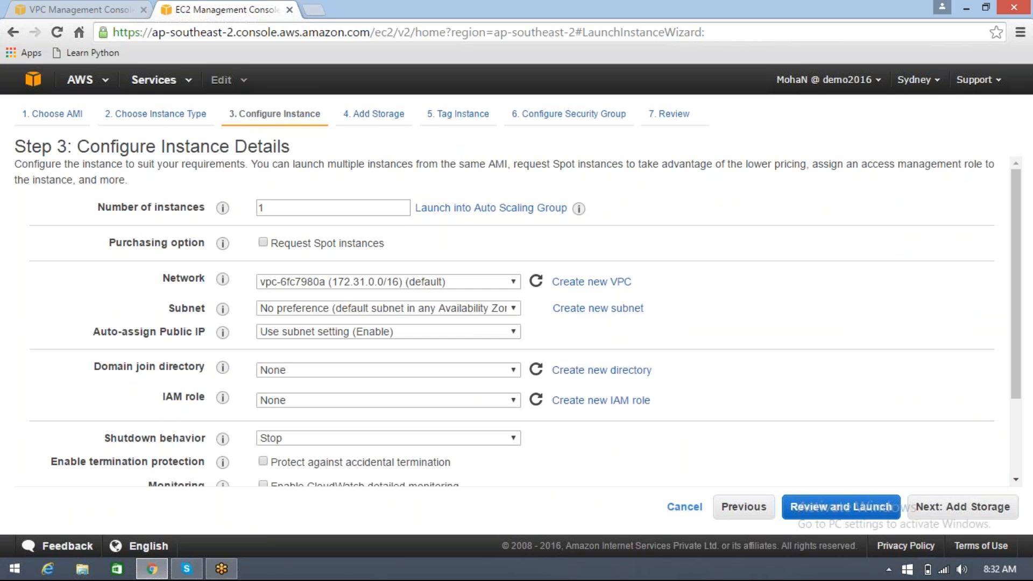
Place the second instance in the MyFirstVPC network and its Private subnet, accepting the other default instance details
{"action": "left_click", "coordinate": [472, 287]}
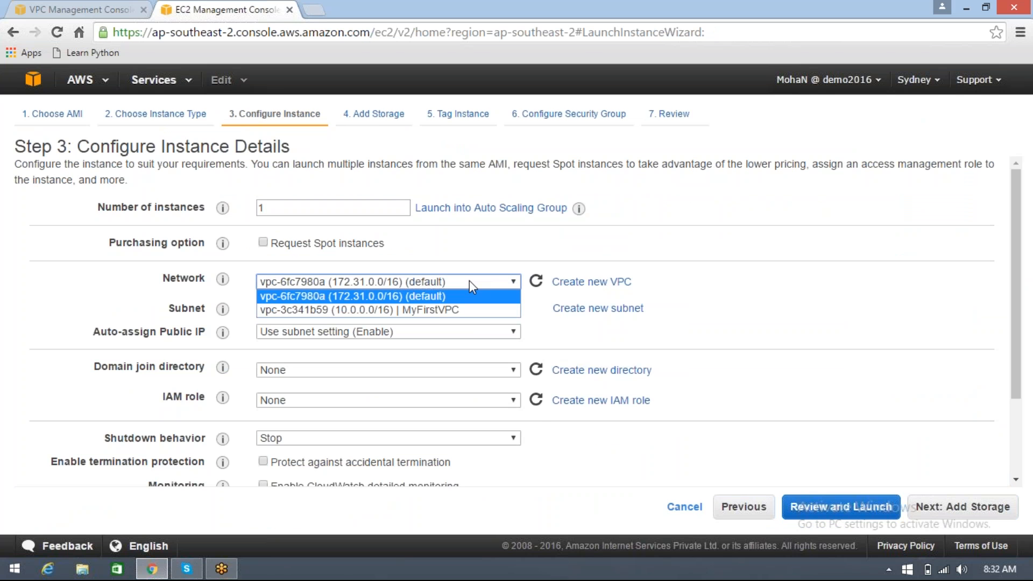
{"action": "left_click", "coordinate": [464, 310]}
{"action": "left_click", "coordinate": [486, 307]}
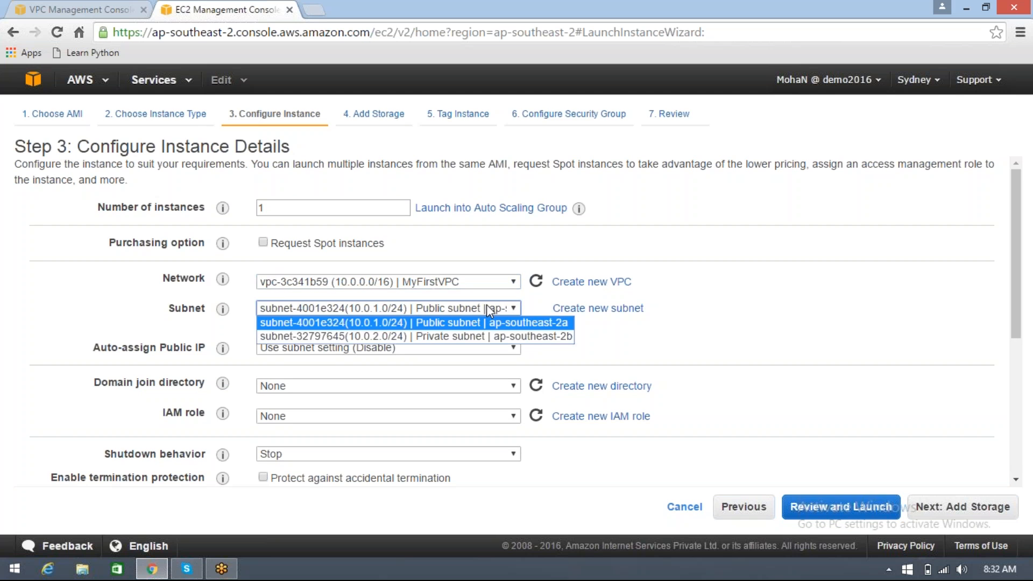
{"action": "left_click", "coordinate": [475, 337]}
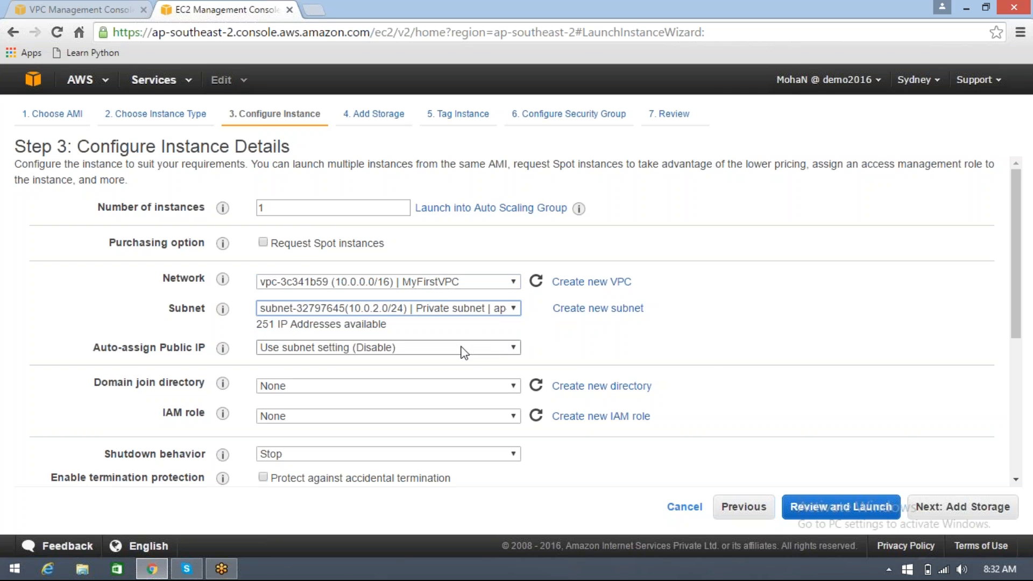
{"action": "scroll", "coordinate": [826, 342], "scroll_direction": "down", "scroll_amount": 1}
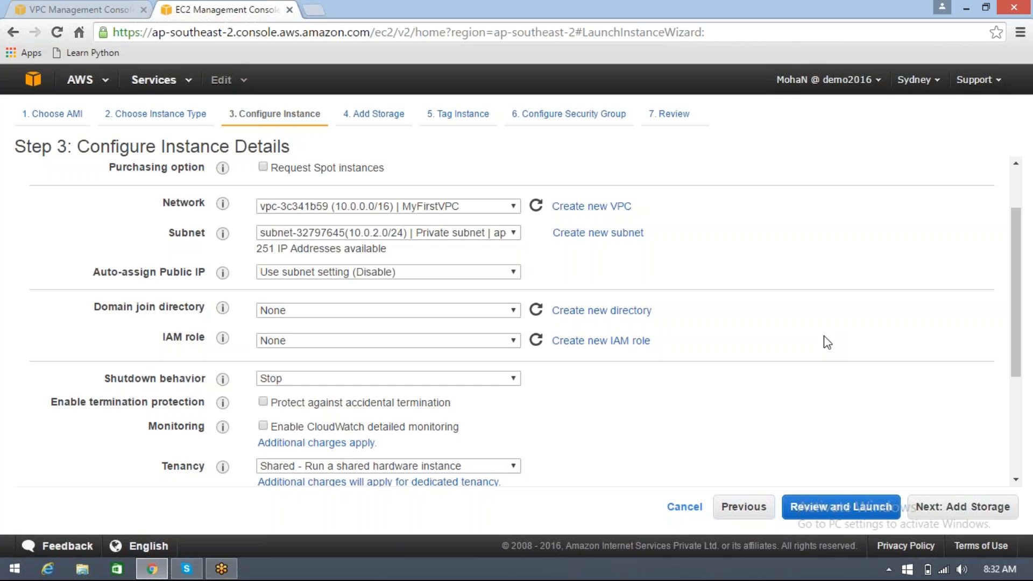
{"action": "left_click", "coordinate": [943, 514]}
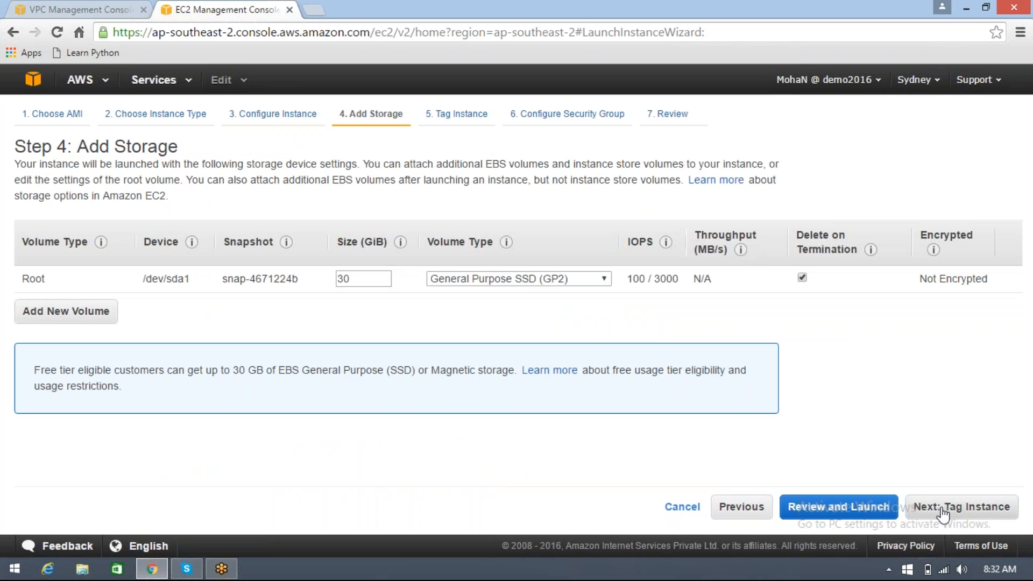
Accept the default storage and tag the second instance with the Name value MyDBServer
{"action": "left_click", "coordinate": [942, 514]}
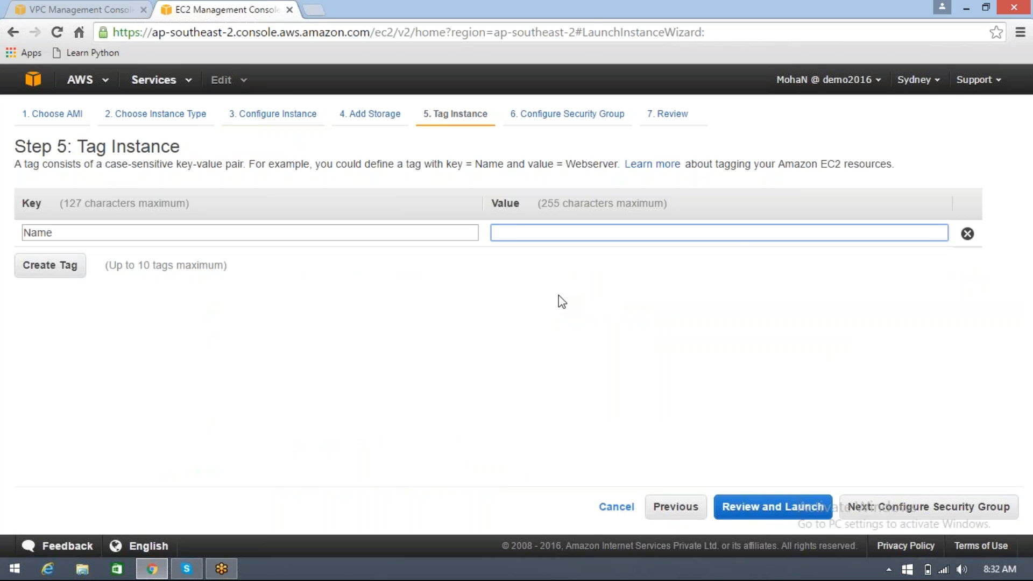
{"action": "type", "text": "MyDB"}
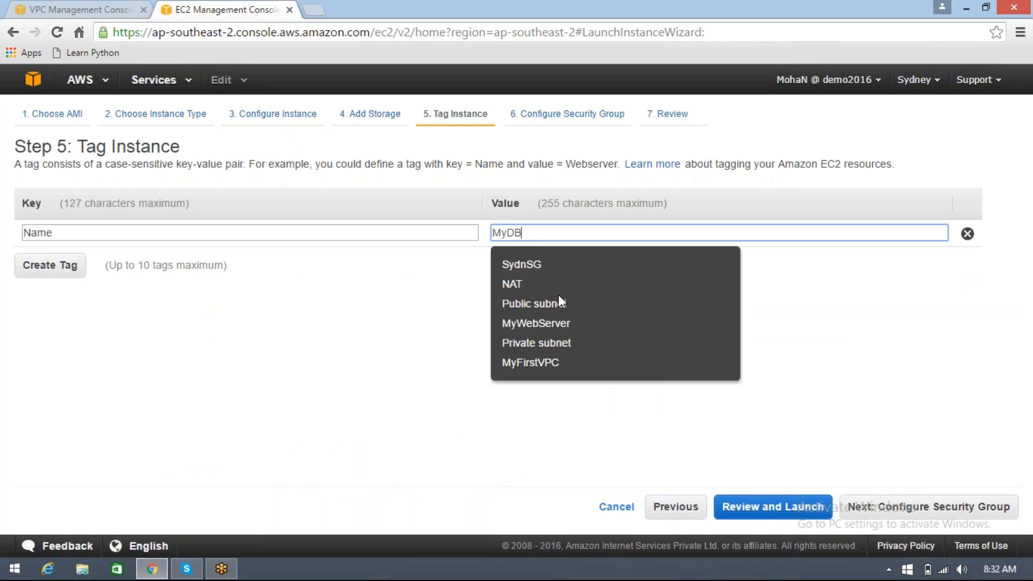
{"action": "type", "text": "Server"}
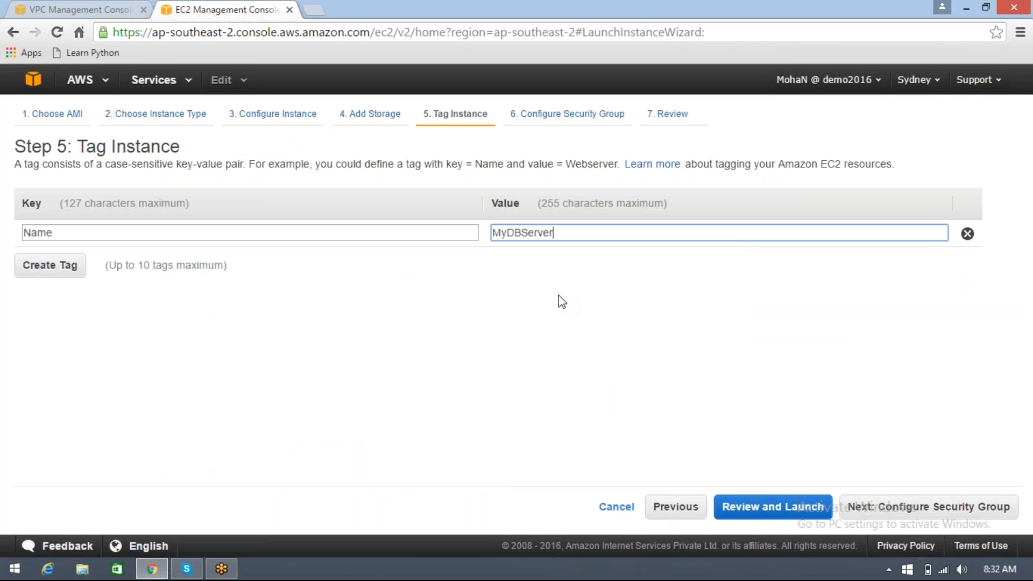
{"action": "left_click", "coordinate": [872, 515]}
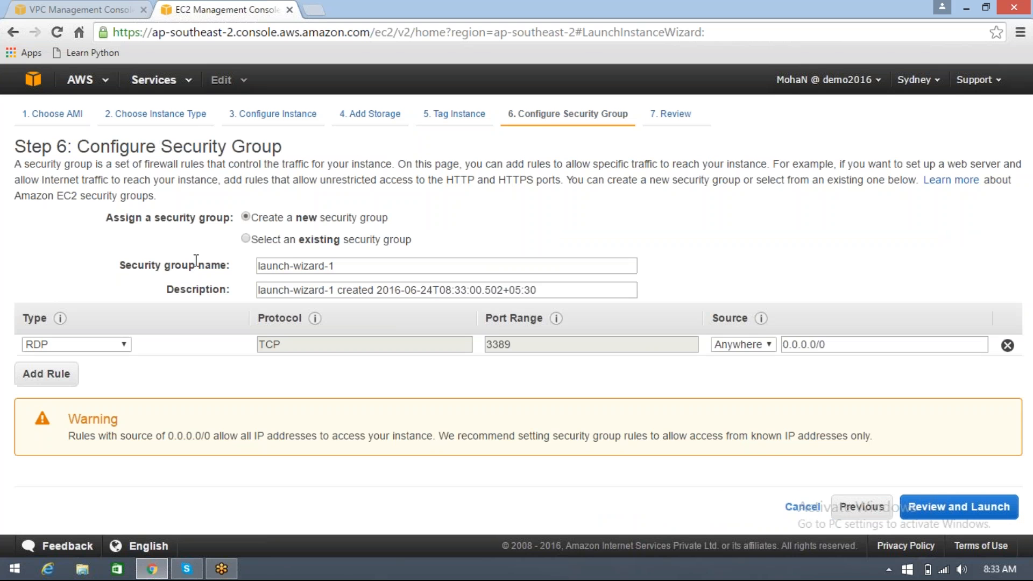
Assign the existing MyVPCsg security group to the database server instance and proceed to the launch review
{"action": "left_click", "coordinate": [246, 239]}
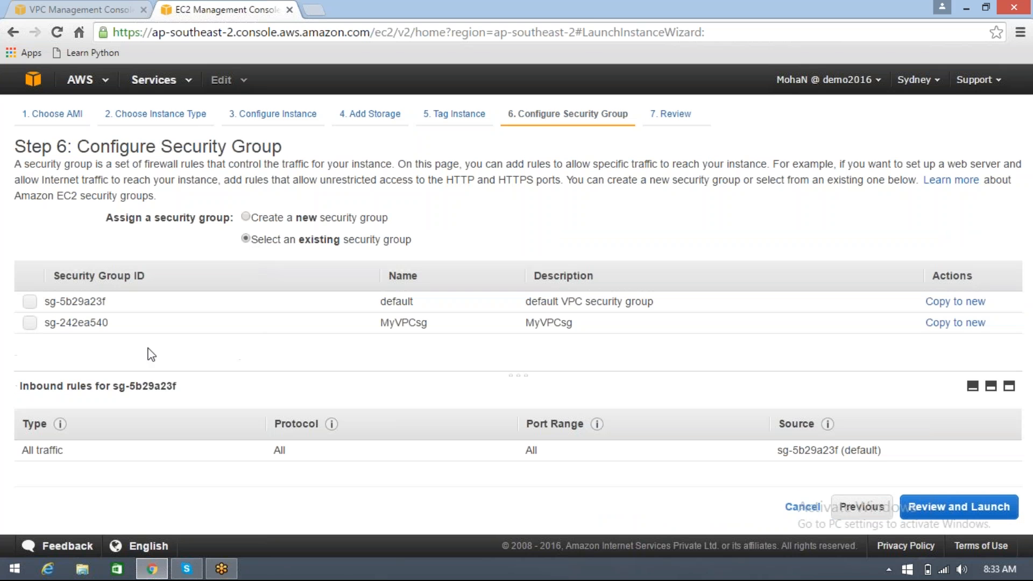
{"action": "left_click", "coordinate": [165, 328]}
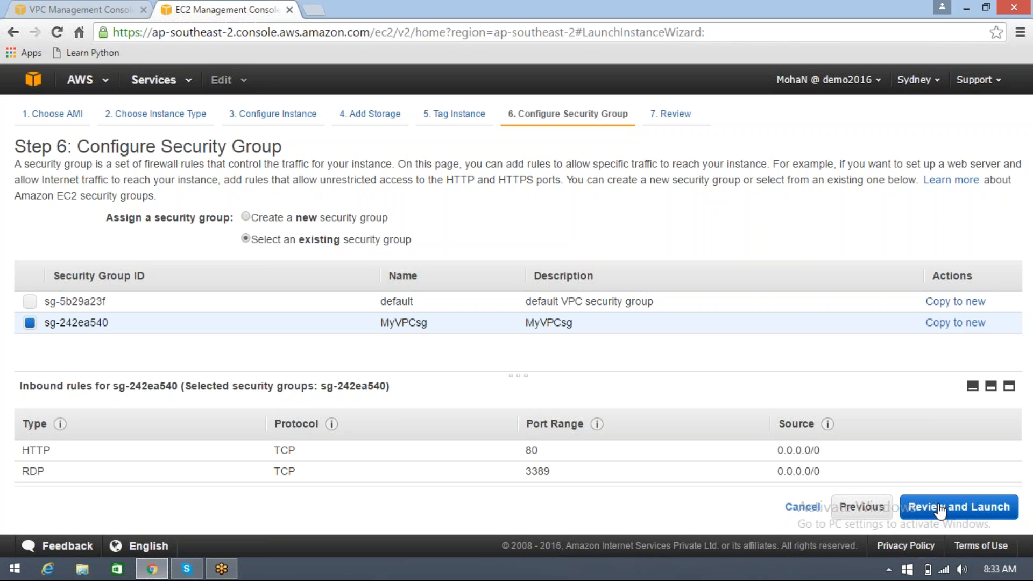
{"action": "left_click", "coordinate": [939, 509]}
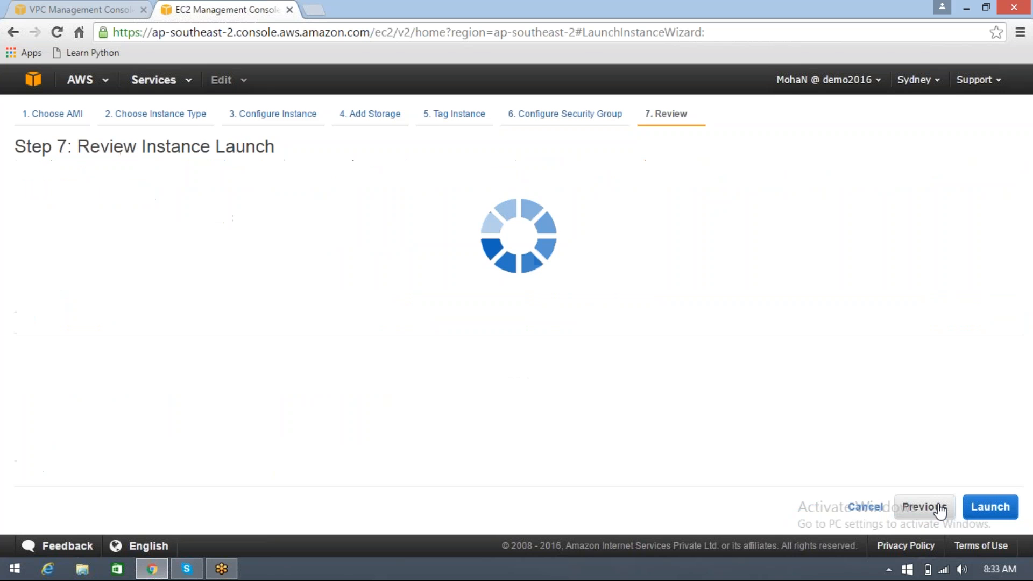
Launch the database server instance with the existing SydnKP key pair, acknowledging access to its private key file
{"action": "left_click", "coordinate": [982, 506]}
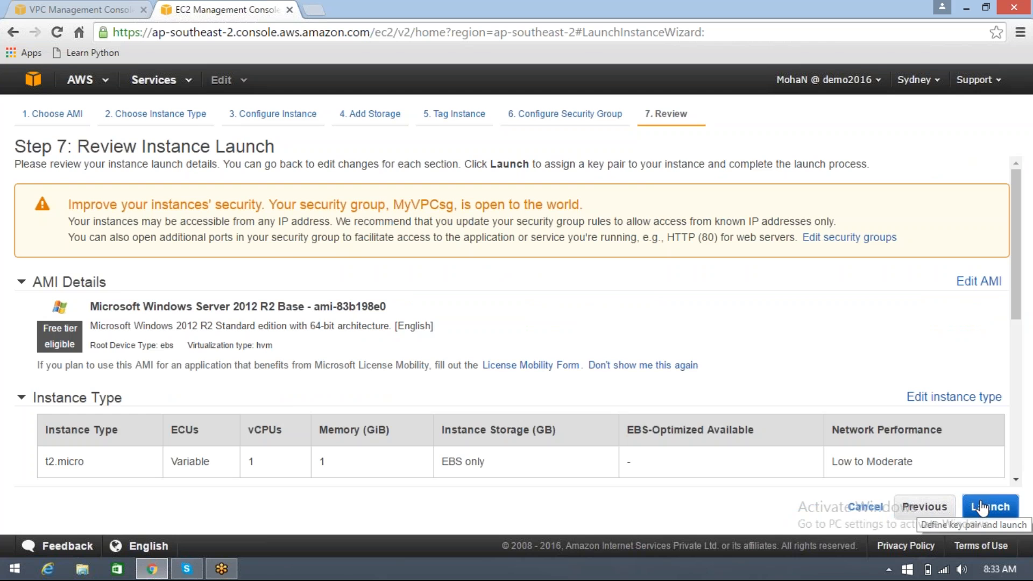
{"action": "left_click", "coordinate": [498, 403]}
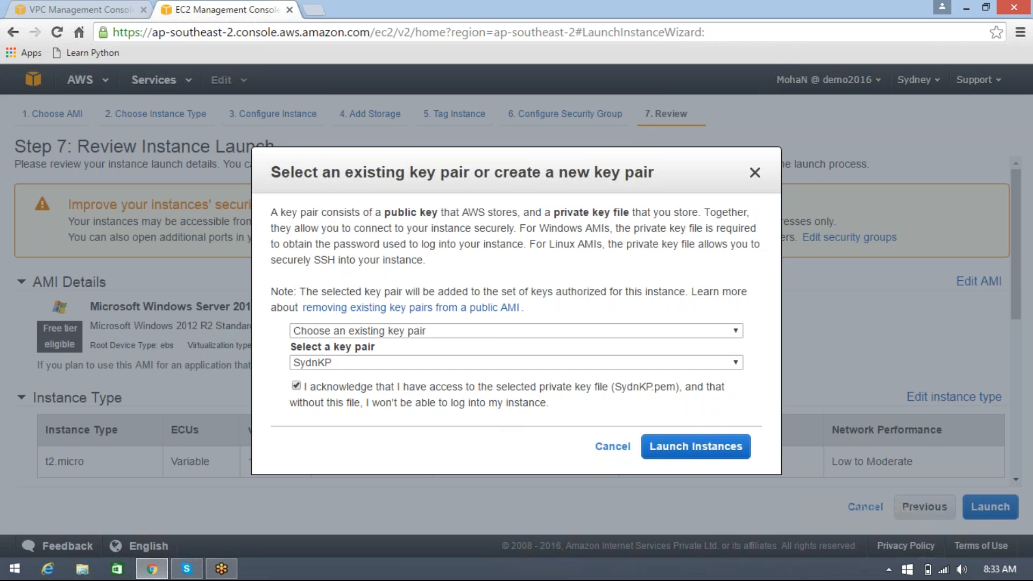
{"action": "left_click", "coordinate": [694, 447]}
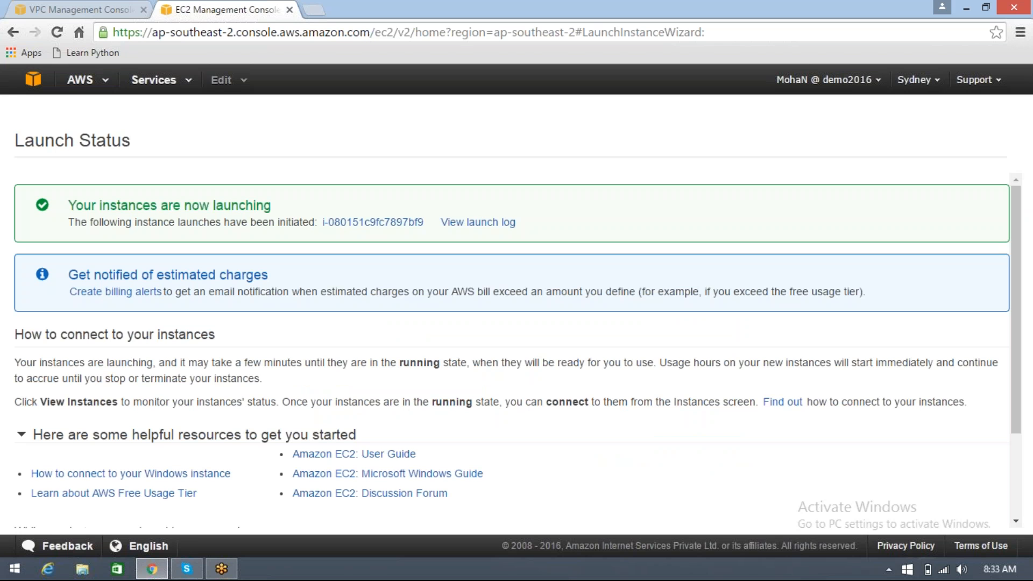
Leave the launch status page and open the list of EC2 instances
{"action": "scroll", "coordinate": [948, 422], "scroll_direction": "down", "scroll_amount": 2}
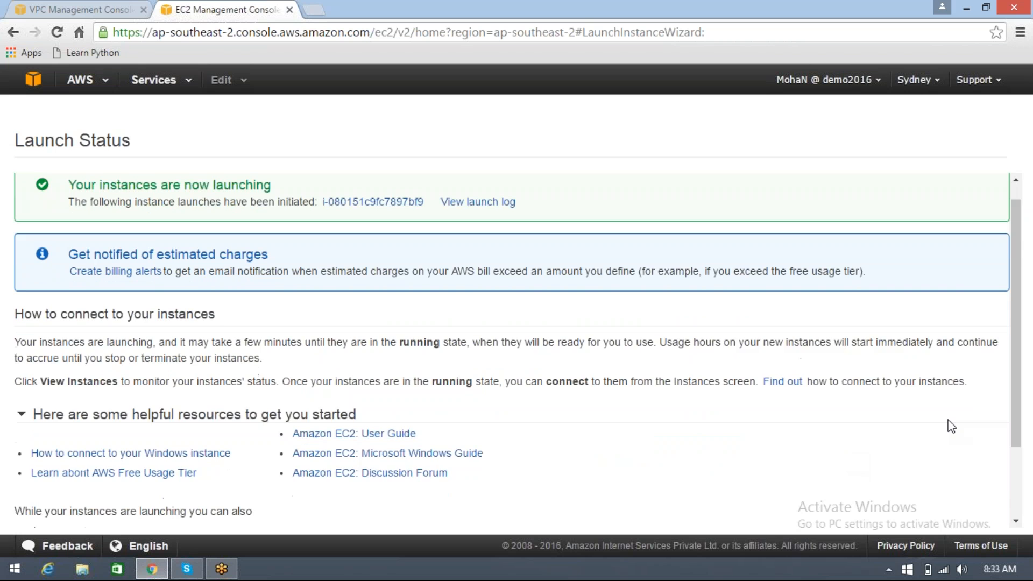
{"action": "scroll", "coordinate": [951, 426], "scroll_direction": "down", "scroll_amount": 1}
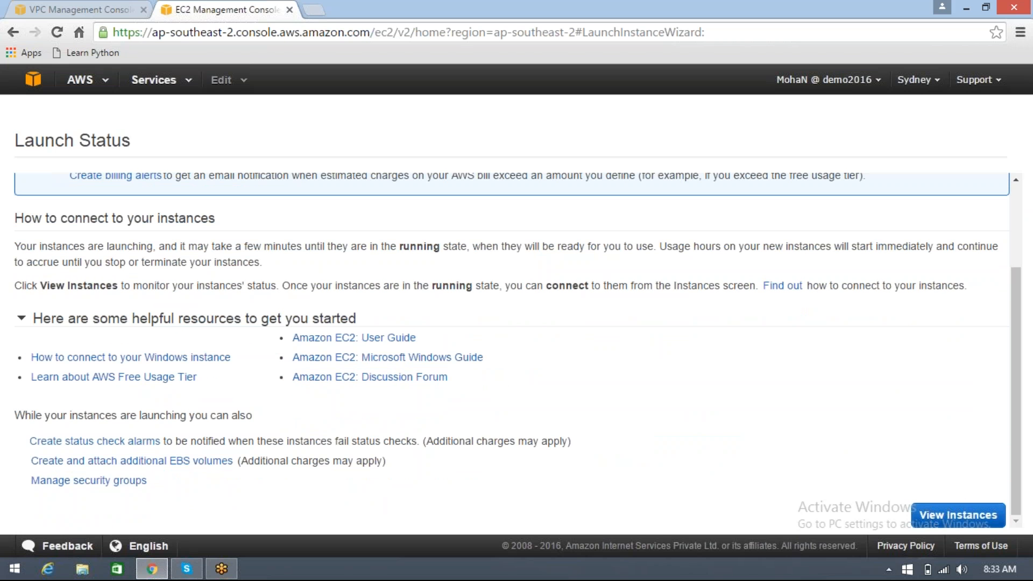
{"action": "left_click", "coordinate": [958, 515]}
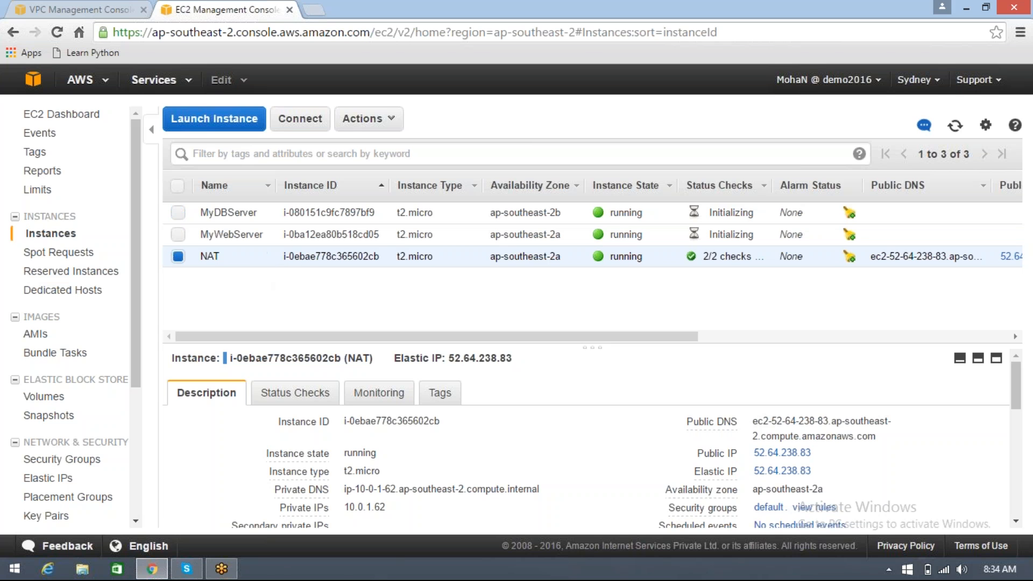
Check the Source/Destination Check status of the NAT instance and cancel without changing it
{"action": "left_click", "coordinate": [388, 120]}
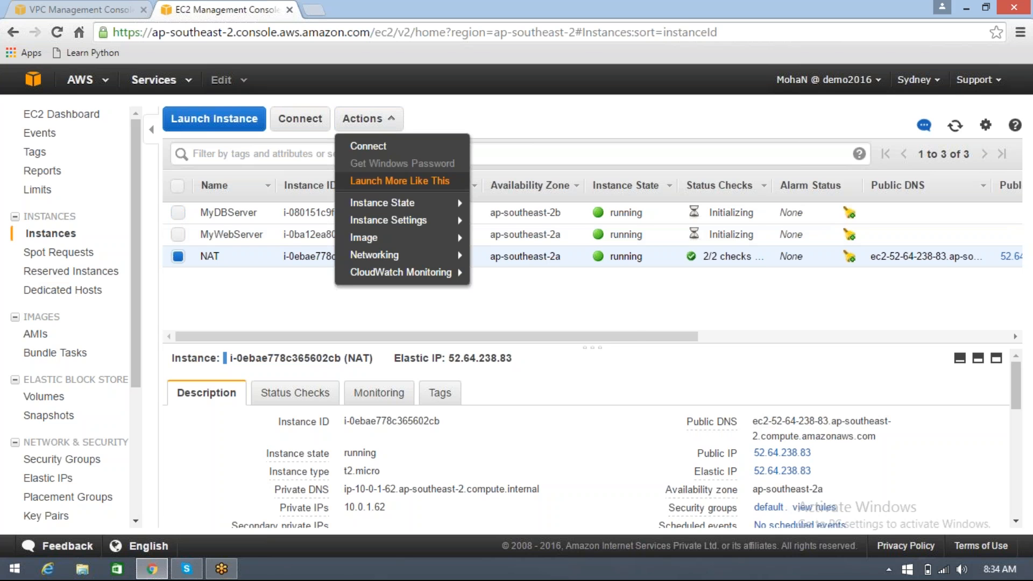
{"action": "mouse_move", "coordinate": [410, 221]}
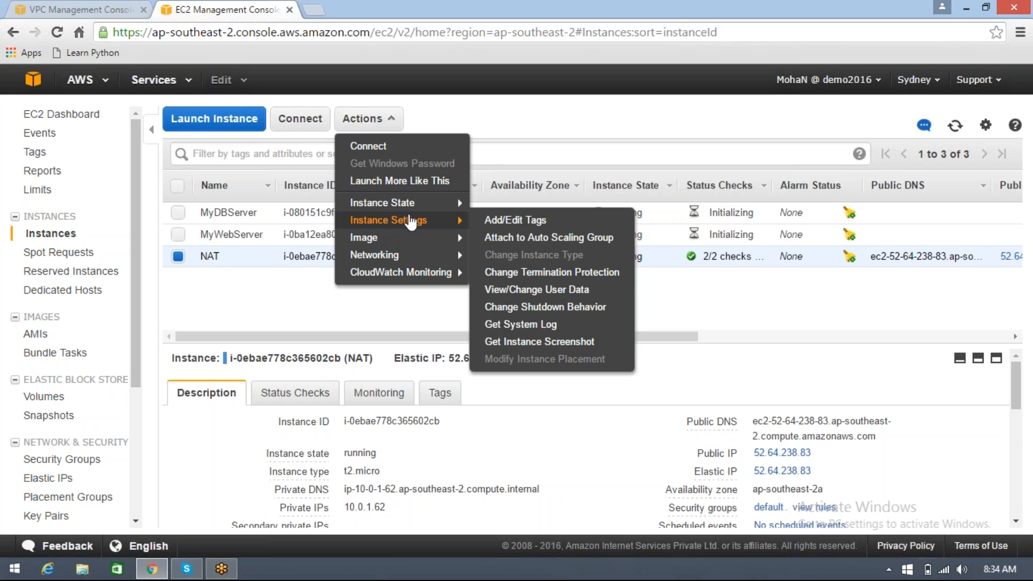
{"action": "mouse_move", "coordinate": [407, 259]}
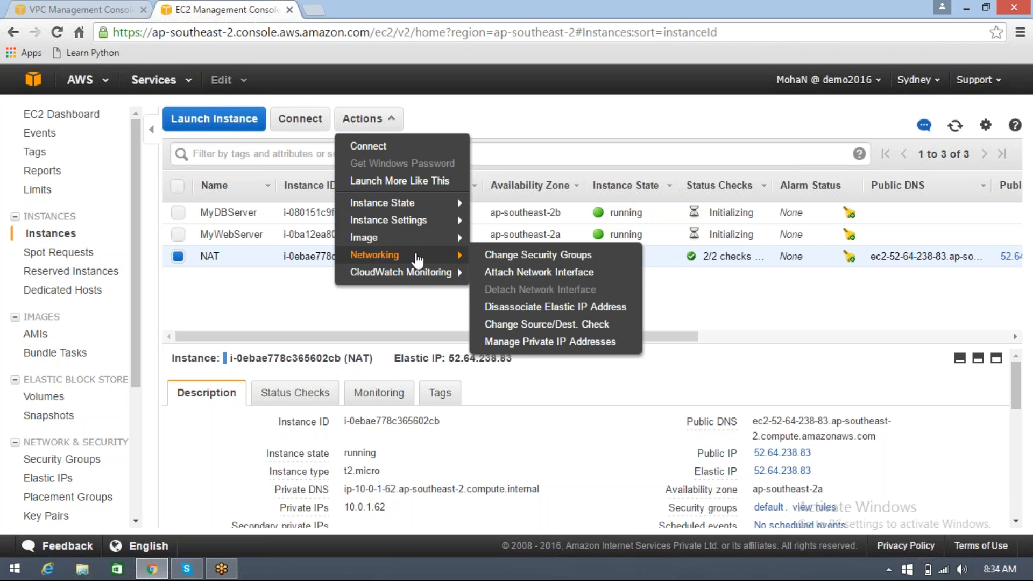
{"action": "left_click", "coordinate": [534, 325]}
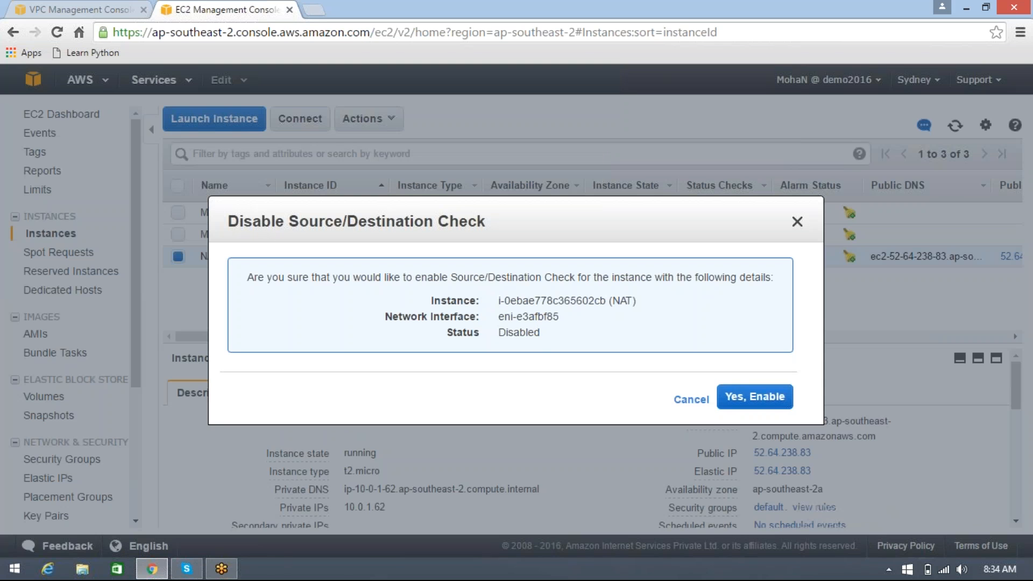
{"action": "double_click", "coordinate": [514, 333]}
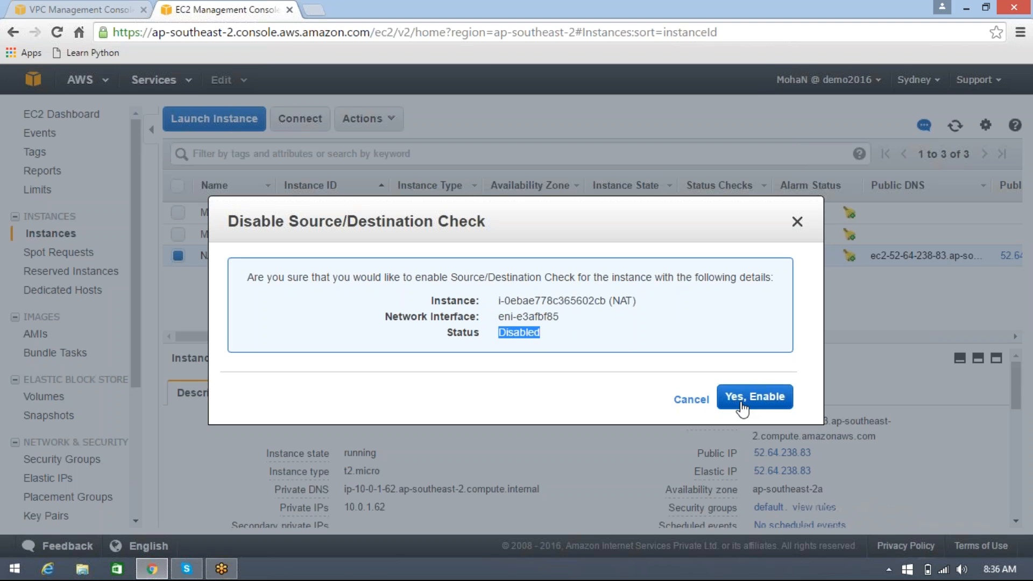
{"action": "left_click", "coordinate": [1024, 308]}
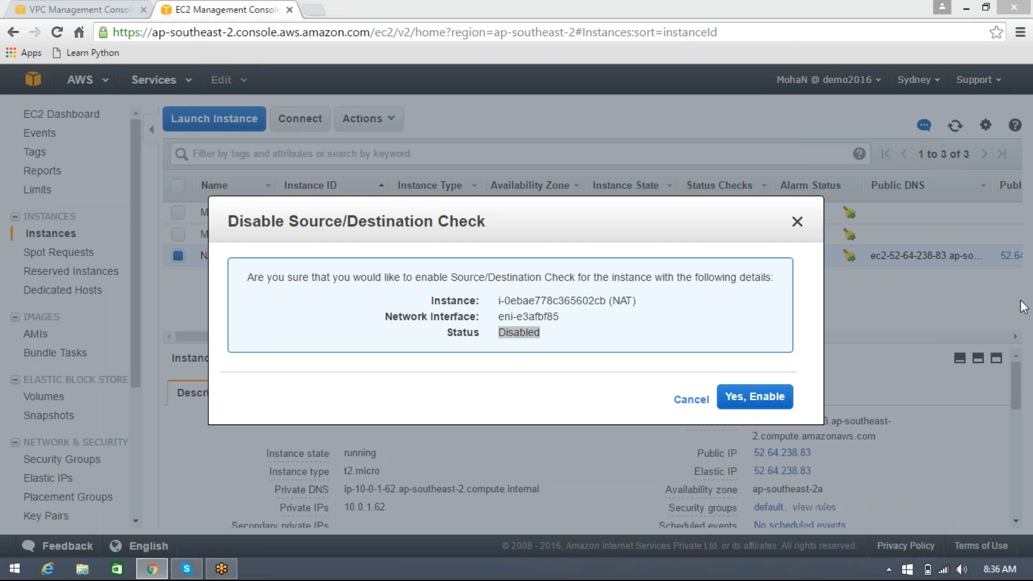
{"action": "left_click", "coordinate": [693, 401]}
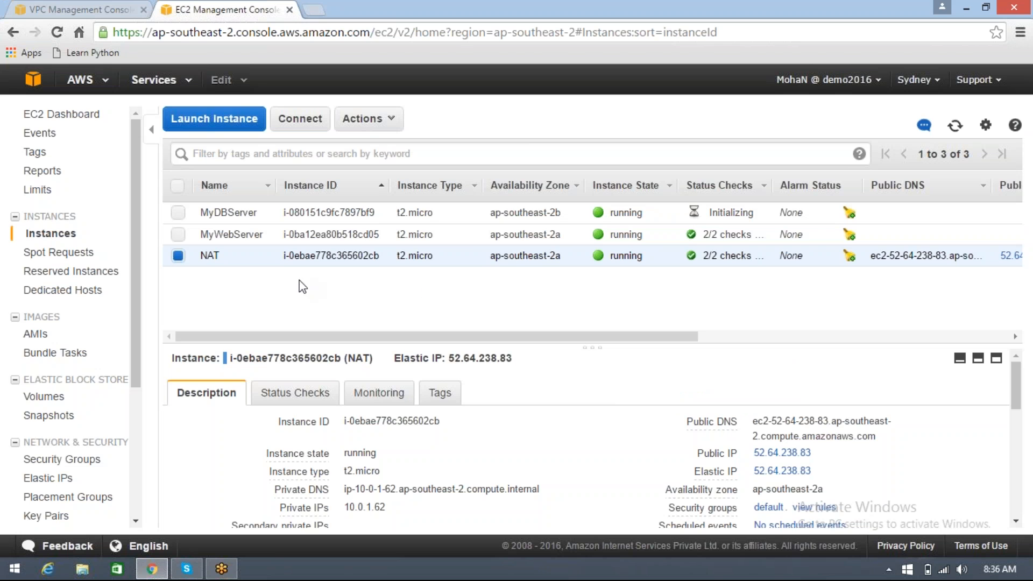
{"action": "left_click", "coordinate": [382, 127]}
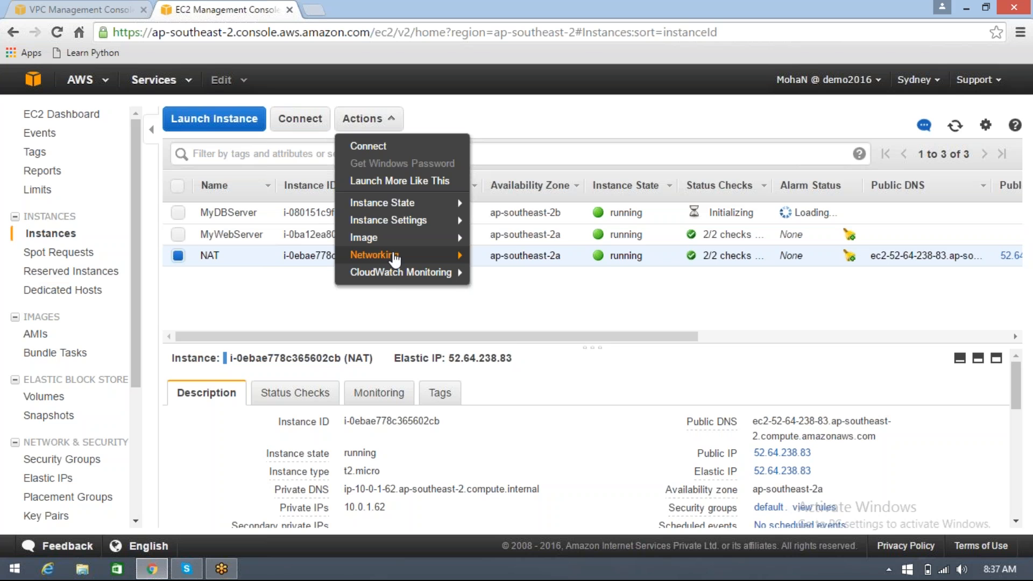
{"action": "mouse_move", "coordinate": [395, 258]}
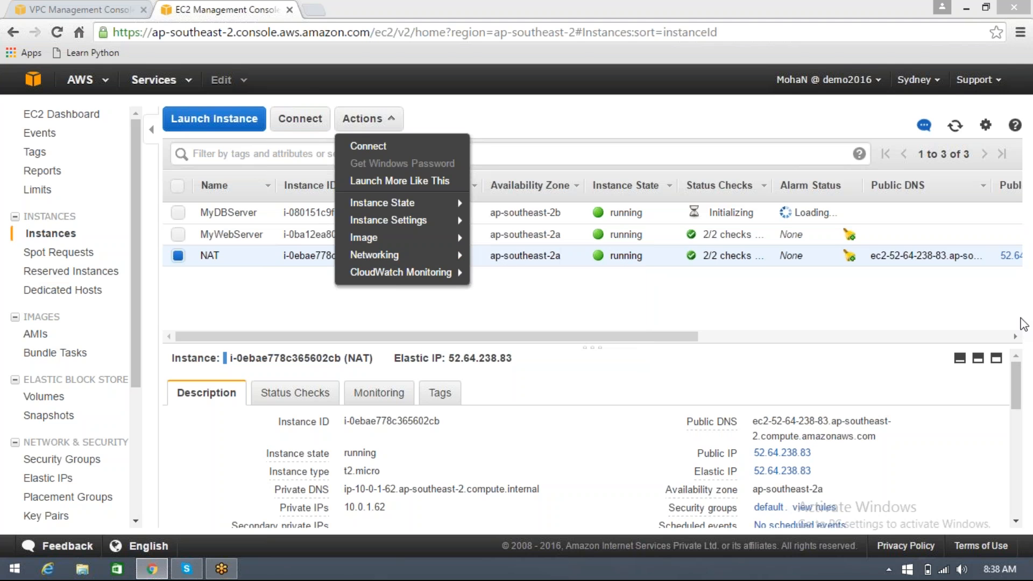
{"action": "mouse_move", "coordinate": [442, 264]}
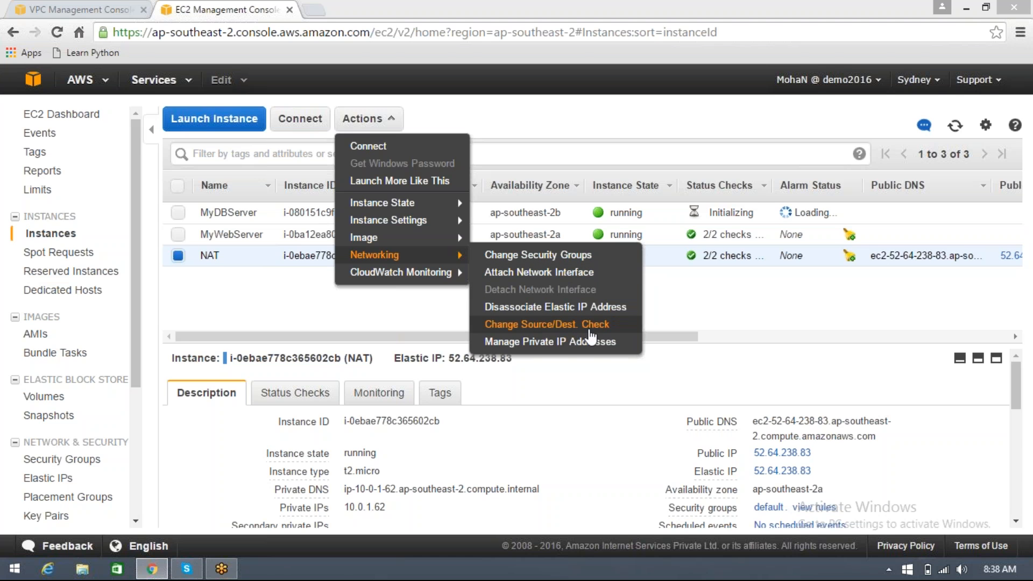
{"action": "left_click", "coordinate": [720, 298]}
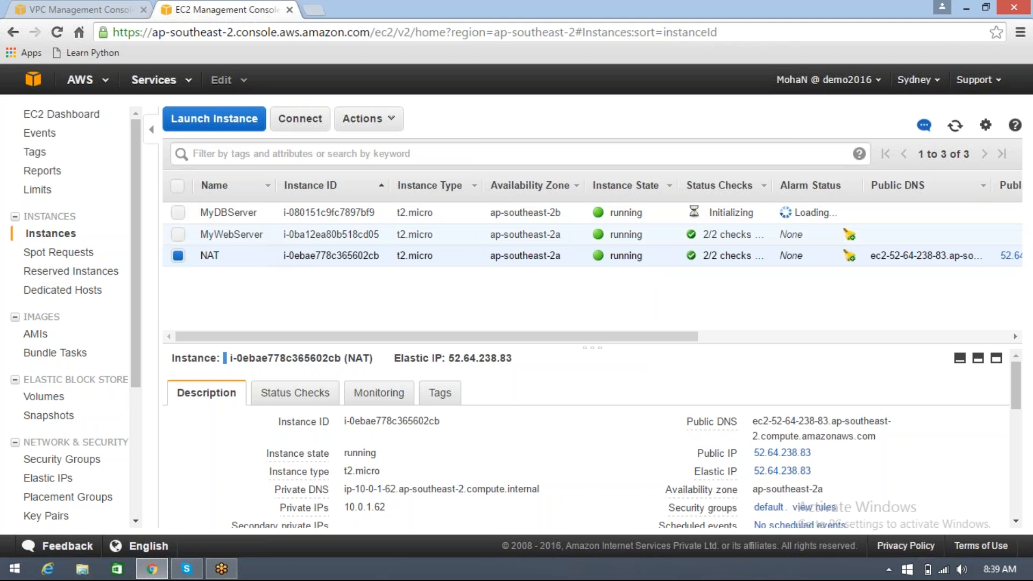
Decrypt the default Windows administrator password of the MyWebServer instance with the SydnKP.pem key file from Downloads
{"action": "left_click", "coordinate": [356, 235]}
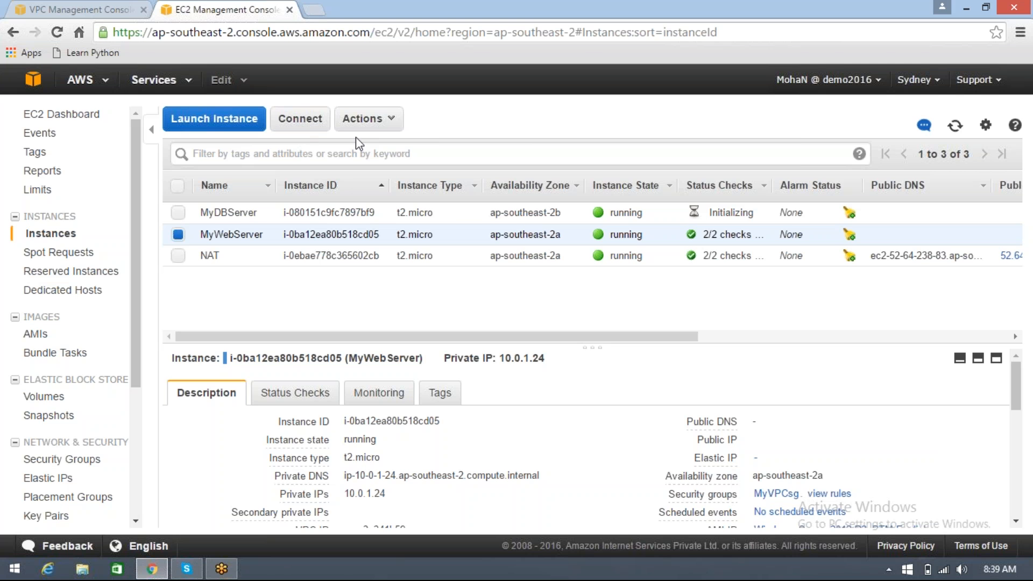
{"action": "left_click", "coordinate": [370, 122]}
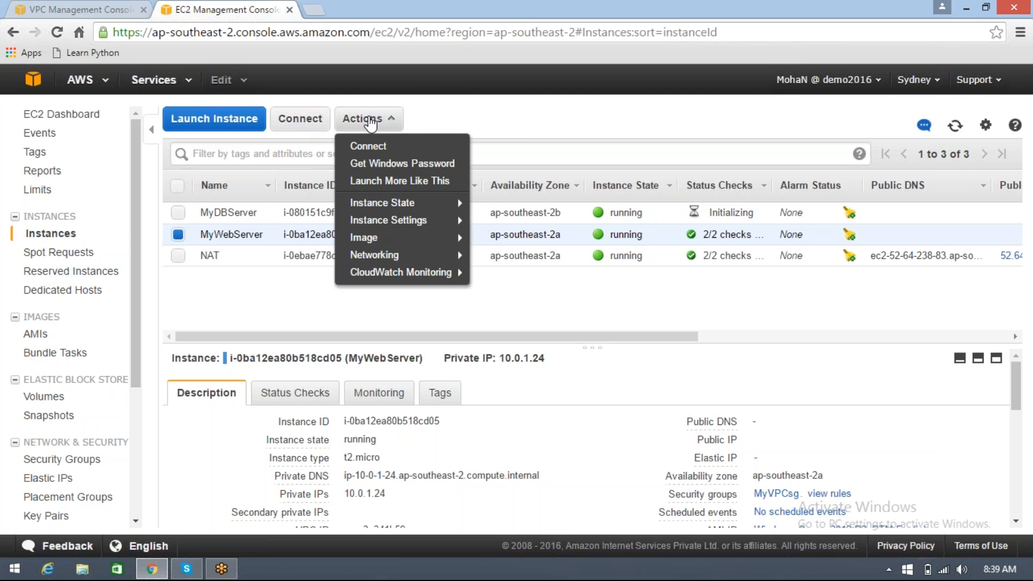
{"action": "left_click", "coordinate": [385, 168]}
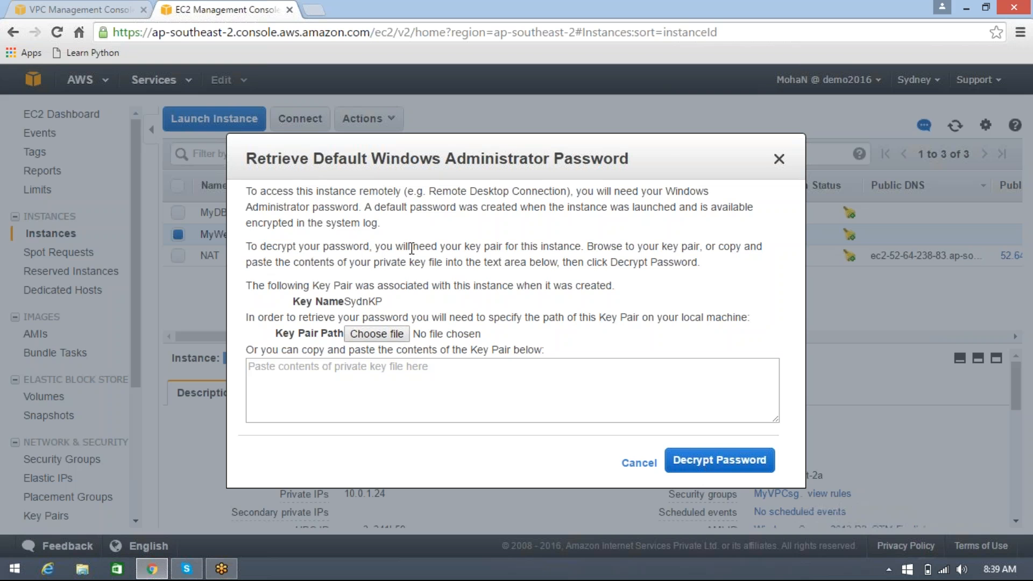
{"action": "left_click", "coordinate": [381, 340]}
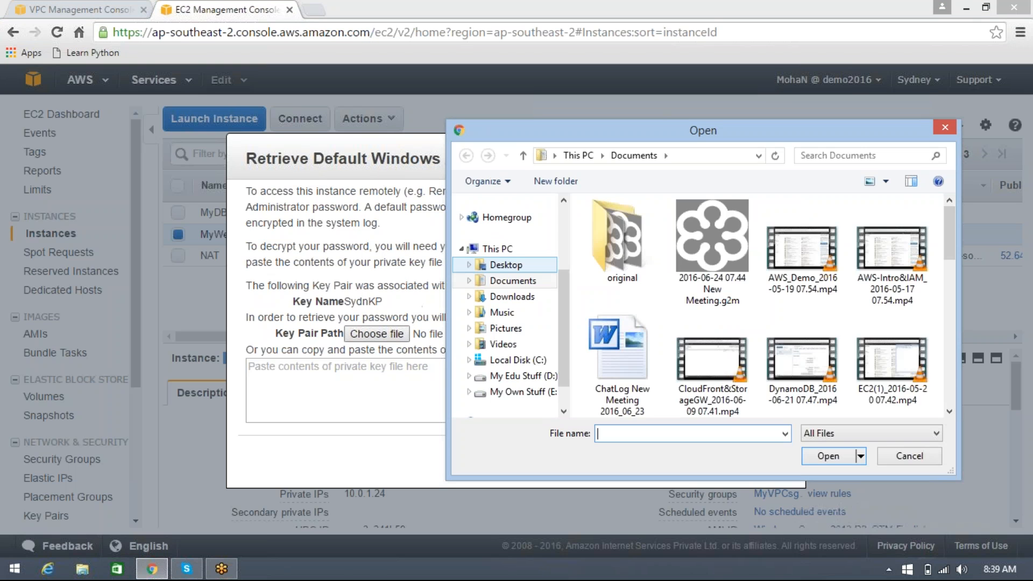
{"action": "left_click", "coordinate": [514, 297]}
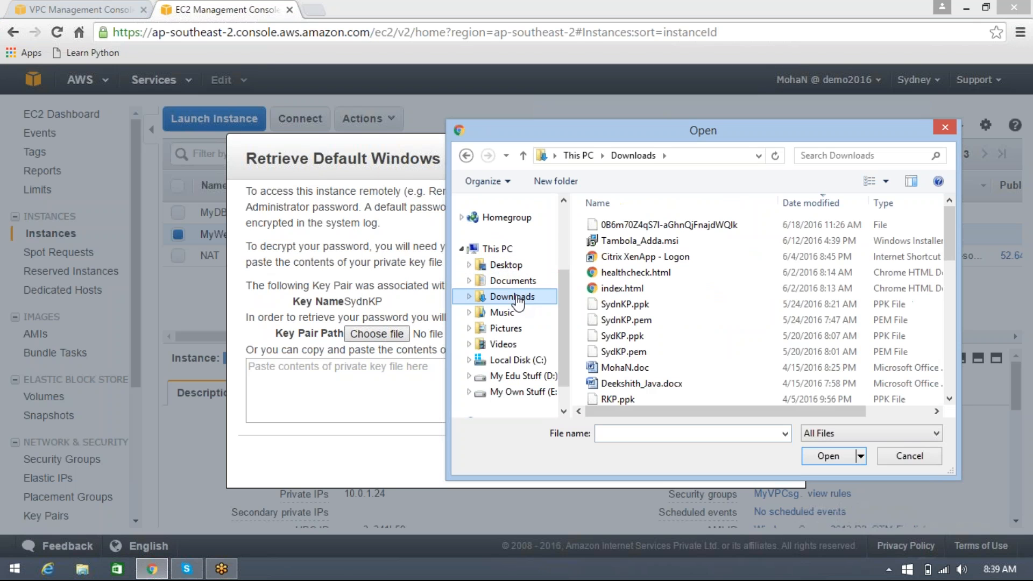
{"action": "left_click", "coordinate": [629, 320]}
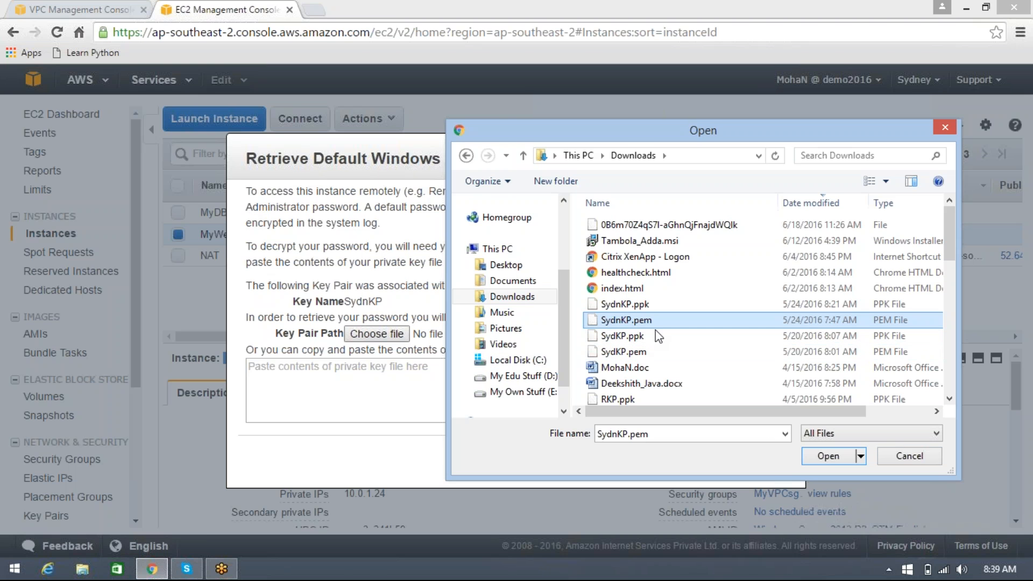
{"action": "left_click", "coordinate": [827, 456]}
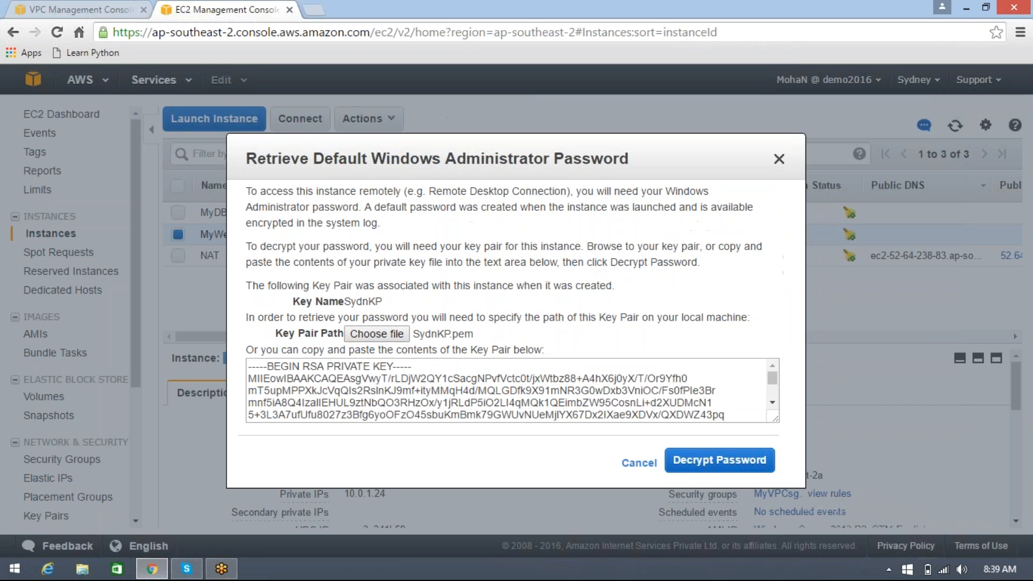
{"action": "left_click_drag", "start_coordinate": [268, 367], "coordinate": [425, 365]}
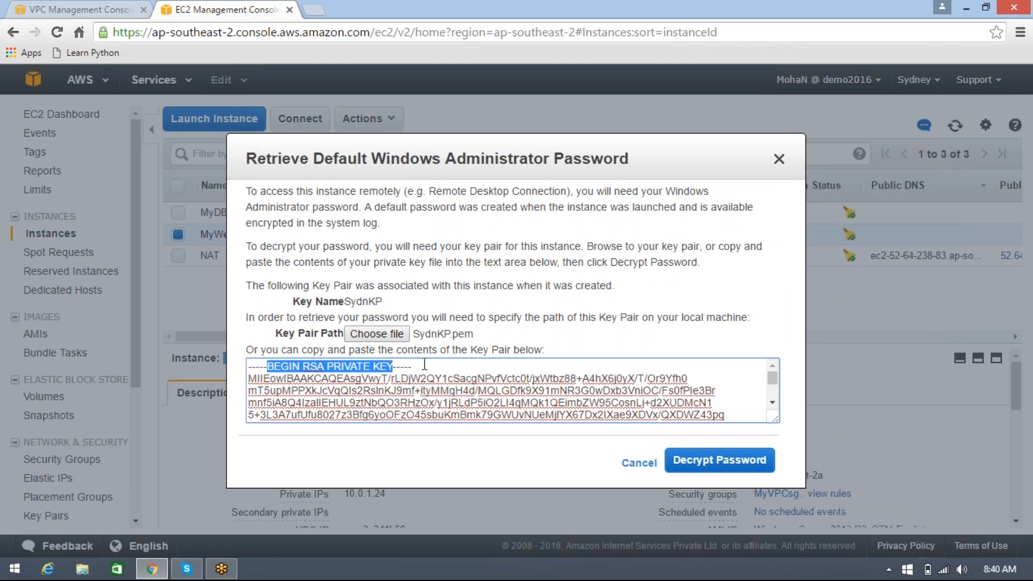
{"action": "left_click", "coordinate": [697, 466]}
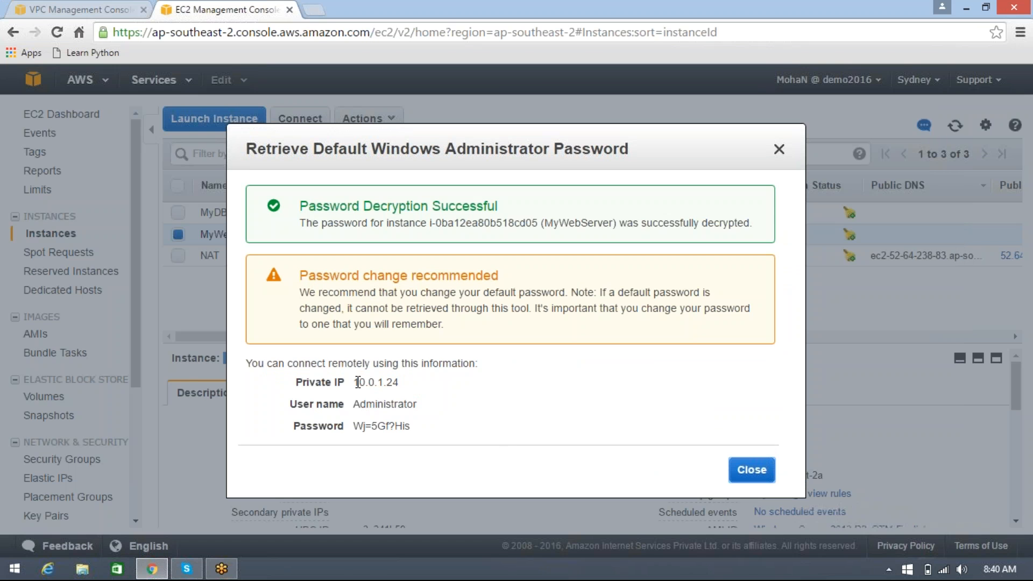
Copy the web server's private IP and try to reach 10.0.1.24 with Remote Desktop Connection, started with the mstsc command
{"action": "left_click_drag", "start_coordinate": [357, 382], "coordinate": [403, 384]}
{"action": "key", "text": "ctrl+c"}
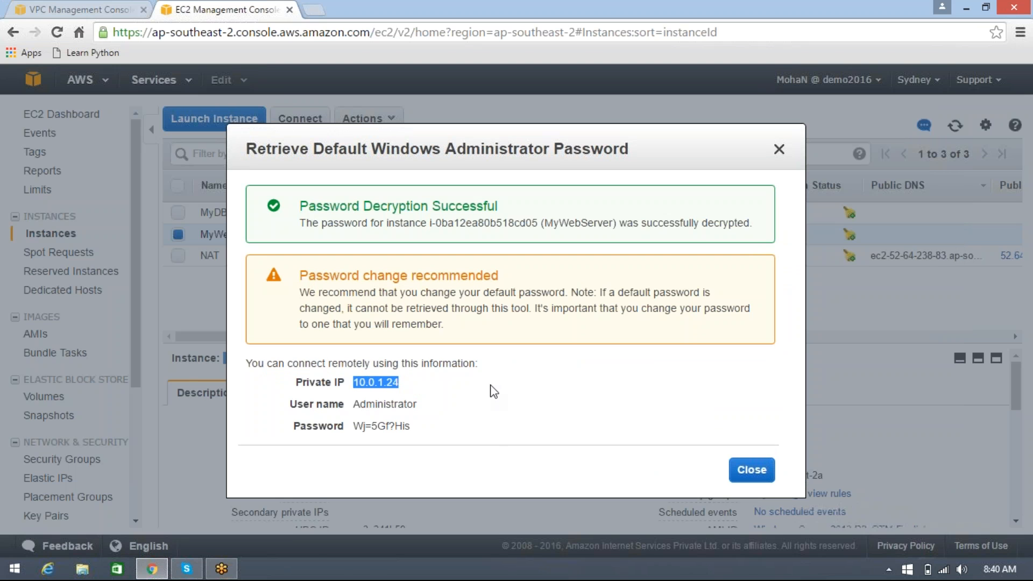
{"action": "key", "text": "super+r"}
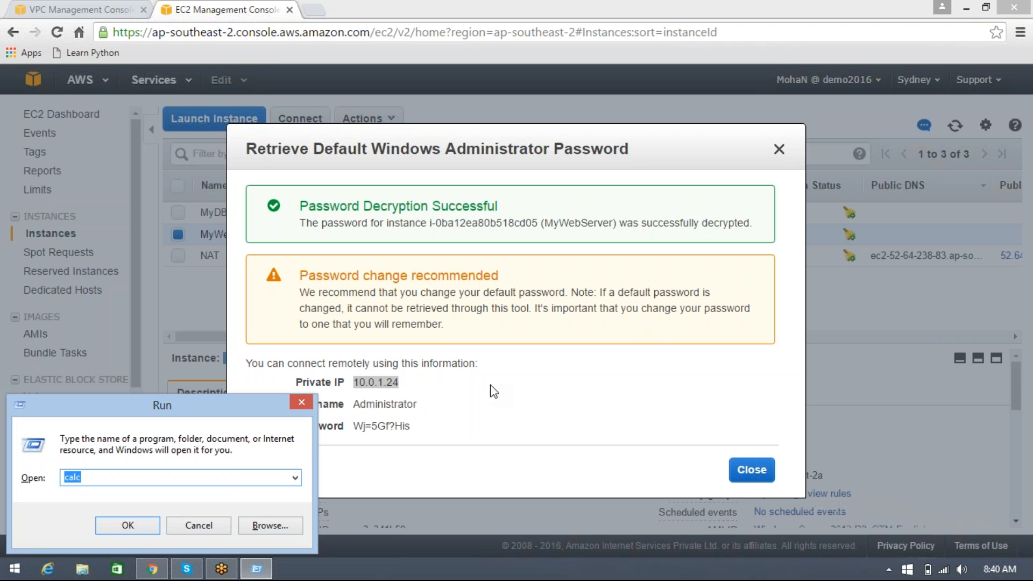
{"action": "type", "text": "mstsc"}
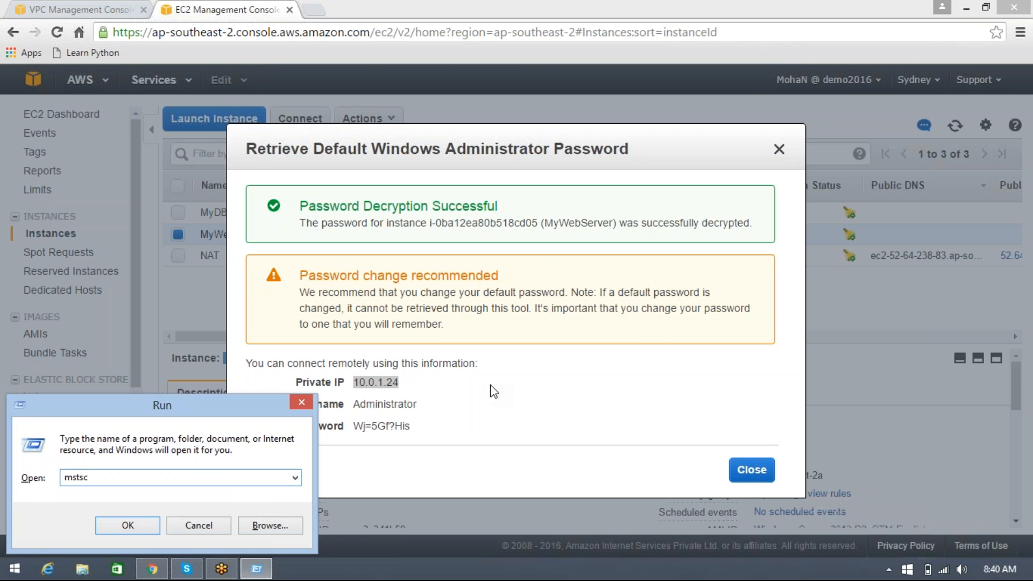
{"action": "key", "text": "Return"}
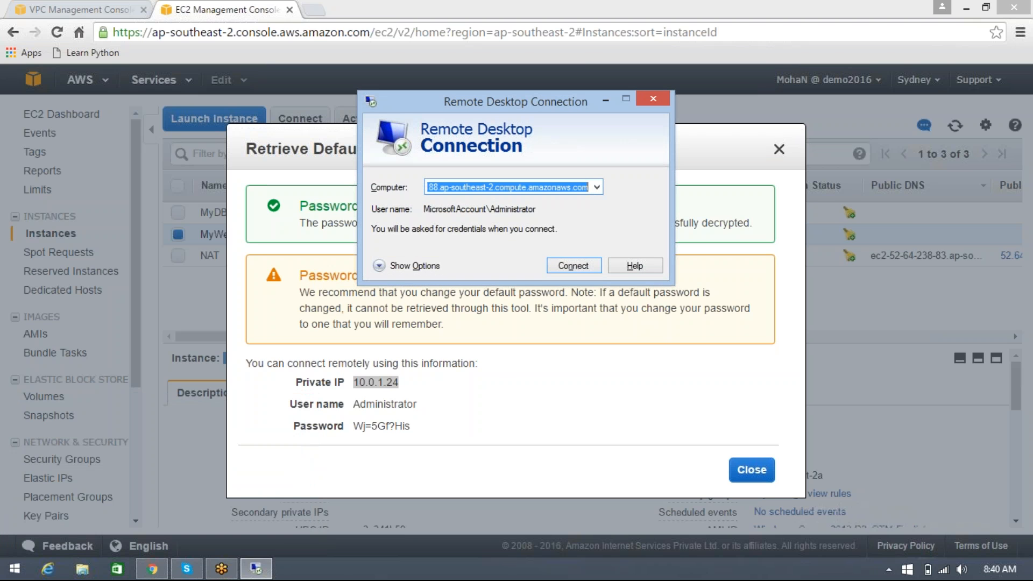
{"action": "key", "text": "ctrl+v"}
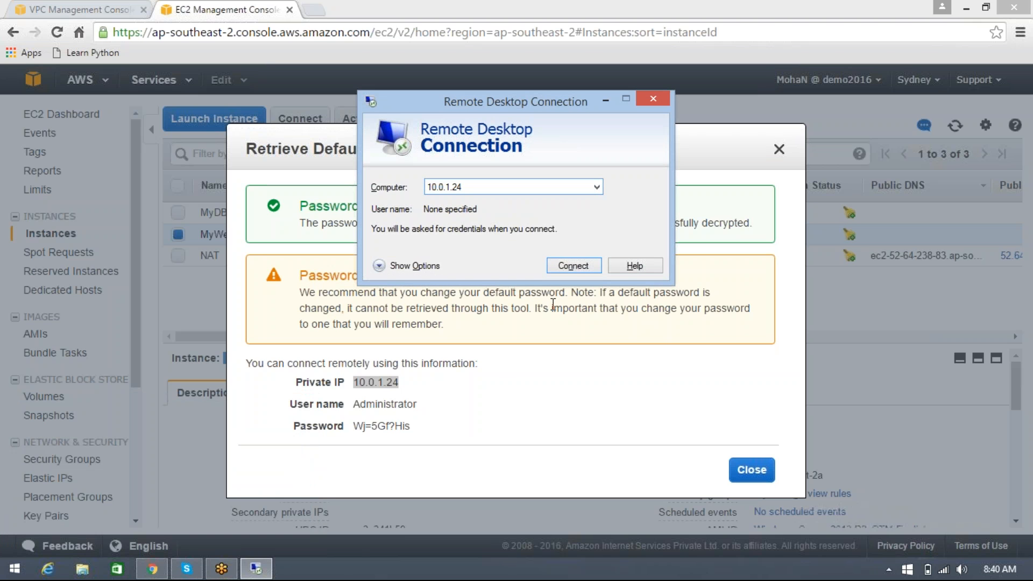
{"action": "left_click", "coordinate": [569, 265]}
Select the Administrator user name, dismiss the Remote Desktop message and close the web server's decrypted password details
{"action": "double_click", "coordinate": [379, 404]}
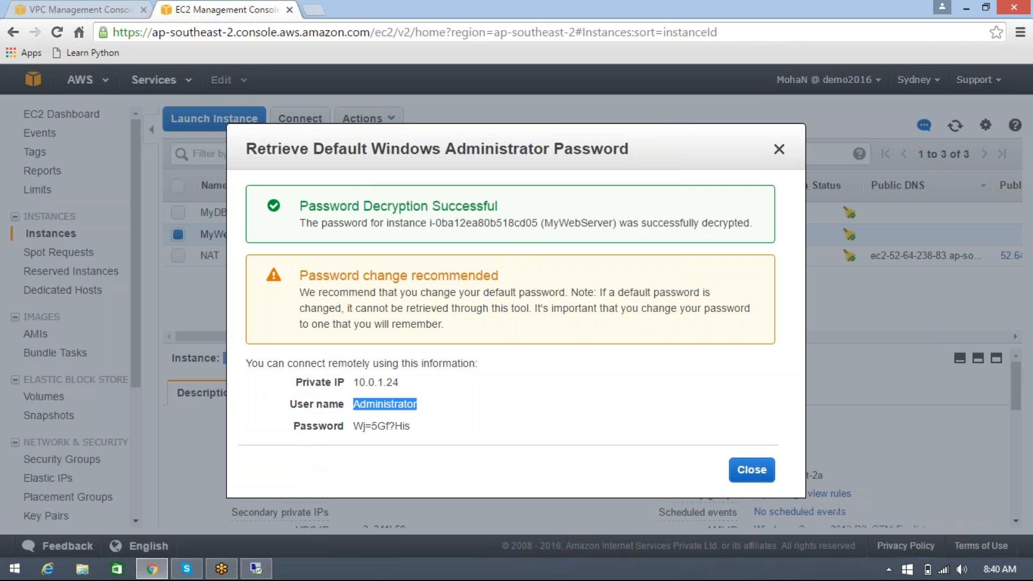
{"action": "key", "text": "alt"}
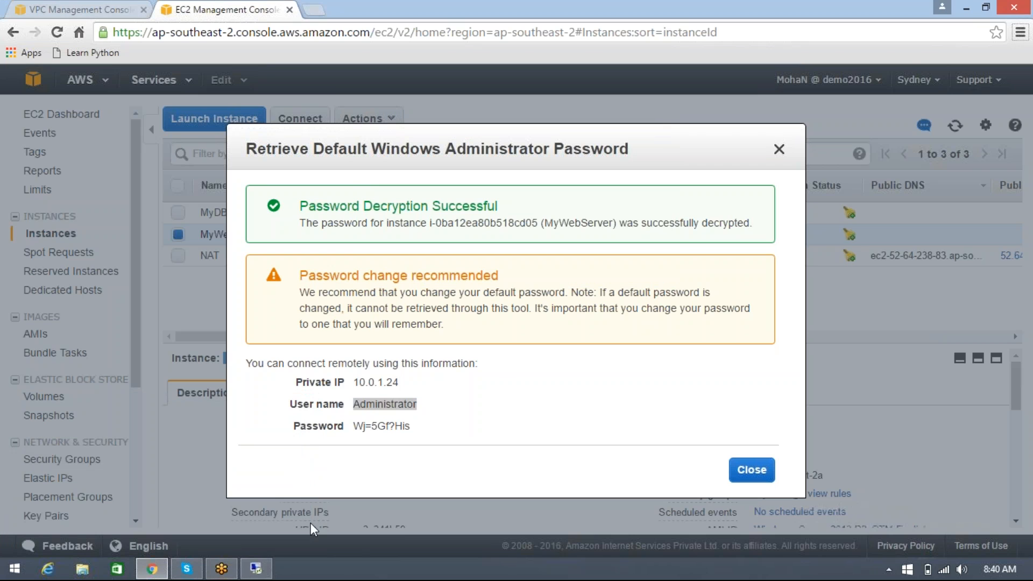
{"action": "left_click", "coordinate": [255, 568]}
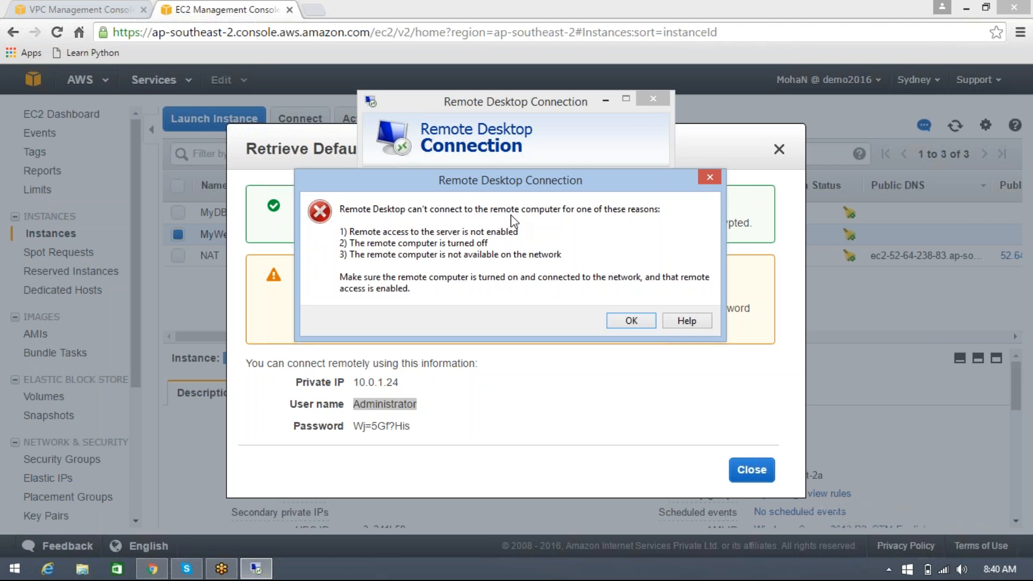
{"action": "left_click", "coordinate": [617, 321]}
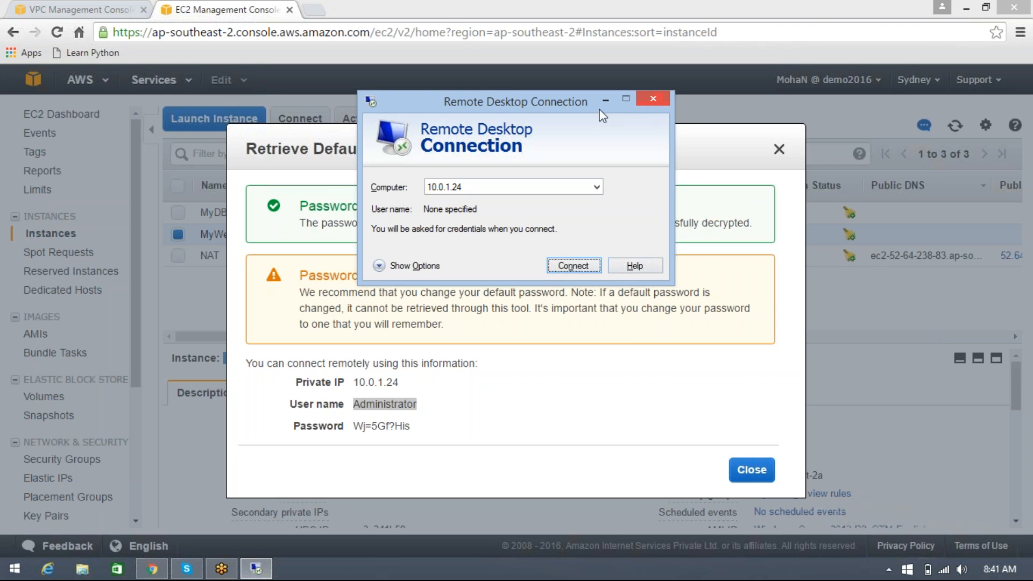
{"action": "left_click", "coordinate": [706, 444]}
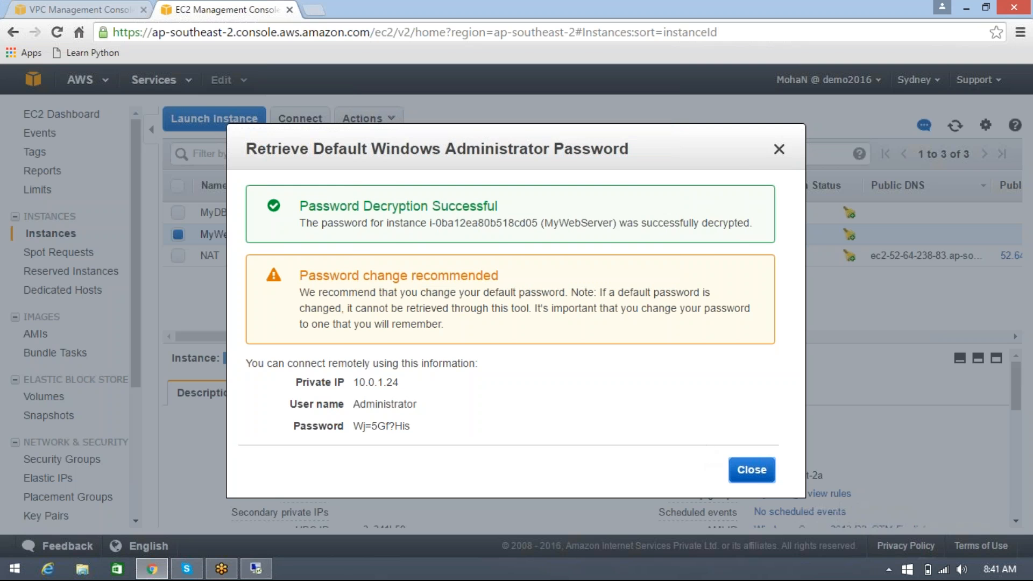
{"action": "left_click", "coordinate": [752, 469]}
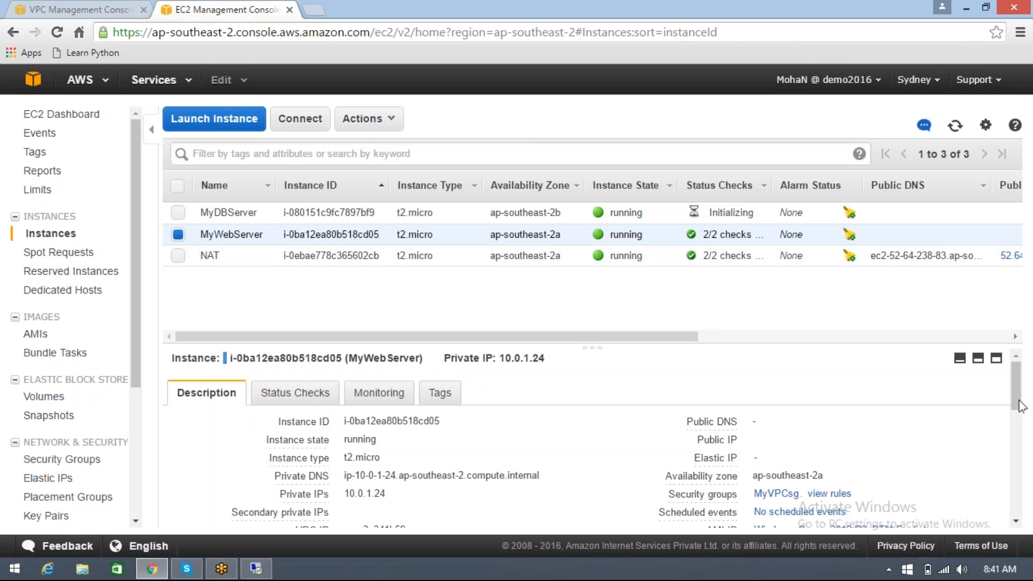
Open the MyVPCsg security group of the MyWebServer instance and review its inbound rules
{"action": "scroll", "coordinate": [1018, 401], "scroll_direction": "down", "scroll_amount": 2}
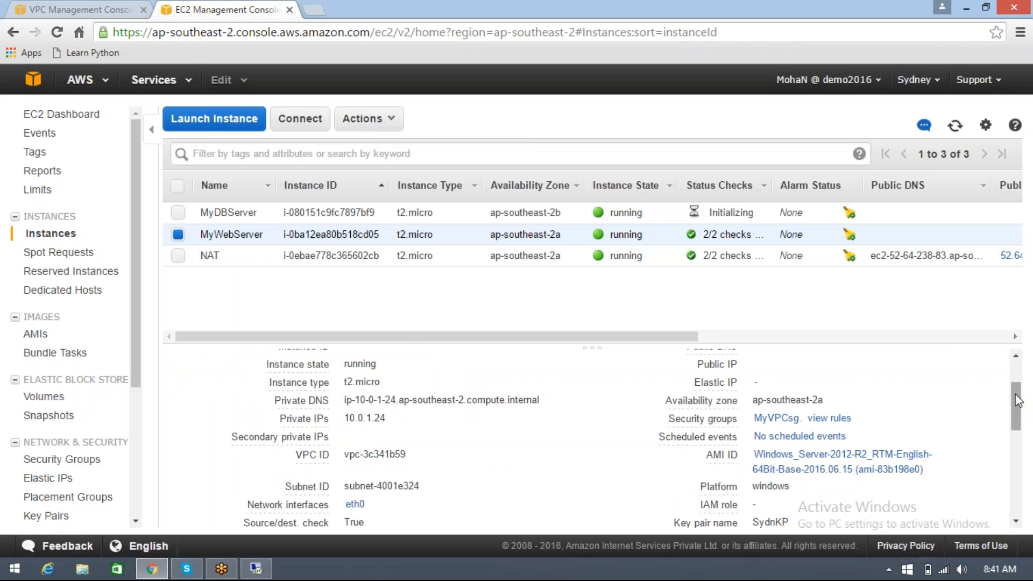
{"action": "left_click", "coordinate": [768, 418]}
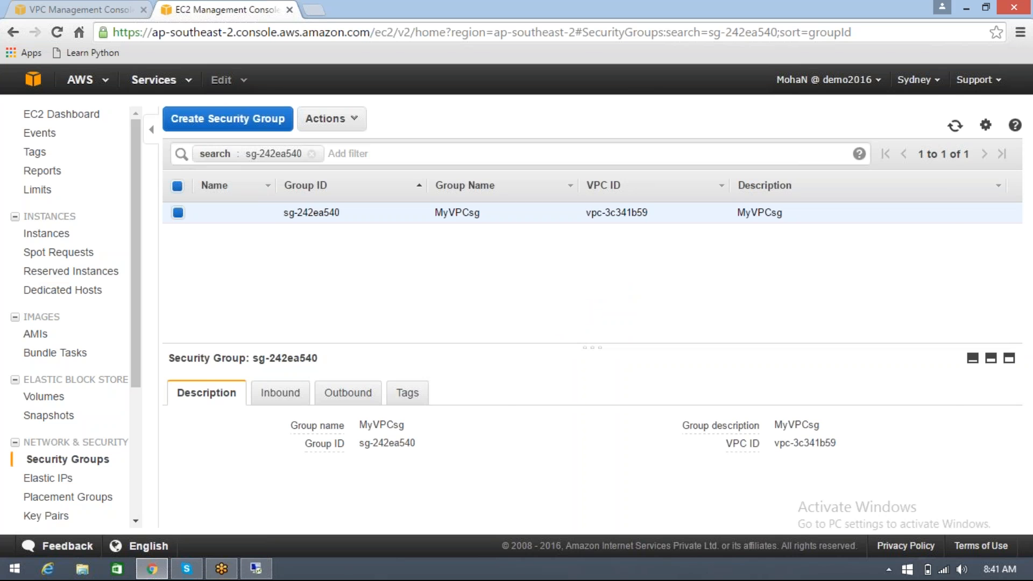
{"action": "left_click", "coordinate": [295, 398]}
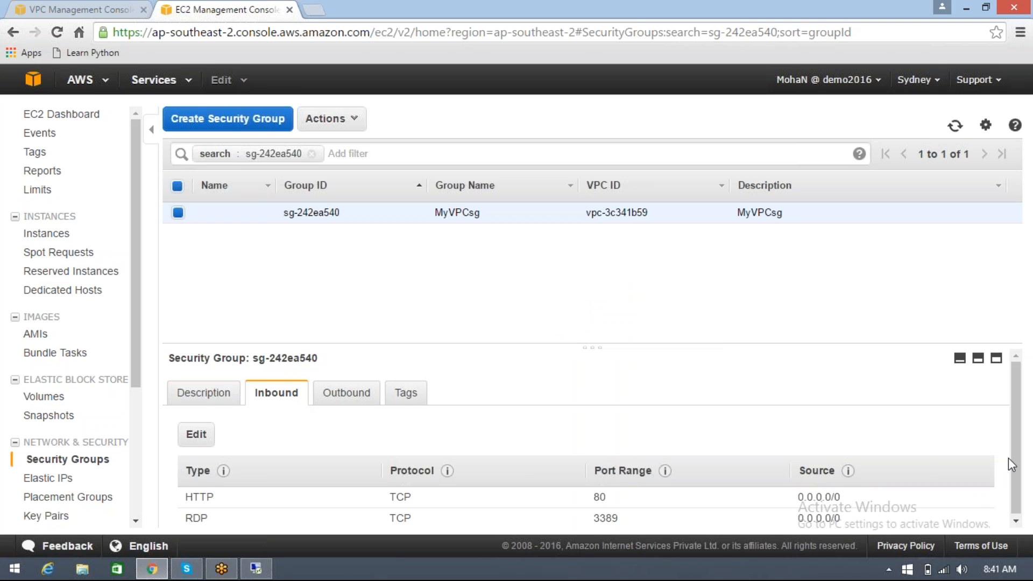
{"action": "left_click_drag", "start_coordinate": [1012, 457], "coordinate": [1012, 494]}
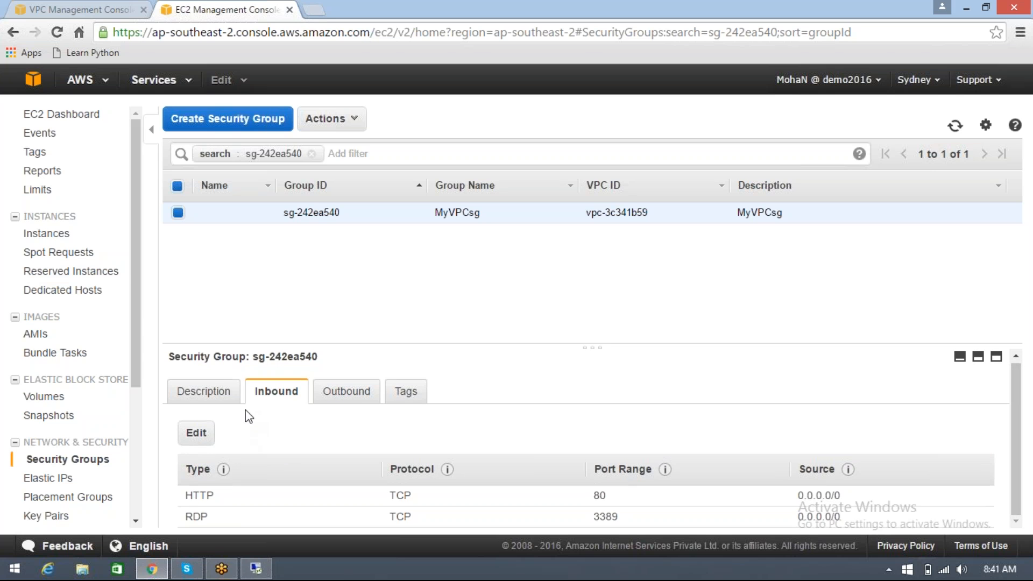
Open the MyVPCsg inbound rules for editing, look through the types available for the RDP rule and cancel the edit
{"action": "left_click", "coordinate": [212, 434]}
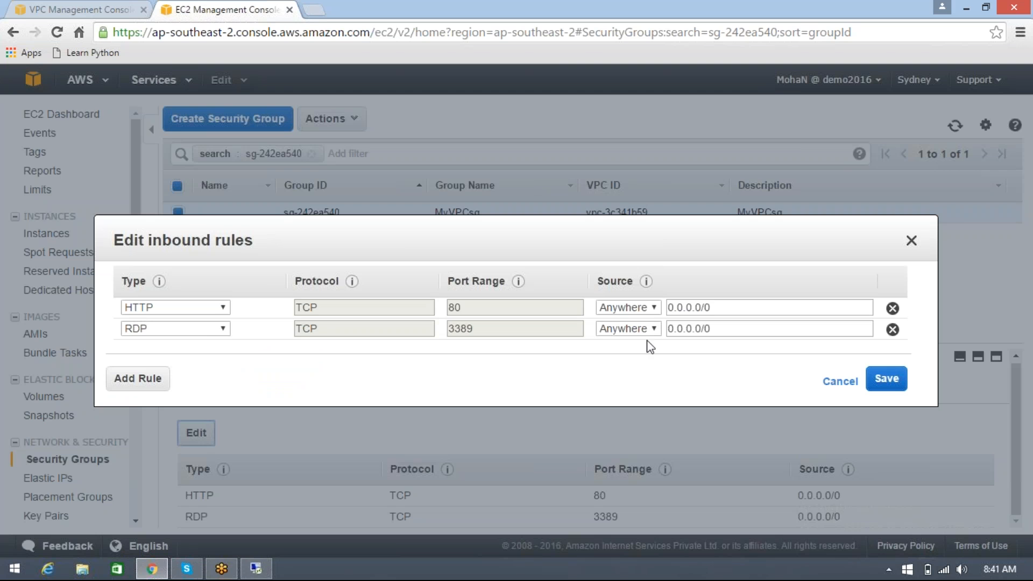
{"action": "left_click", "coordinate": [222, 329]}
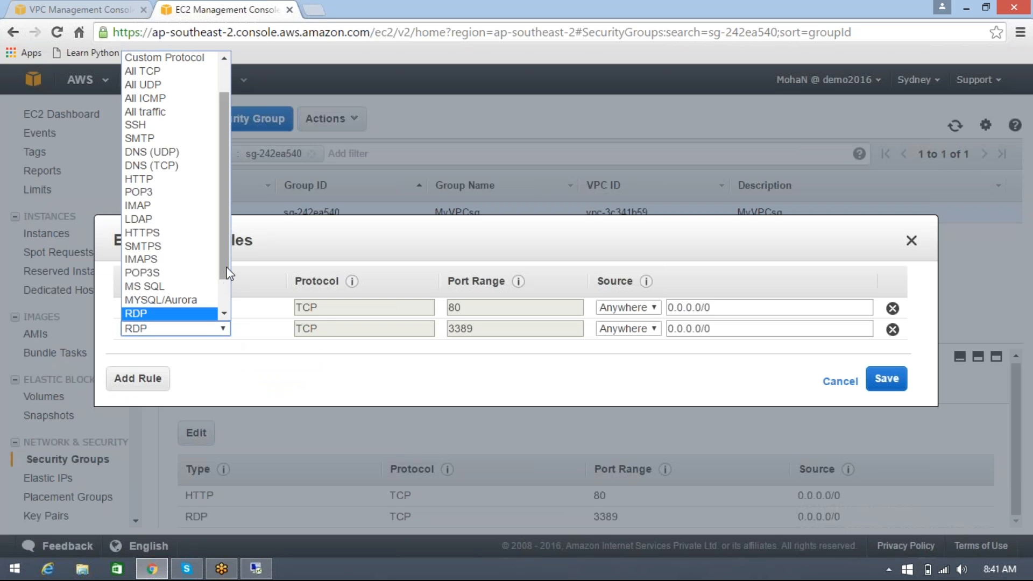
{"action": "scroll", "coordinate": [225, 294], "scroll_direction": "down", "scroll_amount": 1}
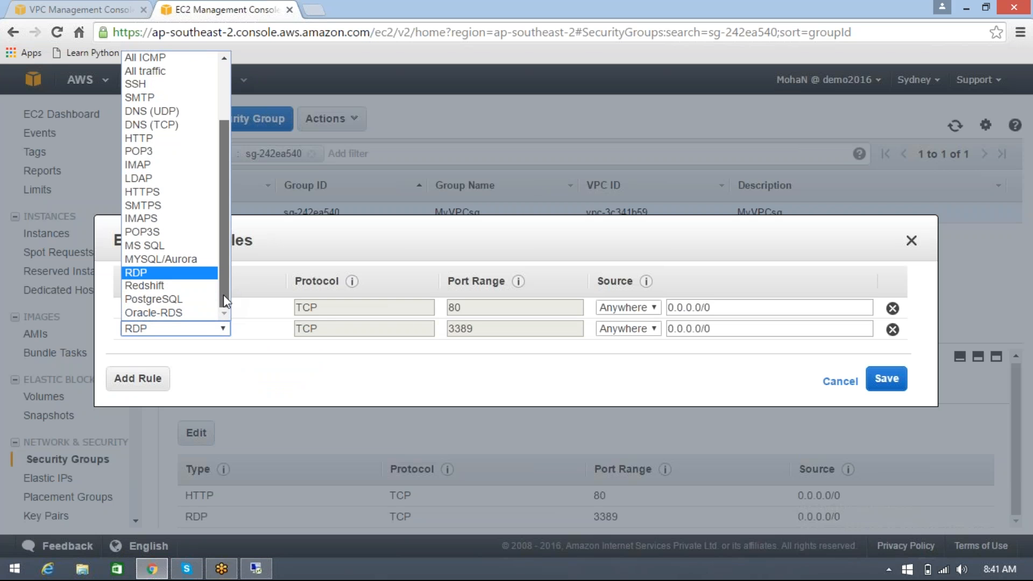
{"action": "left_click_drag", "start_coordinate": [224, 295], "coordinate": [225, 235]}
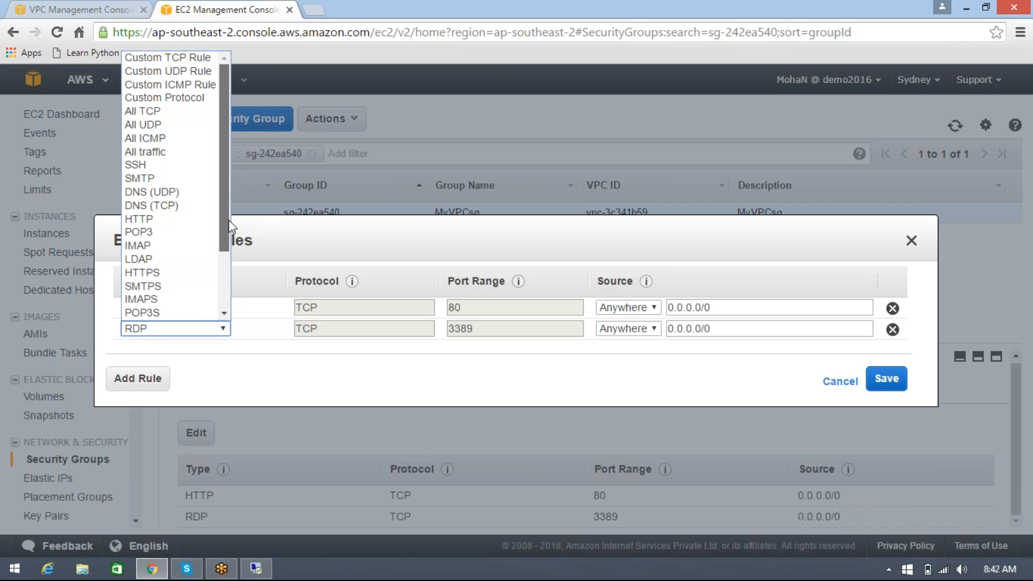
{"action": "left_click", "coordinate": [254, 350]}
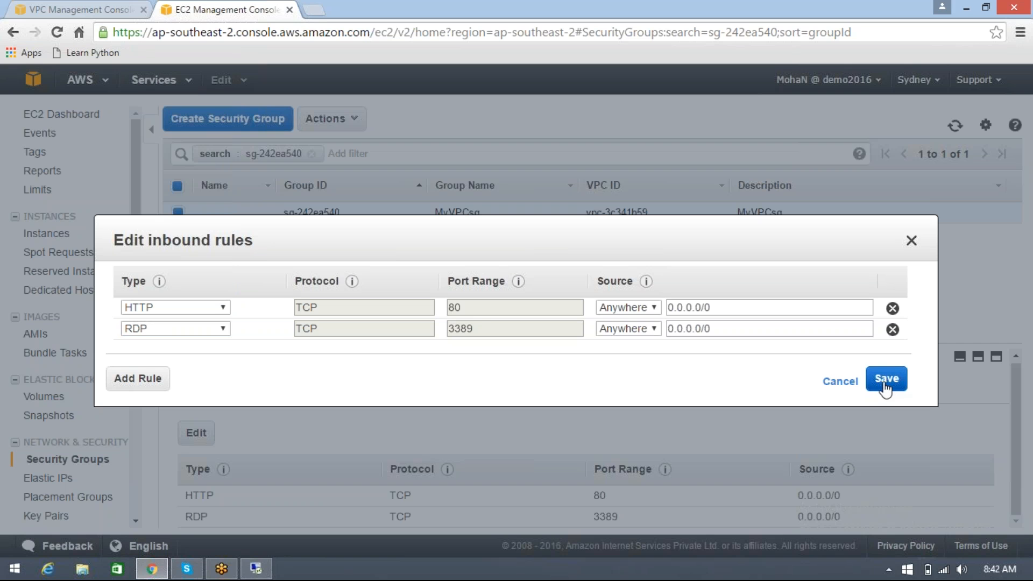
{"action": "left_click", "coordinate": [842, 383]}
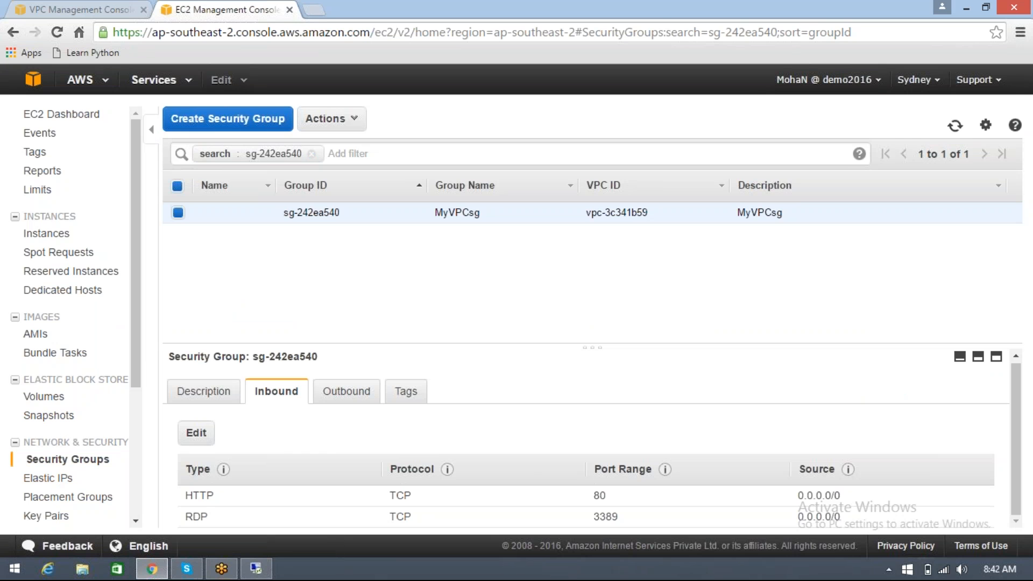
Return to the instances list and terminate the MyWebServer instance
{"action": "left_click", "coordinate": [46, 233]}
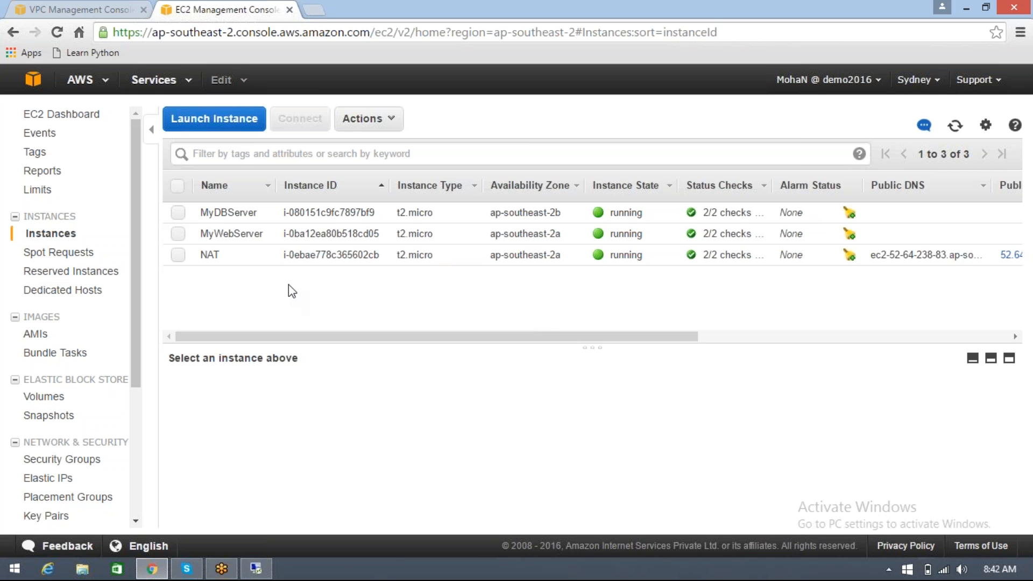
{"action": "left_click", "coordinate": [326, 233]}
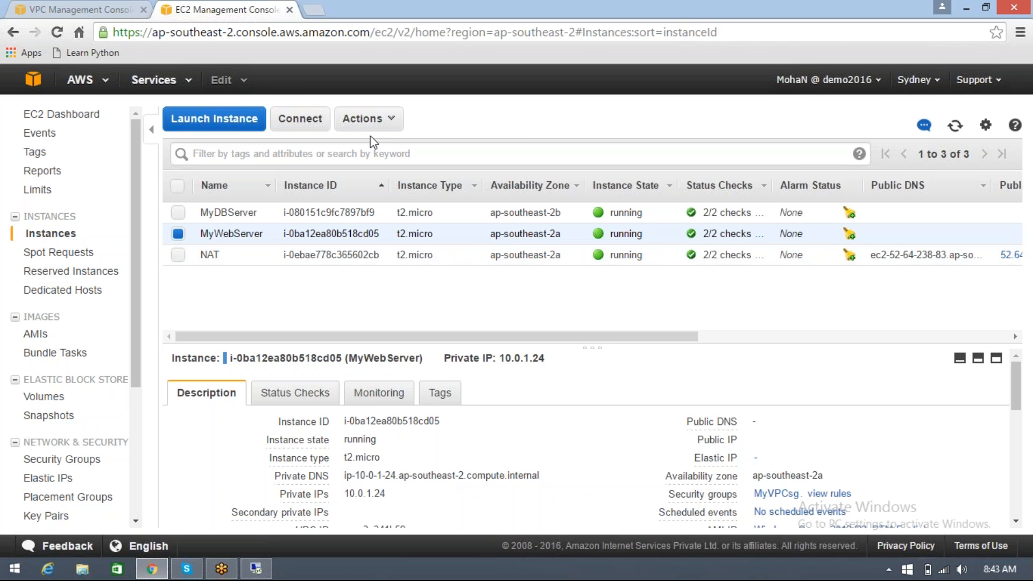
{"action": "left_click", "coordinate": [379, 118]}
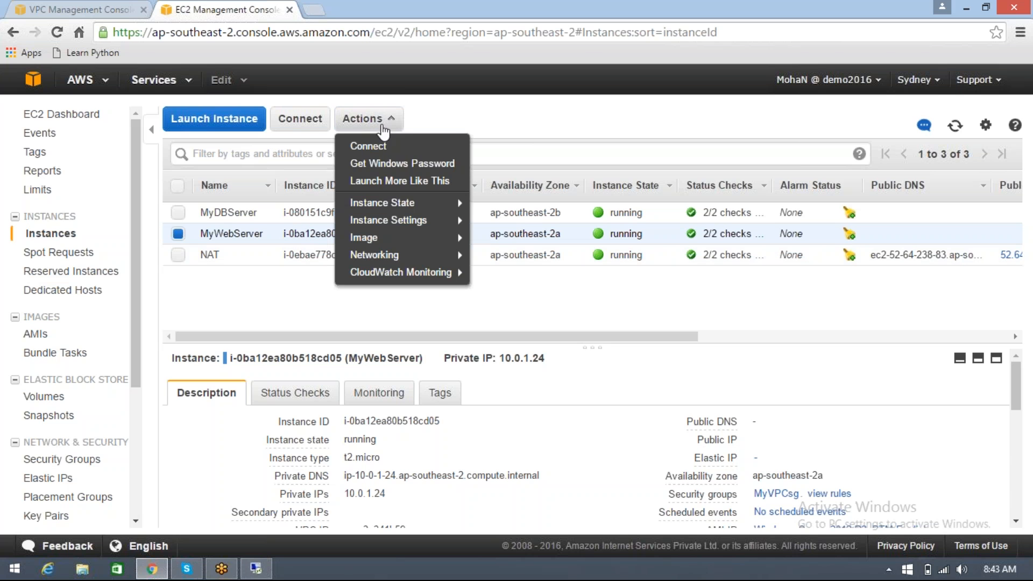
{"action": "mouse_move", "coordinate": [452, 203]}
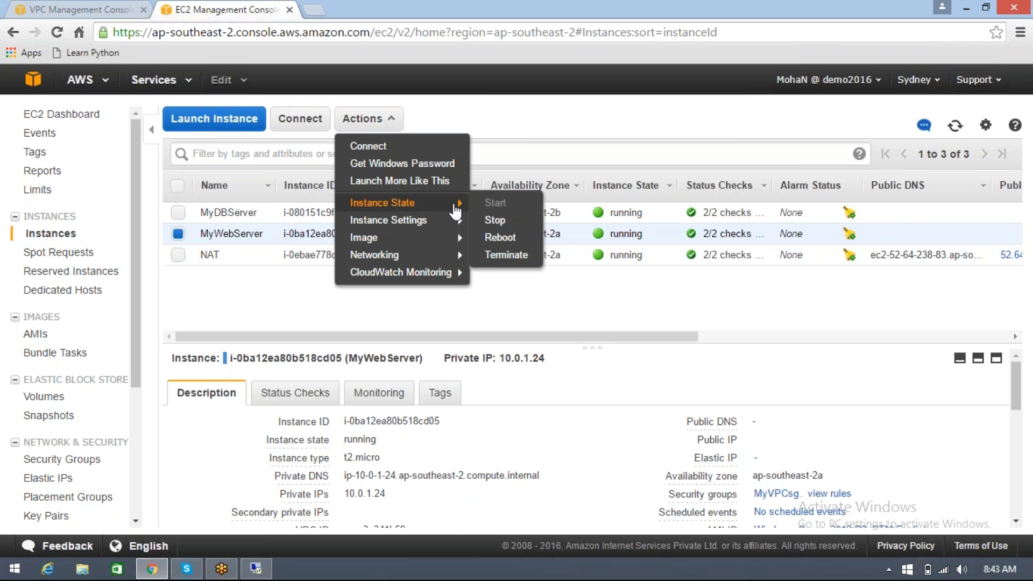
{"action": "left_click", "coordinate": [501, 256]}
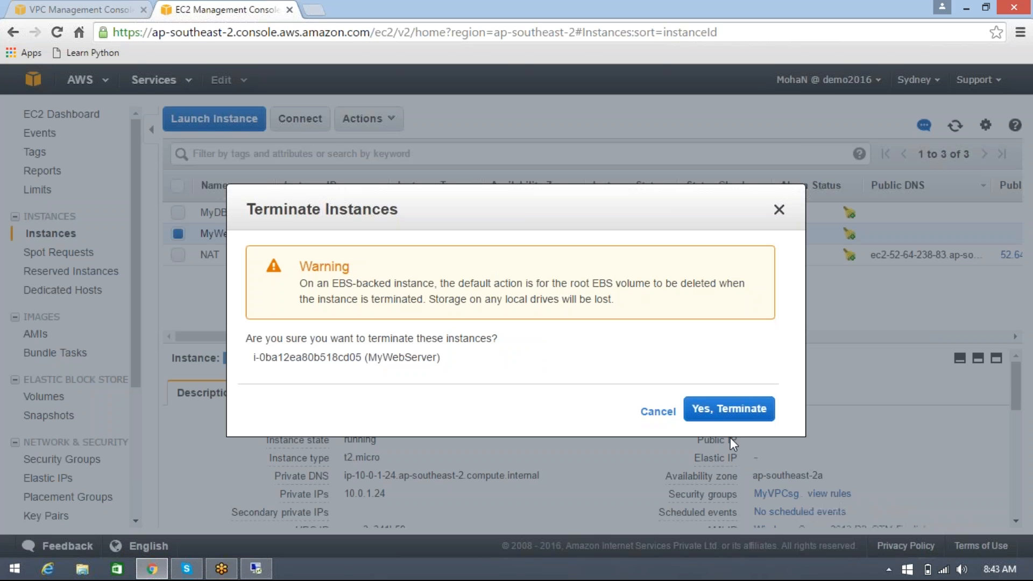
{"action": "left_click", "coordinate": [730, 416]}
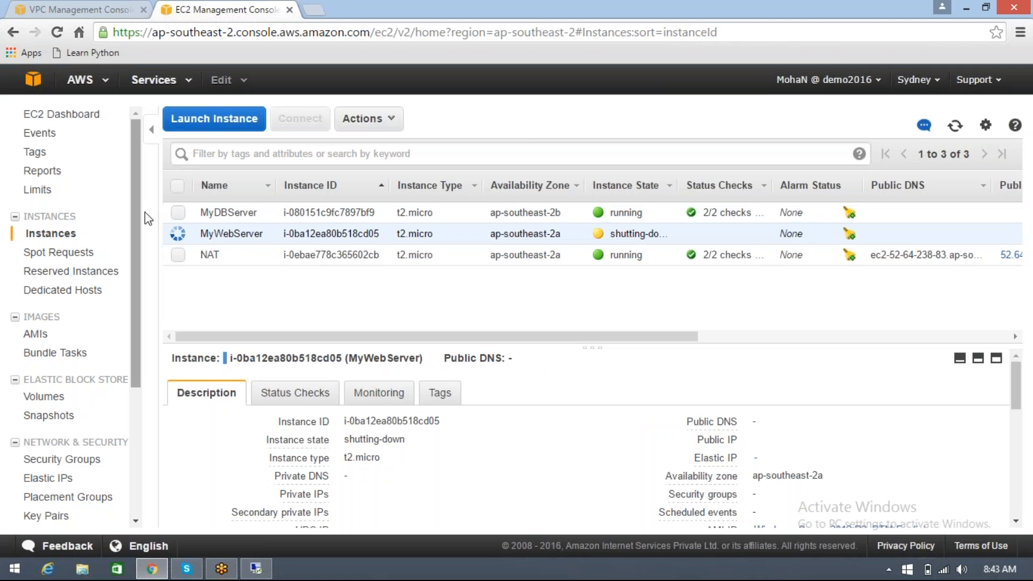
Start launching a new instance from the Microsoft Windows Server 2012 R2 Base AMI with the t2.micro type
{"action": "left_click", "coordinate": [212, 120]}
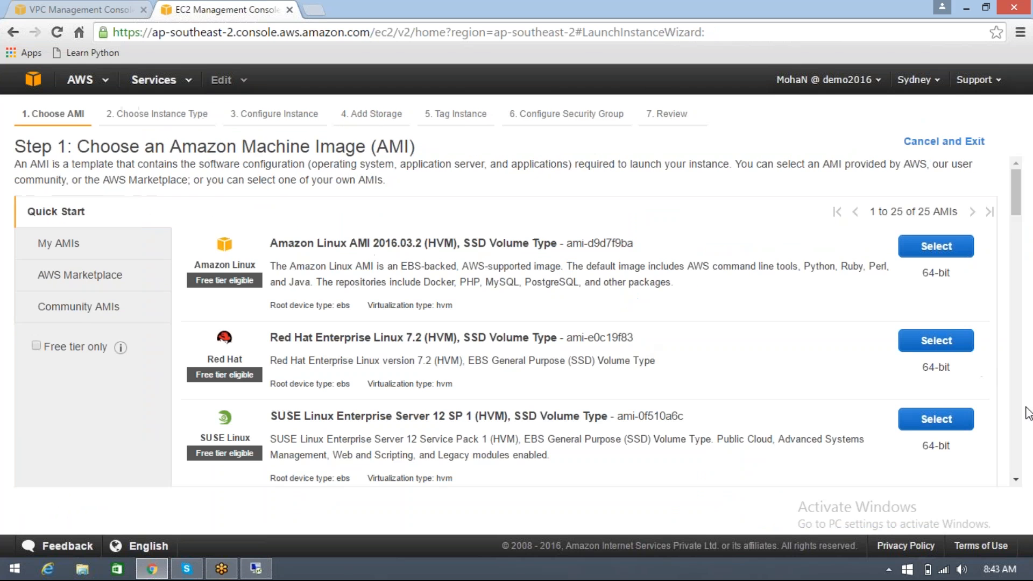
{"action": "scroll", "coordinate": [714, 378], "scroll_direction": "down", "scroll_amount": 3}
{"action": "left_click", "coordinate": [934, 381]}
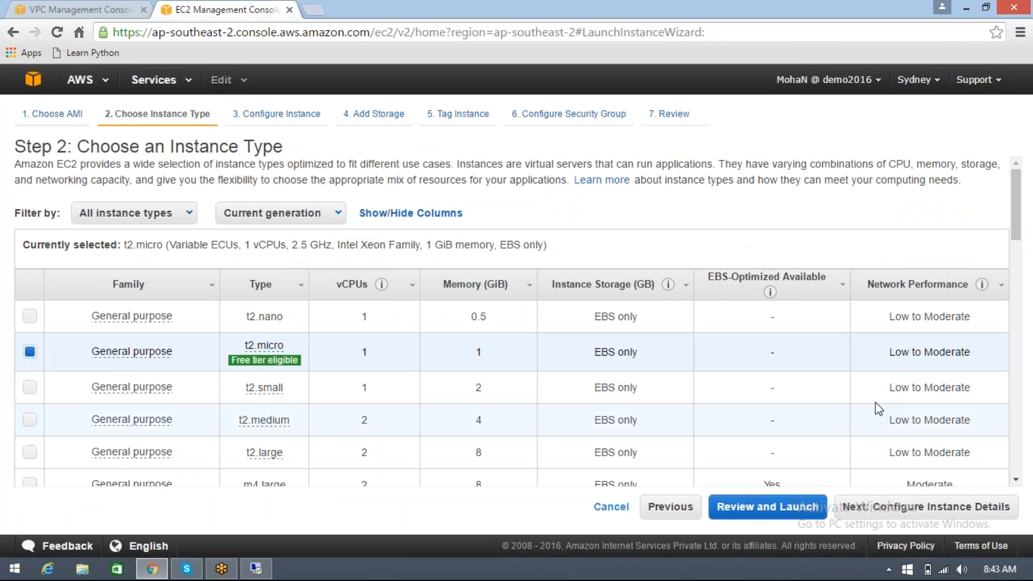
{"action": "left_click", "coordinate": [923, 506]}
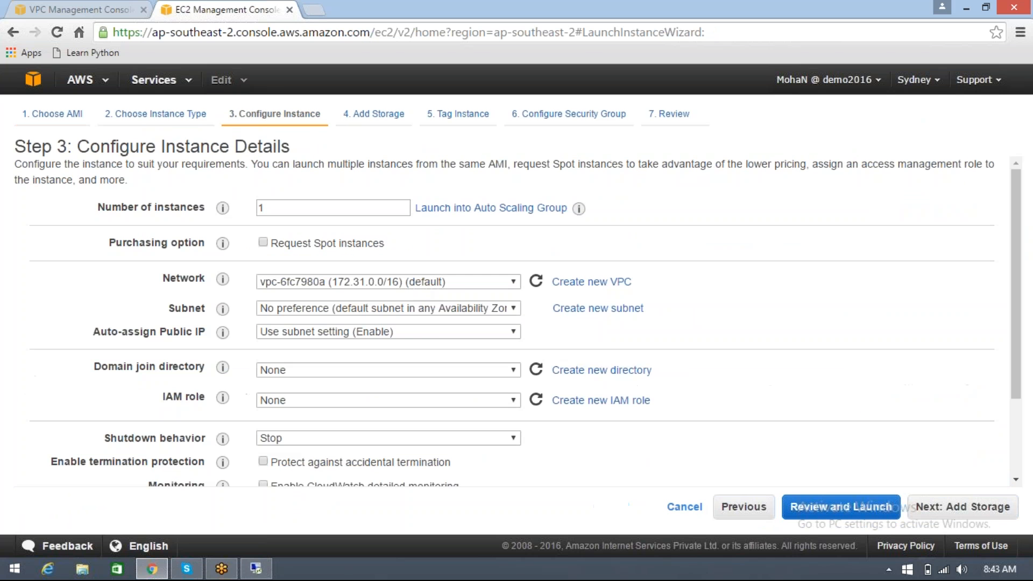
Place the instance in MyFirstVPC's public subnet 10.0.1.0/24 and set Auto-assign Public IP to Enable
{"action": "left_click", "coordinate": [460, 281]}
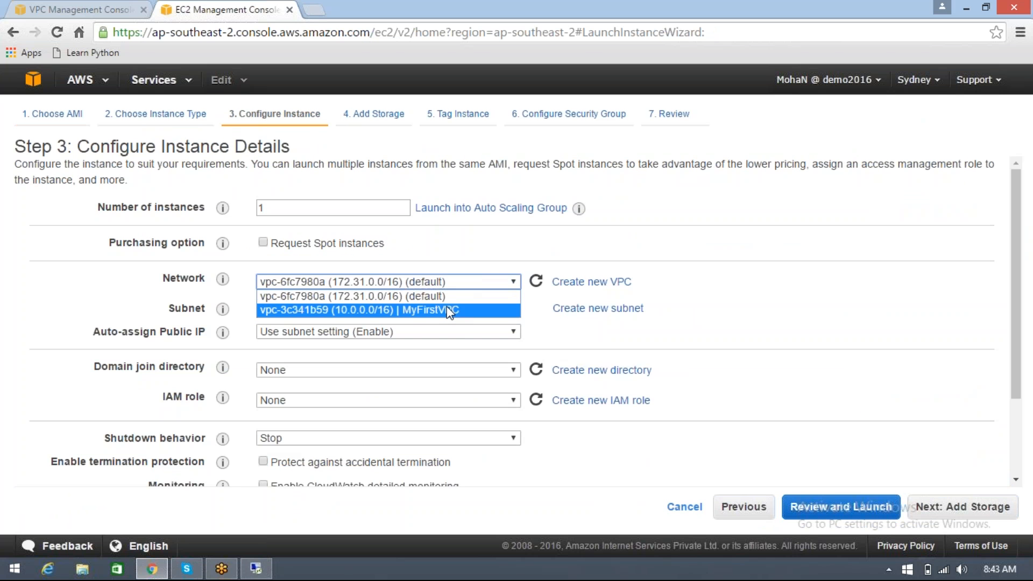
{"action": "left_click", "coordinate": [455, 310]}
{"action": "left_click", "coordinate": [486, 309]}
{"action": "left_click", "coordinate": [472, 322]}
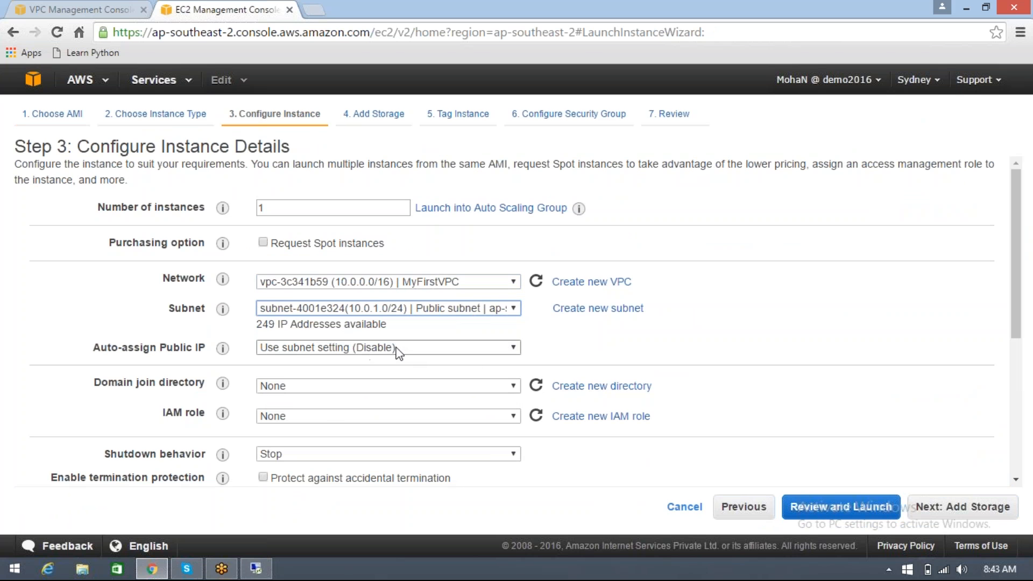
{"action": "left_click", "coordinate": [426, 352]}
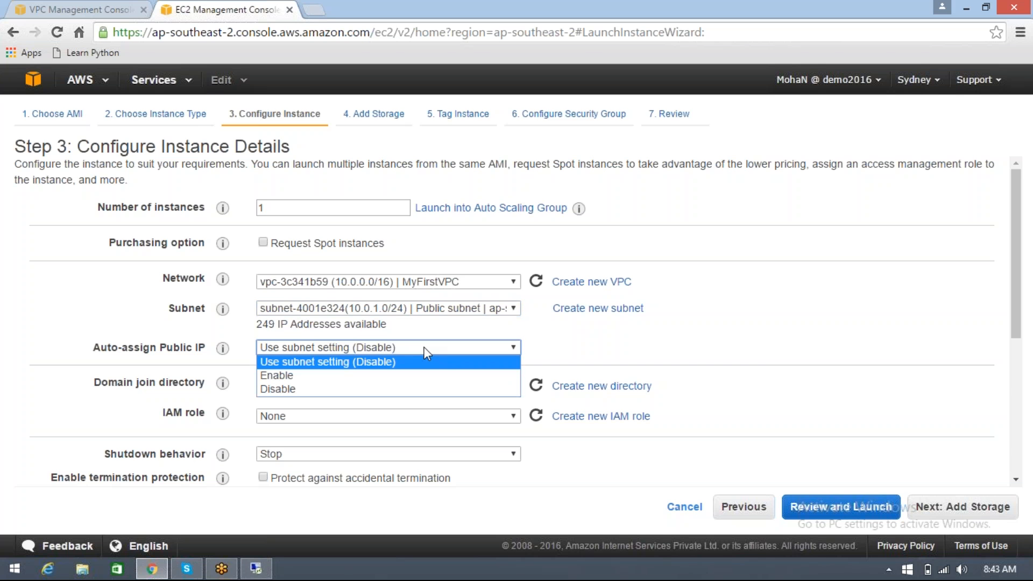
{"action": "left_click", "coordinate": [380, 372]}
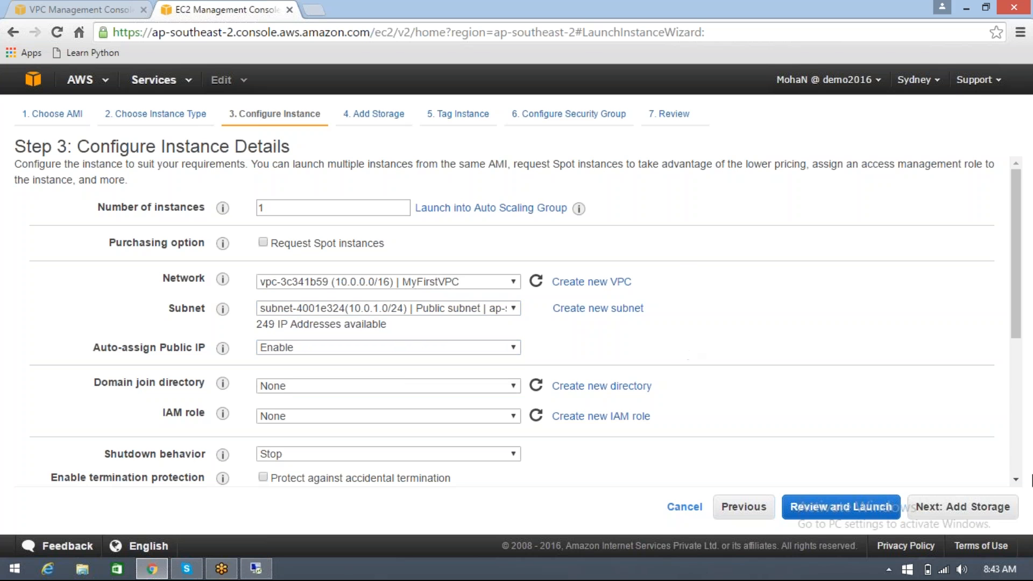
Accept the default storage and set the instance's Name tag to MyWebServer
{"action": "left_click", "coordinate": [952, 507]}
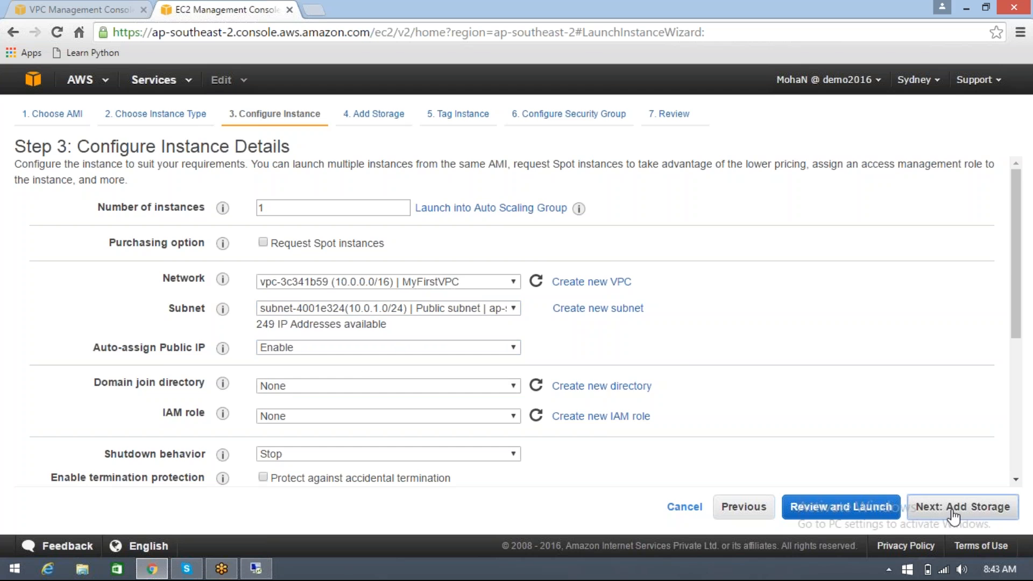
{"action": "left_click", "coordinate": [953, 513]}
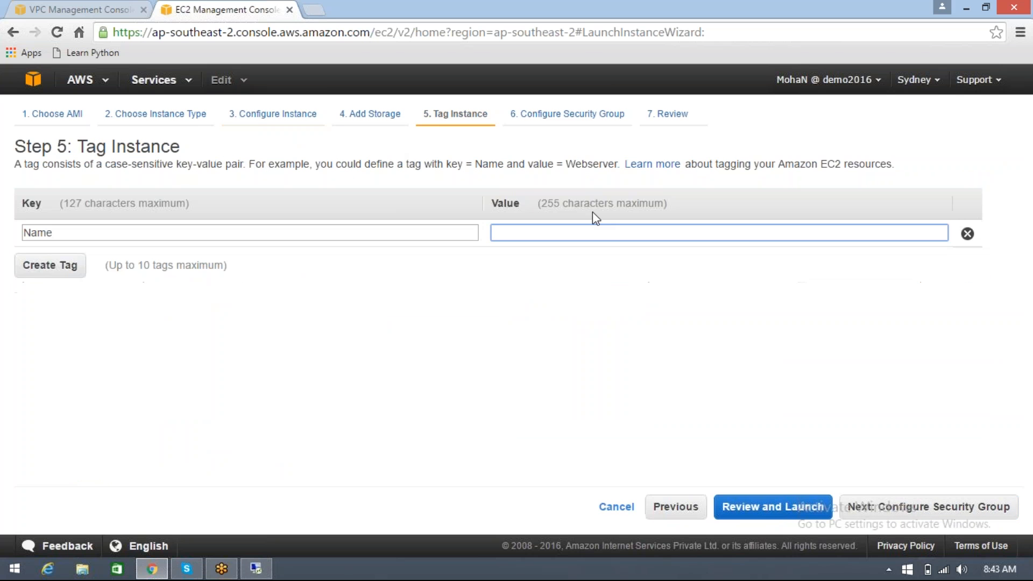
{"action": "type", "text": "m"}
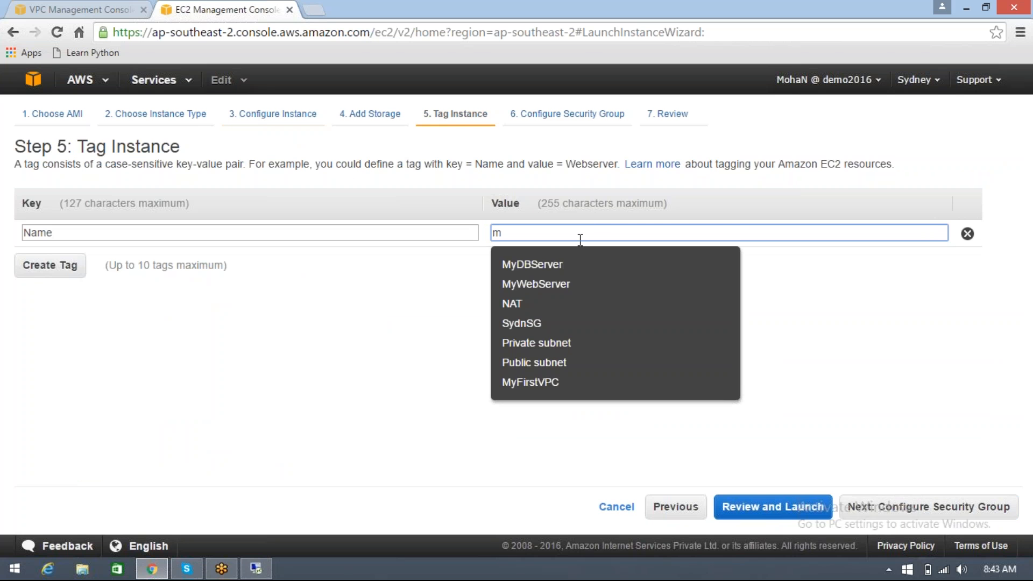
{"action": "left_click", "coordinate": [564, 281]}
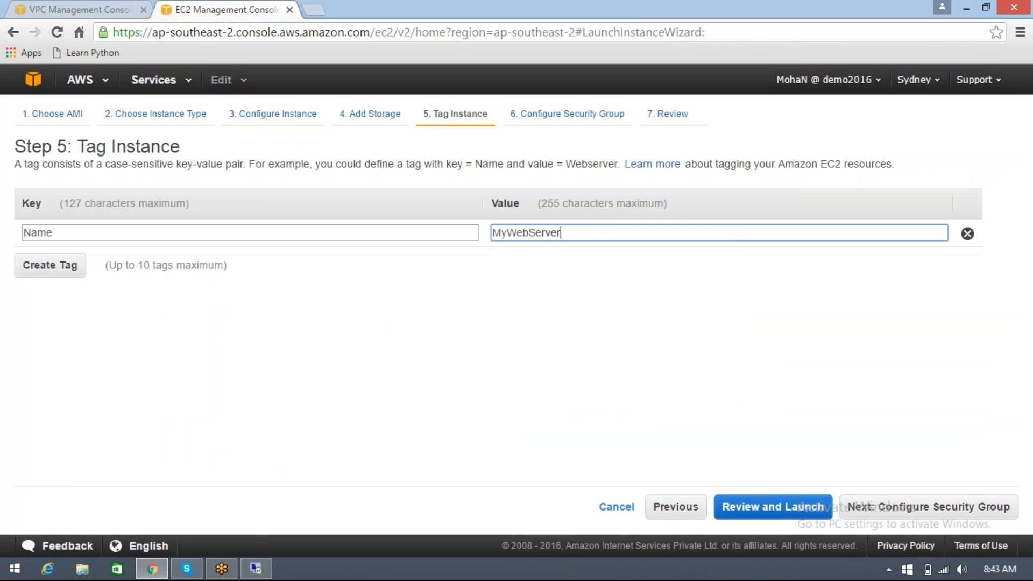
{"action": "left_click", "coordinate": [945, 518]}
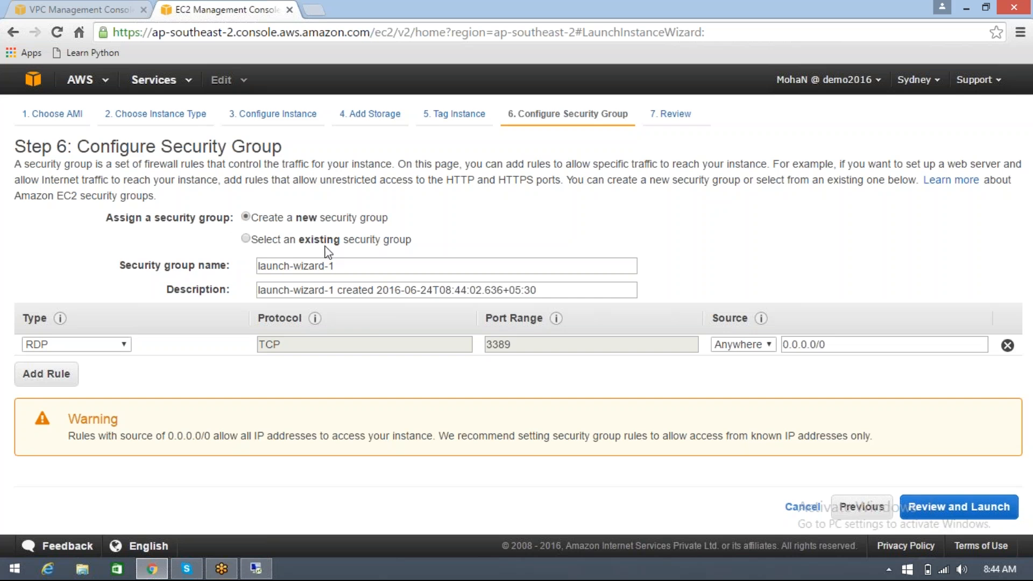
Assign the existing MyVPCsg security group to the instance and proceed to the launch review
{"action": "left_click", "coordinate": [245, 240]}
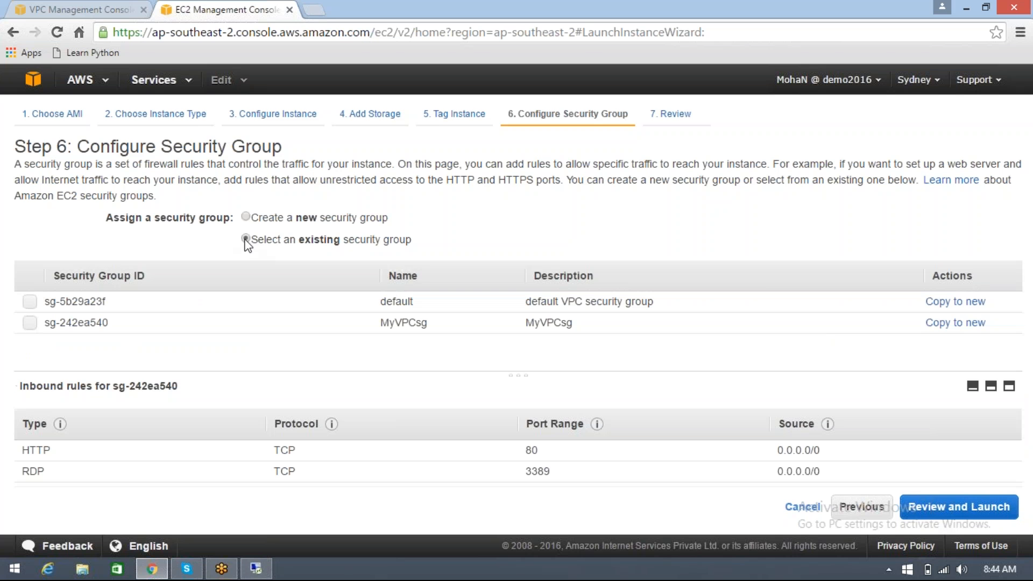
{"action": "left_click", "coordinate": [366, 325]}
{"action": "left_click", "coordinate": [960, 507]}
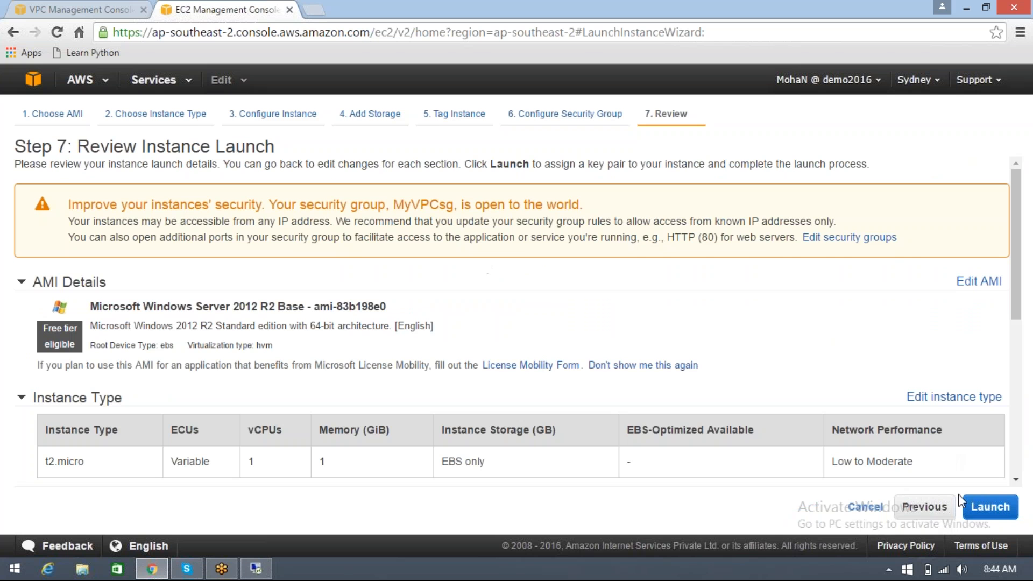
Launch the instance with the existing SydnKP key pair, acknowledging access to its private key file, and view the instances list
{"action": "left_click", "coordinate": [971, 506]}
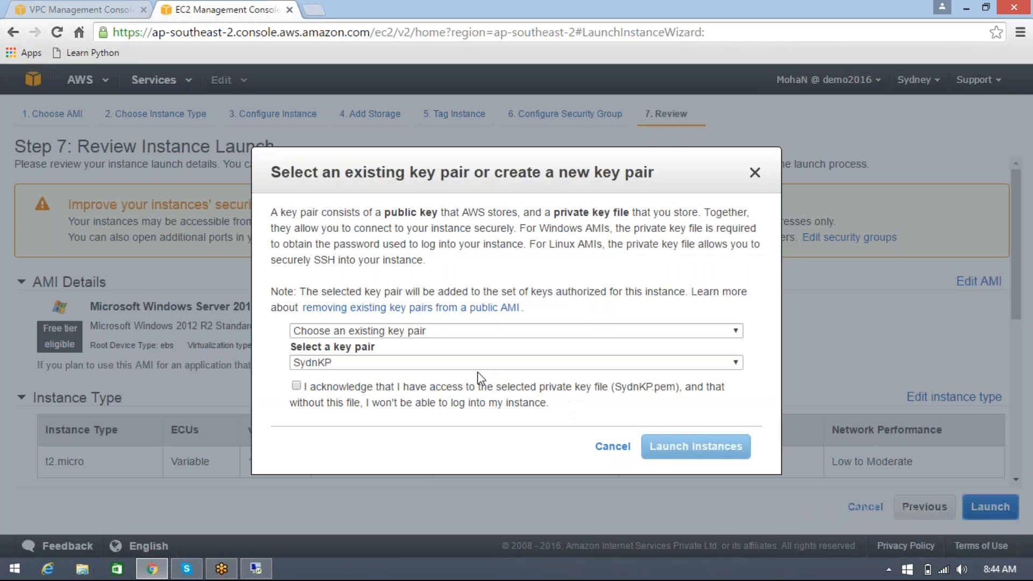
{"action": "left_click", "coordinate": [463, 401]}
{"action": "left_click", "coordinate": [672, 446]}
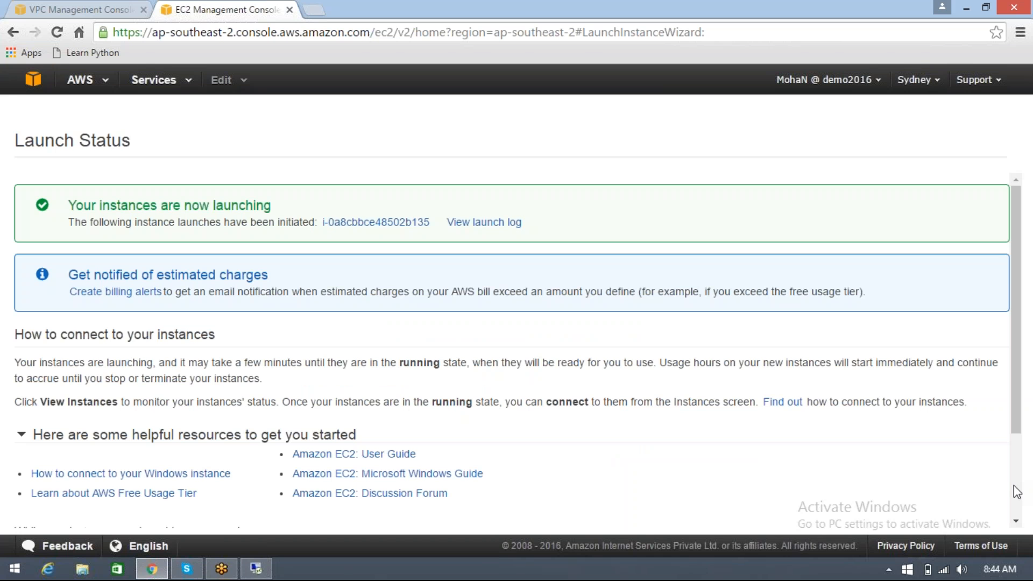
{"action": "scroll", "coordinate": [1018, 491], "scroll_direction": "down", "scroll_amount": 1}
{"action": "scroll", "coordinate": [1018, 492], "scroll_direction": "down", "scroll_amount": 3}
{"action": "left_click", "coordinate": [968, 514]}
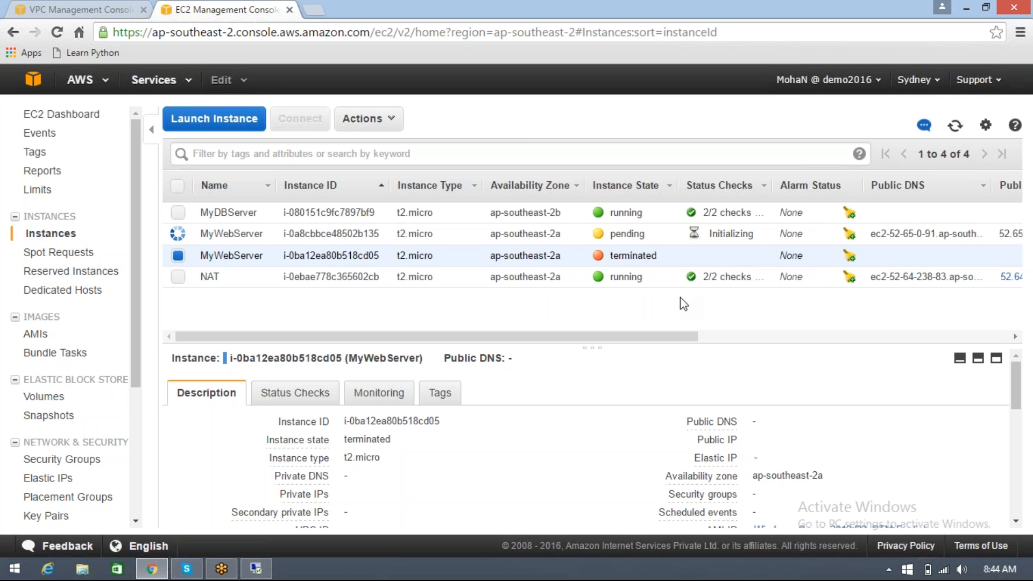
Check the details of MyDBServer and the new MyWebServer, and try to retrieve the web server's default Windows administrator password
{"action": "left_click", "coordinate": [438, 215]}
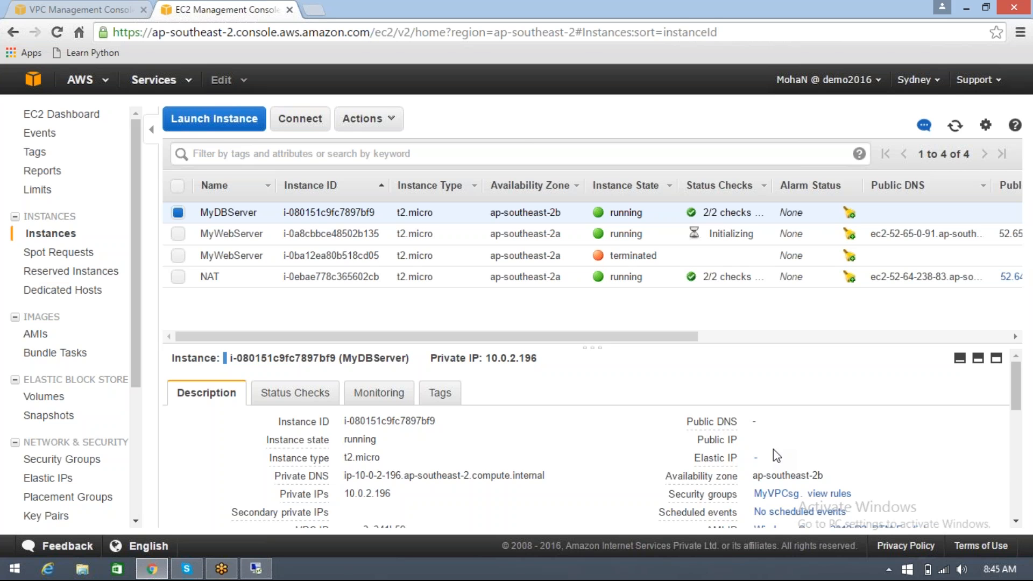
{"action": "left_click", "coordinate": [482, 231]}
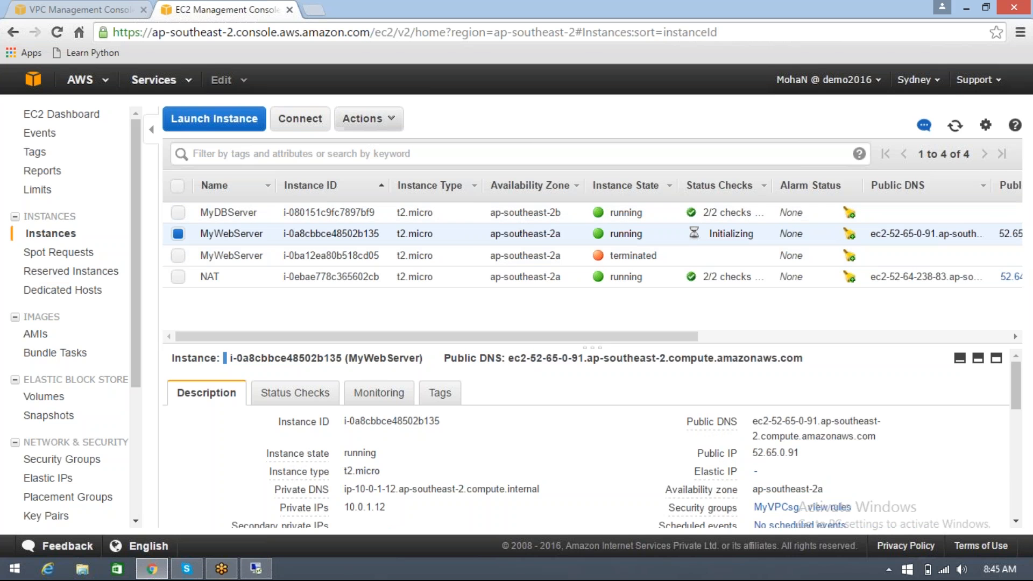
{"action": "left_click", "coordinate": [376, 121]}
{"action": "left_click", "coordinate": [379, 164]}
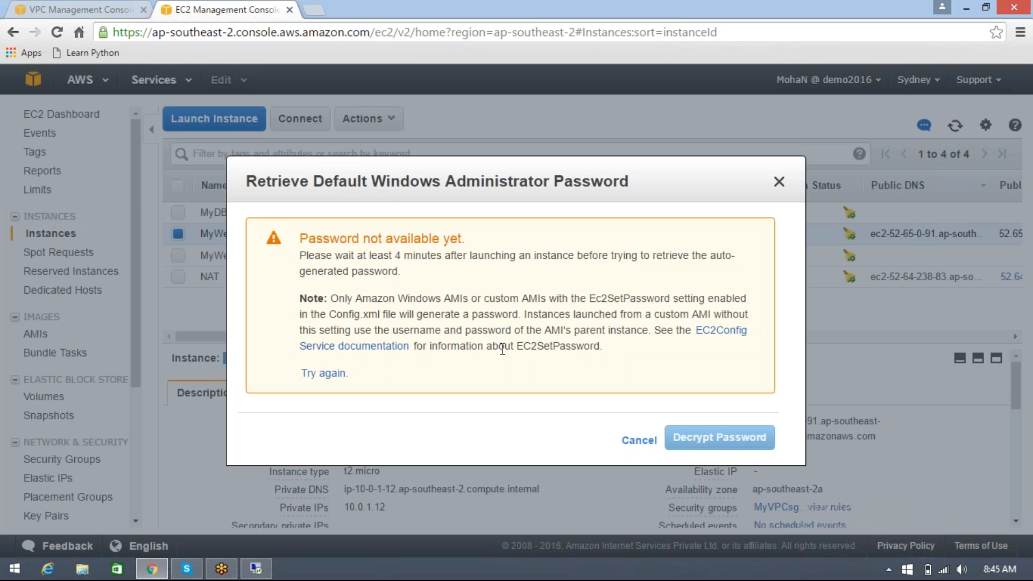
{"action": "left_click", "coordinate": [639, 441]}
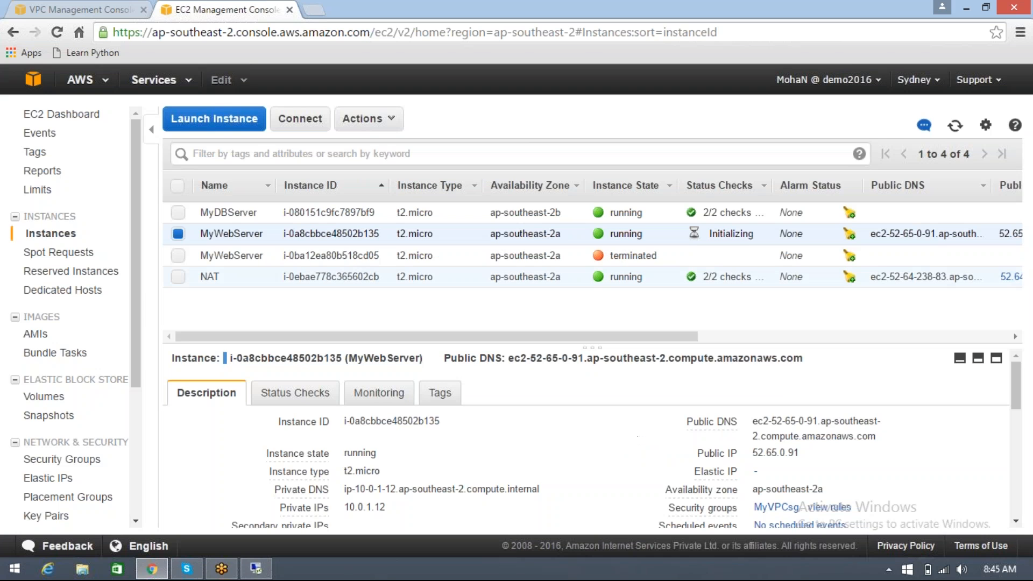
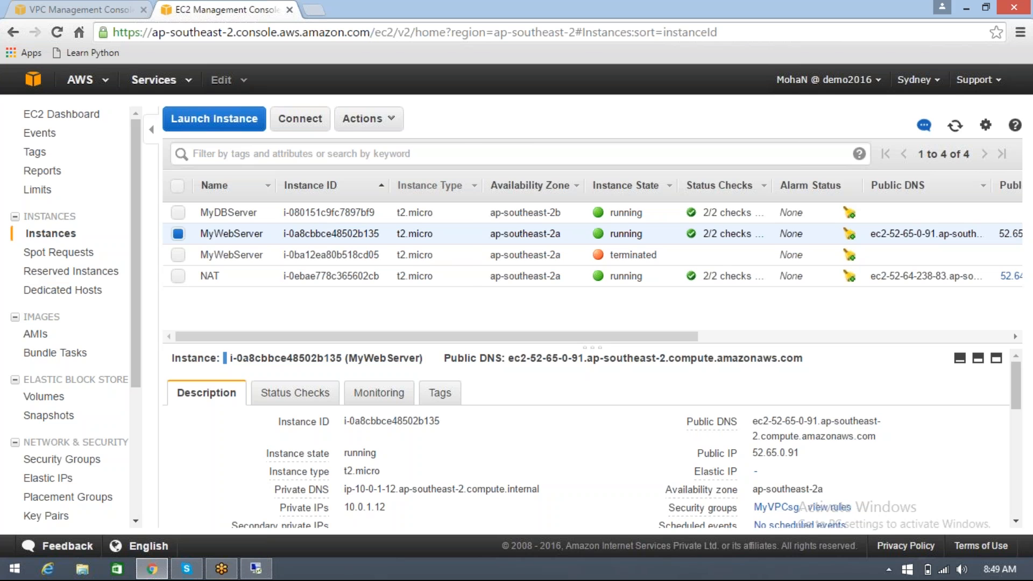
Decrypt MyWebServer's default Windows administrator password using the SydnKP.pem key file from Downloads
{"action": "left_click", "coordinate": [368, 119]}
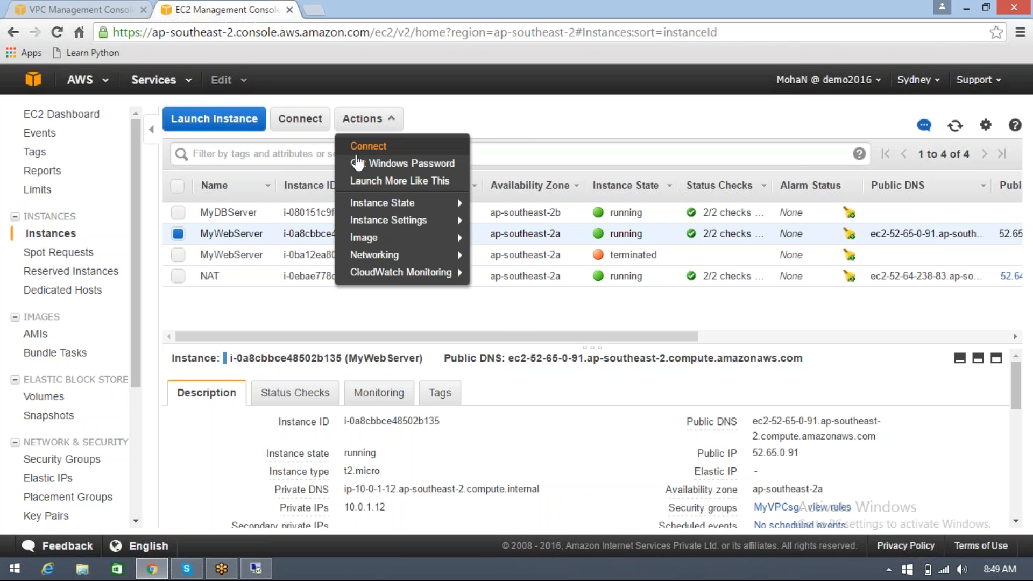
{"action": "left_click", "coordinate": [374, 167]}
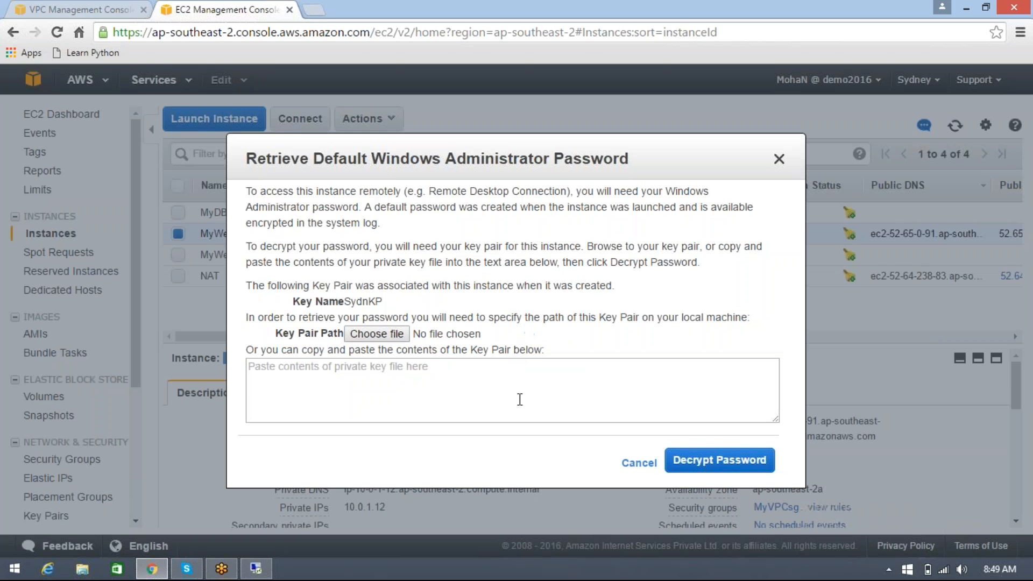
{"action": "left_click", "coordinate": [365, 334]}
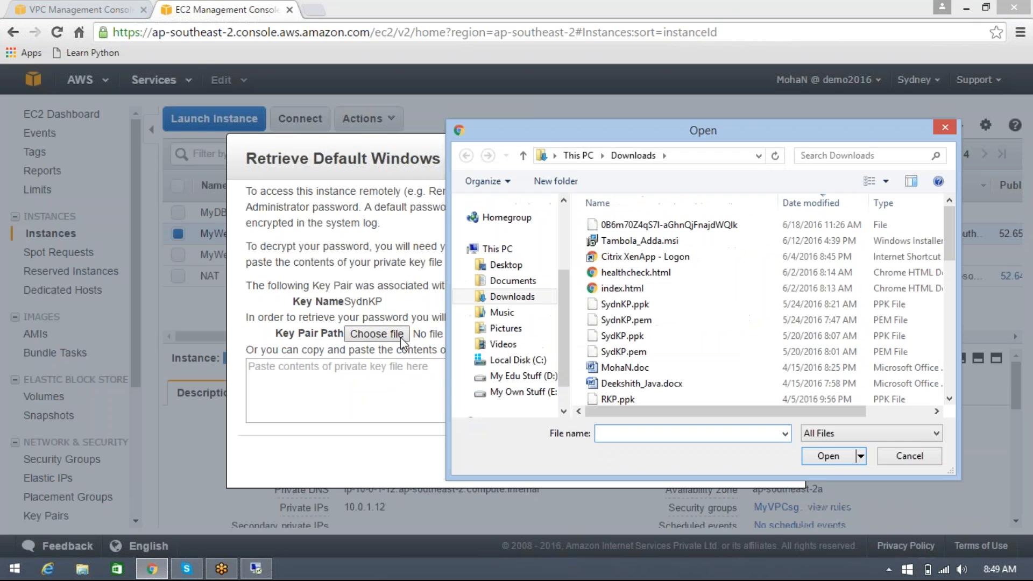
{"action": "left_click", "coordinate": [624, 320]}
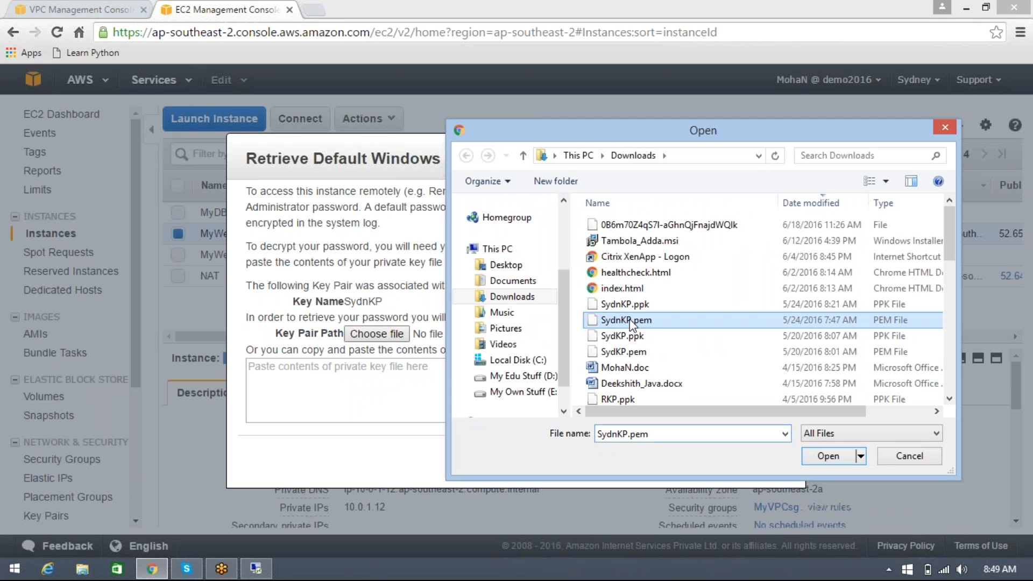
{"action": "left_click", "coordinate": [818, 458]}
{"action": "left_click", "coordinate": [686, 460]}
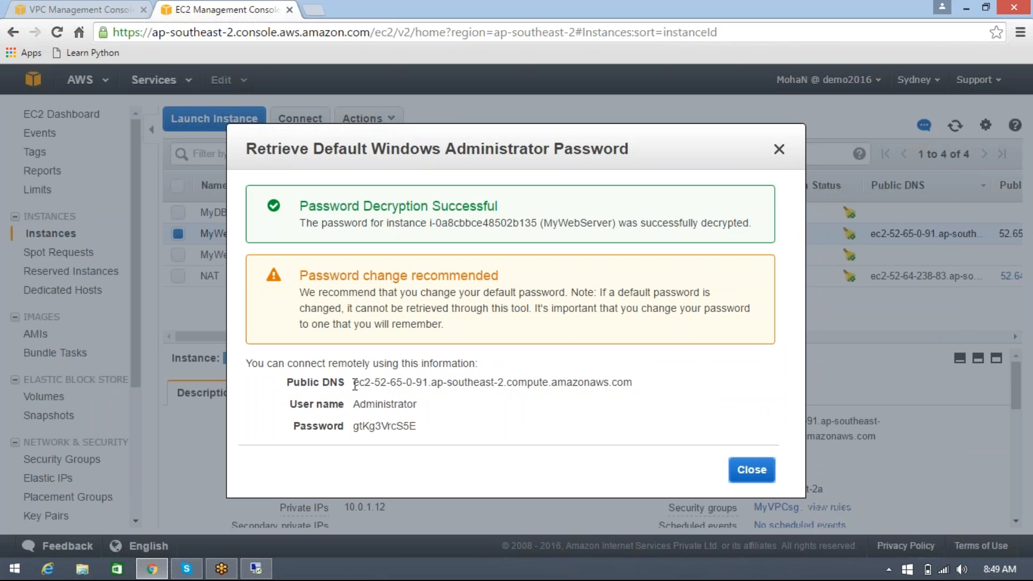
Copy the web server's public DNS ec2-52-65-0-91.ap-southeast-2.compute.amazonaws.com into Remote Desktop Connection and start connecting
{"action": "left_click_drag", "start_coordinate": [354, 382], "coordinate": [632, 383]}
{"action": "key", "text": "ctrl+c"}
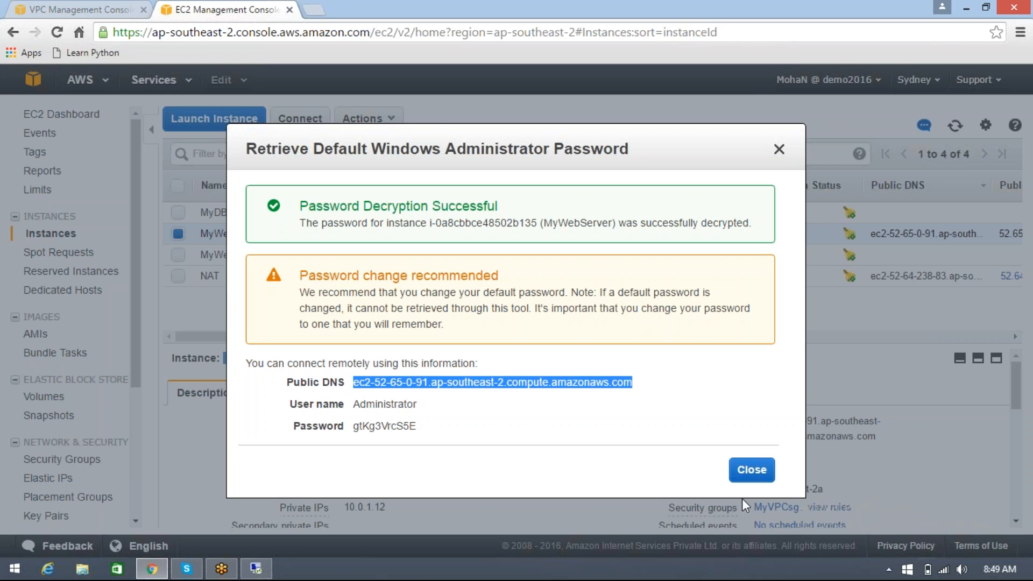
{"action": "left_click", "coordinate": [257, 569]}
{"action": "double_click", "coordinate": [447, 187]}
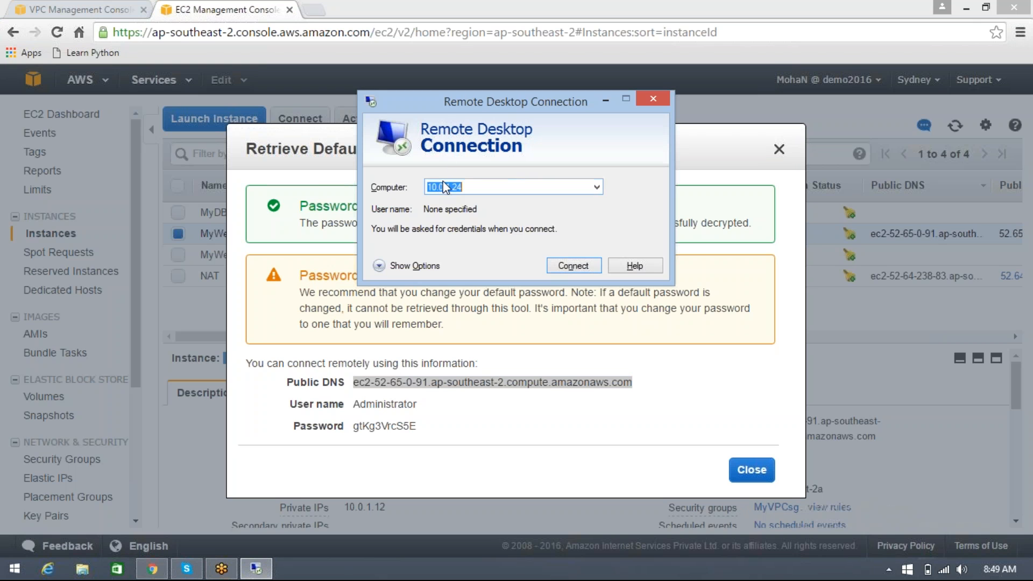
{"action": "key", "text": "ctrl+v"}
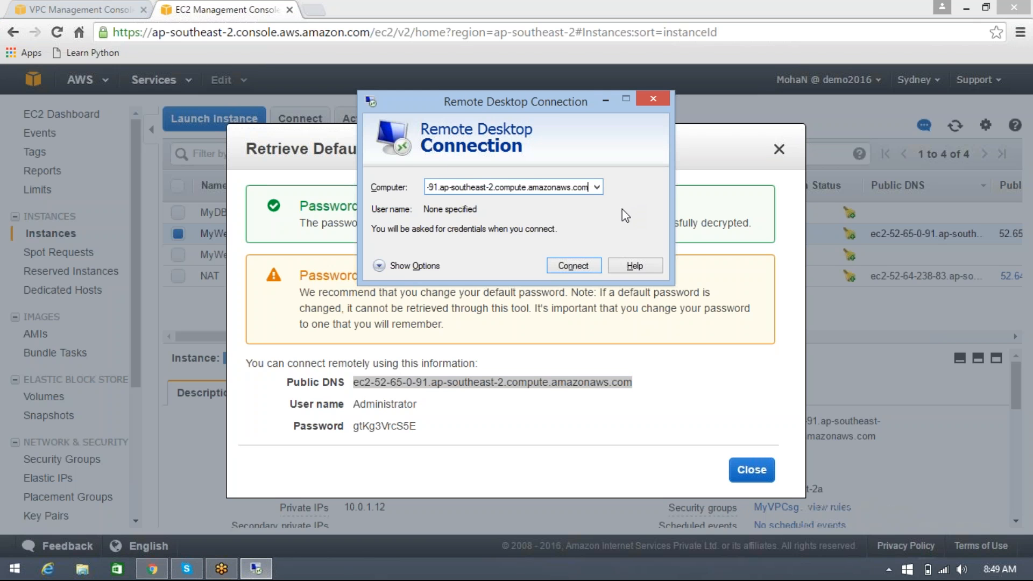
{"action": "left_click", "coordinate": [599, 265]}
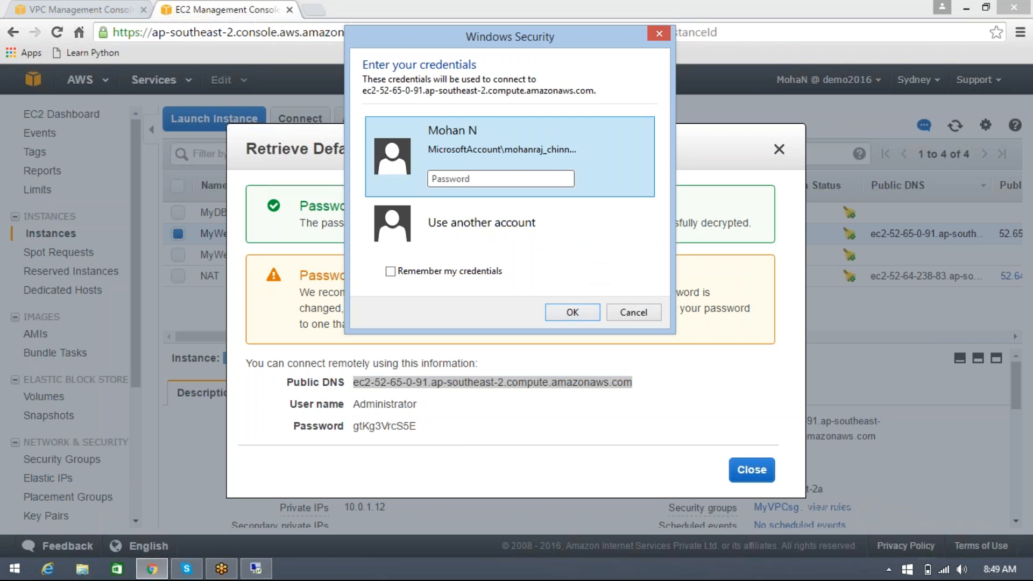
Choose another account for the remote login and enter the copied user name Administrator
{"action": "left_click", "coordinate": [515, 424]}
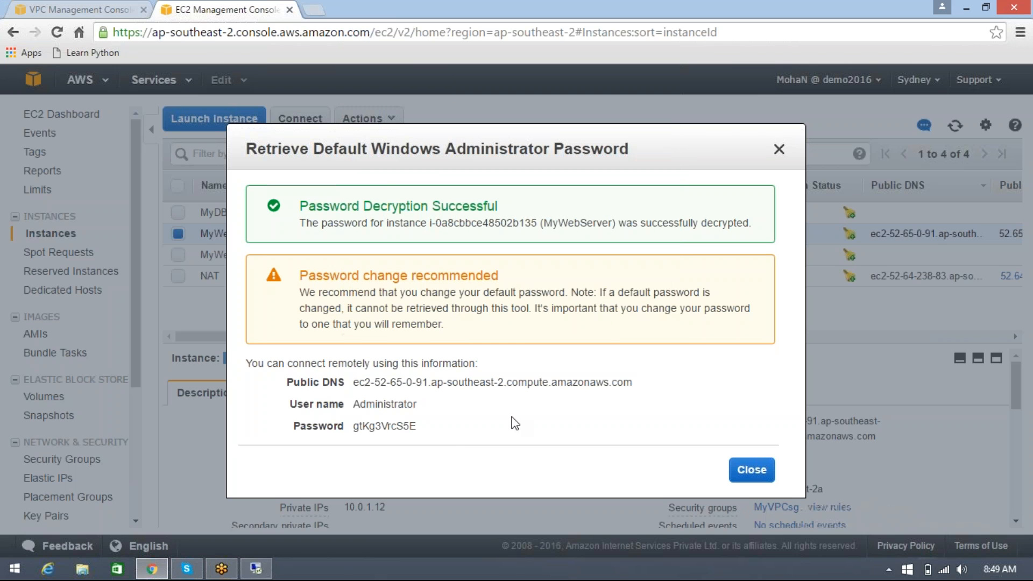
{"action": "double_click", "coordinate": [382, 405]}
{"action": "key", "text": "ctrl+c"}
{"action": "key", "text": "alt+Tab"}
{"action": "left_click", "coordinate": [451, 245]}
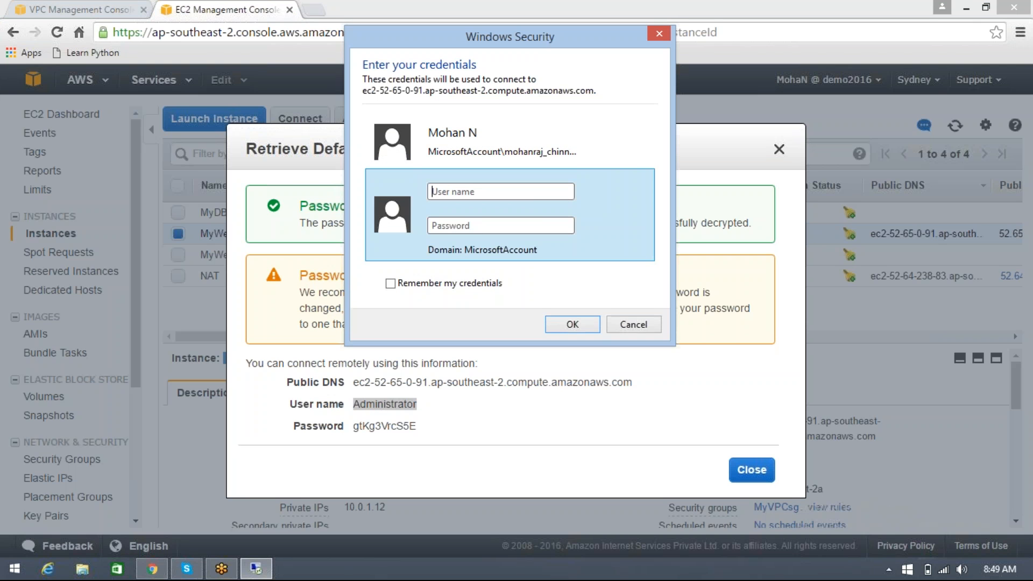
{"action": "left_click", "coordinate": [480, 193]}
{"action": "key", "text": "ctrl+v"}
Enter the decrypted administrator password and connect to the web server despite the untrusted certificate
{"action": "left_click", "coordinate": [460, 225]}
{"action": "key", "text": "alt+Tab"}
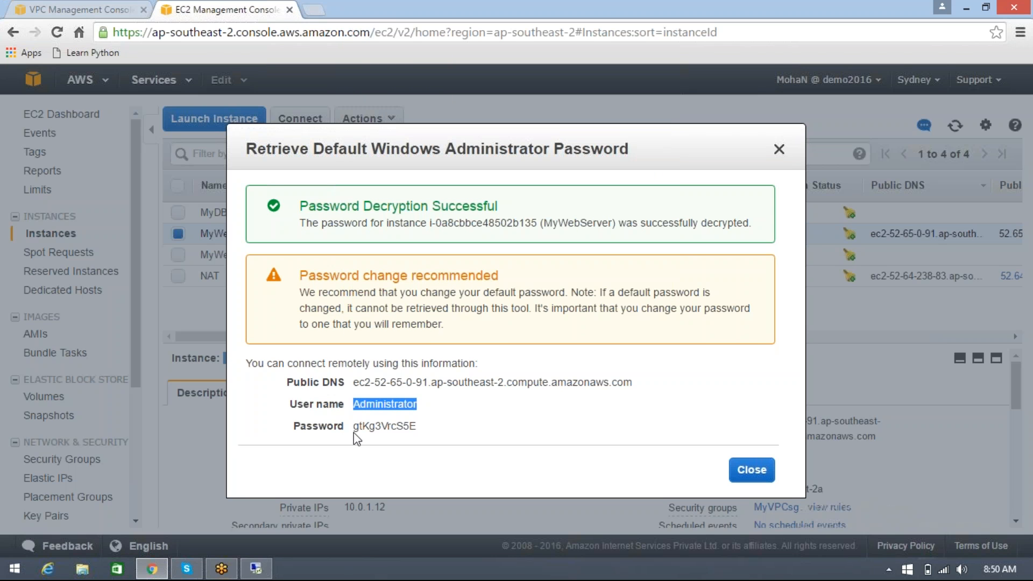
{"action": "double_click", "coordinate": [360, 426]}
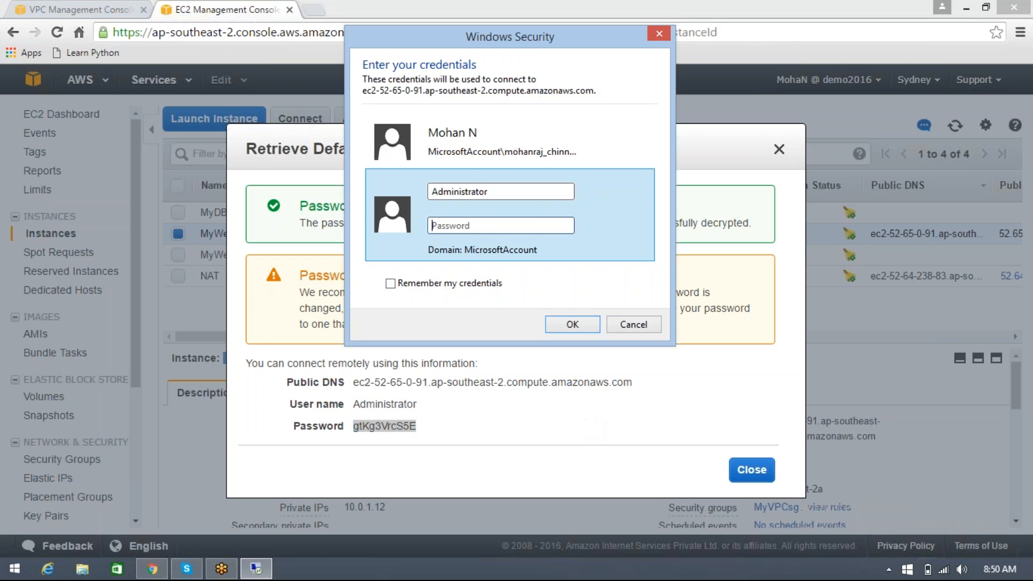
{"action": "key", "text": "ctrl+v"}
{"action": "left_click", "coordinate": [585, 325]}
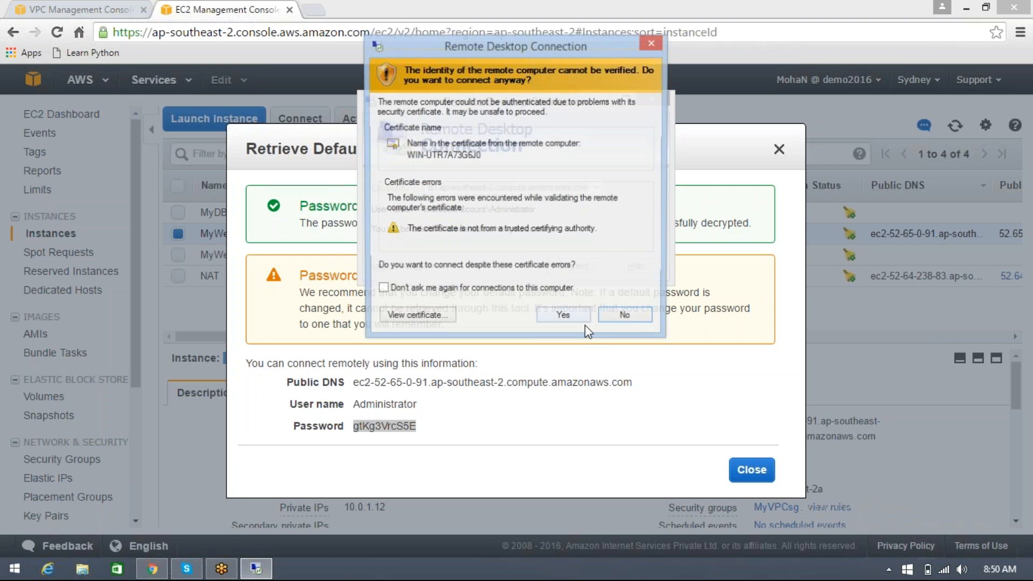
{"action": "left_click", "coordinate": [562, 314]}
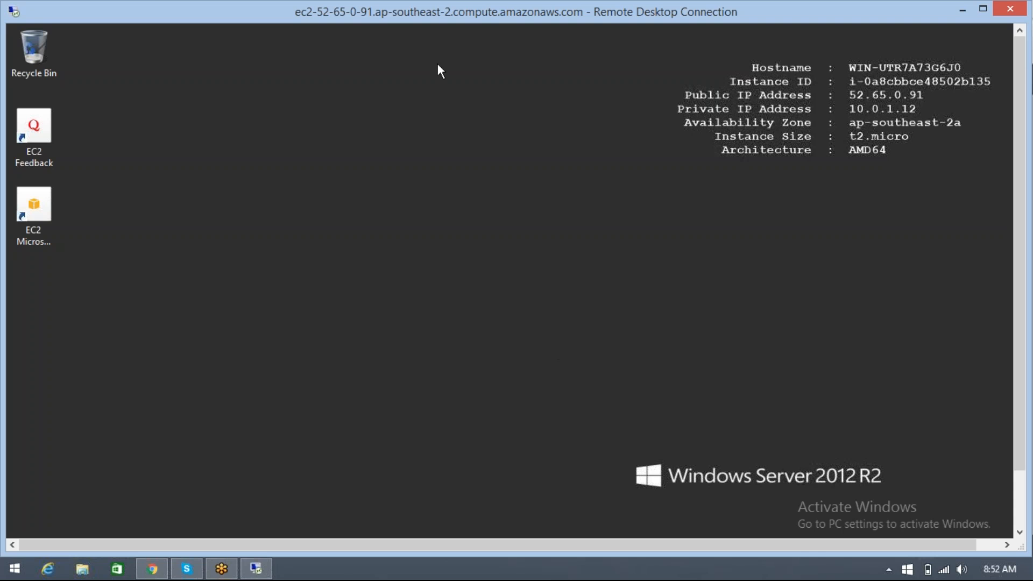
Switch to the browser, open Gmail in a new tab and sign in to the first listed account with its password
{"action": "left_click", "coordinate": [152, 569]}
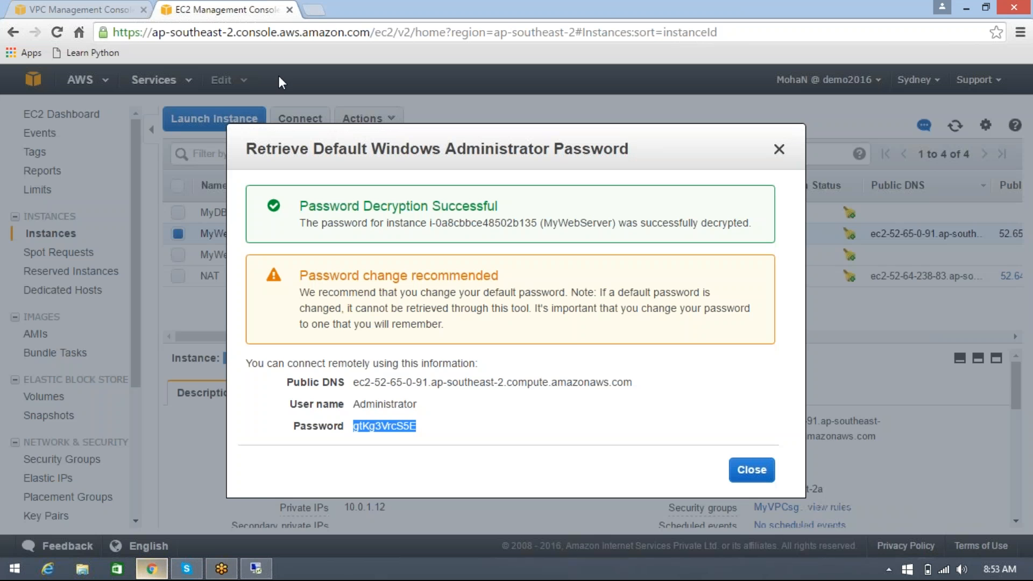
{"action": "left_click", "coordinate": [311, 9]}
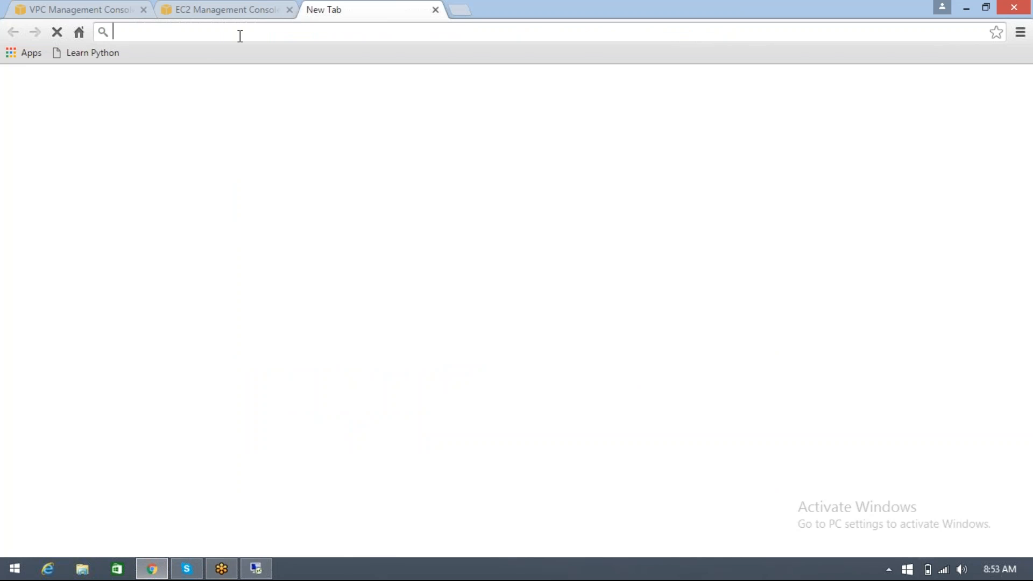
{"action": "type", "text": "gmail.com"}
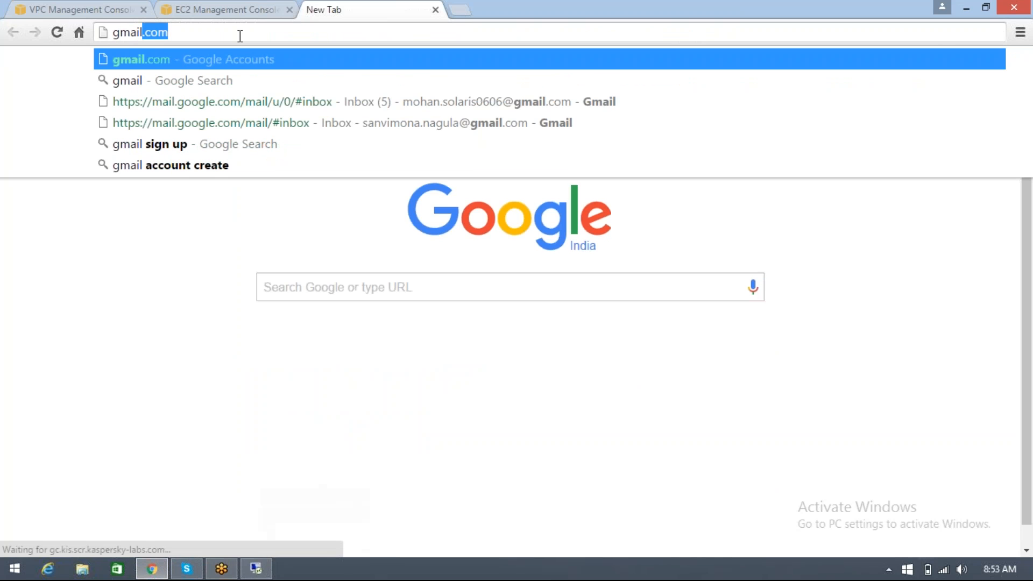
{"action": "key", "text": "Return"}
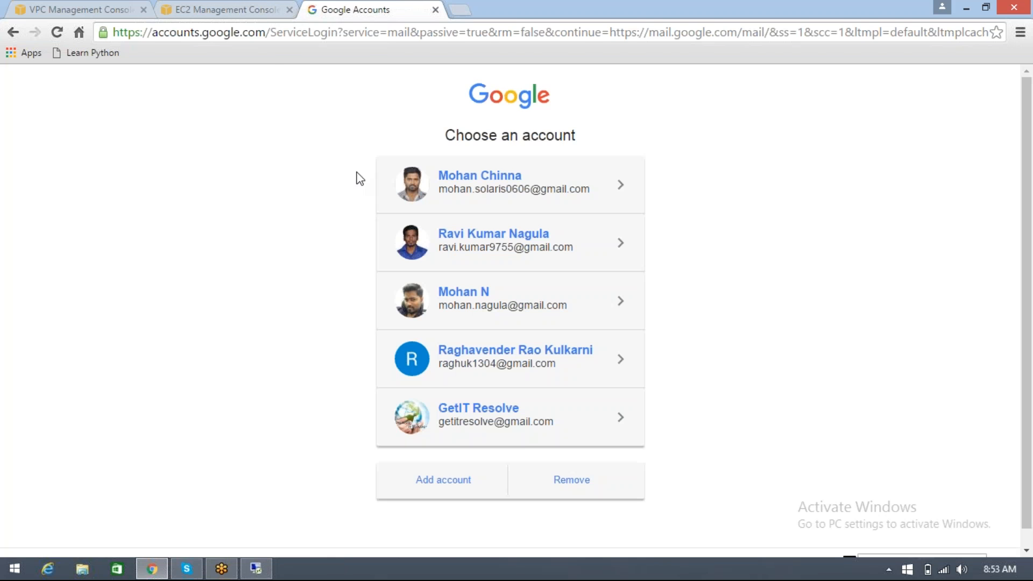
{"action": "left_click", "coordinate": [515, 197]}
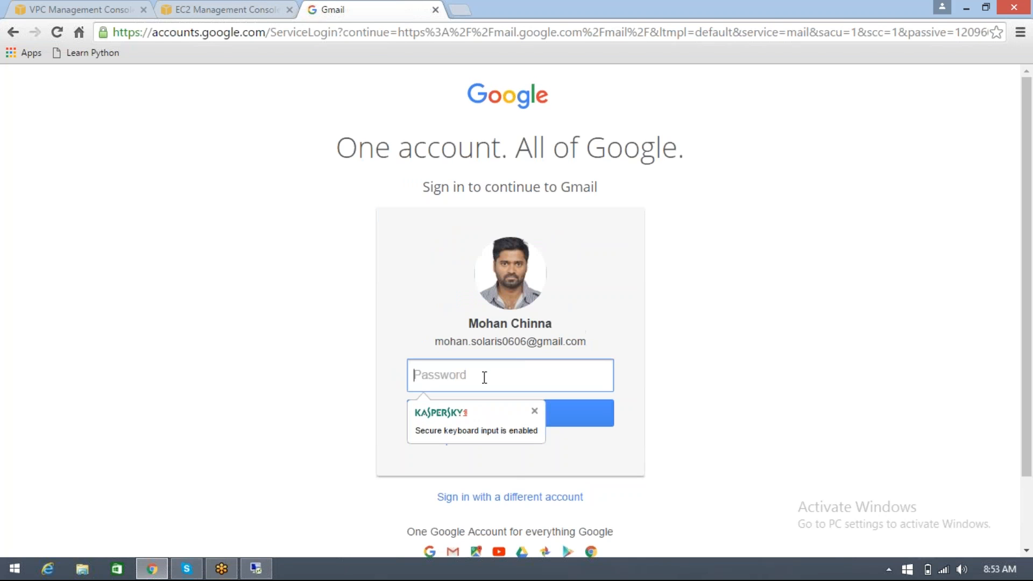
{"action": "type", "text": "•••••••••"}
{"action": "key", "text": "Return"}
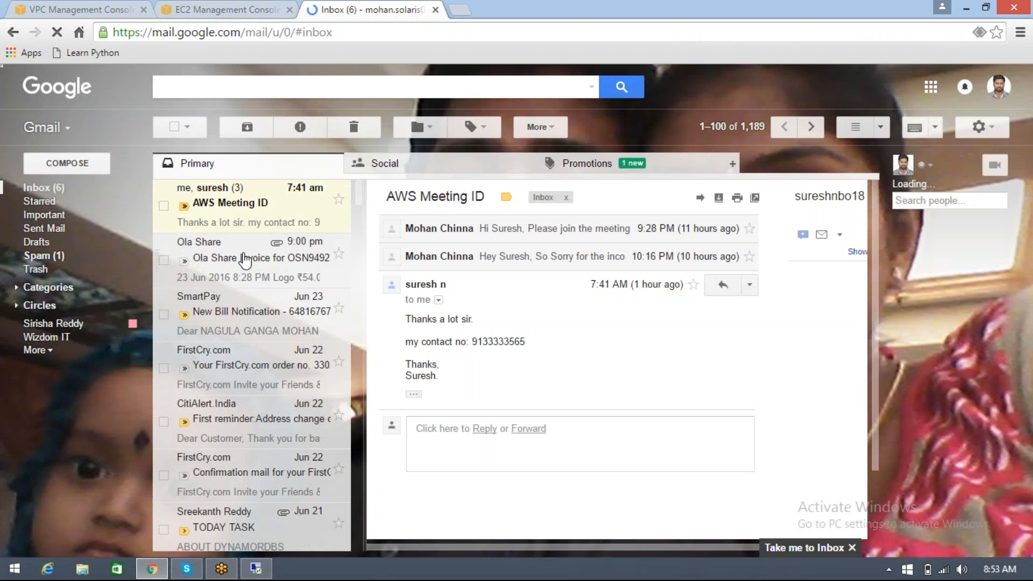
Look through the recent inbox messages and open the one titled TODAY TASK
{"action": "left_click", "coordinate": [245, 260]}
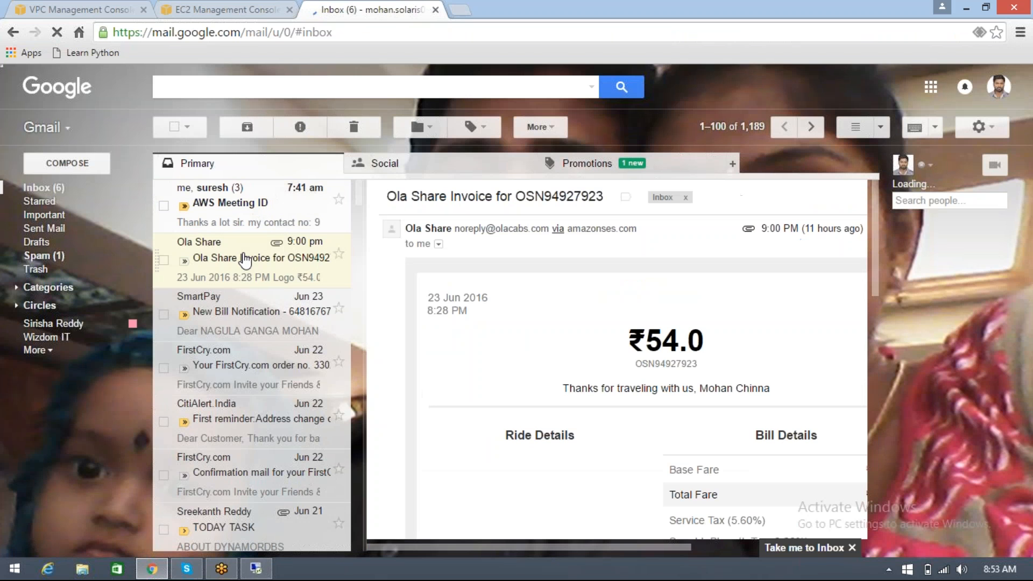
{"action": "left_click", "coordinate": [241, 322]}
{"action": "left_click", "coordinate": [234, 377]}
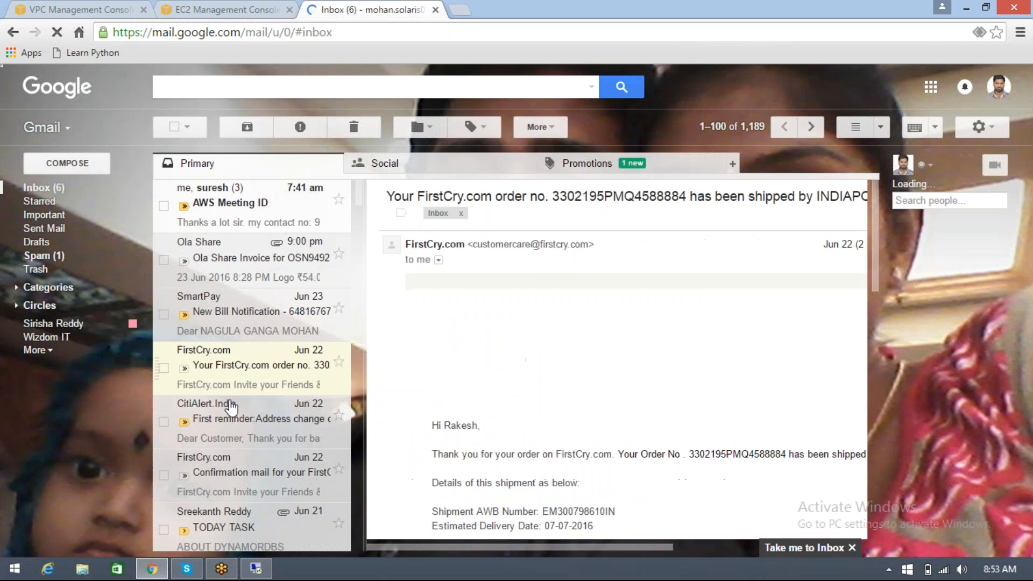
{"action": "left_click", "coordinate": [232, 407]}
{"action": "left_click", "coordinate": [229, 470]}
{"action": "scroll", "coordinate": [229, 466], "scroll_direction": "down", "scroll_amount": 1}
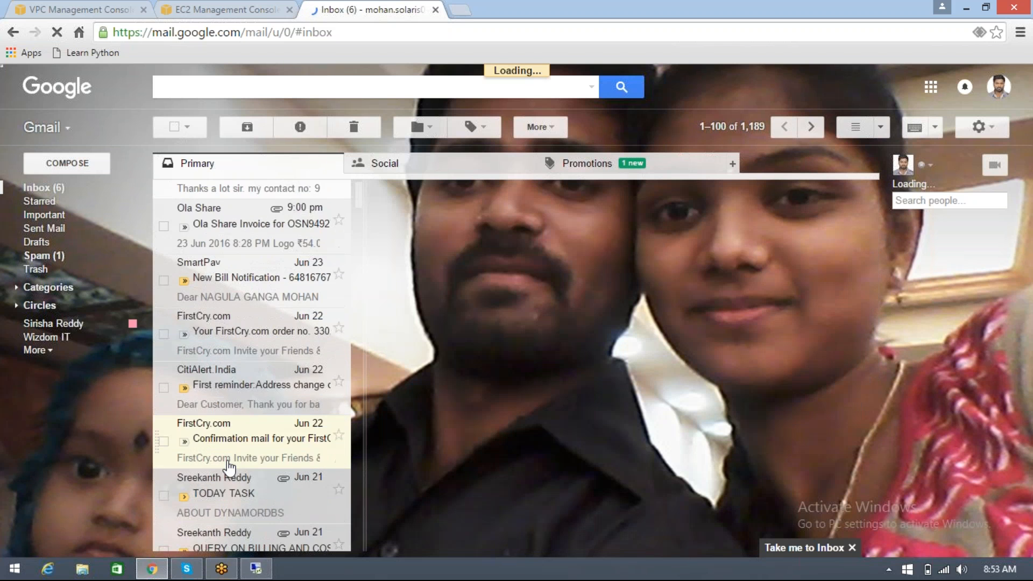
{"action": "scroll", "coordinate": [229, 466], "scroll_direction": "down", "scroll_amount": 2}
{"action": "left_click", "coordinate": [256, 398]}
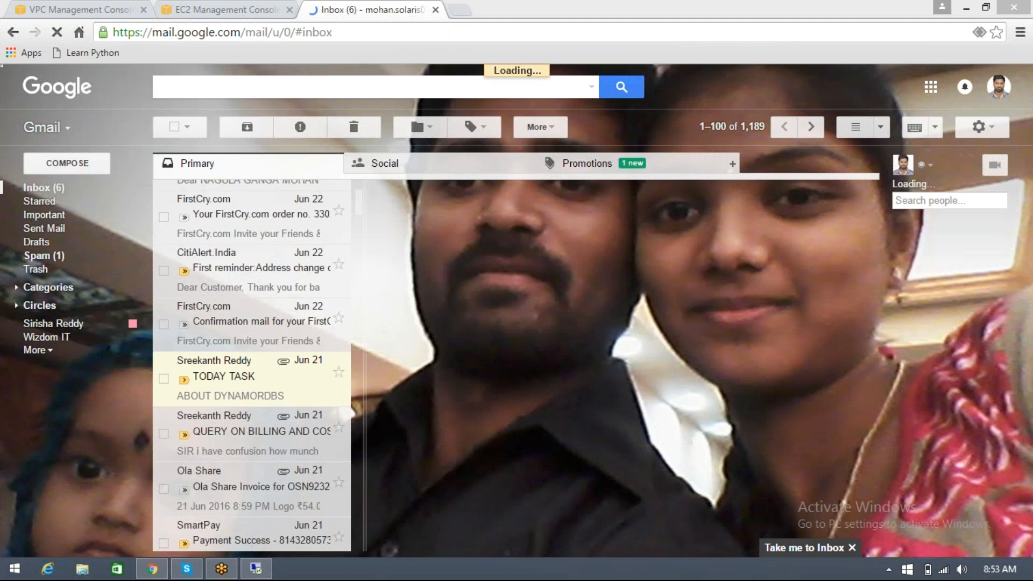
{"action": "left_click", "coordinate": [225, 398]}
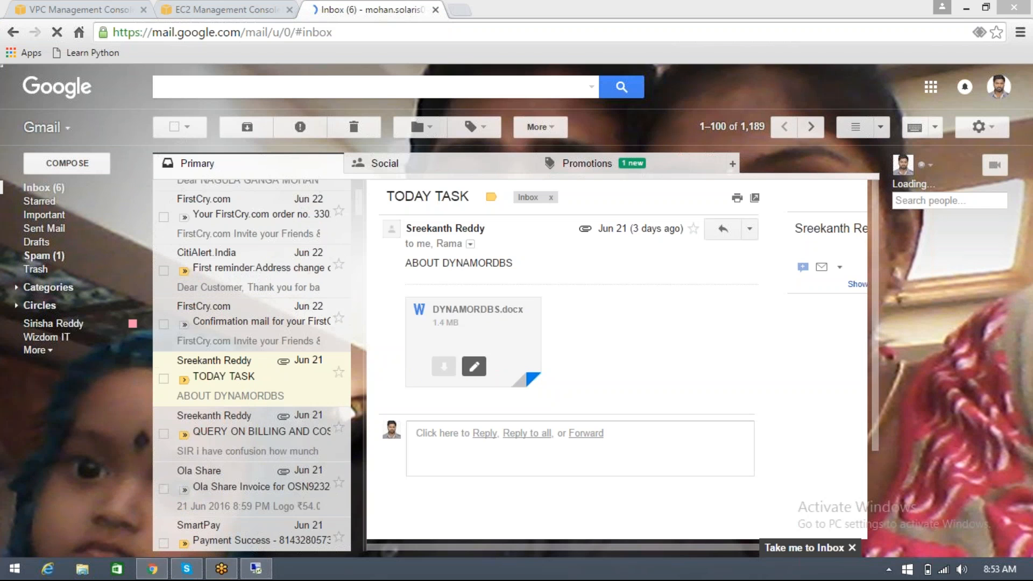
Preview the DYNAMORDBS.docx attachment and review its pages on creating tables, returning to the first page
{"action": "left_click", "coordinate": [462, 342]}
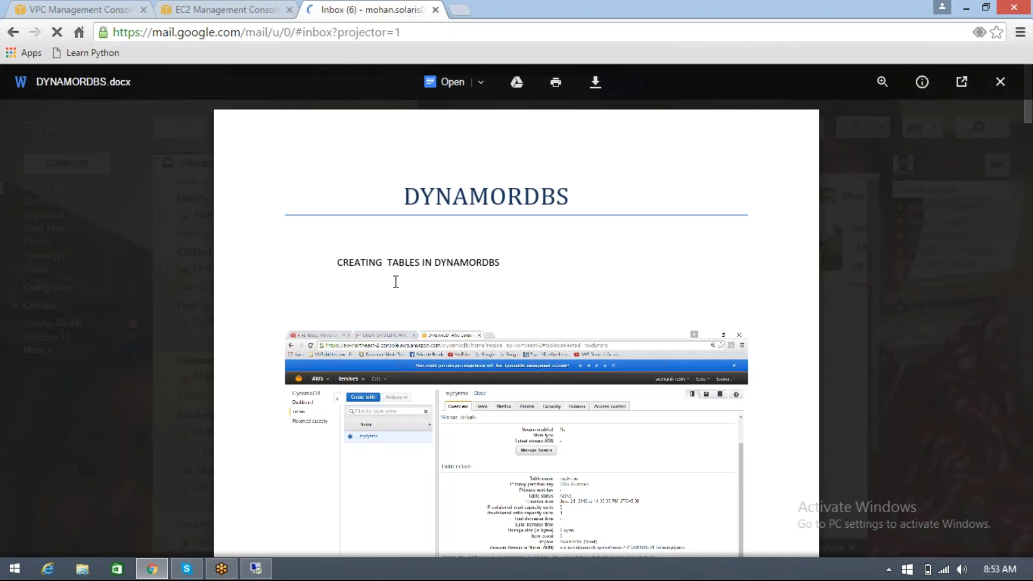
{"action": "scroll", "coordinate": [499, 285], "scroll_direction": "down", "scroll_amount": 4}
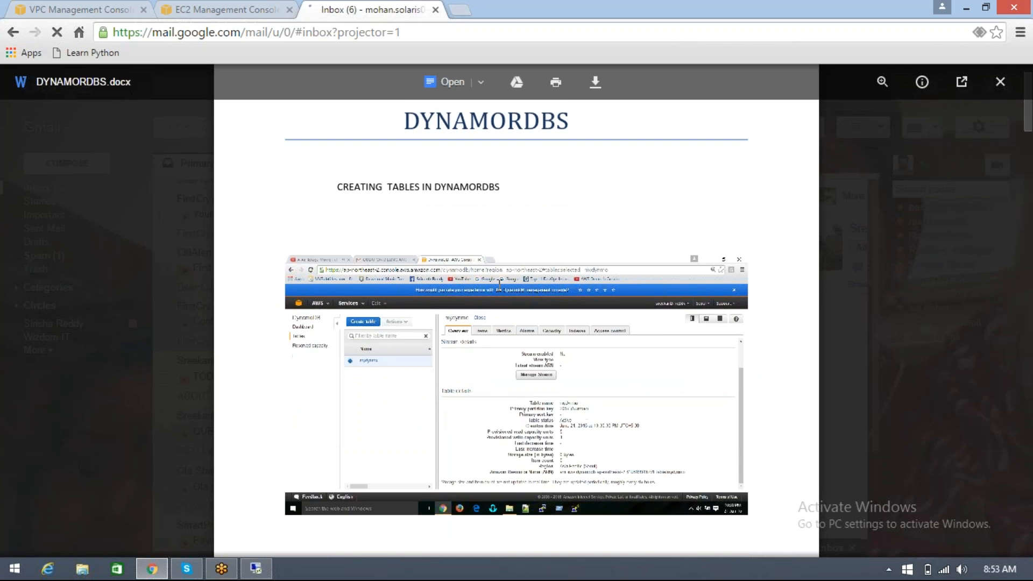
{"action": "scroll", "coordinate": [500, 286], "scroll_direction": "down", "scroll_amount": 5}
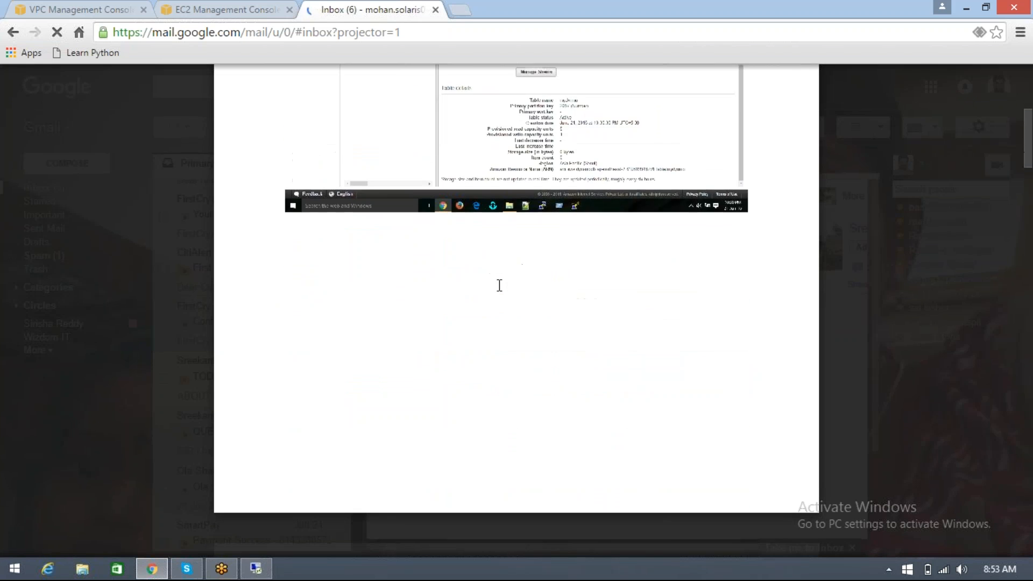
{"action": "scroll", "coordinate": [499, 286], "scroll_direction": "down", "scroll_amount": 4}
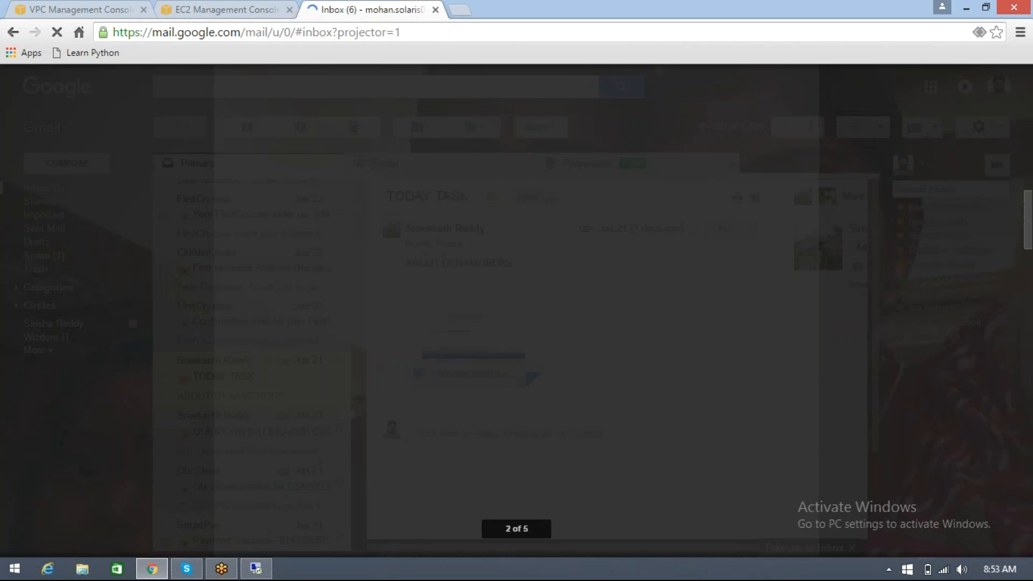
{"action": "scroll", "coordinate": [499, 286], "scroll_direction": "down", "scroll_amount": 4}
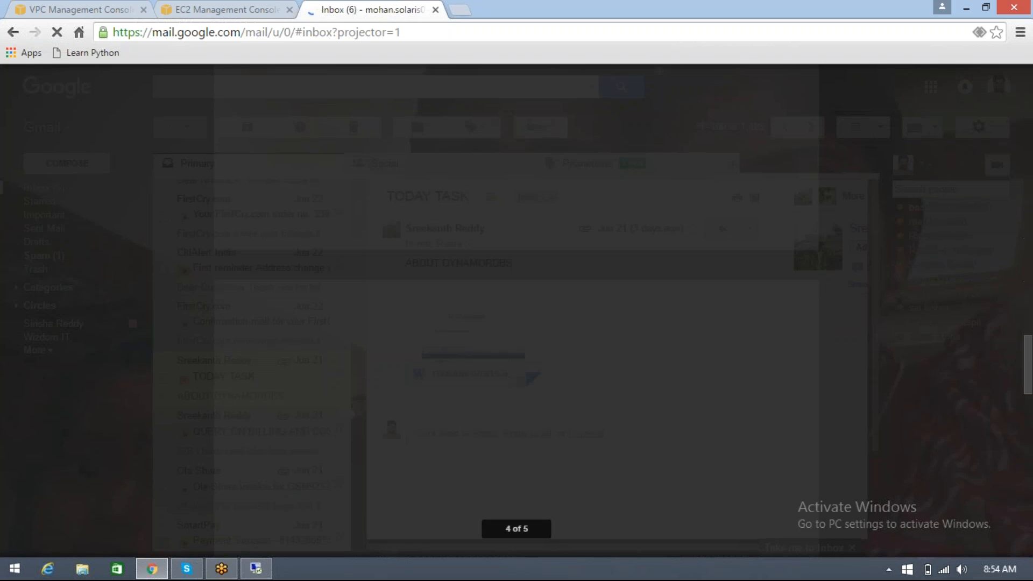
{"action": "scroll", "coordinate": [499, 286], "scroll_direction": "up", "scroll_amount": 3}
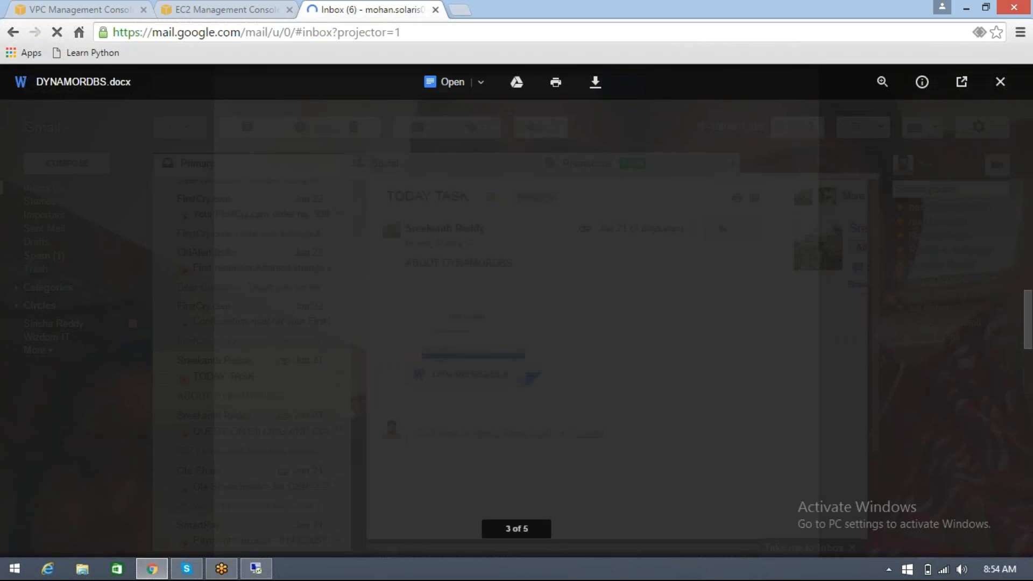
{"action": "scroll", "coordinate": [499, 286], "scroll_direction": "up", "scroll_amount": 5}
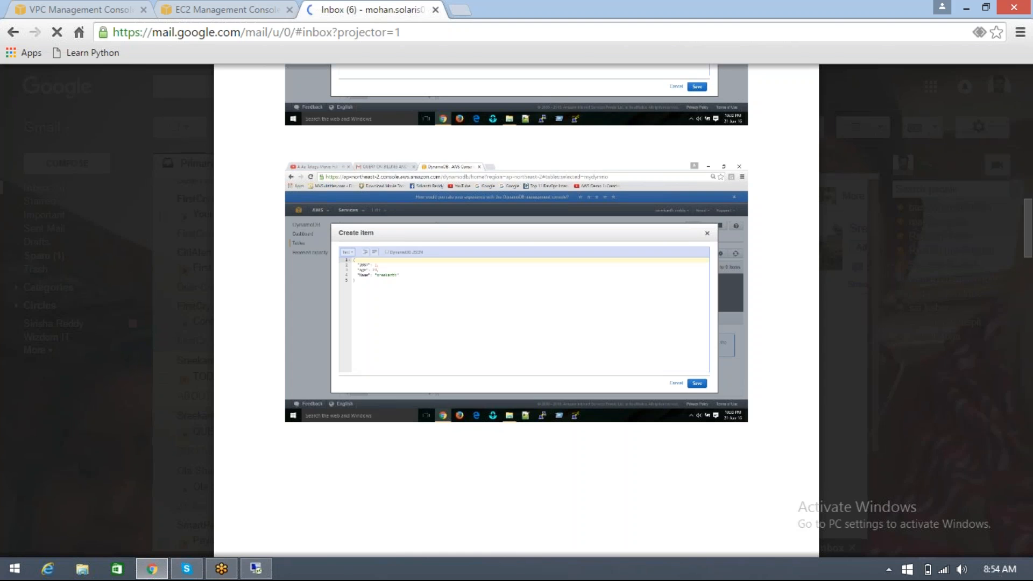
{"action": "scroll", "coordinate": [516, 301], "scroll_direction": "up", "scroll_amount": 10}
{"action": "scroll", "coordinate": [517, 301], "scroll_direction": "up", "scroll_amount": 2}
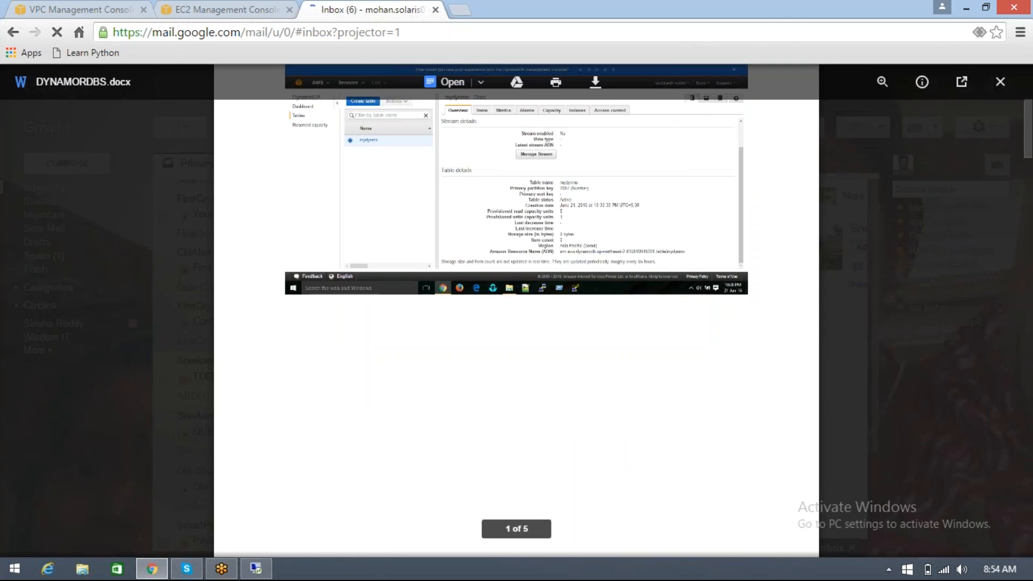
{"action": "scroll", "coordinate": [517, 302], "scroll_direction": "up", "scroll_amount": 3}
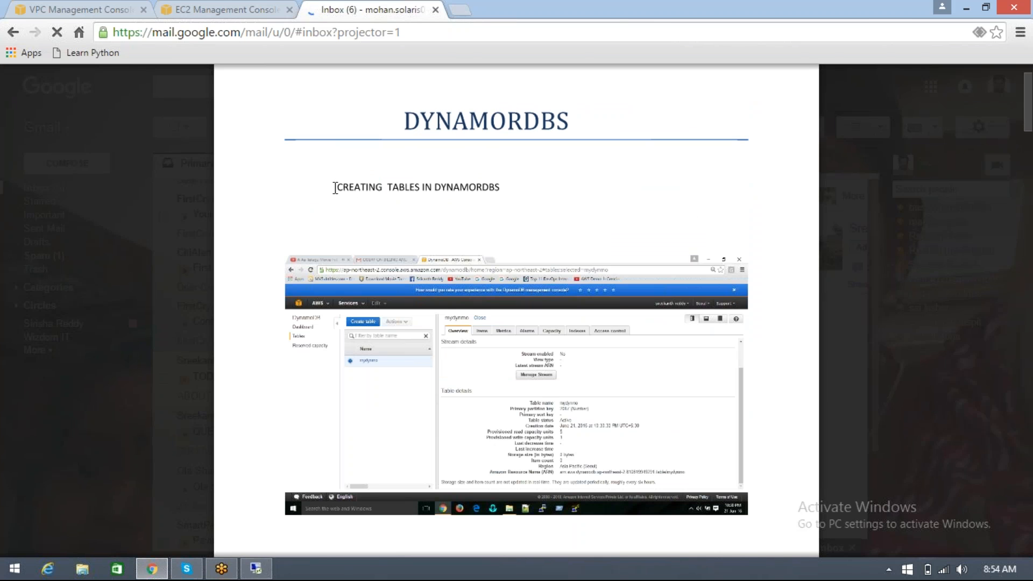
Review the heading and screenshot on creating tables in the DYNAMORDBS document, finishing by closing the preview
{"action": "left_click_drag", "start_coordinate": [335, 187], "coordinate": [503, 190]}
{"action": "left_click", "coordinate": [493, 229]}
{"action": "scroll", "coordinate": [491, 230], "scroll_direction": "down", "scroll_amount": 5}
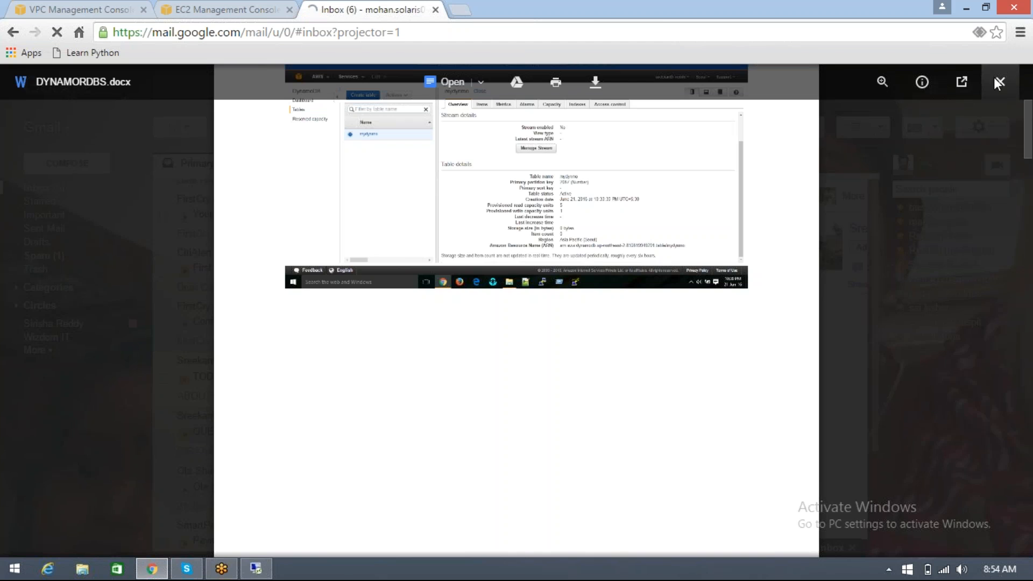
{"action": "left_click", "coordinate": [1001, 78]}
Dismiss the web server's decrypted password details in the EC2 console and switch to its Remote Desktop session
{"action": "left_click", "coordinate": [193, 11]}
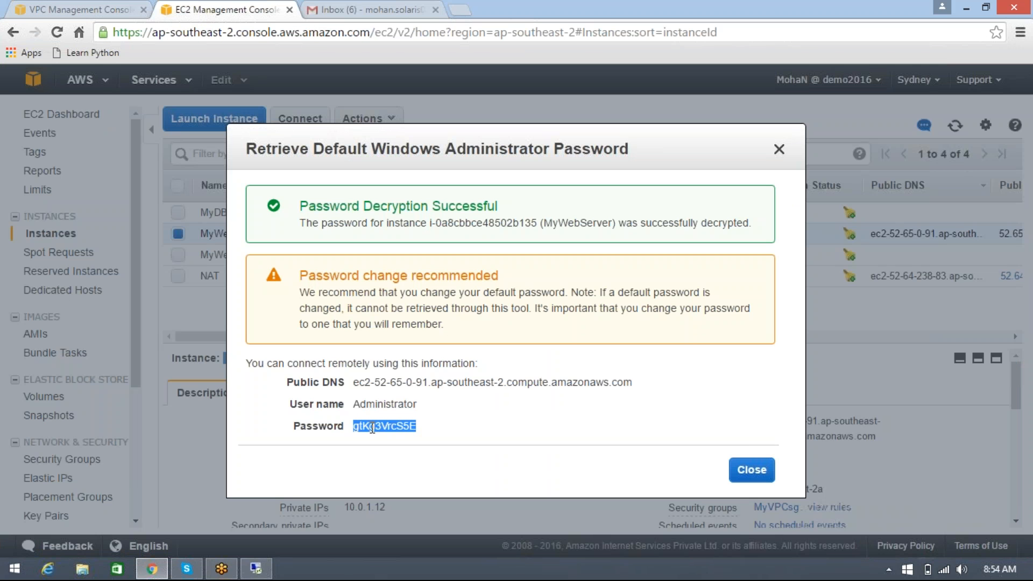
{"action": "left_click", "coordinate": [753, 473]}
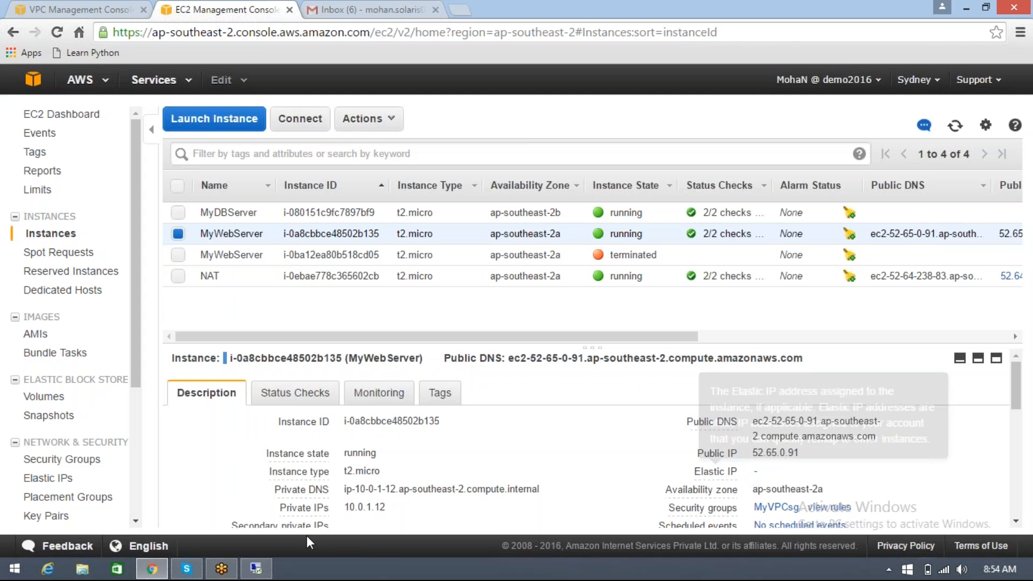
{"action": "left_click", "coordinate": [259, 573]}
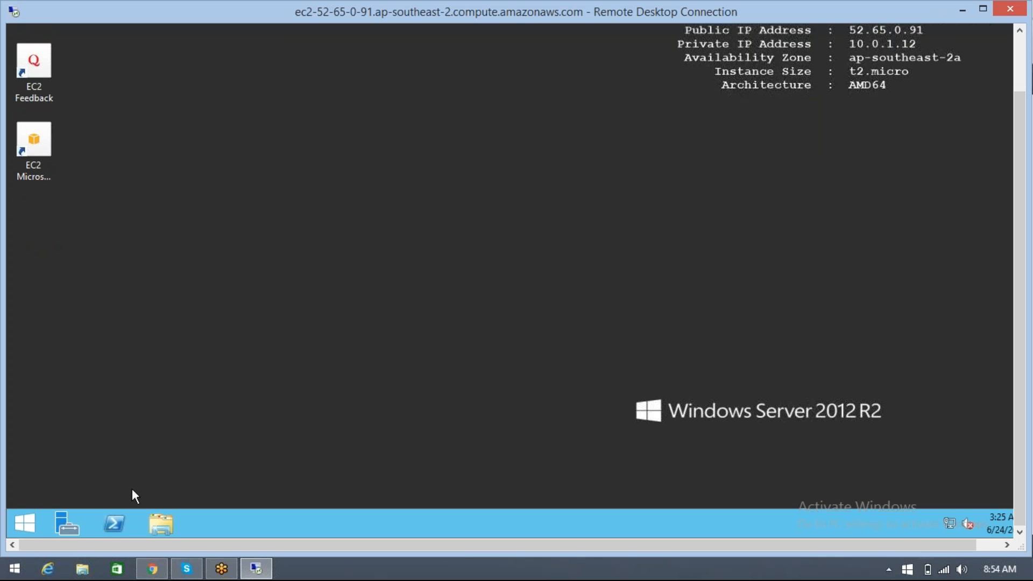
Open Internet Explorer on the web server and move its window higher on the remote desktop
{"action": "left_click", "coordinate": [28, 526]}
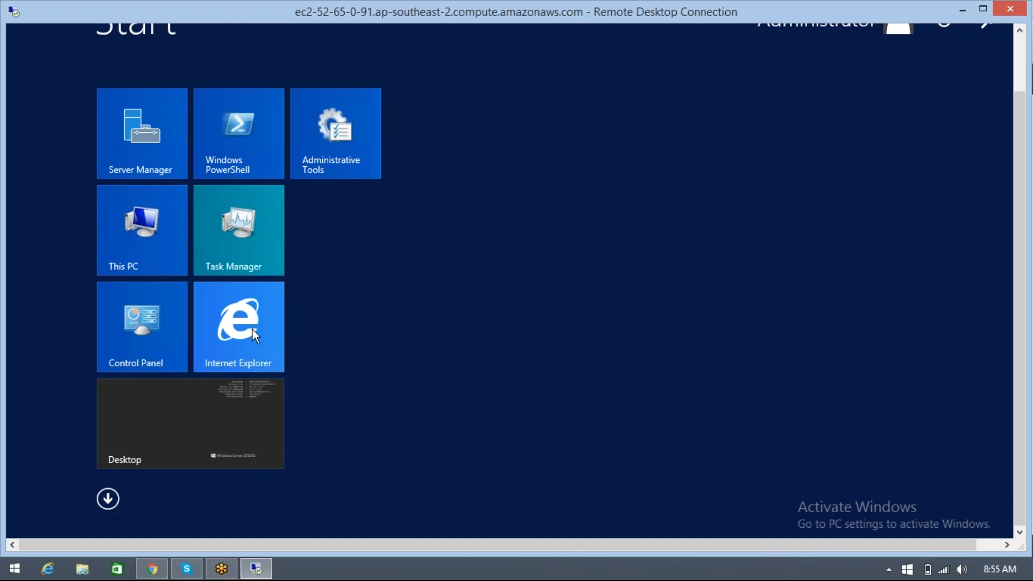
{"action": "left_click", "coordinate": [250, 327]}
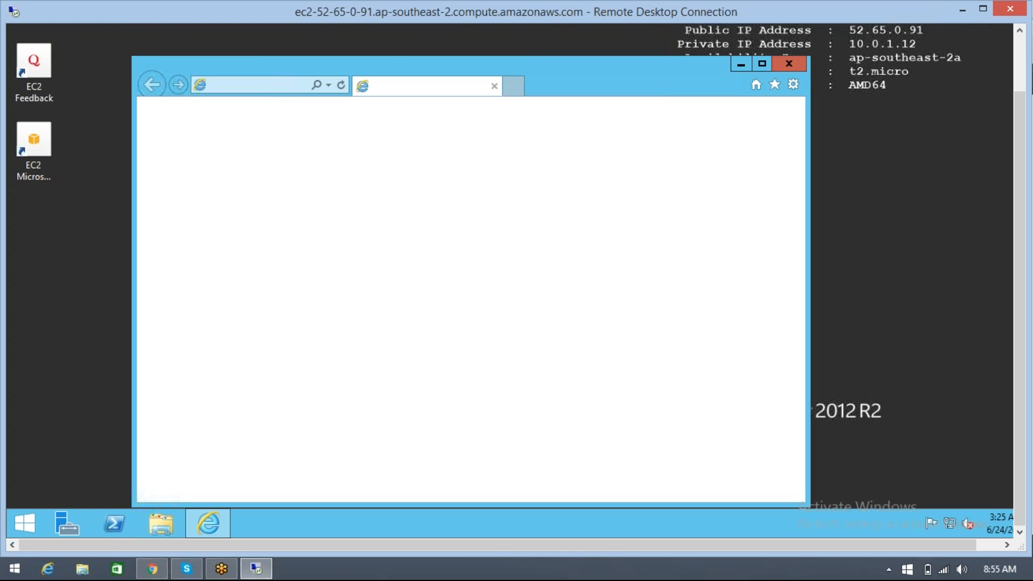
{"action": "left_click", "coordinate": [1019, 62]}
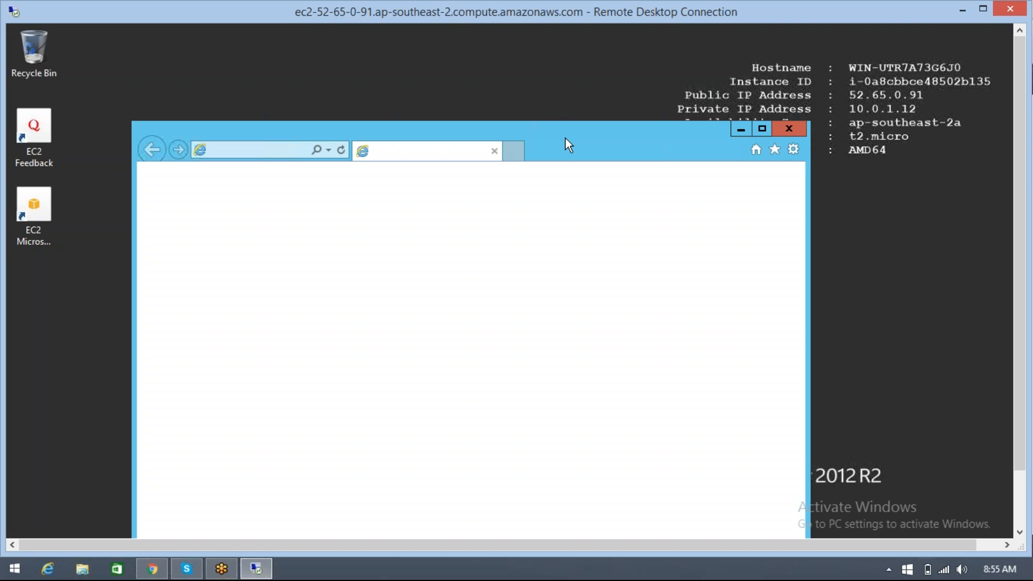
{"action": "left_click_drag", "start_coordinate": [566, 138], "coordinate": [556, 98]}
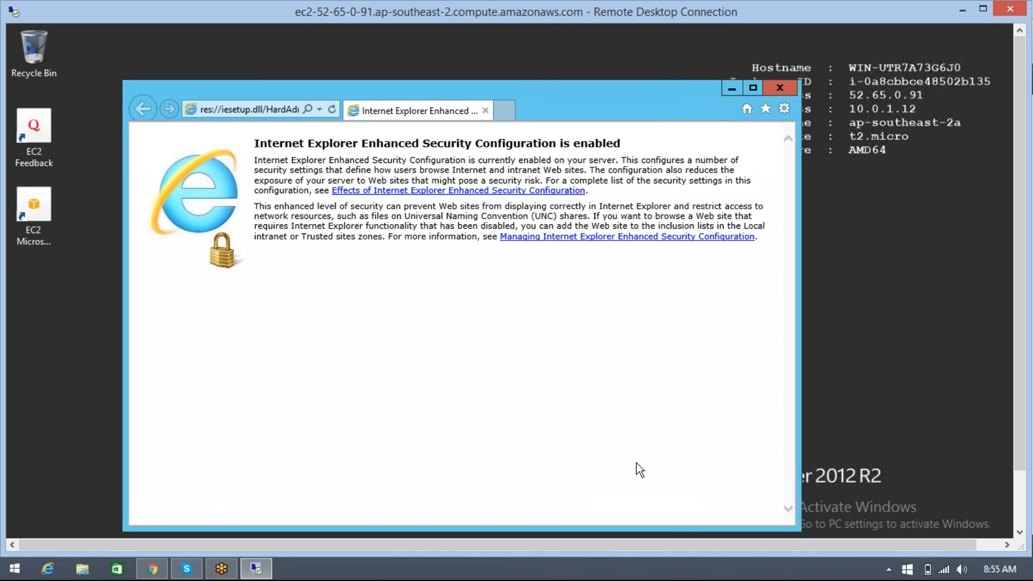
Browse to google.com on the web server, accepting the secure connection alert and closing the blocked content notice
{"action": "left_click", "coordinate": [262, 108]}
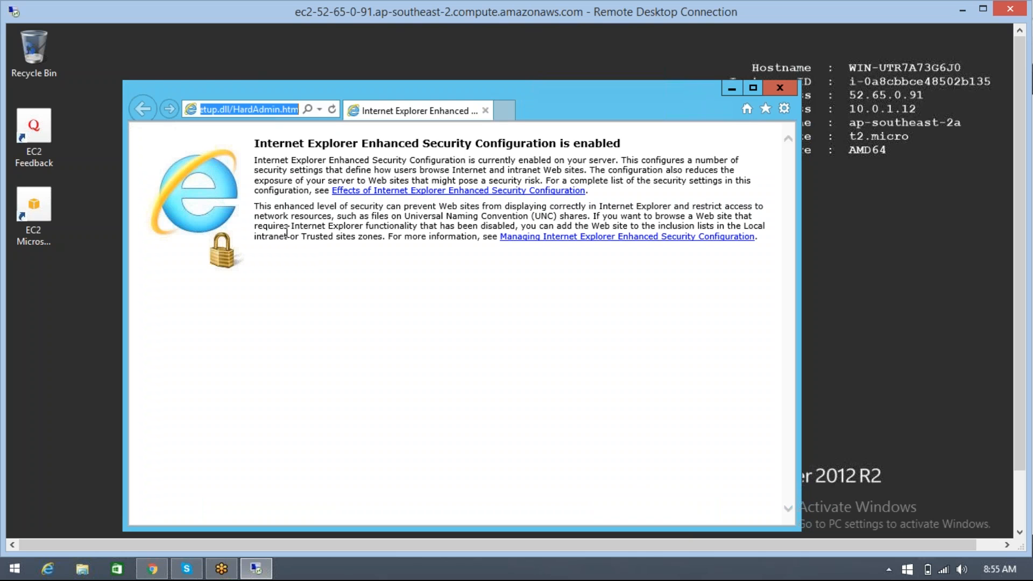
{"action": "type", "text": "g"}
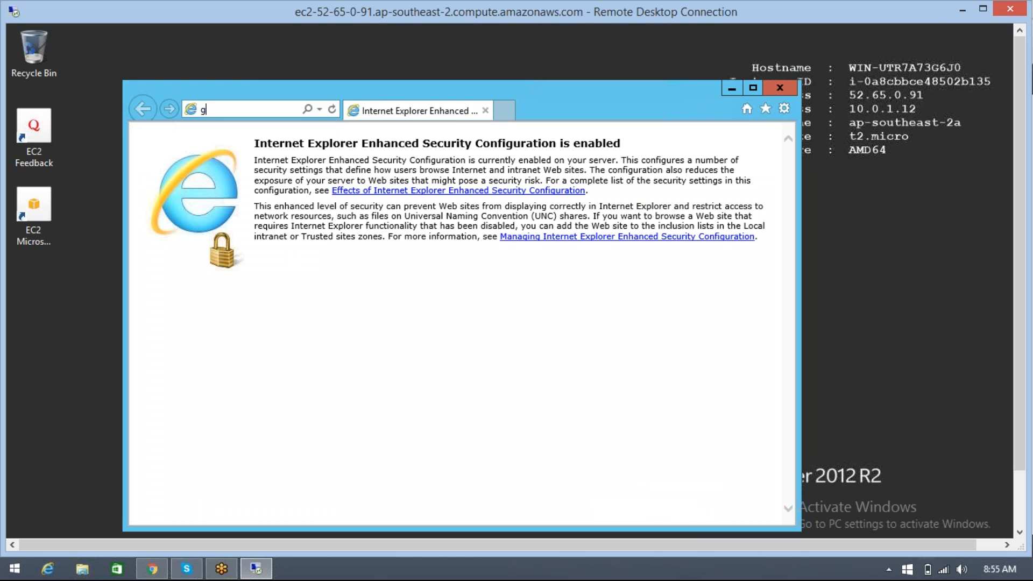
{"action": "type", "text": "oog"}
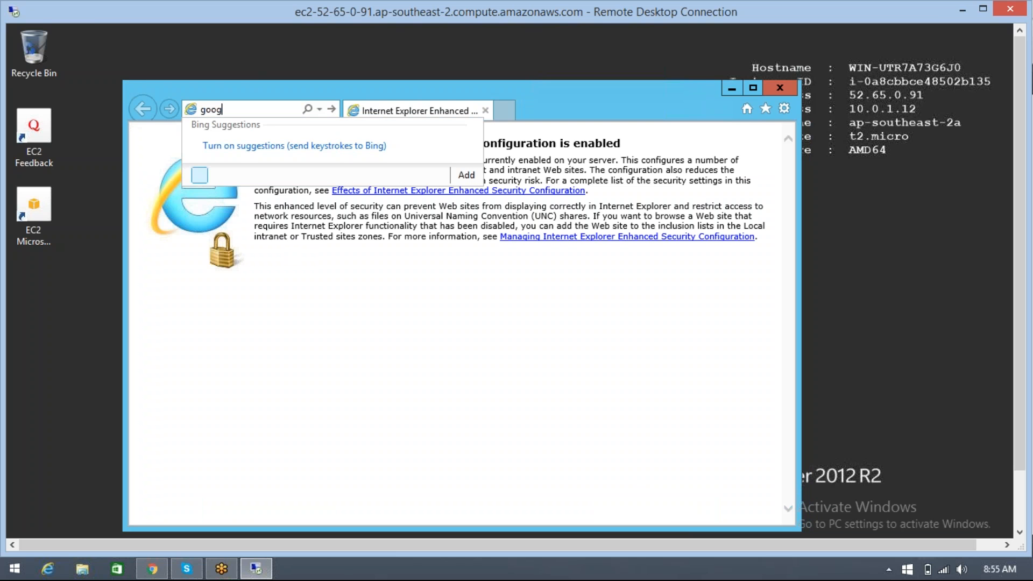
{"action": "type", "text": "le.com"}
{"action": "key", "text": "Return"}
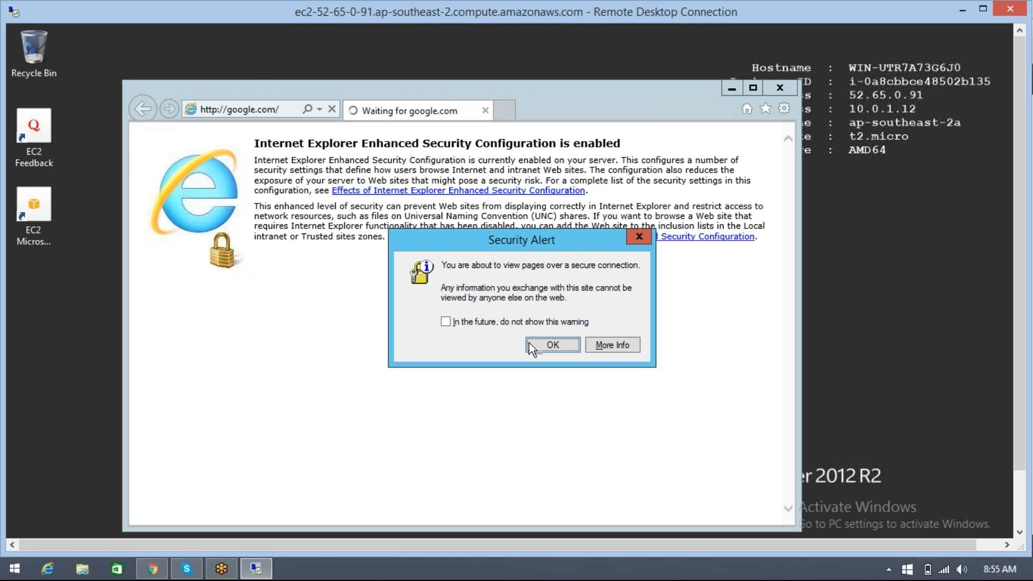
{"action": "left_click", "coordinate": [530, 344]}
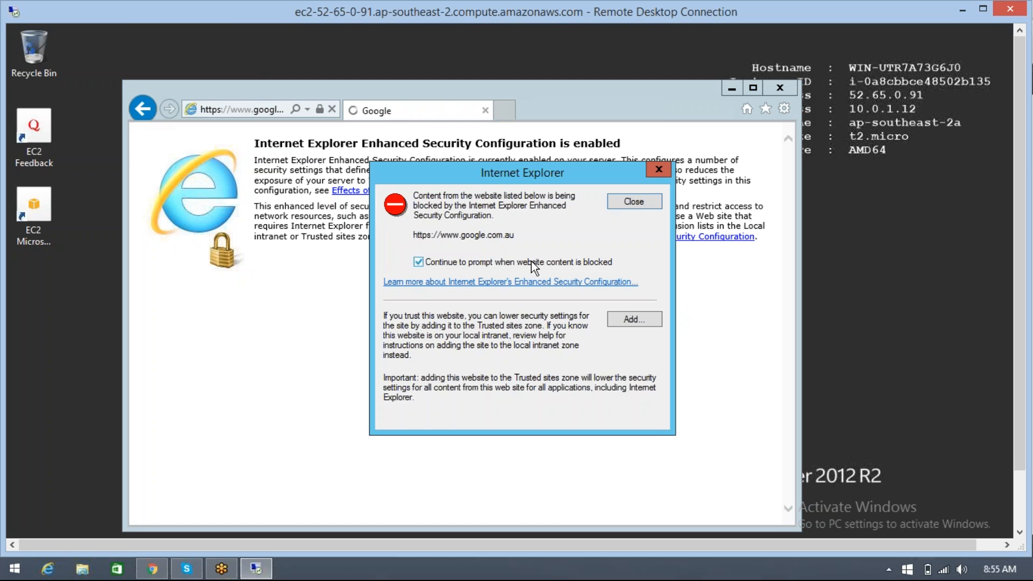
{"action": "left_click", "coordinate": [644, 206]}
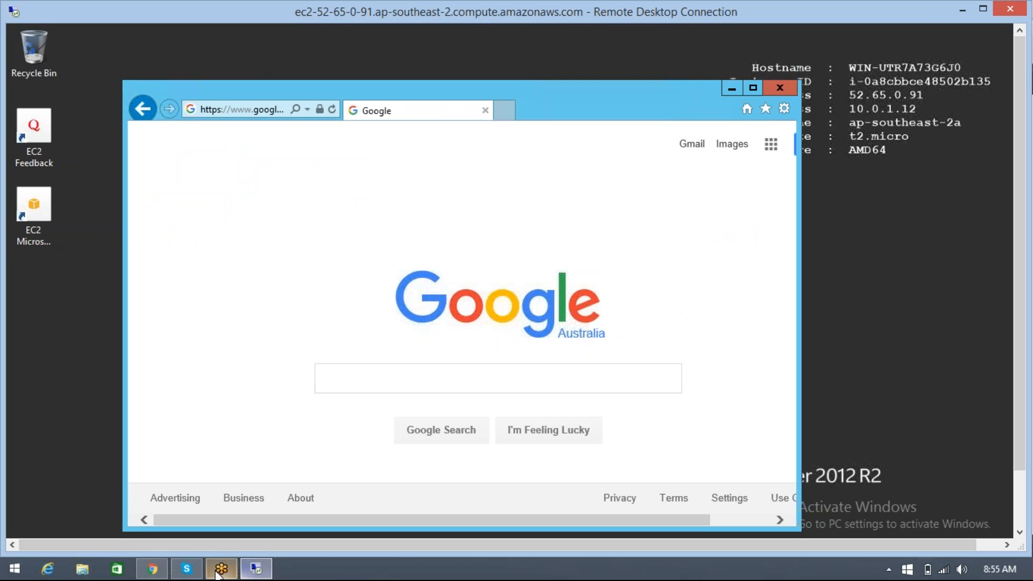
Switch to the EC2 console in the browser and decrypt MyDBServer's Windows administrator password using the SydnKP.pem key file
{"action": "left_click", "coordinate": [153, 569]}
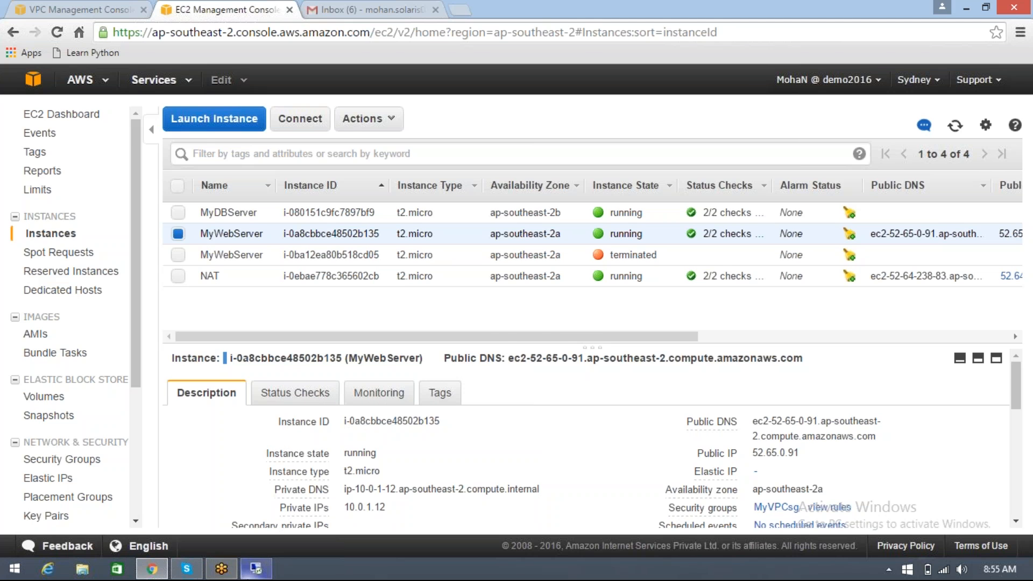
{"action": "left_click", "coordinate": [249, 576]}
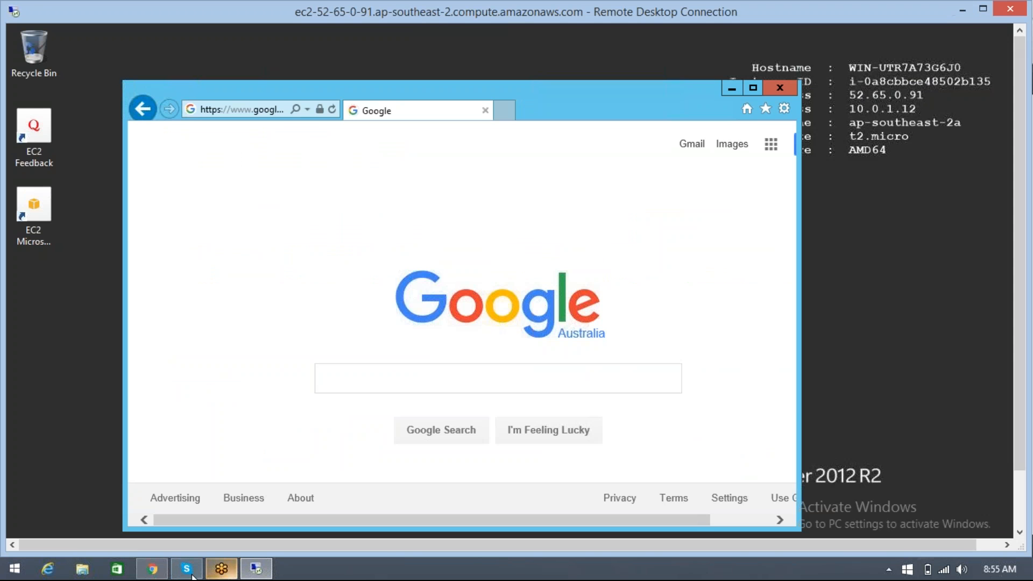
{"action": "left_click", "coordinate": [153, 571]}
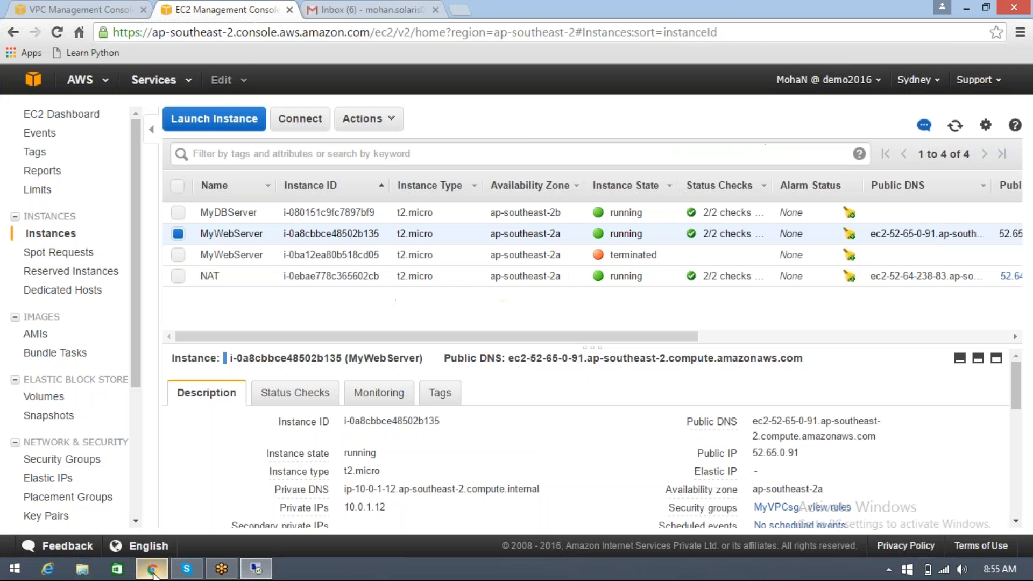
{"action": "left_click", "coordinate": [360, 215]}
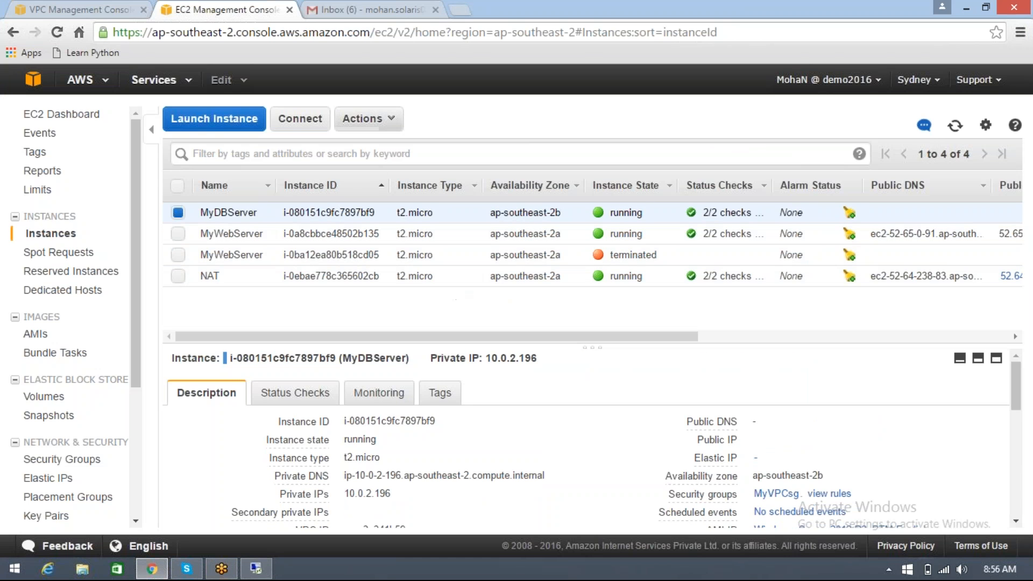
{"action": "left_click", "coordinate": [369, 118]}
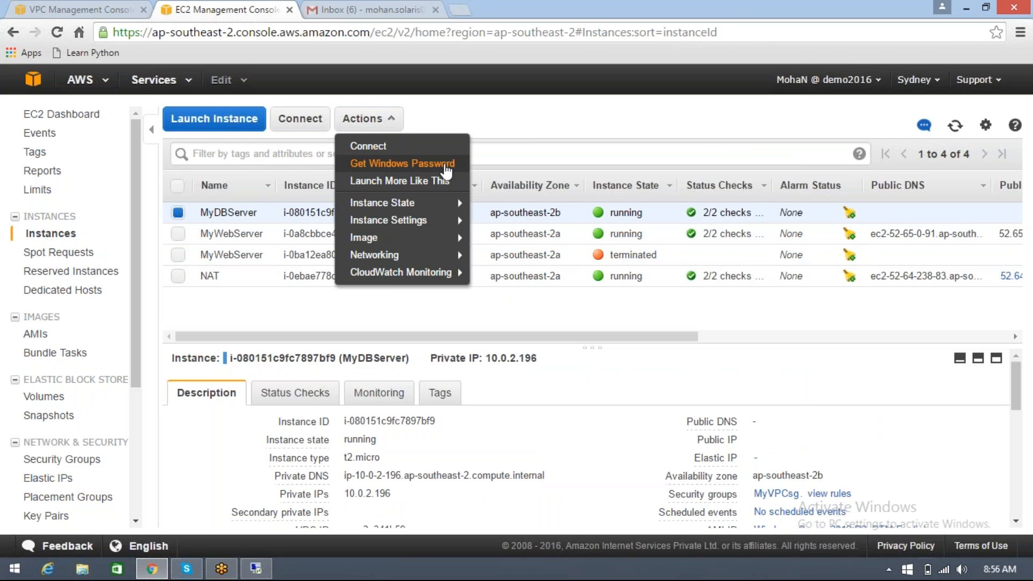
{"action": "left_click", "coordinate": [425, 169]}
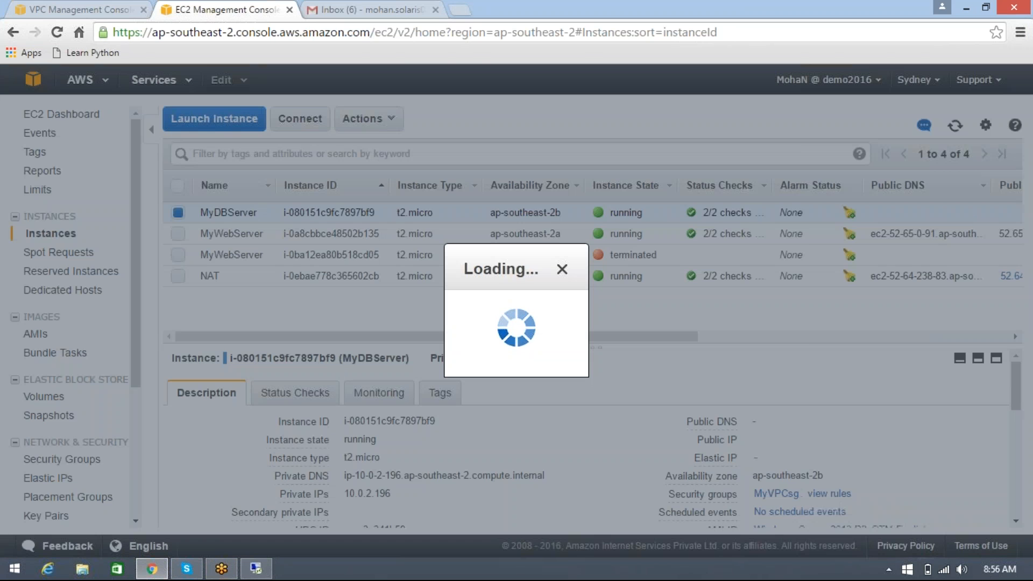
{"action": "left_click", "coordinate": [359, 338]}
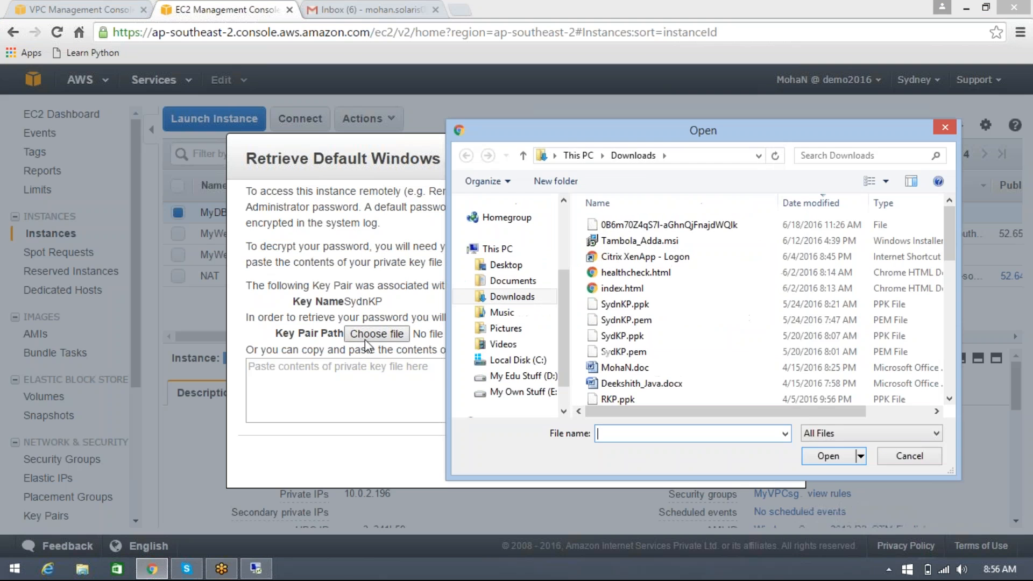
{"action": "left_click", "coordinate": [647, 323]}
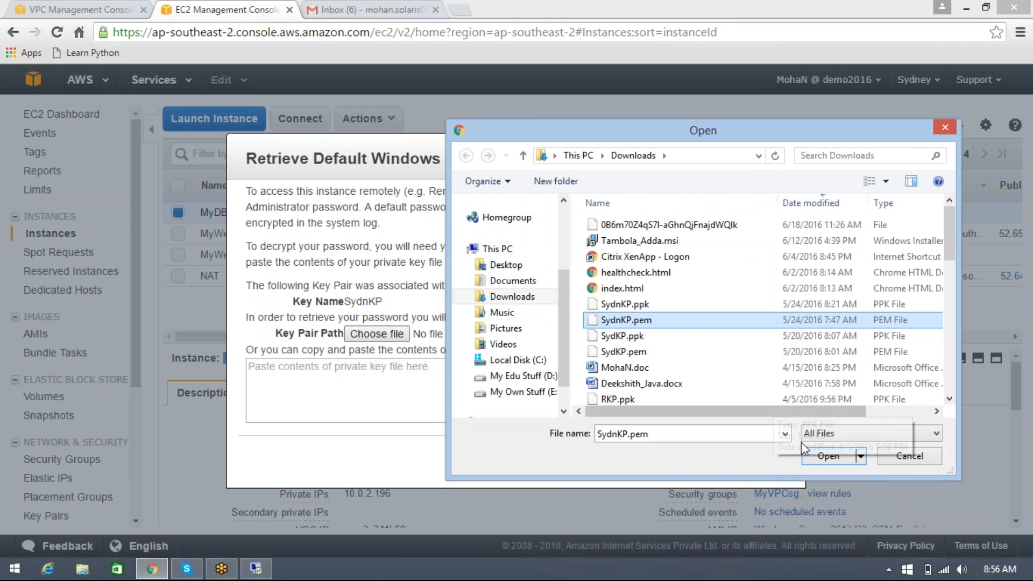
{"action": "left_click", "coordinate": [827, 455]}
{"action": "left_click", "coordinate": [719, 460]}
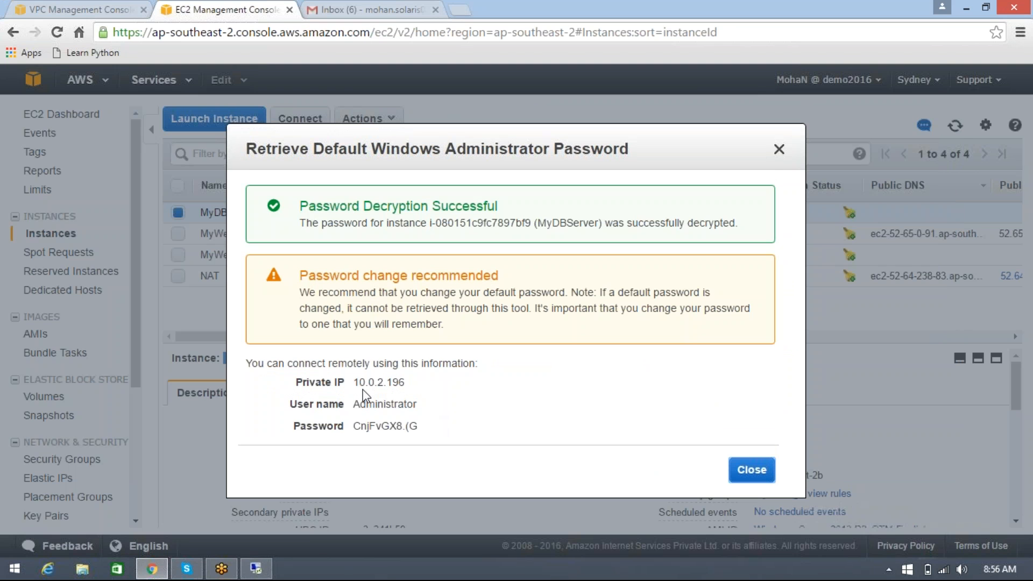
Launch a new Remote Desktop Connection with mstsc on the local computer and copy MyDBServer's private IP from the EC2 console
{"action": "key", "text": "super+r"}
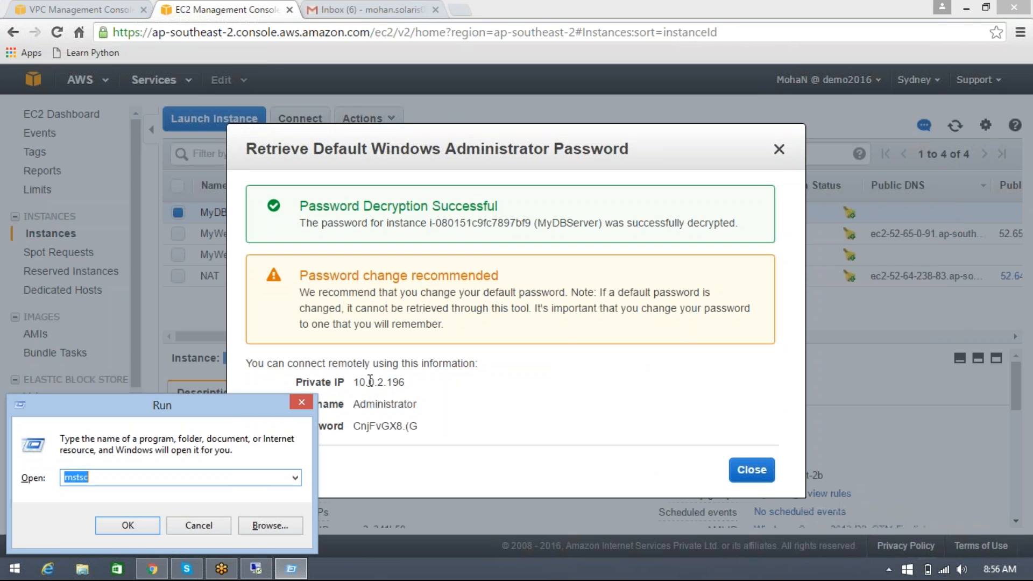
{"action": "key", "text": "Return"}
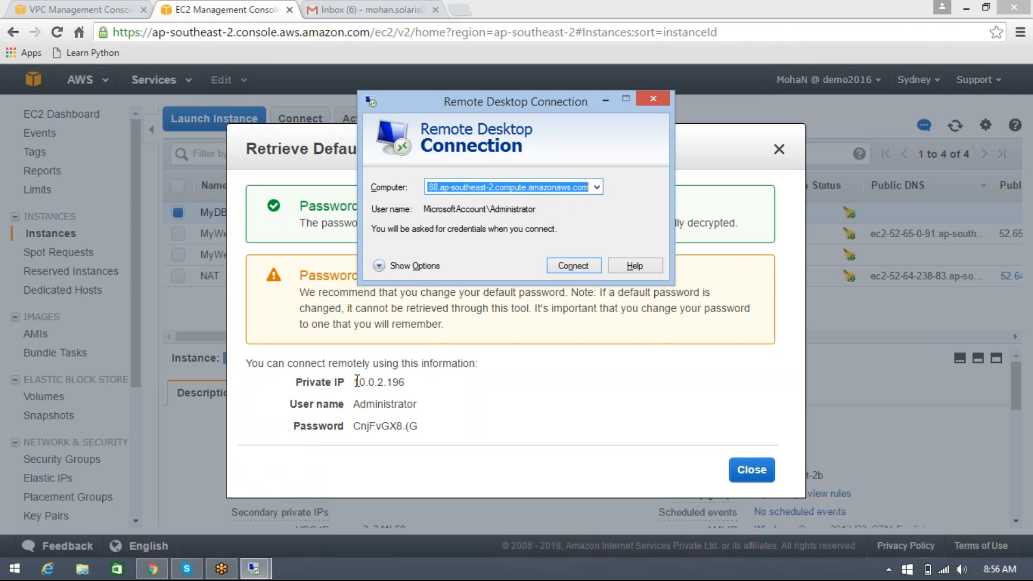
{"action": "double_click", "coordinate": [356, 382]}
{"action": "key", "text": "ctrl+c"}
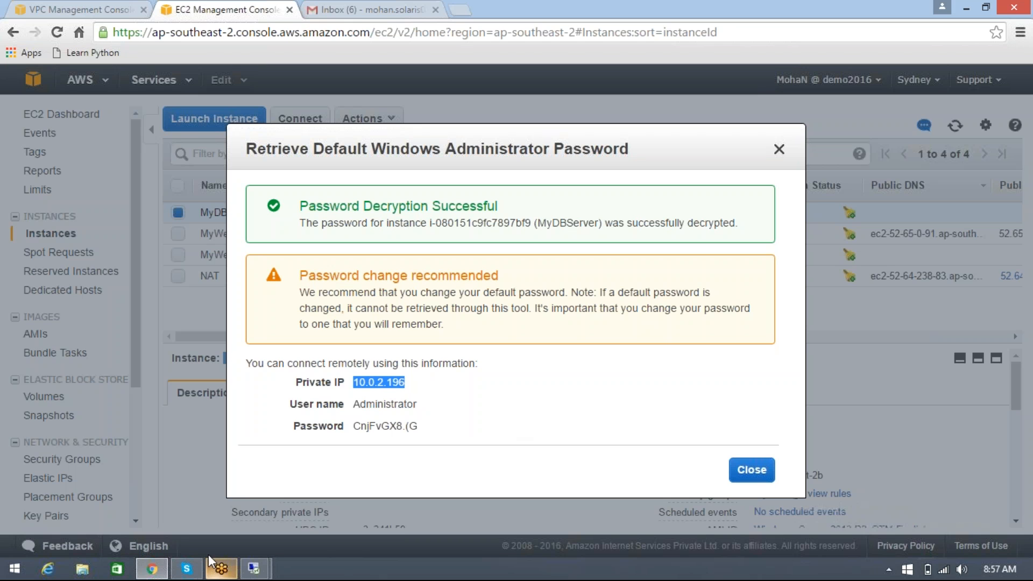
{"action": "left_click", "coordinate": [245, 569]}
{"action": "left_click", "coordinate": [196, 510]}
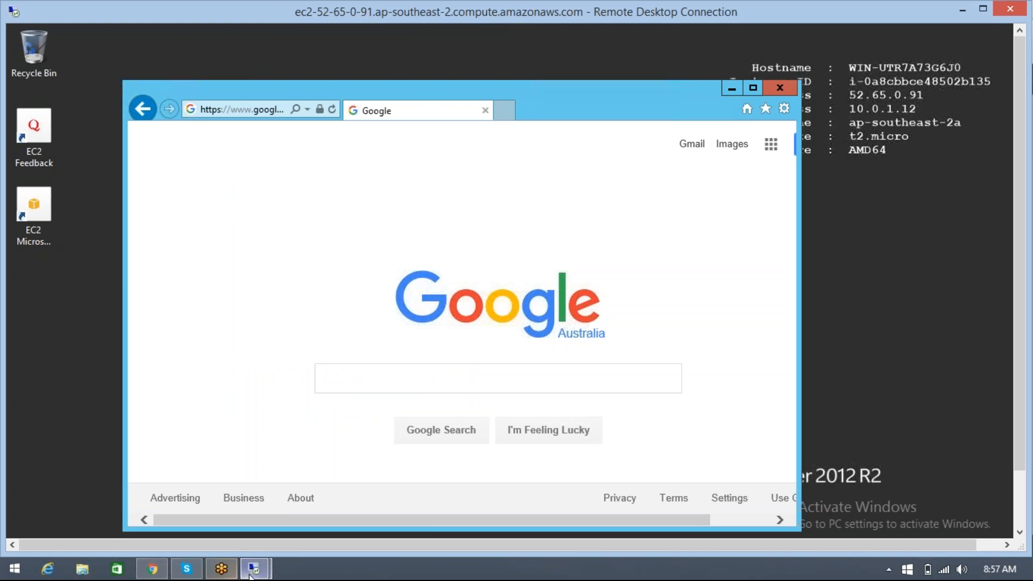
{"action": "left_click", "coordinate": [145, 571]}
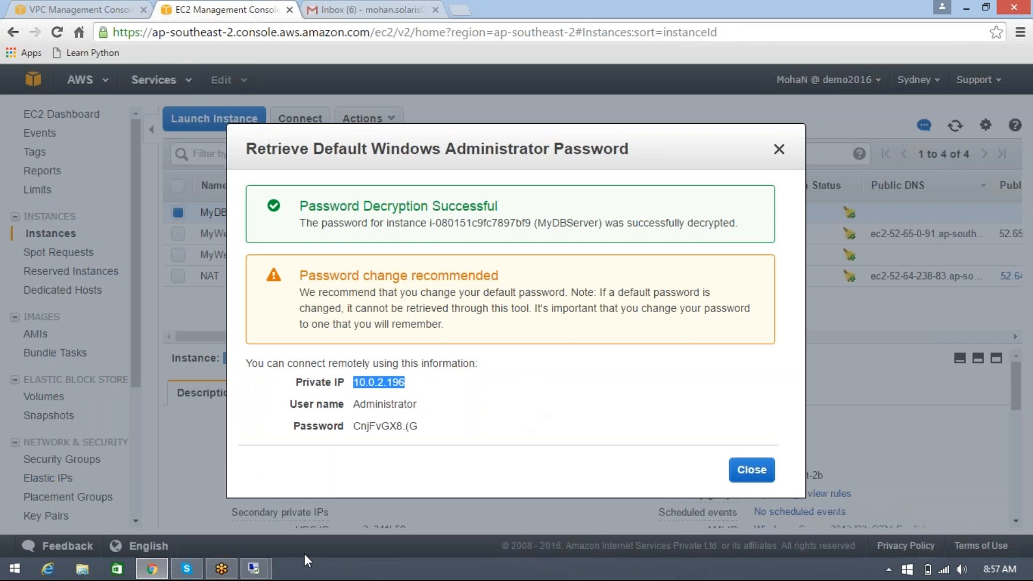
Try to connect from the local computer to MyDBServer at its private IP 10.0.2.196 using Remote Desktop Connection
{"action": "mouse_move", "coordinate": [257, 571]}
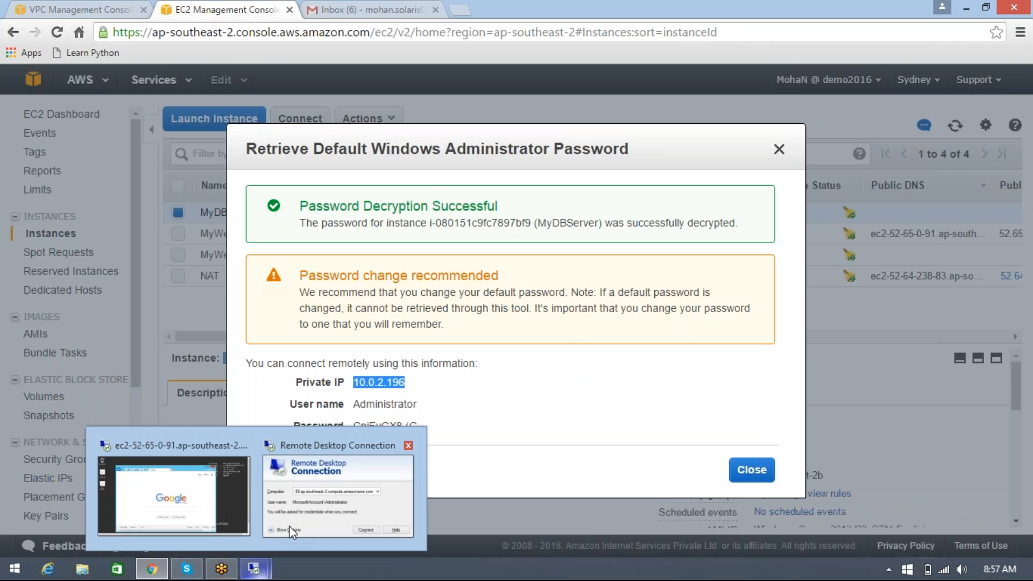
{"action": "left_click", "coordinate": [330, 508]}
{"action": "left_click", "coordinate": [329, 509]}
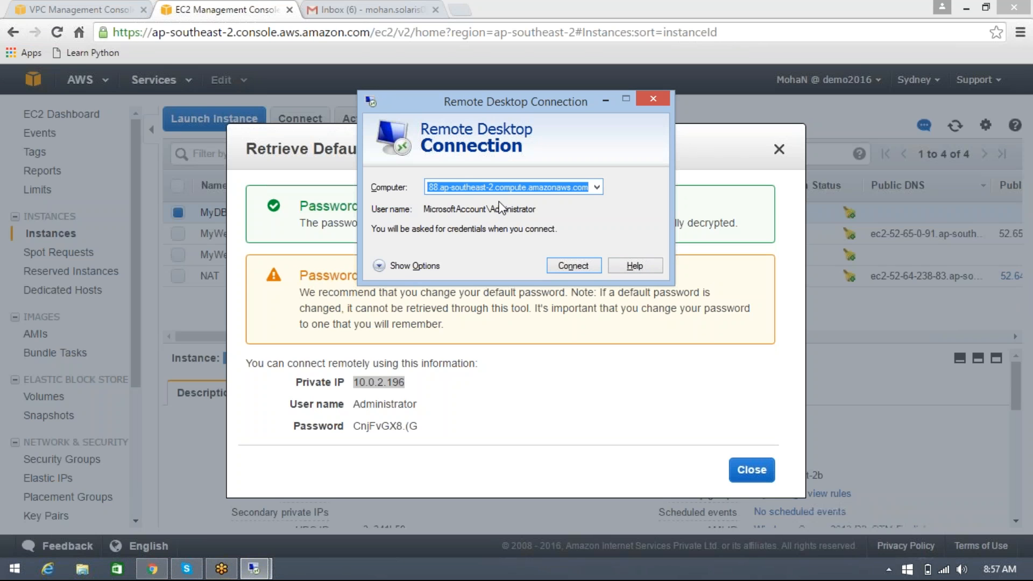
{"action": "key", "text": "ctrl+v"}
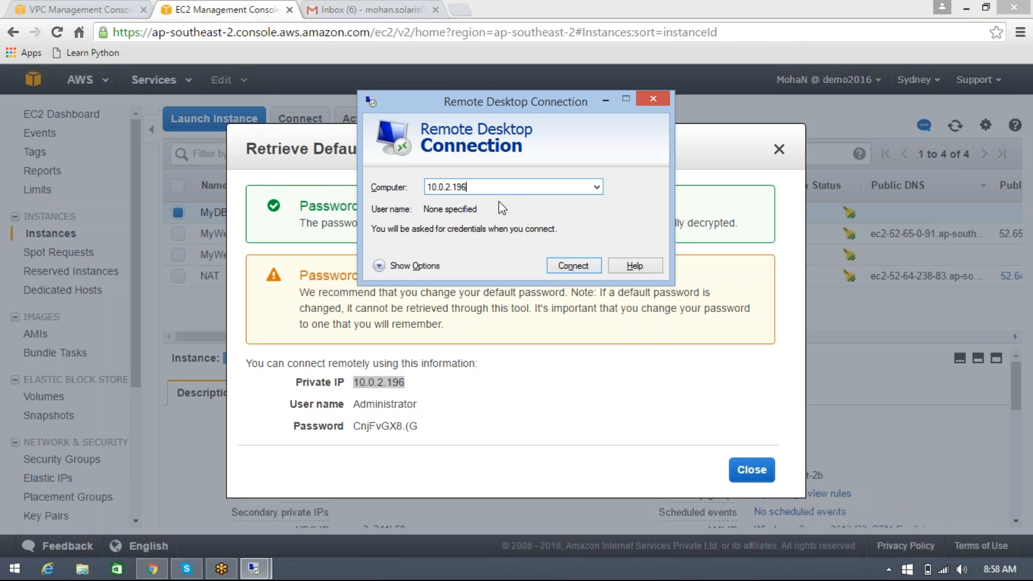
{"action": "left_click", "coordinate": [573, 268]}
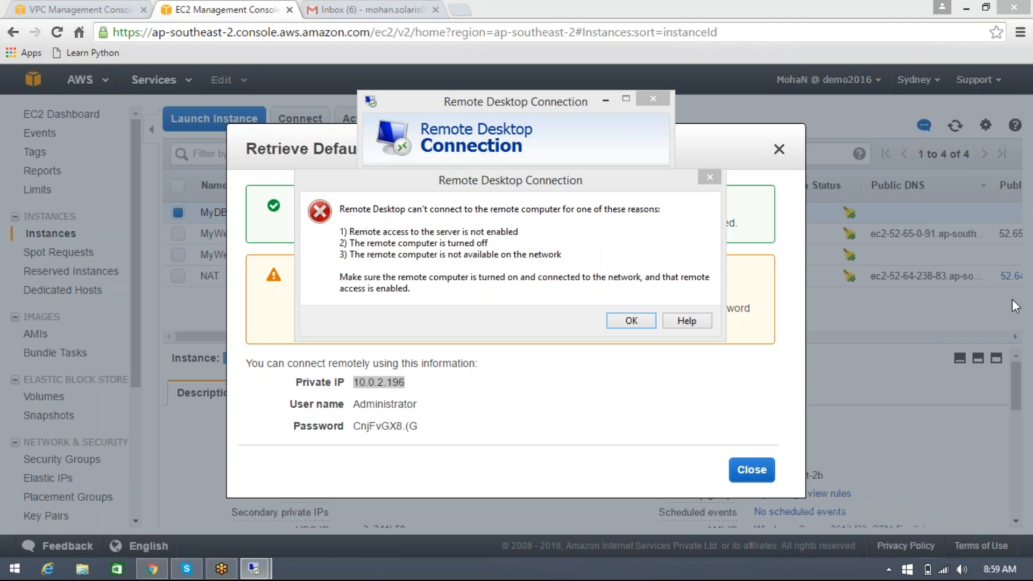
{"action": "left_click", "coordinate": [619, 324]}
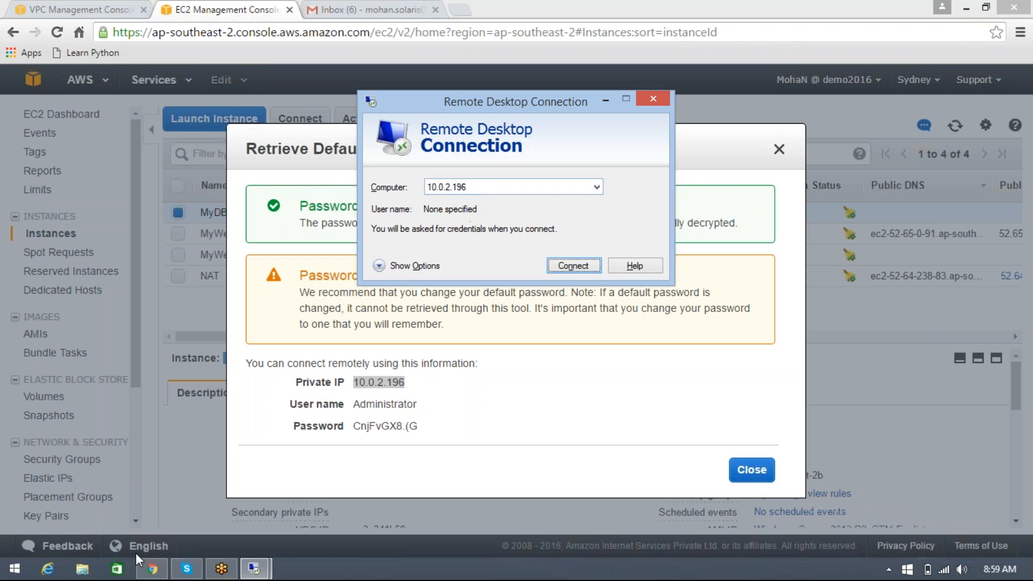
Close the local Remote Desktop Connection window and switch back to the web server's Remote Desktop session
{"action": "mouse_move", "coordinate": [217, 571]}
{"action": "left_click", "coordinate": [653, 99]}
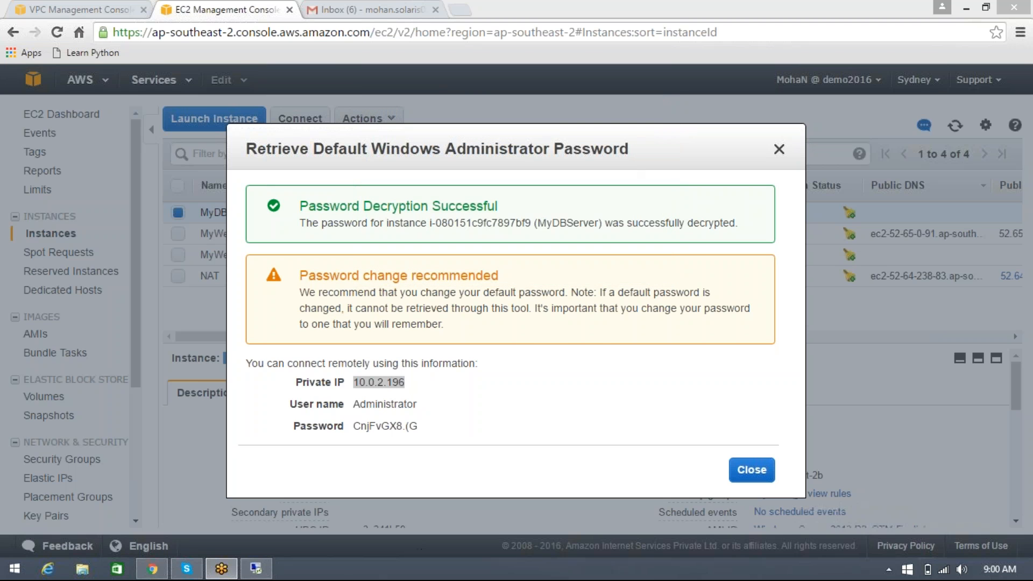
{"action": "left_click", "coordinate": [264, 574]}
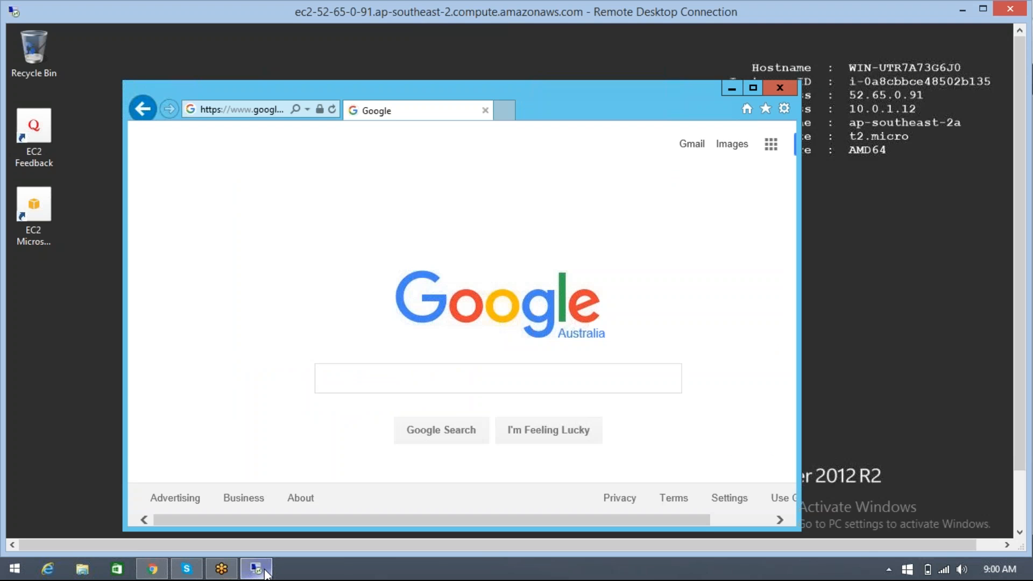
Open the Run dialog on the web server's remote desktop
{"action": "left_click", "coordinate": [1015, 512]}
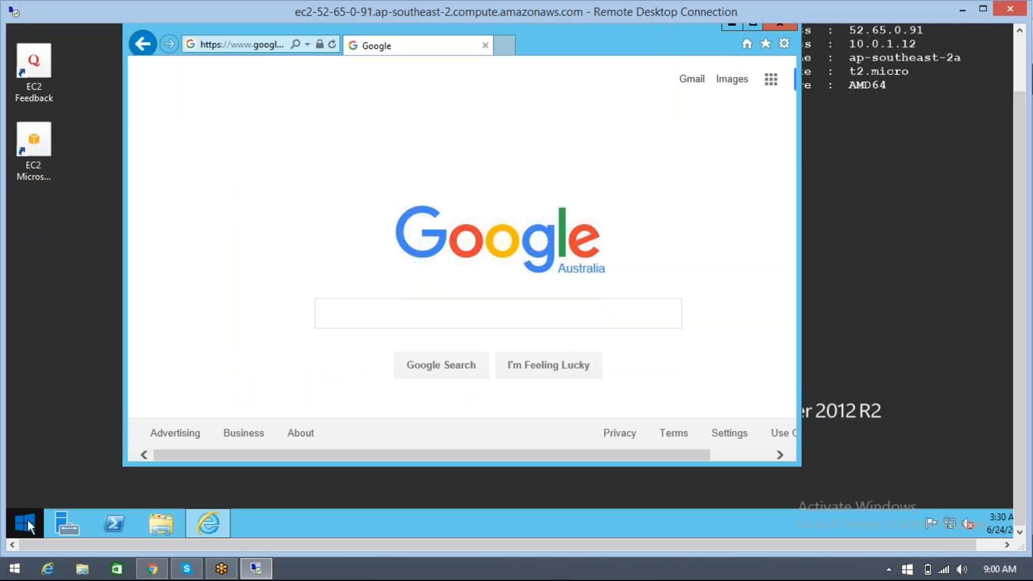
{"action": "right_click", "coordinate": [30, 516]}
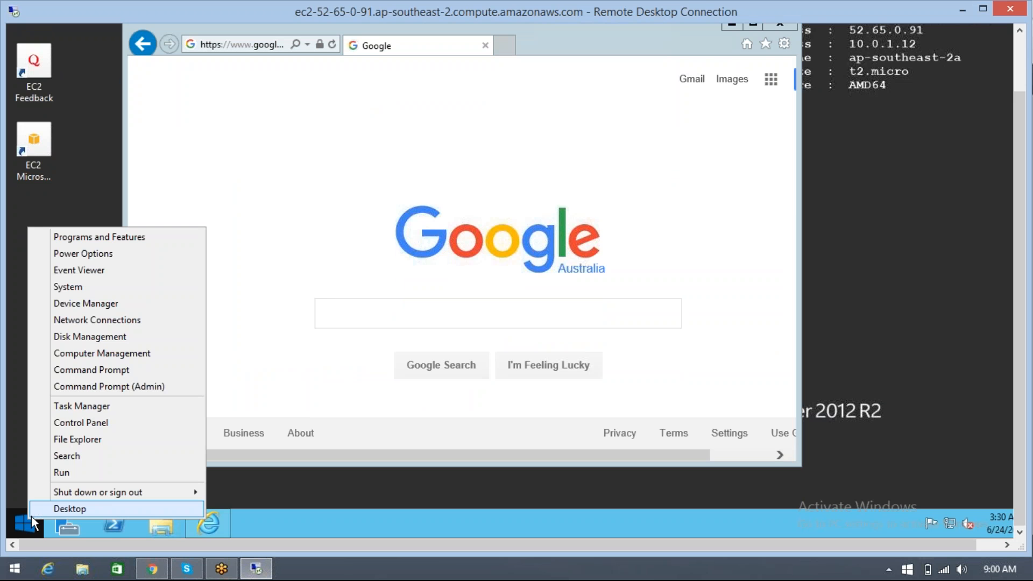
{"action": "left_click", "coordinate": [67, 471]}
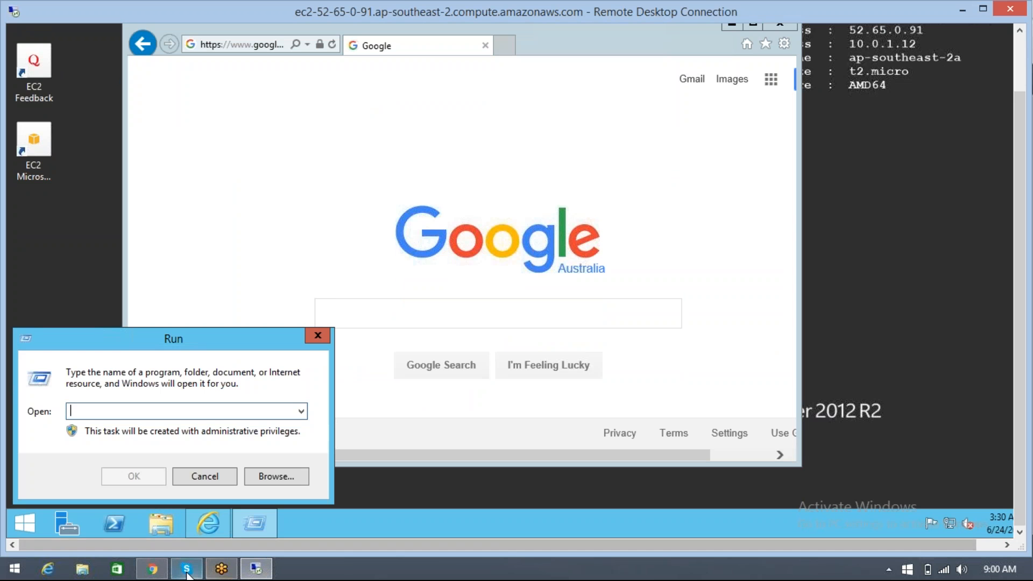
Switch to the EC2 console in the browser, close the password dialog, and check the private IPs of the running MyWebServer and MyDBServer
{"action": "left_click", "coordinate": [153, 568]}
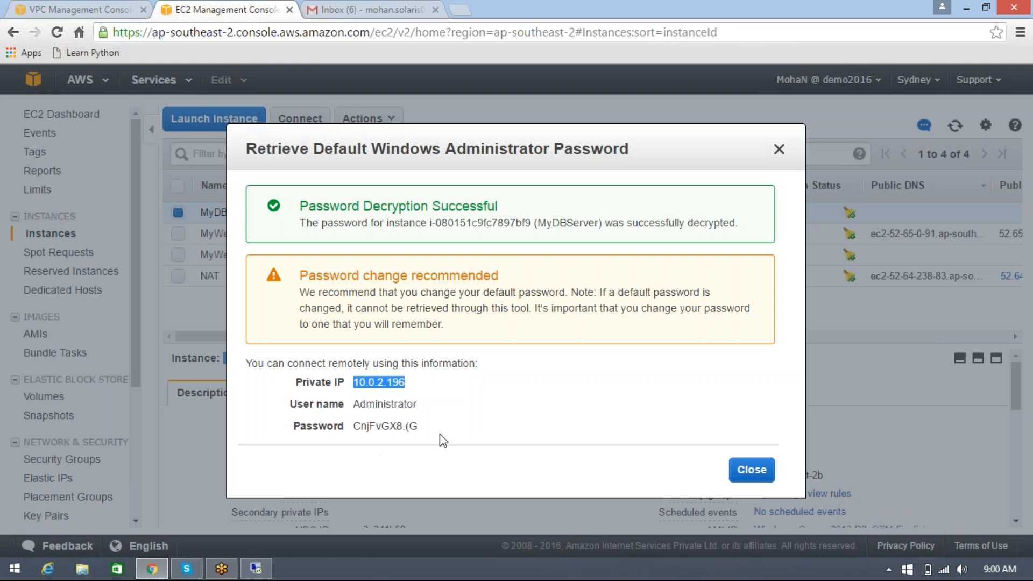
{"action": "left_click", "coordinate": [753, 470]}
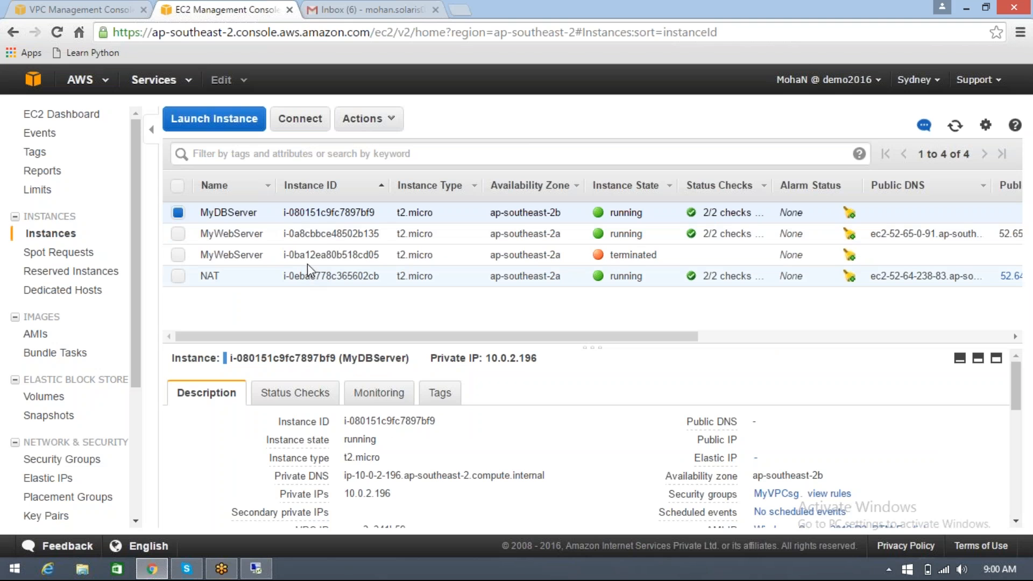
{"action": "left_click", "coordinate": [342, 238]}
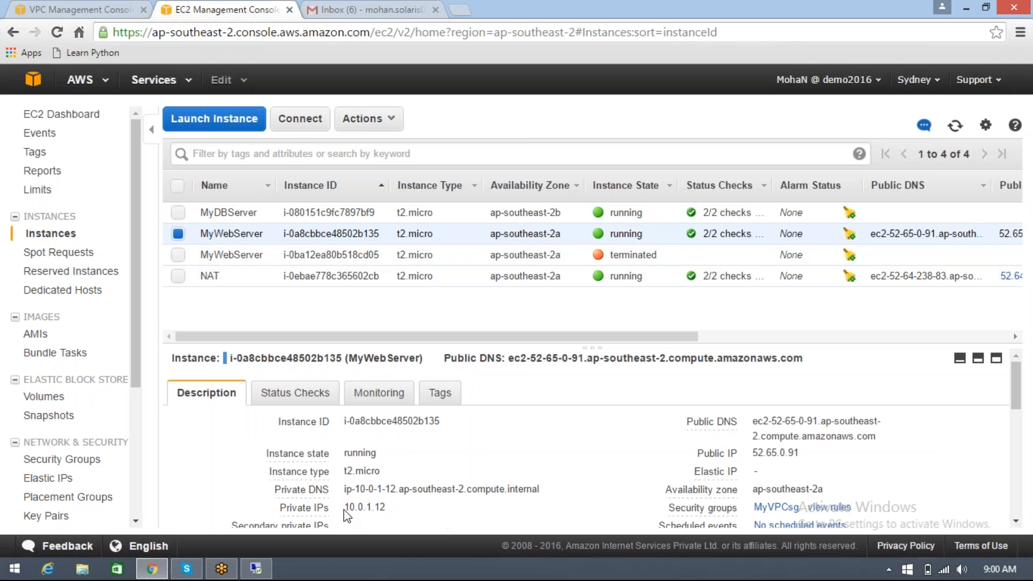
{"action": "left_click_drag", "start_coordinate": [345, 511], "coordinate": [394, 508]}
{"action": "left_click", "coordinate": [305, 215]}
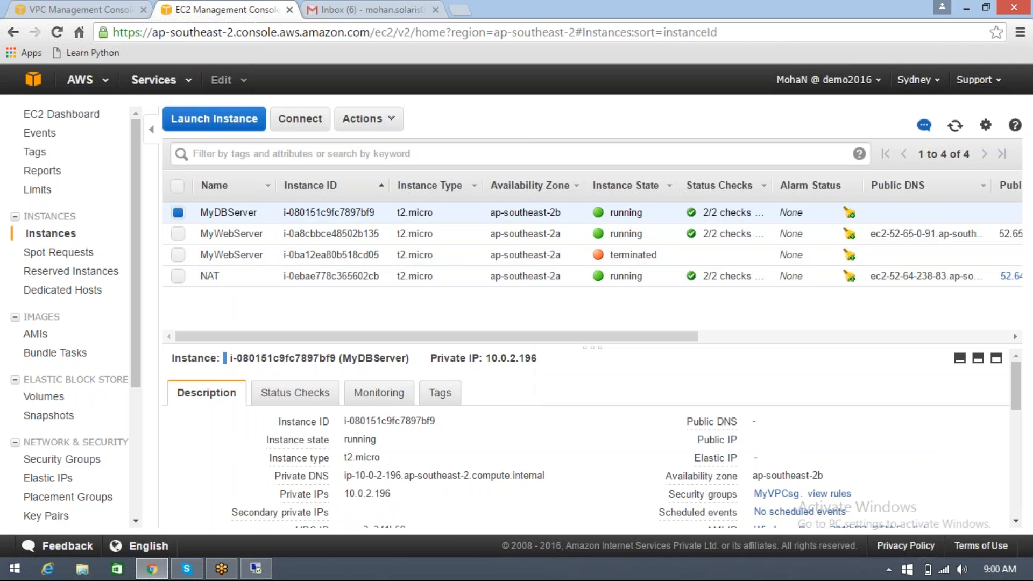
{"action": "left_click_drag", "start_coordinate": [347, 493], "coordinate": [394, 497]}
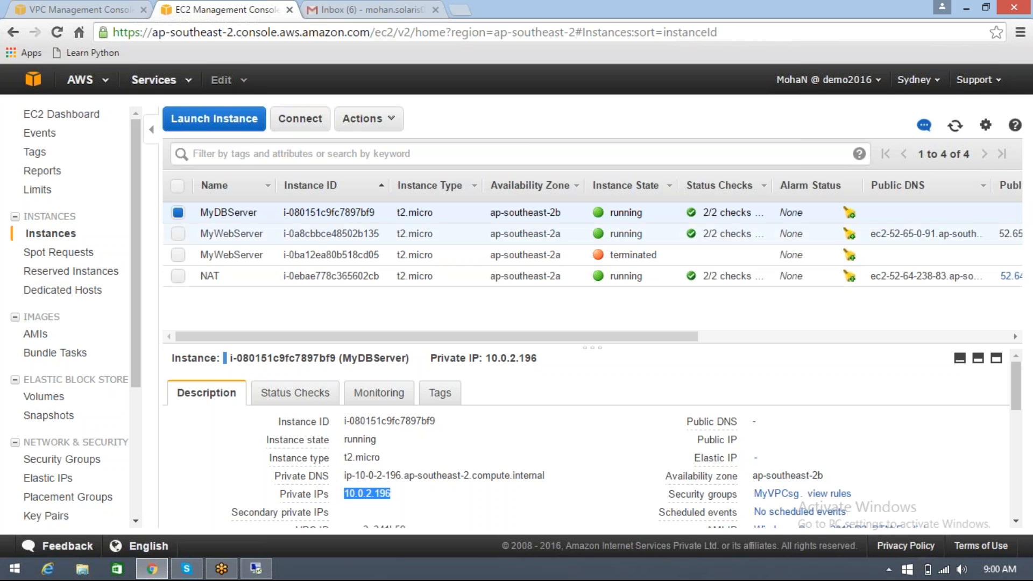
Decrypt MyDBServer's default Windows administrator password again with the SydnKP.pem key file
{"action": "left_click", "coordinate": [368, 118]}
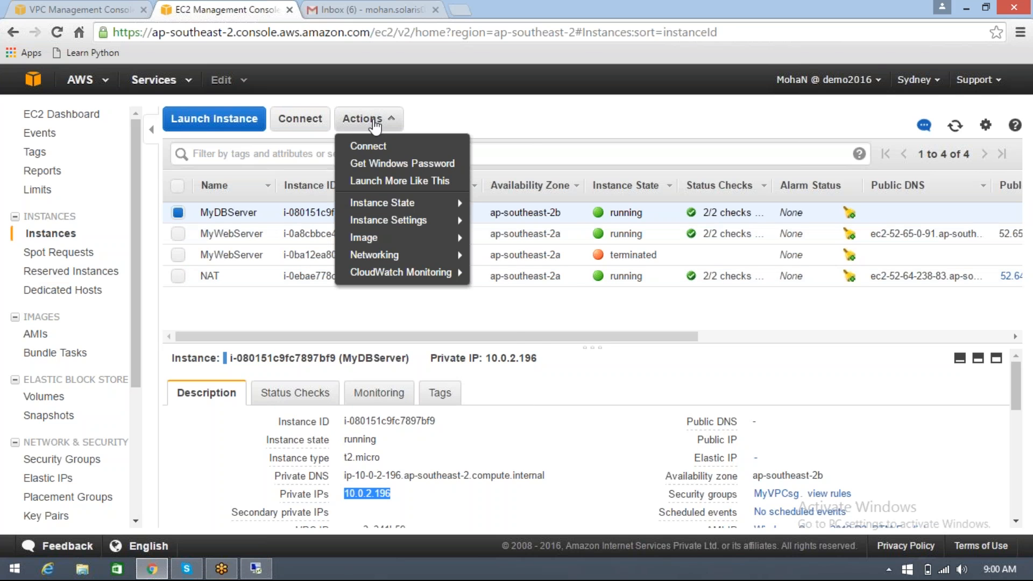
{"action": "left_click", "coordinate": [350, 164]}
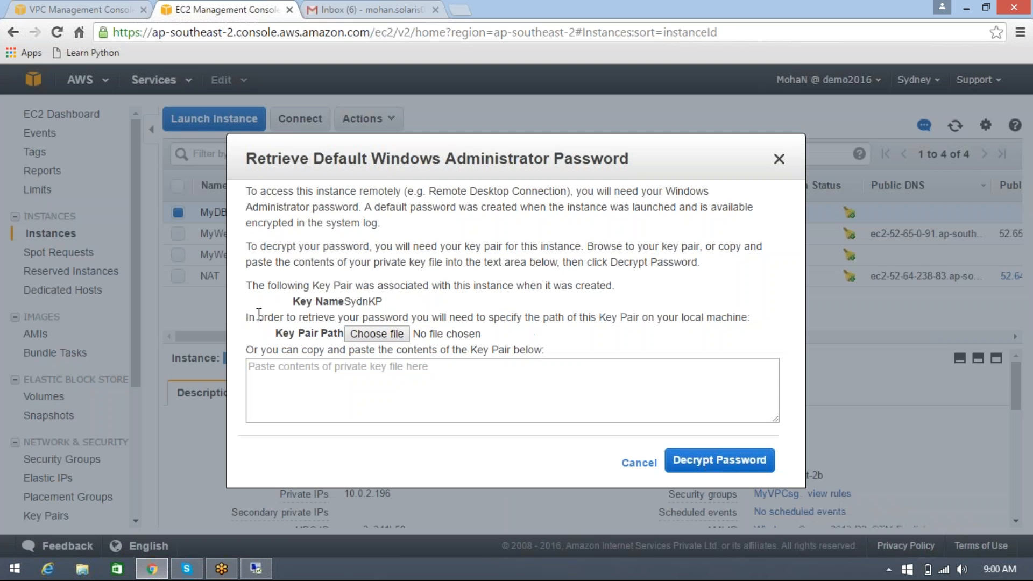
{"action": "left_click", "coordinate": [359, 334]}
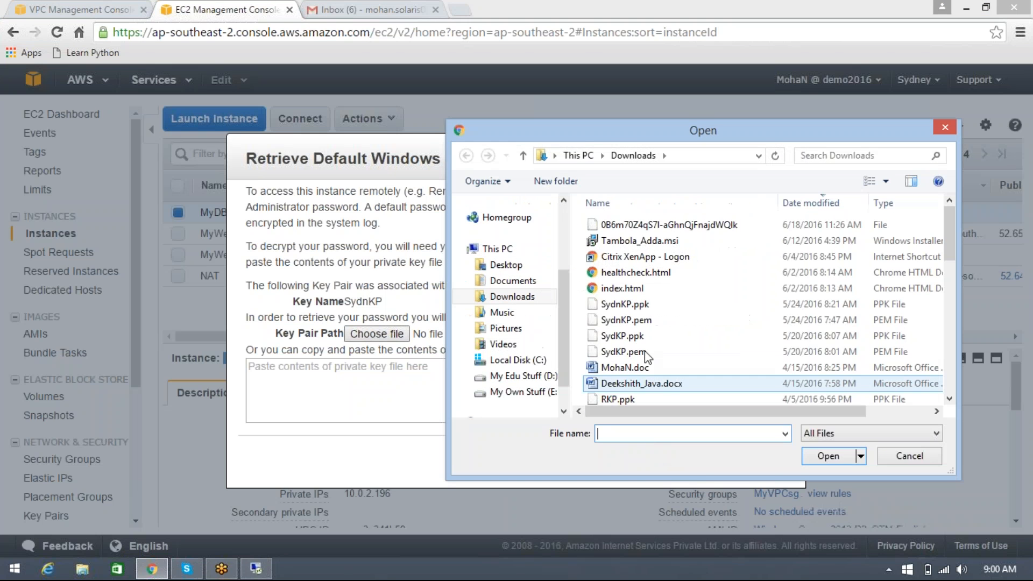
{"action": "left_click", "coordinate": [626, 319]}
{"action": "left_click", "coordinate": [839, 456]}
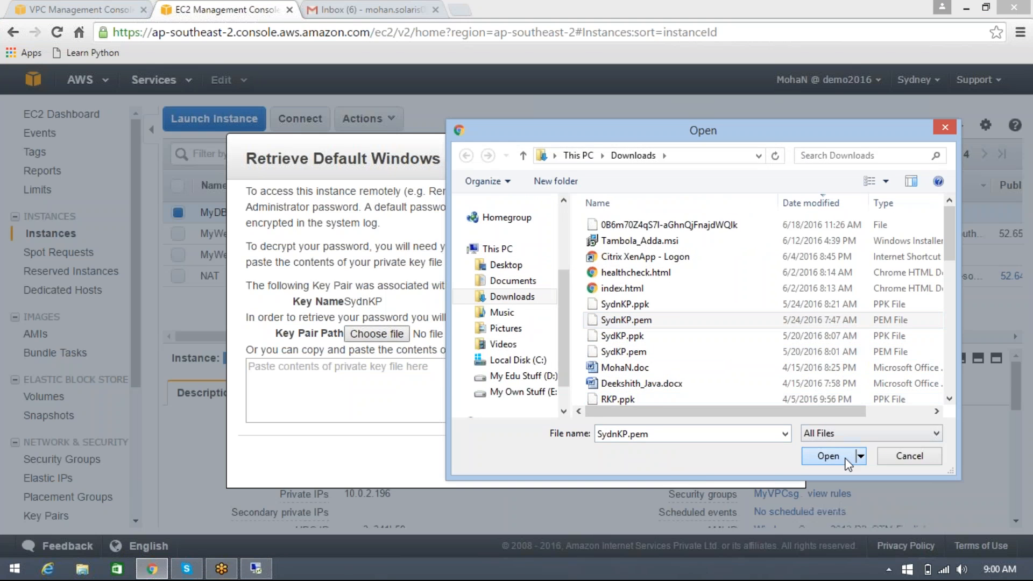
{"action": "left_click", "coordinate": [705, 472]}
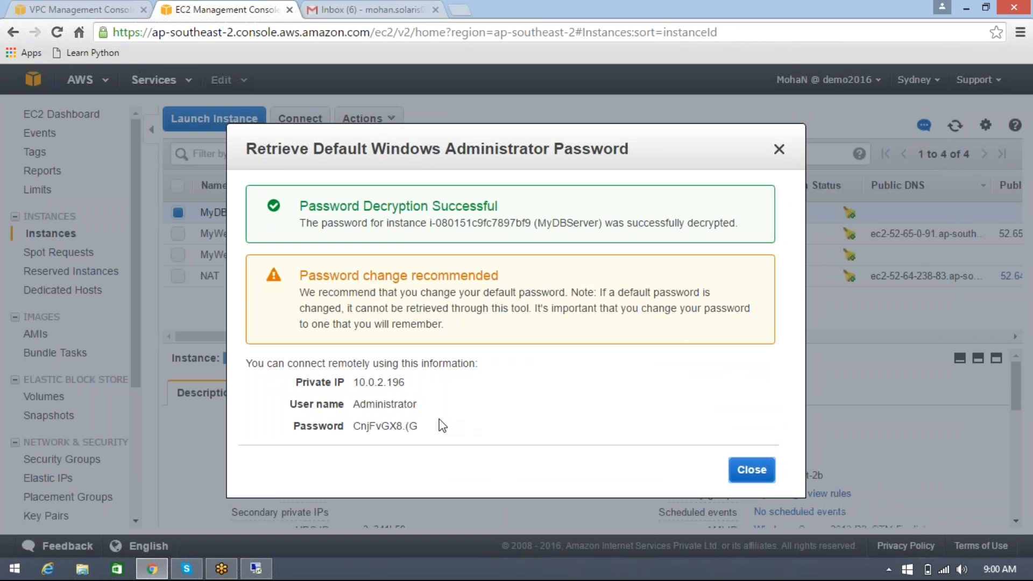
Copy MyDBServer's private IP, launch mstsc in the web server's remote session, and enter 10.0.2.196 as the computer
{"action": "double_click", "coordinate": [360, 384]}
{"action": "key", "text": "ctrl+c"}
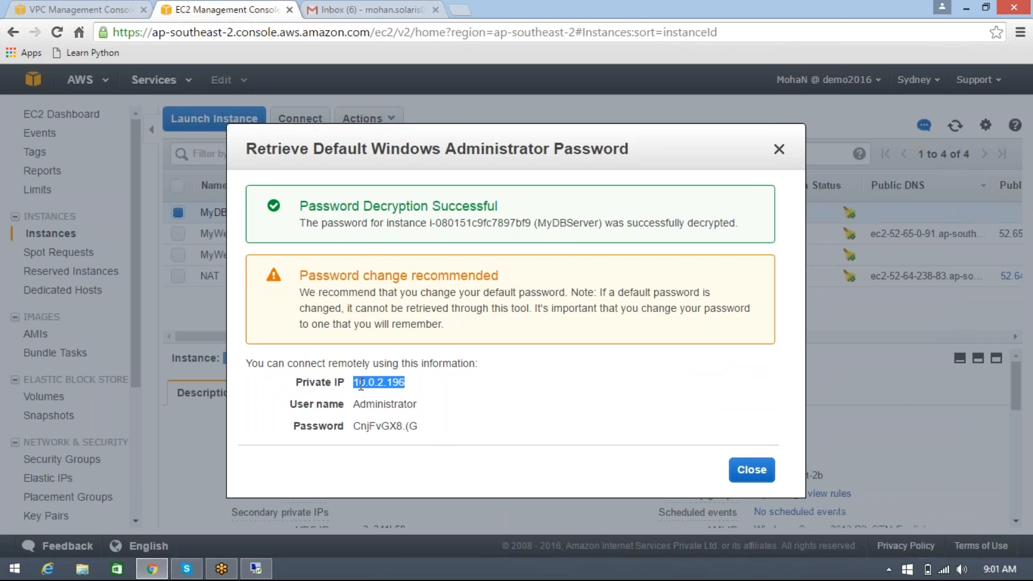
{"action": "left_click", "coordinate": [256, 568]}
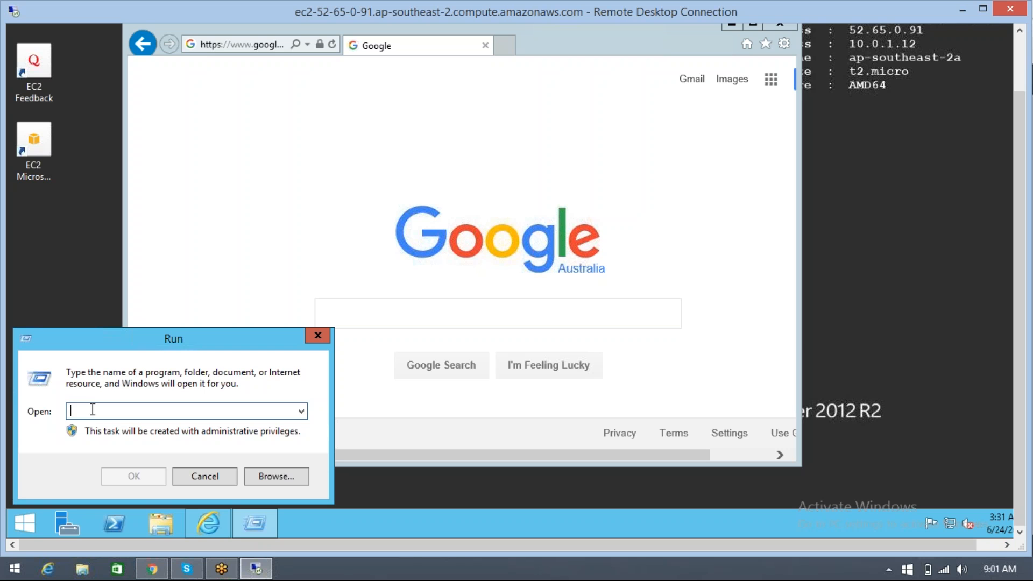
{"action": "type", "text": "mstsc"}
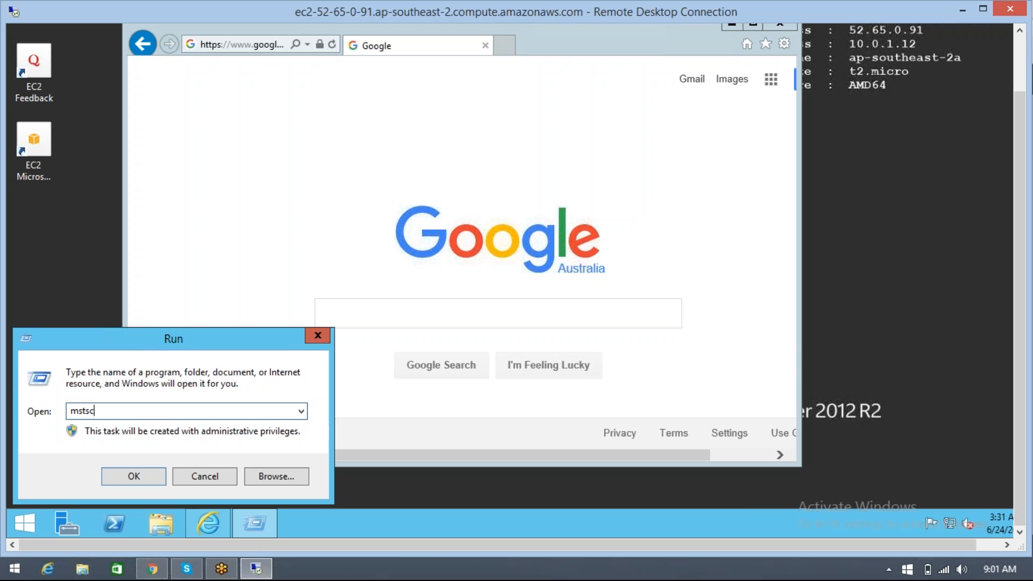
{"action": "key", "text": "Return"}
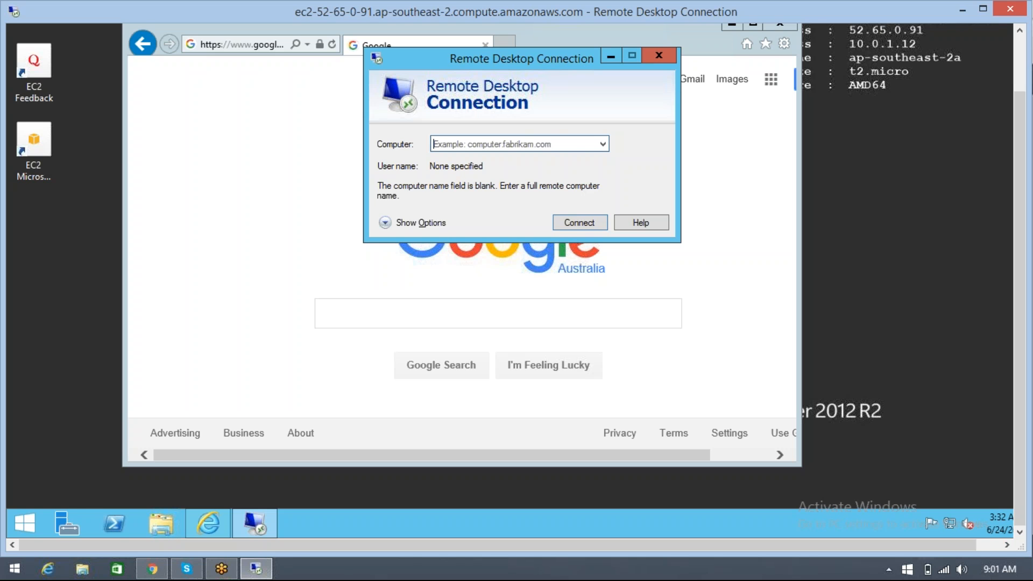
{"action": "key", "text": "ctrl+v"}
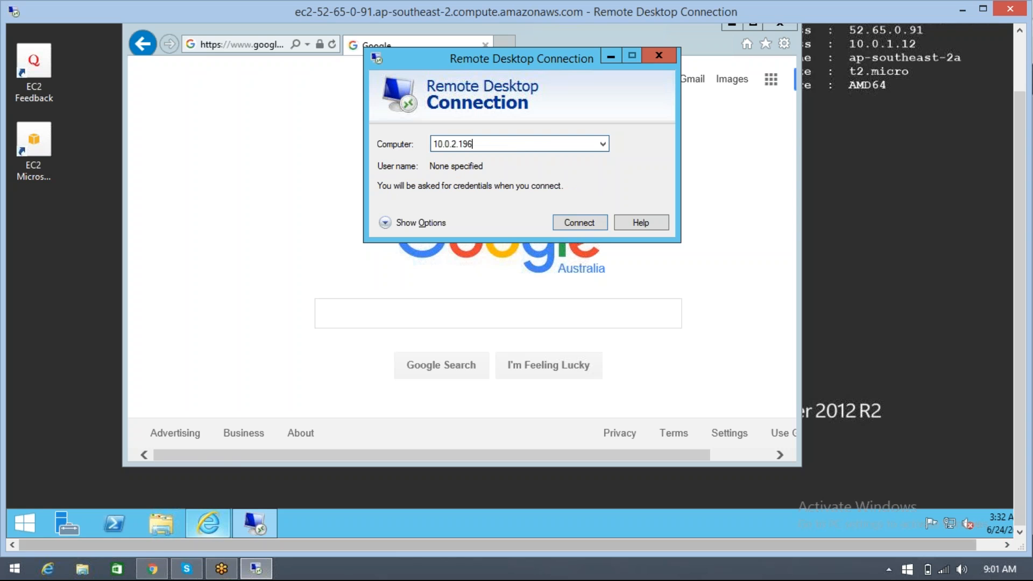
Copy MyDBServer's user name from the EC2 console and return to the web server's Remote Desktop session
{"action": "mouse_move", "coordinate": [153, 564]}
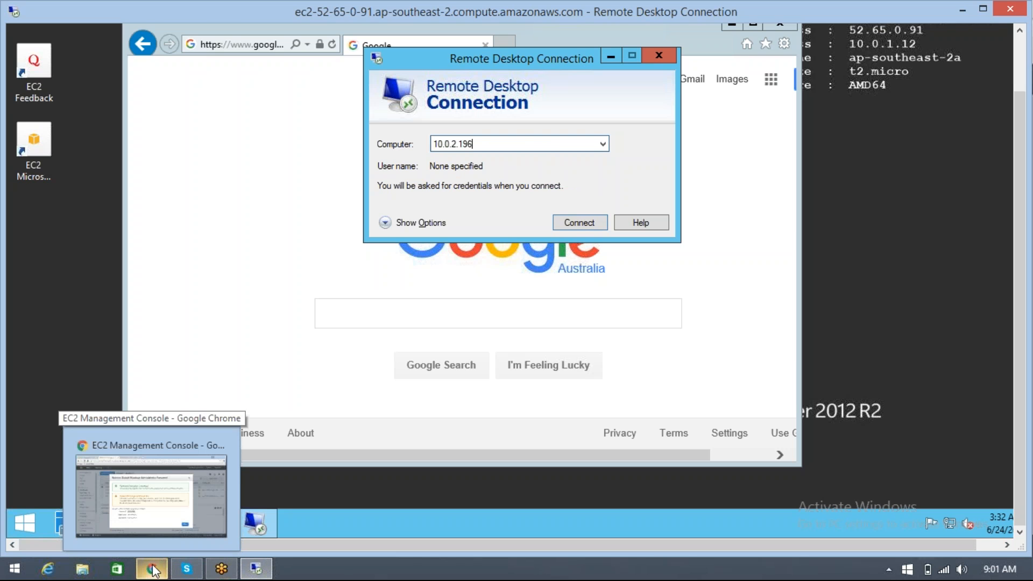
{"action": "left_click", "coordinate": [153, 569]}
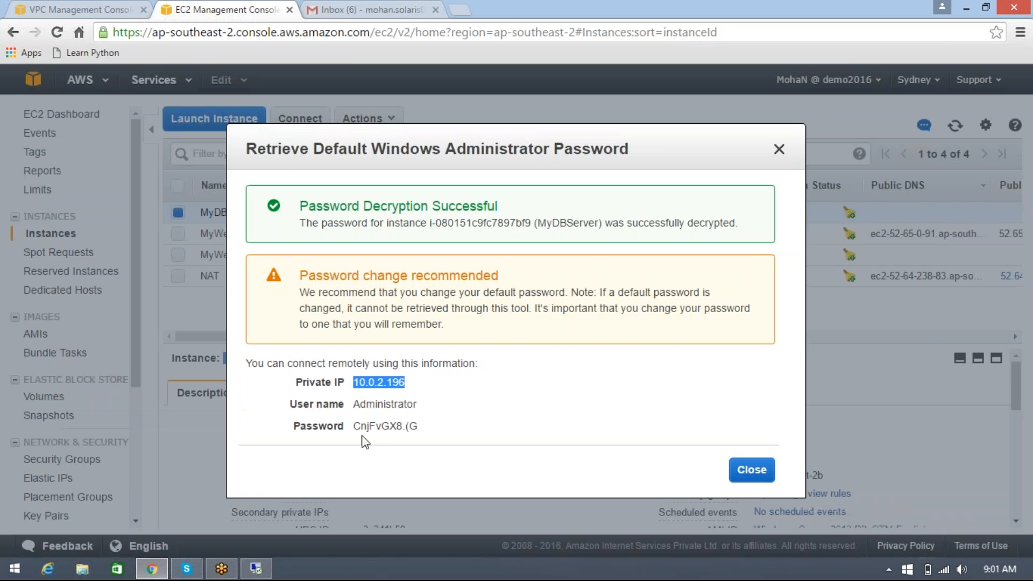
{"action": "double_click", "coordinate": [381, 404]}
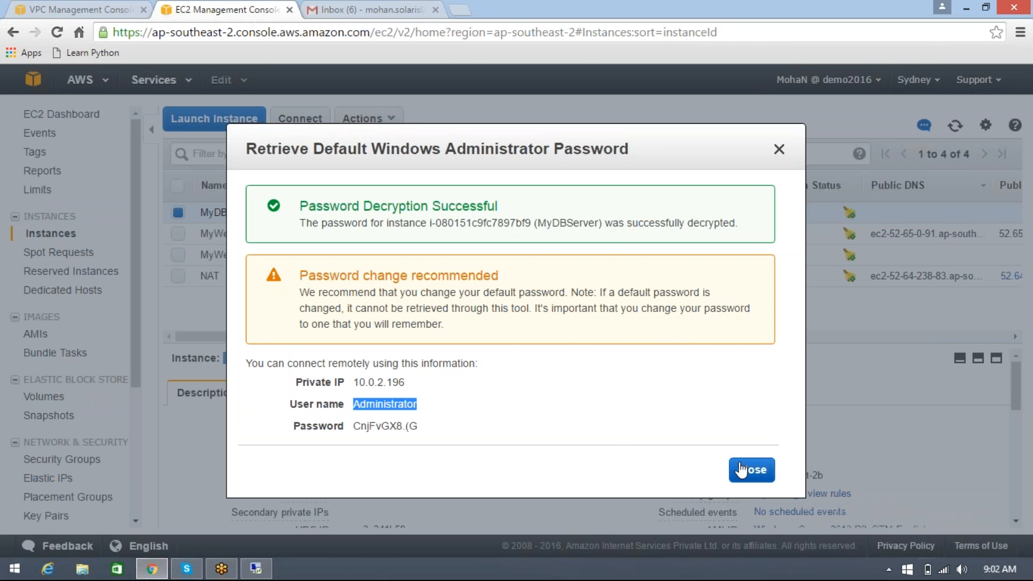
{"action": "key", "text": "alt"}
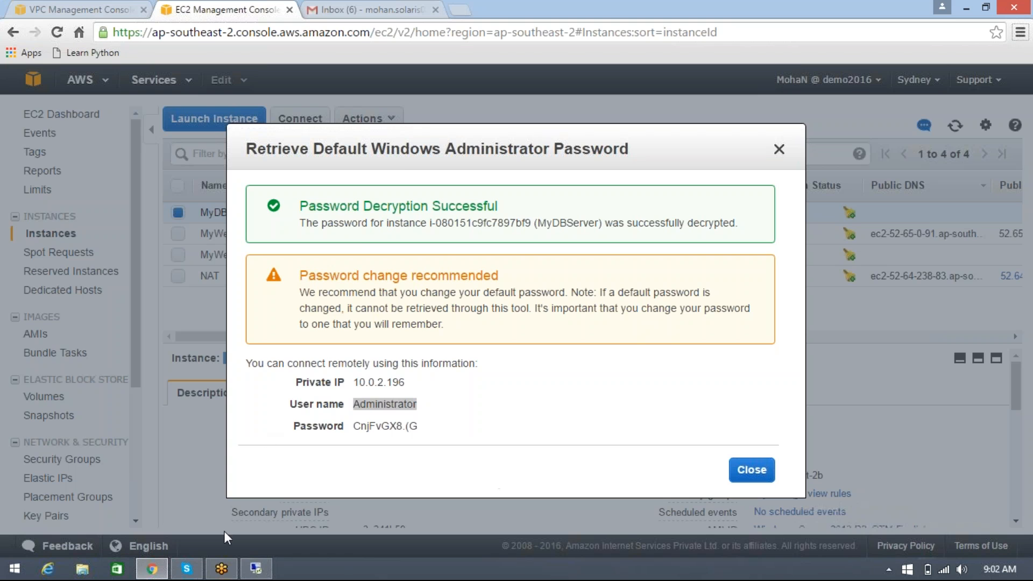
{"action": "left_click", "coordinate": [255, 568]}
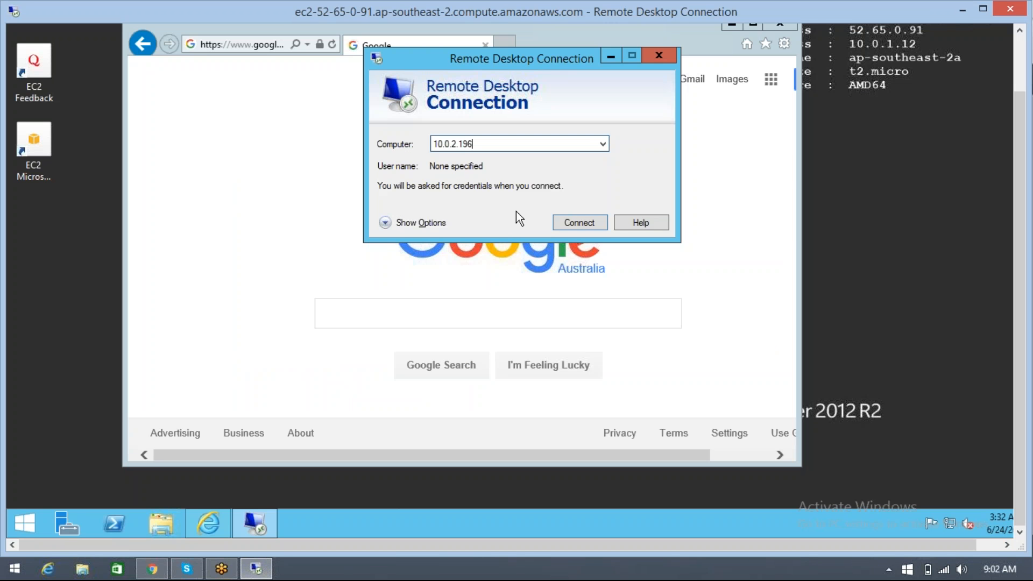
Start the connection to 10.0.2.196 and enter Administrator as the user name in the credentials dialog
{"action": "left_click", "coordinate": [585, 220]}
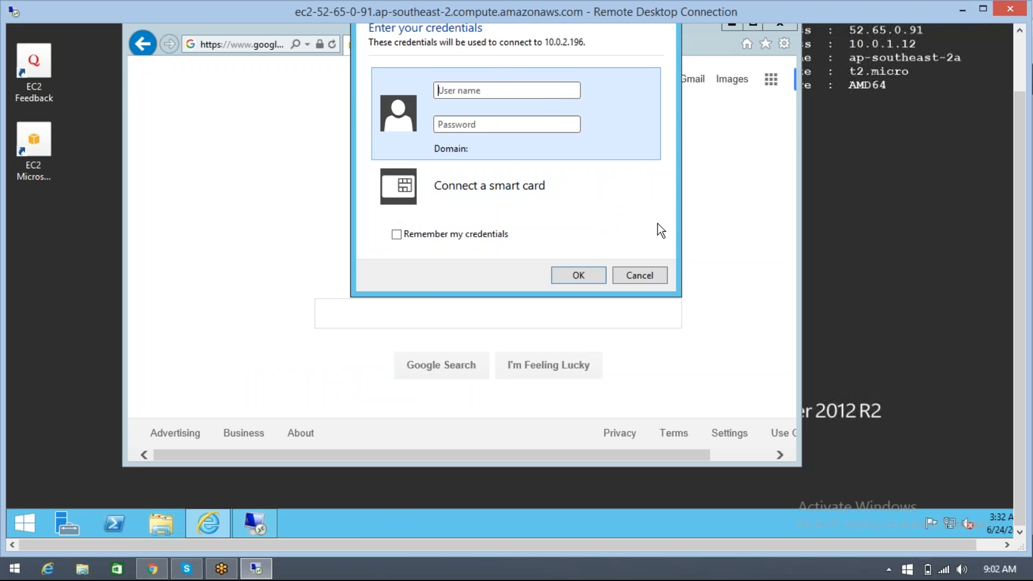
{"action": "left_click", "coordinate": [1019, 51]}
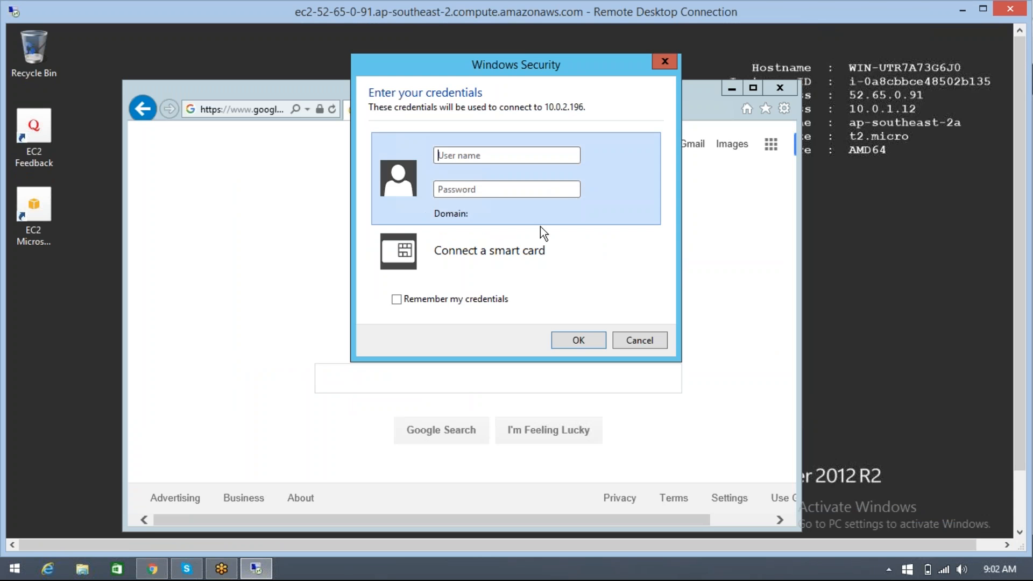
{"action": "left_click", "coordinate": [502, 159]}
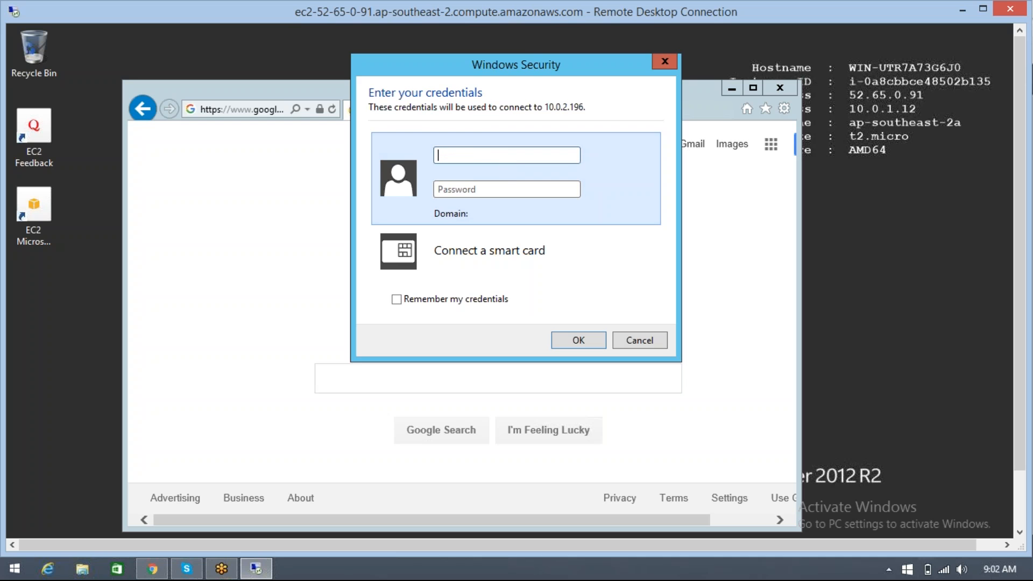
{"action": "type", "text": "Administrator"}
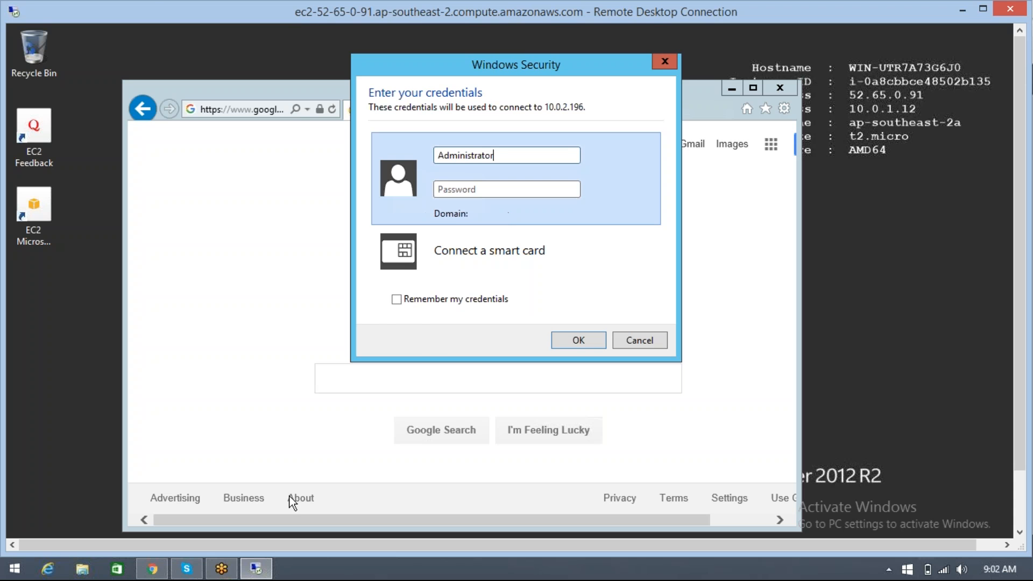
Copy the decrypted administrator password from the EC2 console, submit it in the credentials dialog, and connect despite the certificate errors
{"action": "left_click", "coordinate": [152, 568]}
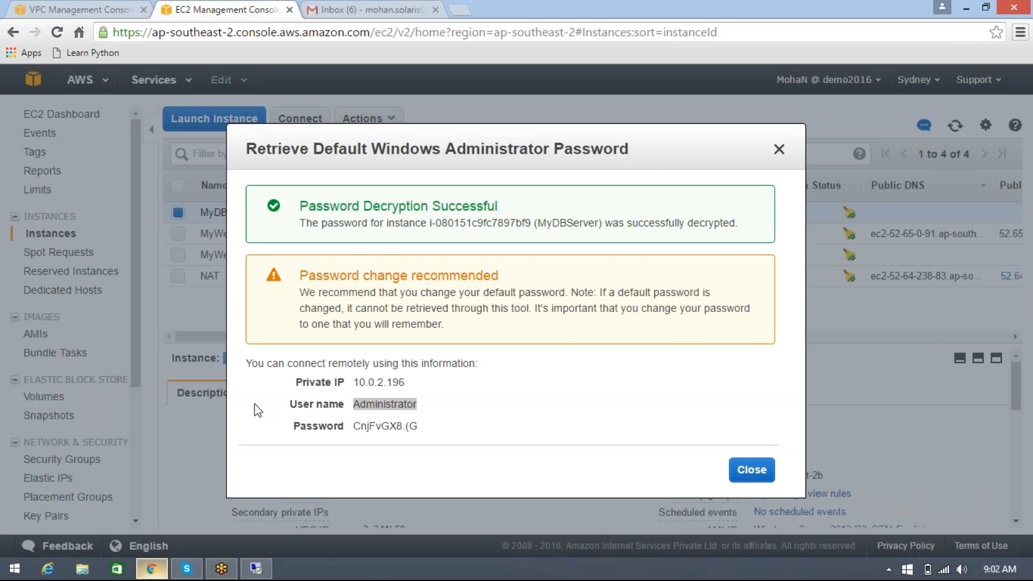
{"action": "double_click", "coordinate": [360, 426]}
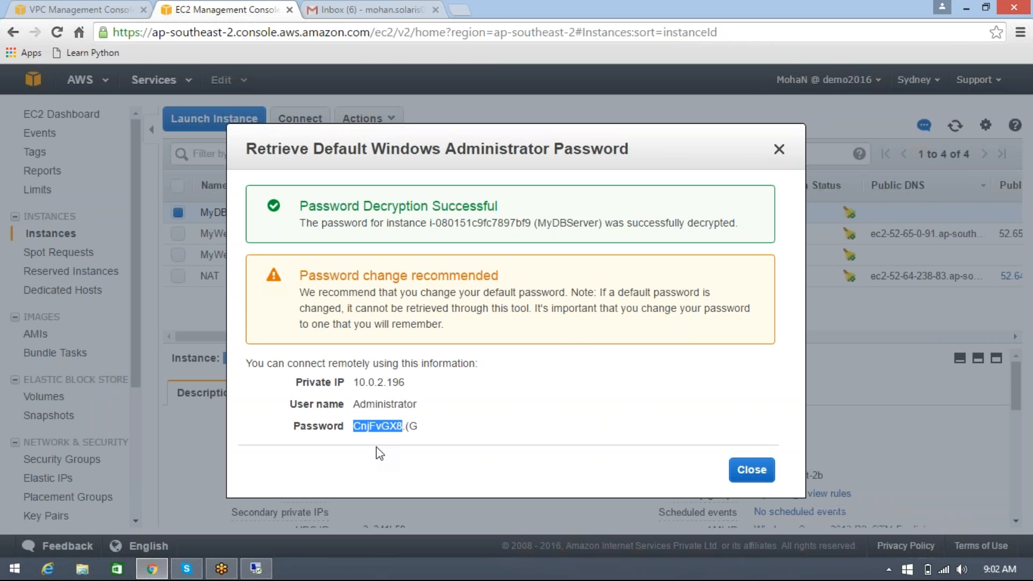
{"action": "key", "text": "shift+End"}
{"action": "left_click", "coordinate": [255, 568]}
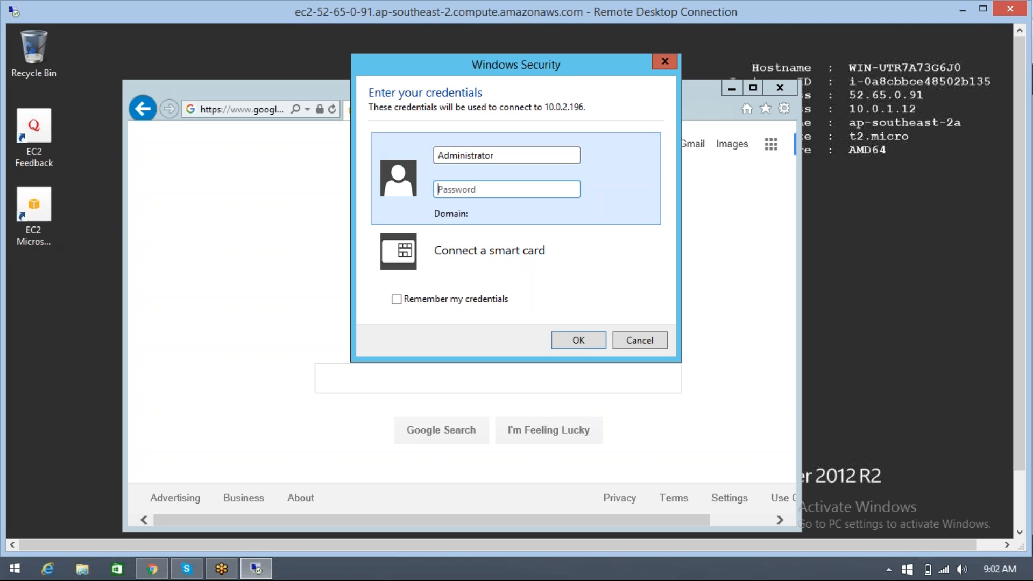
{"action": "key", "text": "ctrl+v"}
{"action": "left_click", "coordinate": [579, 340]}
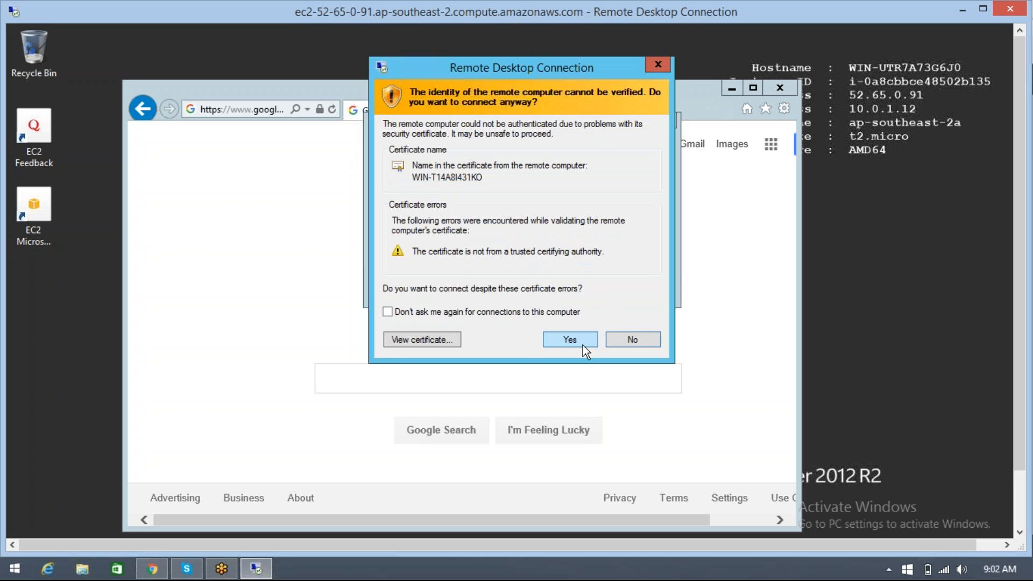
{"action": "left_click", "coordinate": [570, 340]}
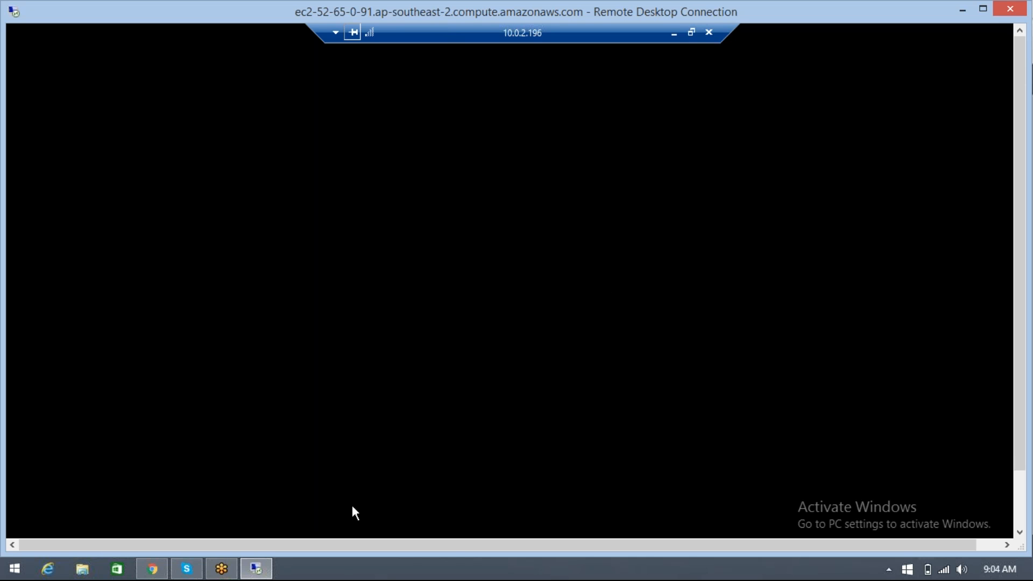
Switch back to the EC2 console in the browser and close the retrieved password dialog
{"action": "mouse_move", "coordinate": [225, 569]}
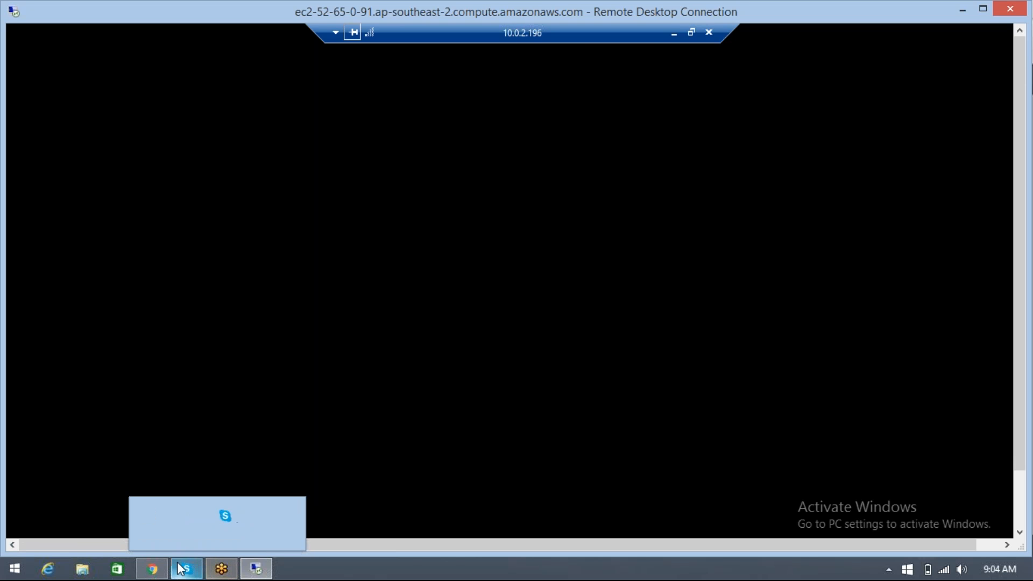
{"action": "left_click", "coordinate": [153, 569]}
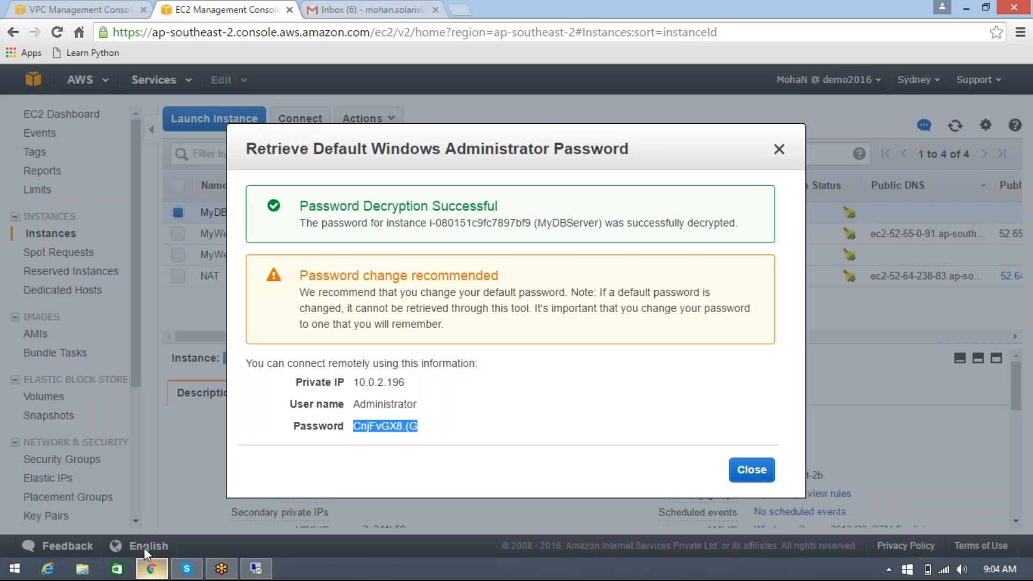
{"action": "left_click", "coordinate": [733, 462]}
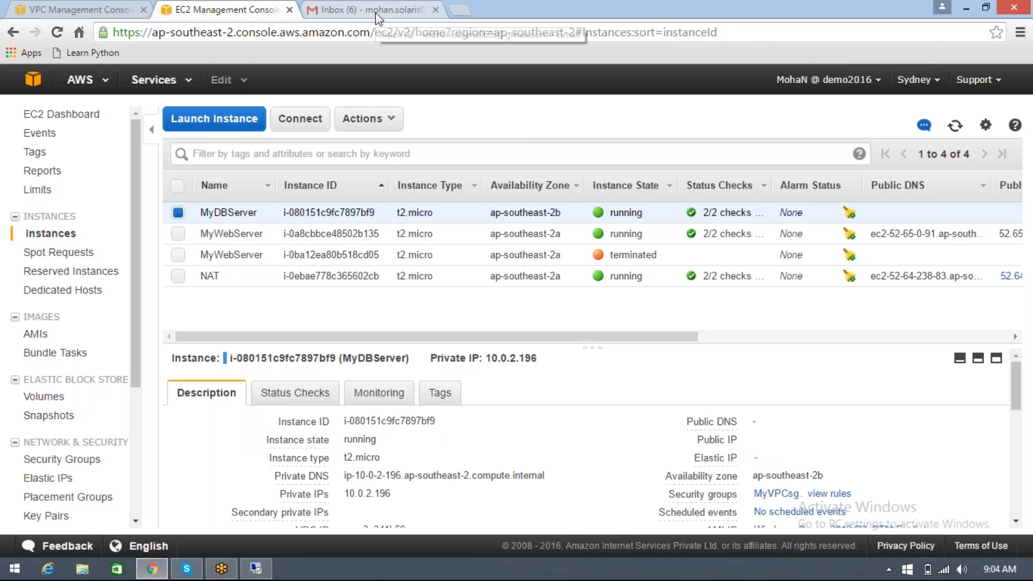
Switch to the VPC console, refresh the subnet list and check the available IPs of the Public and Private subnets
{"action": "left_click", "coordinate": [97, 10]}
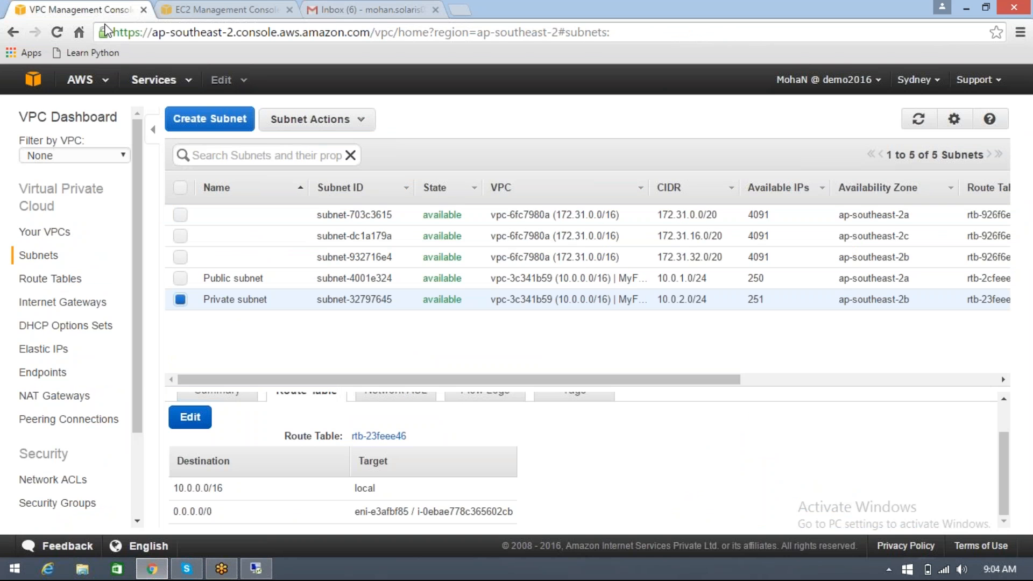
{"action": "left_click", "coordinate": [919, 120]}
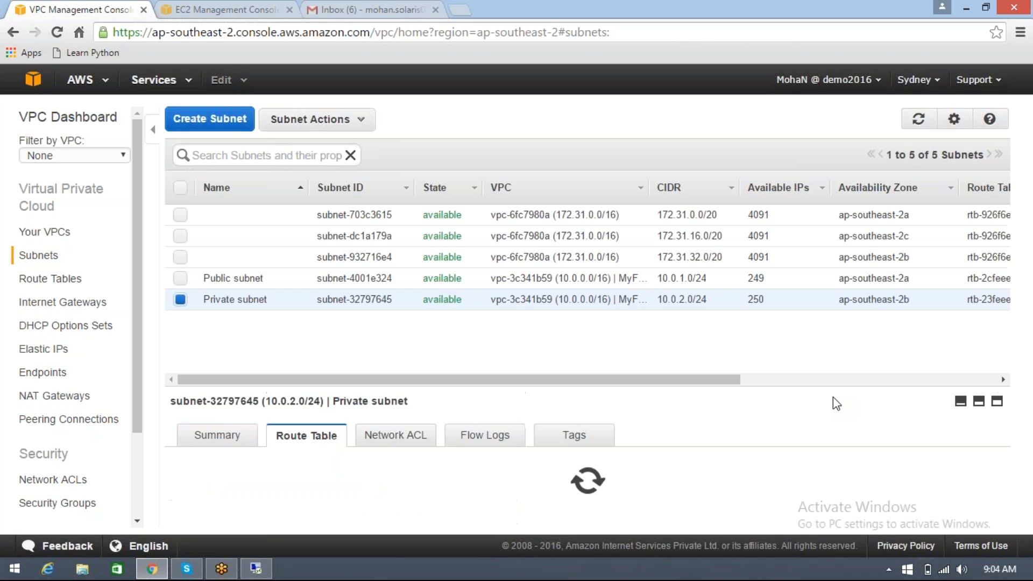
{"action": "left_click", "coordinate": [764, 278]}
{"action": "left_click", "coordinate": [756, 300]}
Return to MyDBServer's Remote Desktop session, open Internet Explorer and move its window off the instance details on the desktop
{"action": "left_click", "coordinate": [261, 569]}
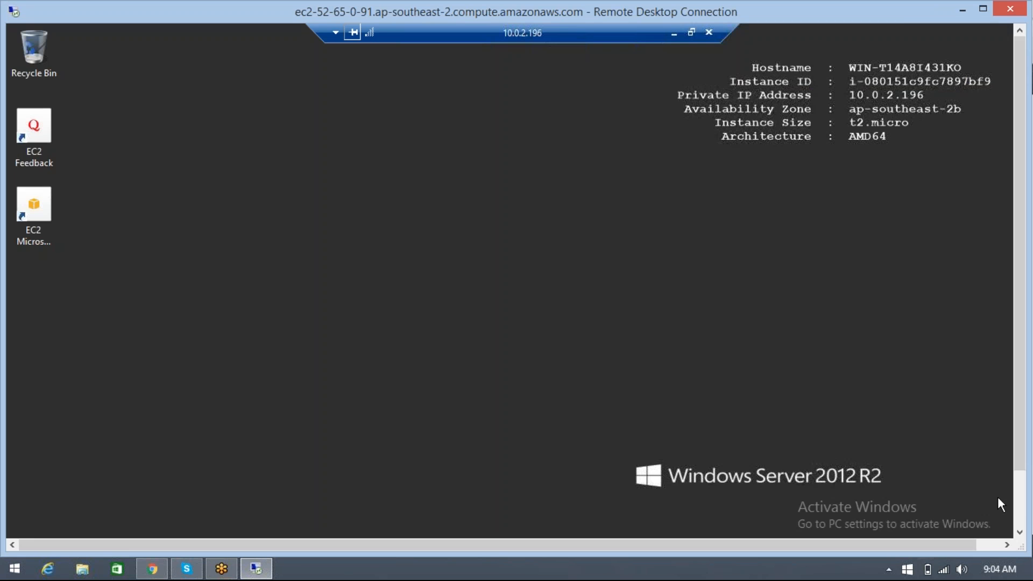
{"action": "left_click", "coordinate": [1020, 511]}
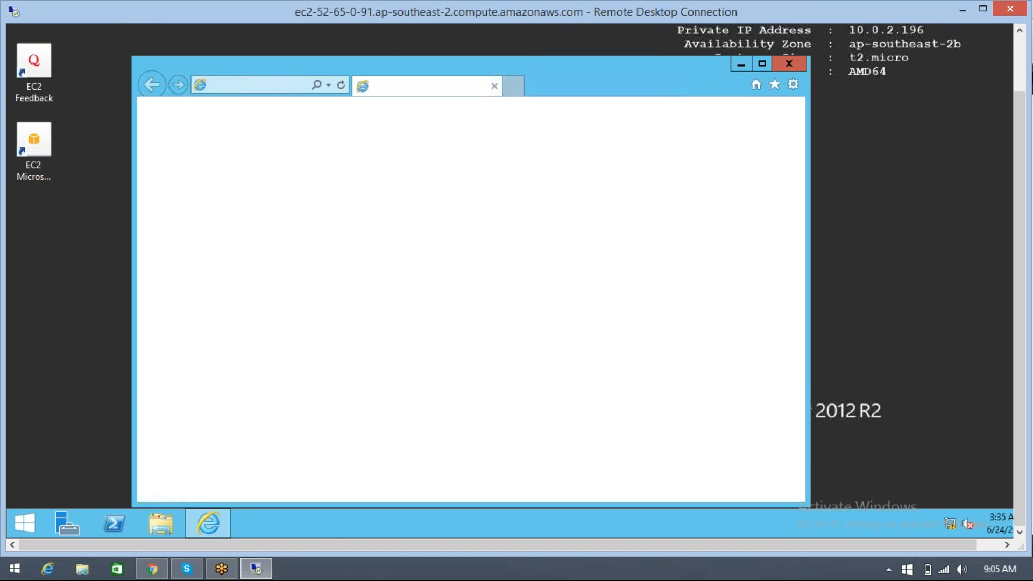
{"action": "left_click", "coordinate": [1019, 63]}
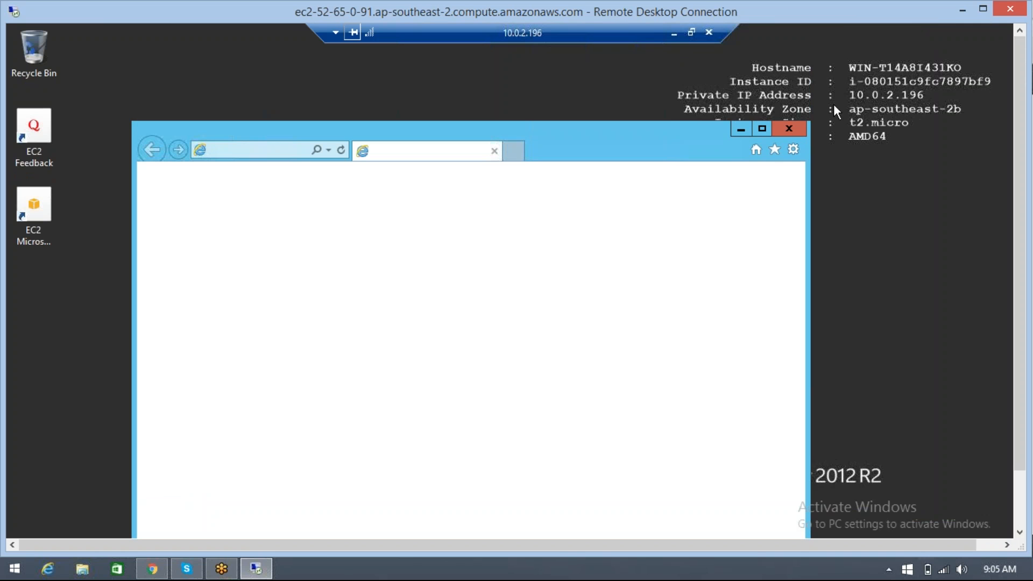
{"action": "left_click", "coordinate": [950, 103]}
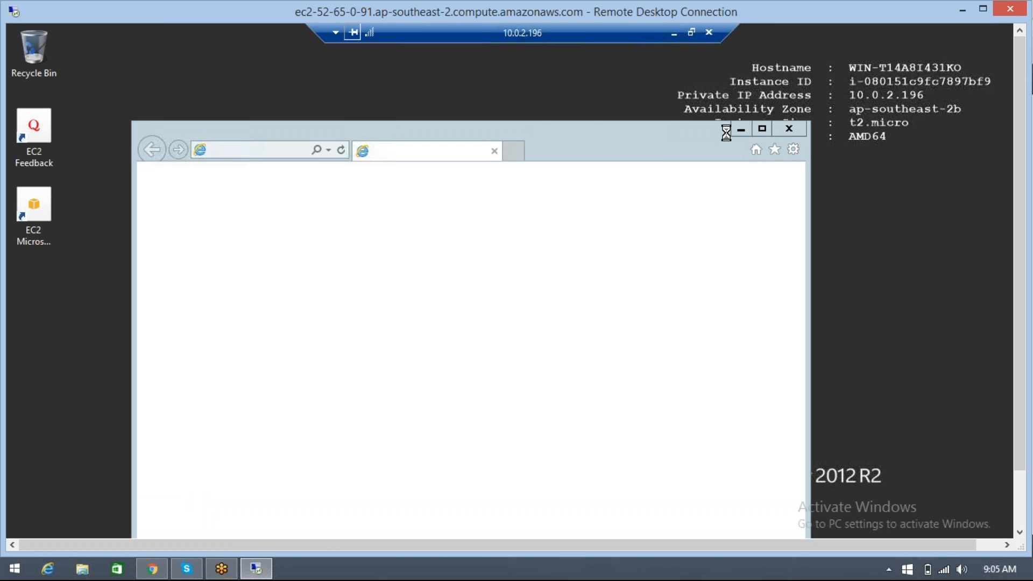
{"action": "left_click", "coordinate": [414, 125]}
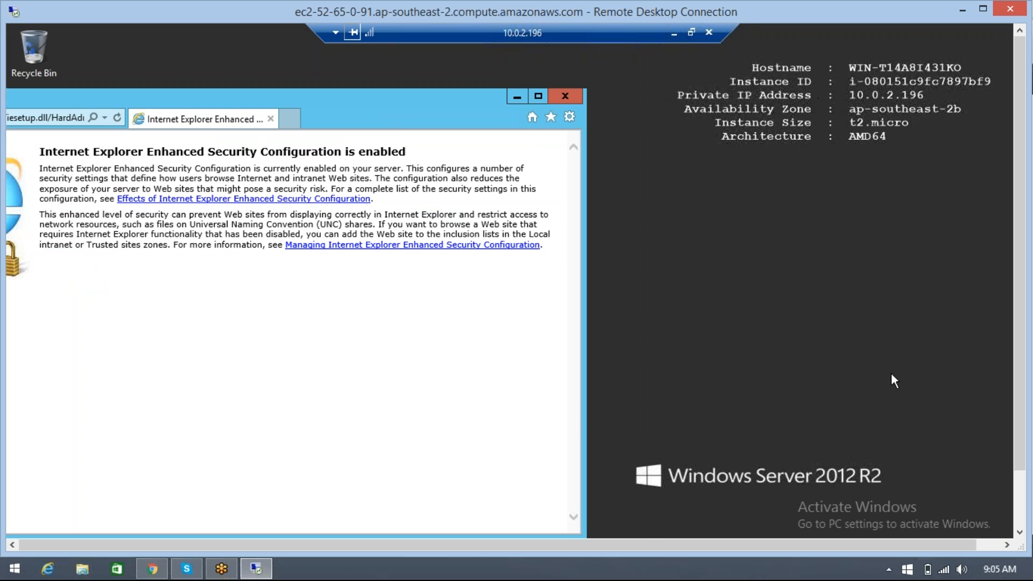
Minimize the 10.0.2.196 session to inspect the web server's instance details behind its browser, and return to the database server session
{"action": "left_click", "coordinate": [673, 33]}
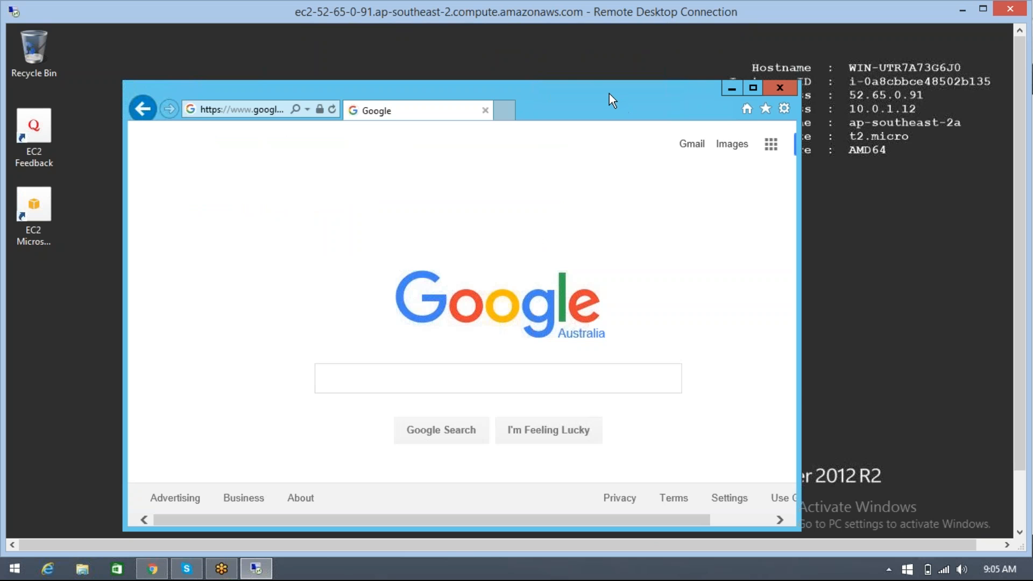
{"action": "left_click_drag", "start_coordinate": [609, 94], "coordinate": [521, 91]}
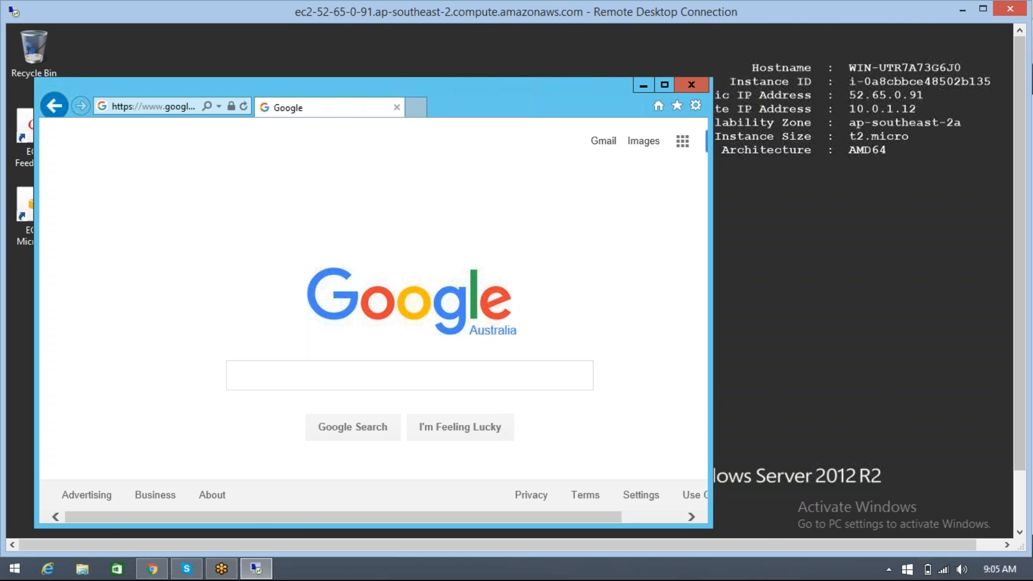
{"action": "left_click_drag", "start_coordinate": [1020, 431], "coordinate": [1019, 486]}
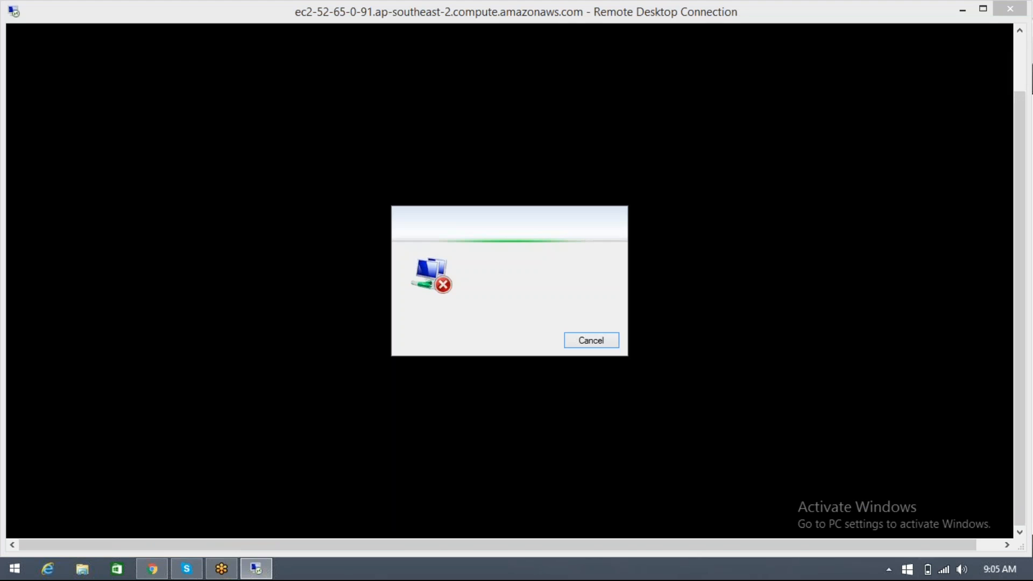
{"action": "left_click", "coordinate": [590, 341]}
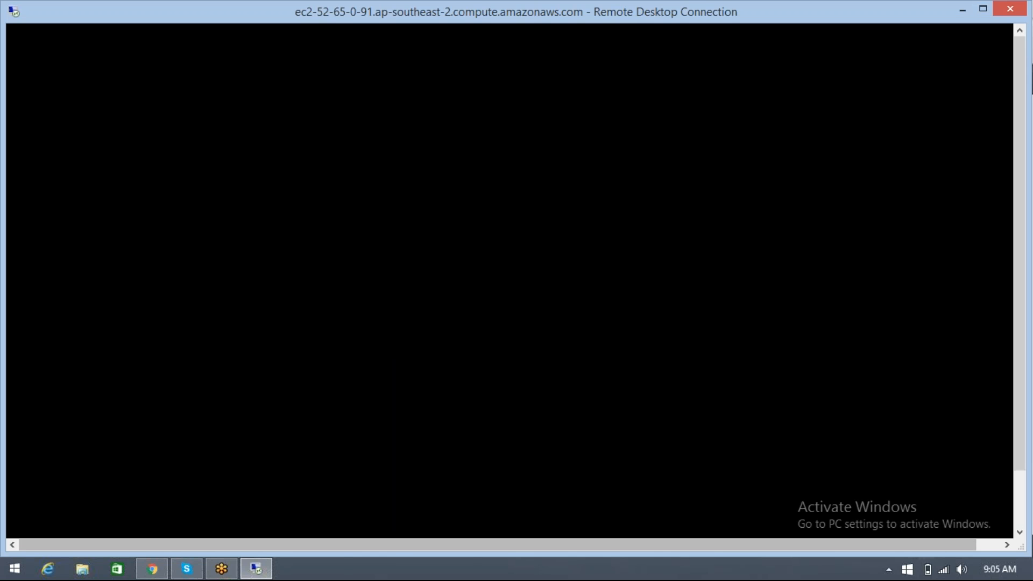
{"action": "mouse_move", "coordinate": [263, 568]}
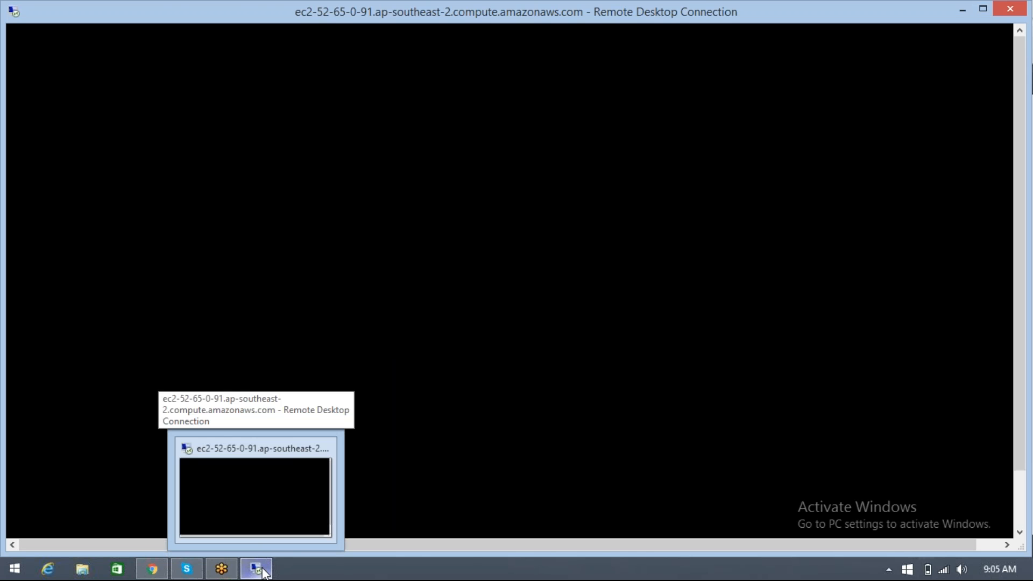
{"action": "mouse_move", "coordinate": [156, 569]}
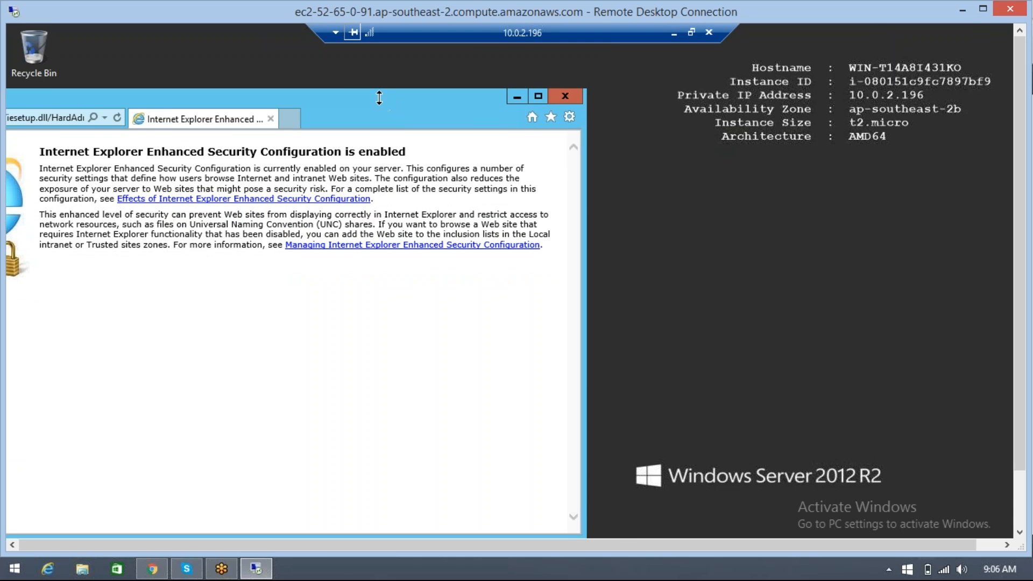
Move the database server's Internet Explorer window fully into view and try to load google.com
{"action": "left_click_drag", "start_coordinate": [537, 100], "coordinate": [167, 98]}
{"action": "left_click_drag", "start_coordinate": [123, 144], "coordinate": [72, 118]}
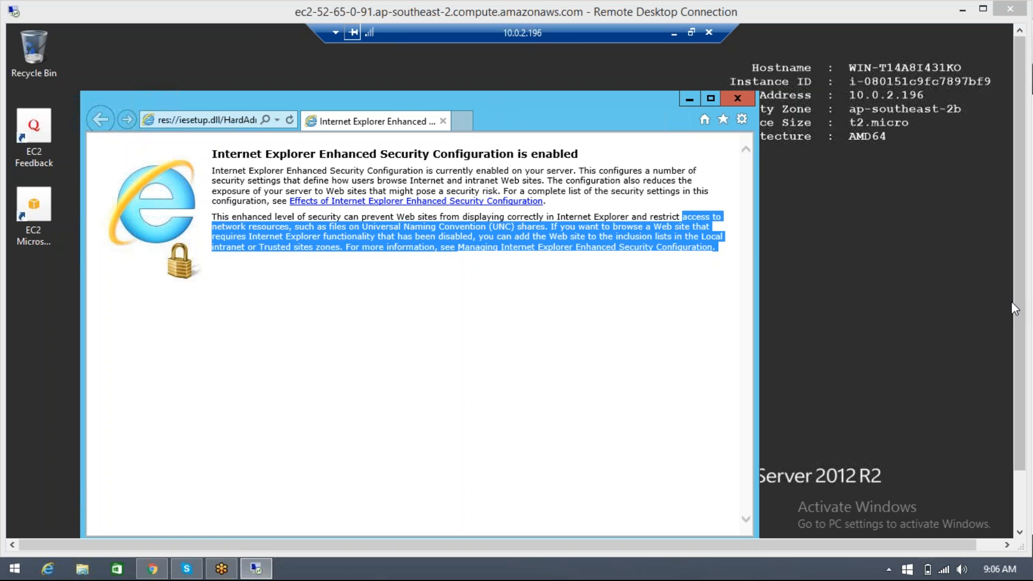
{"action": "left_click", "coordinate": [224, 121]}
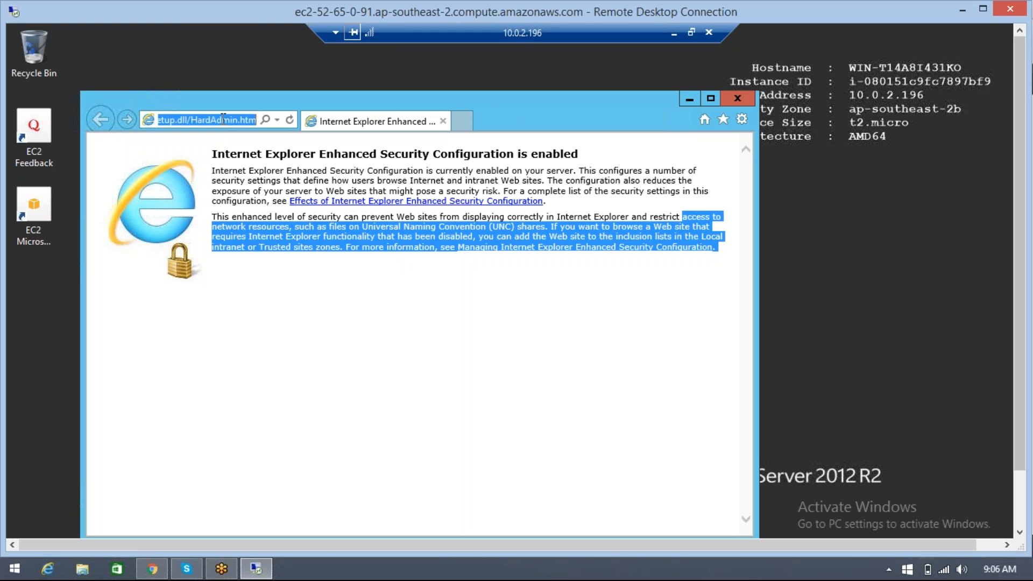
{"action": "type", "text": "g"}
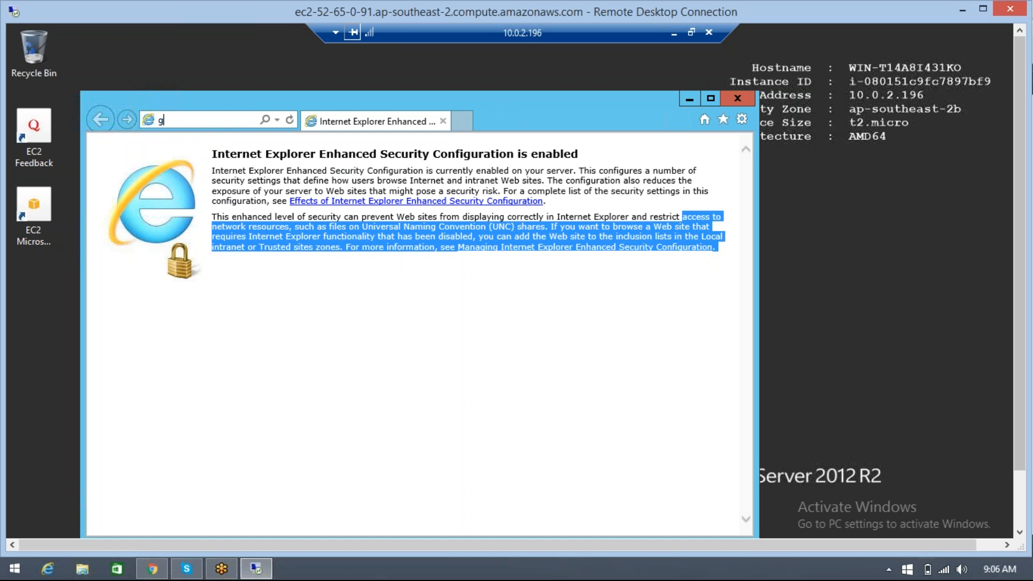
{"action": "type", "text": "oogle"}
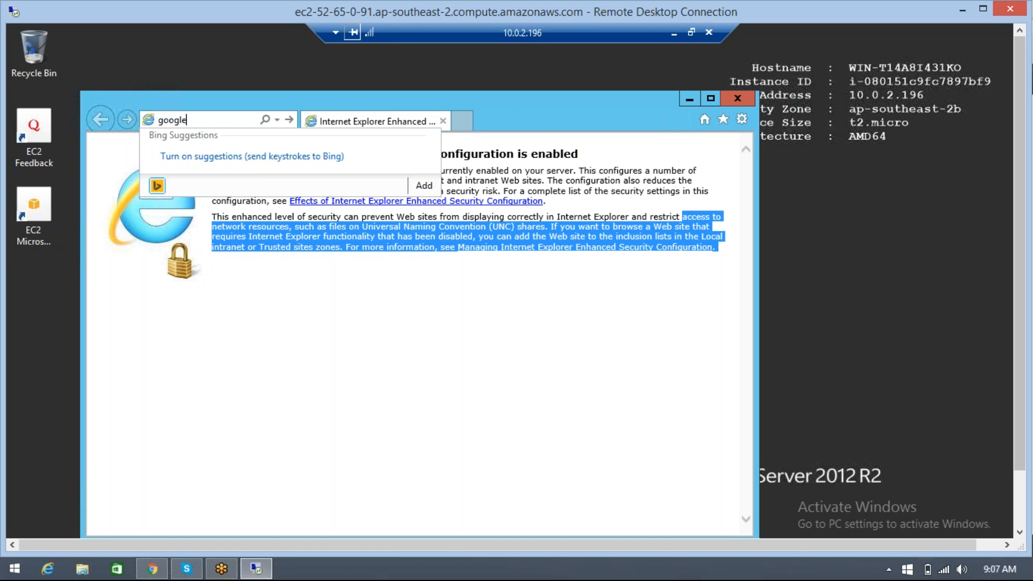
{"action": "type", "text": ".com"}
{"action": "key", "text": "Return"}
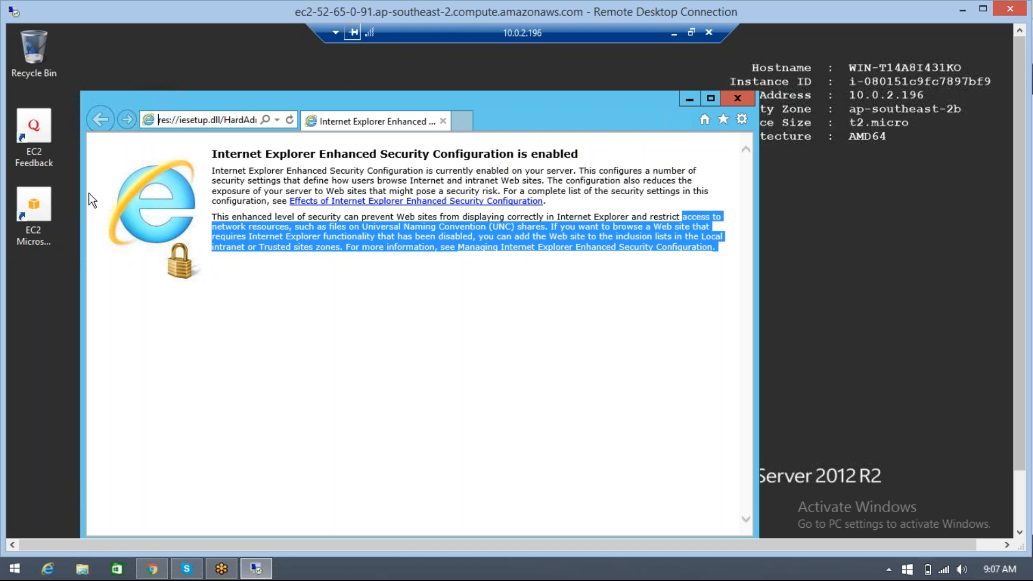
Enter google.com in the database server's browser again and close the blocked-content prompt
{"action": "left_click", "coordinate": [206, 119]}
{"action": "triple_click", "coordinate": [204, 118]}
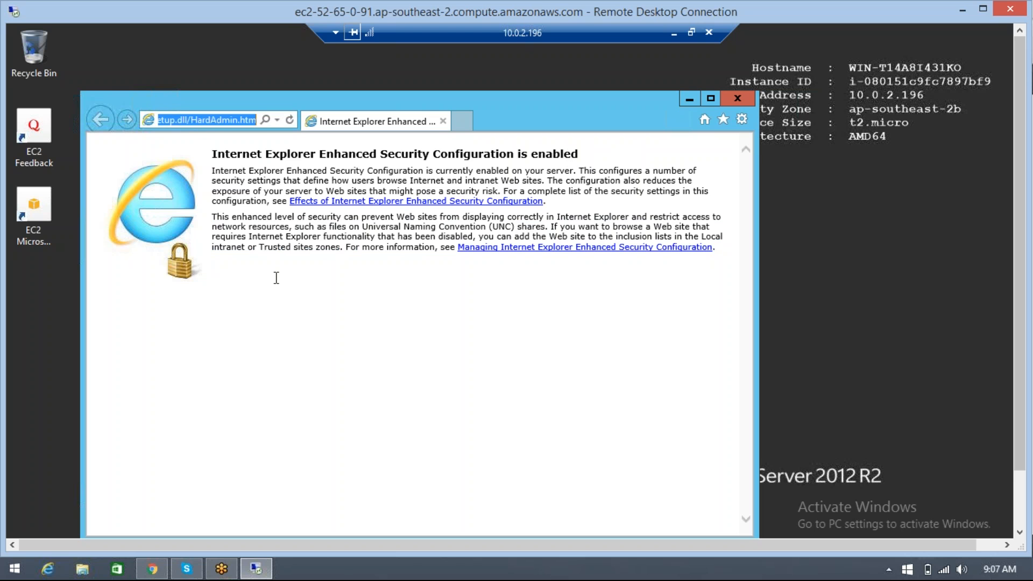
{"action": "type", "text": "go"}
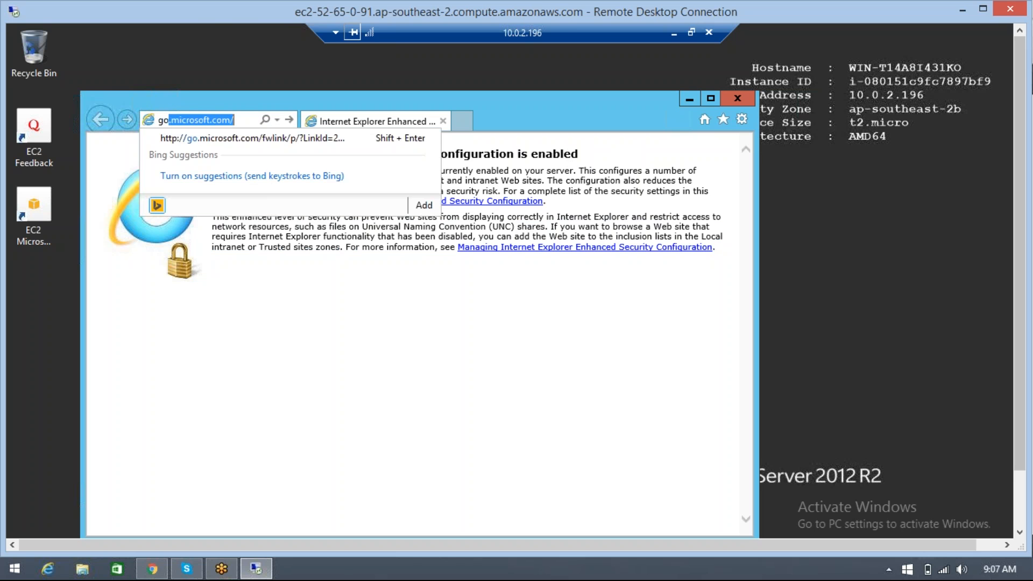
{"action": "type", "text": "og"}
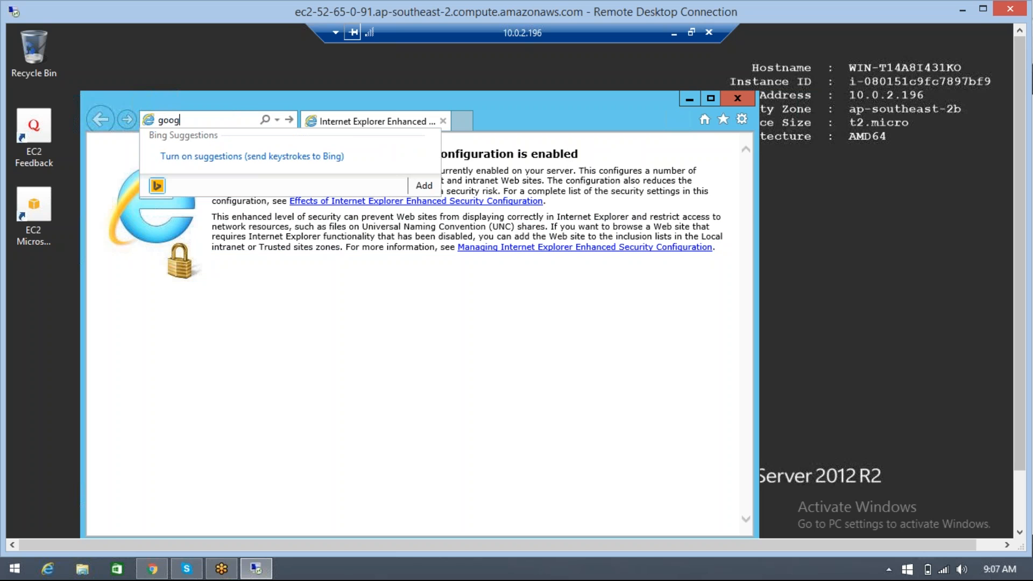
{"action": "type", "text": "le.com"}
{"action": "key", "text": "Return"}
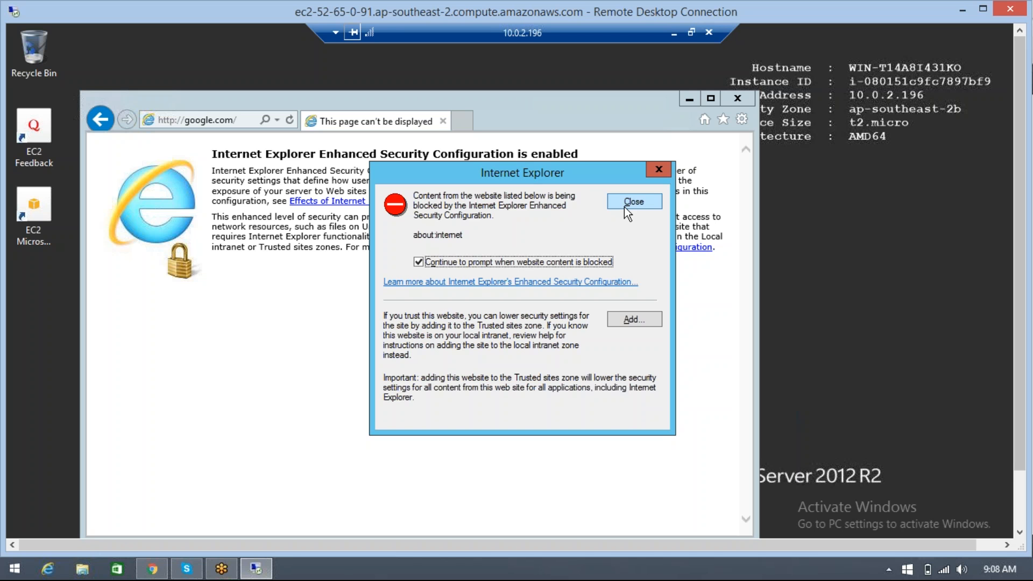
{"action": "left_click", "coordinate": [624, 207]}
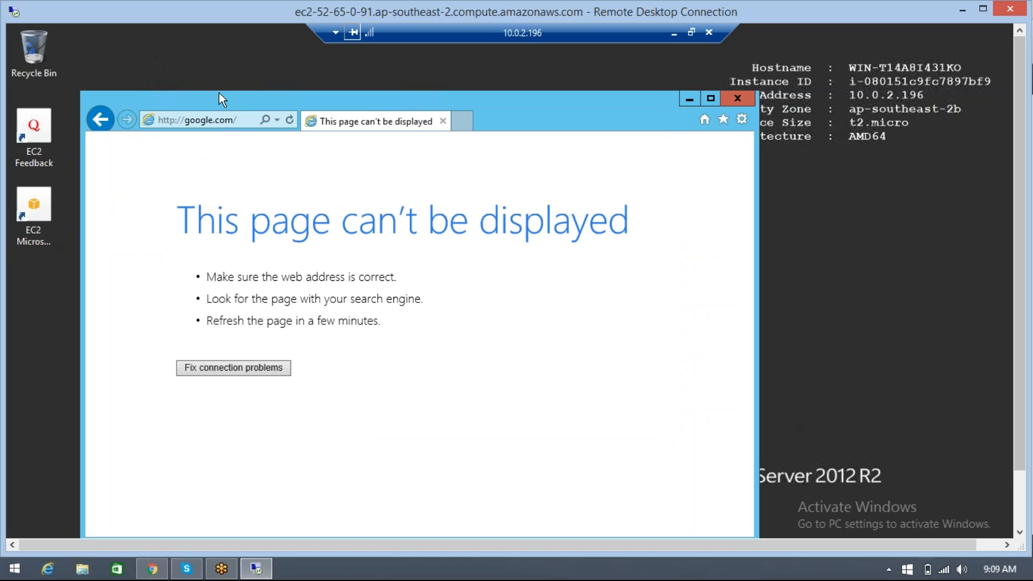
Try to load msn.com in the database server's browser and cancel the page load
{"action": "left_click", "coordinate": [228, 123]}
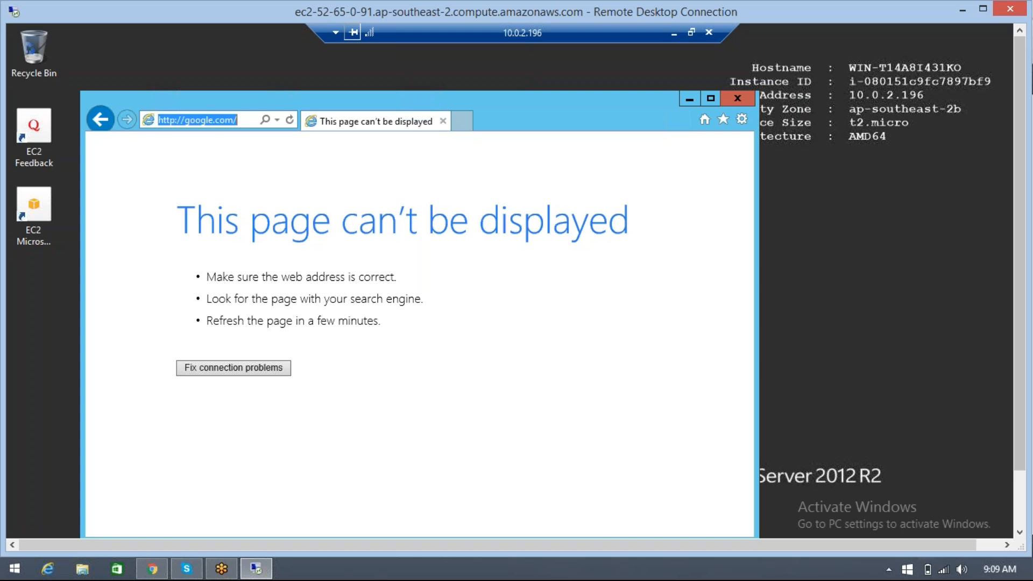
{"action": "type", "text": "msn.com"}
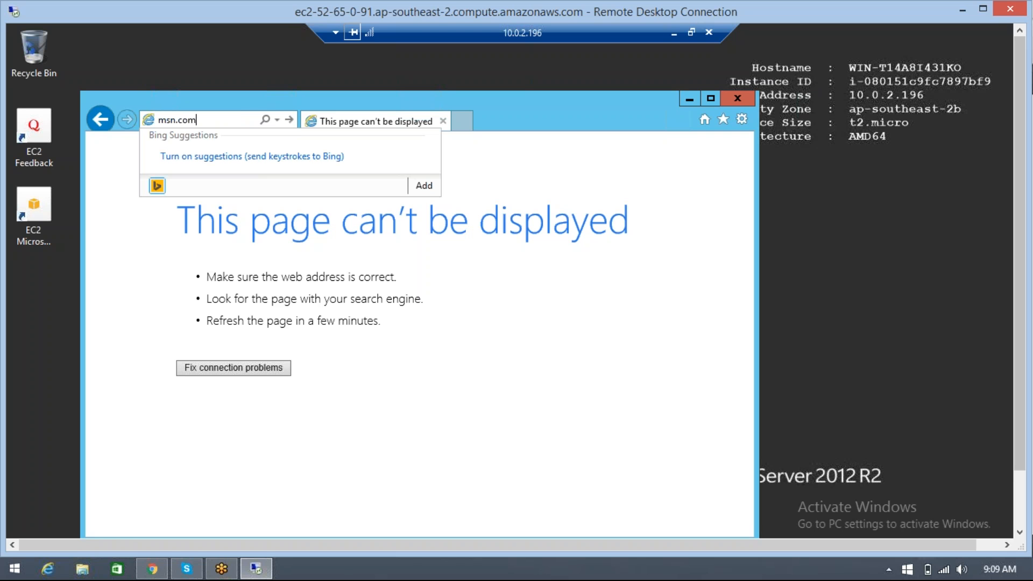
{"action": "key", "text": "Return"}
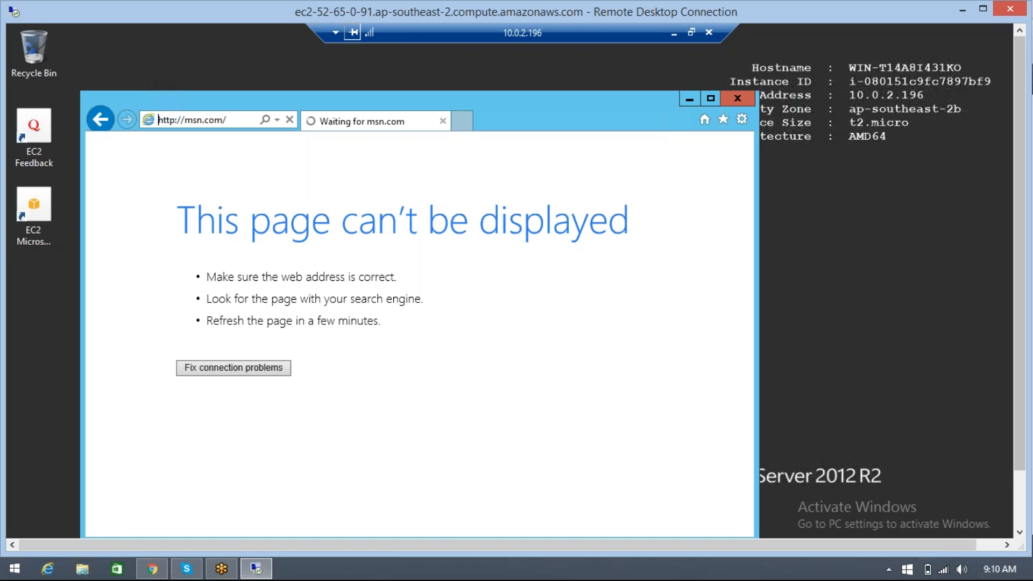
{"action": "key", "text": "Escape"}
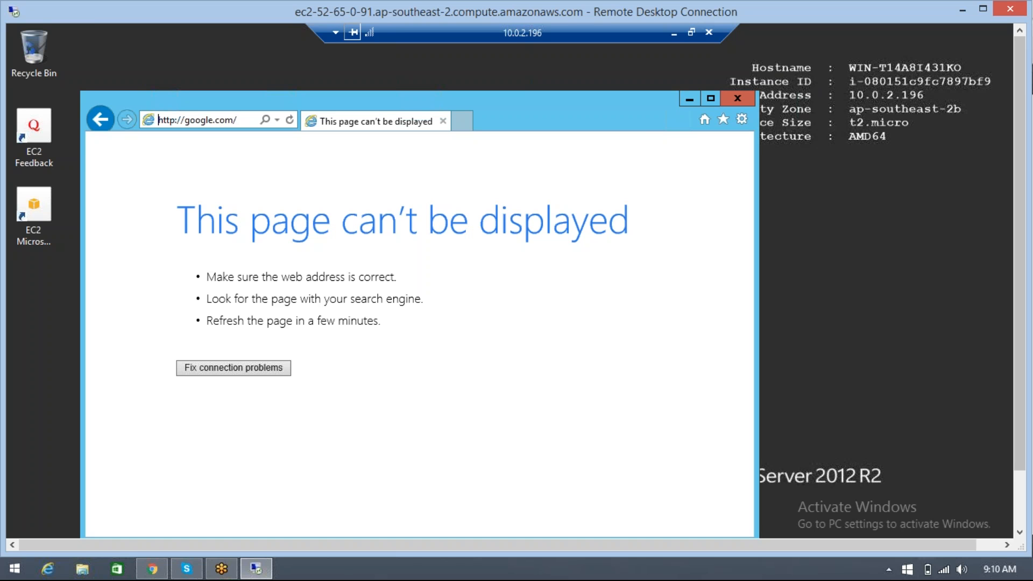
Try to open the browser's Bing search page, closing the error dialog and the blocked-content prompt
{"action": "left_click", "coordinate": [243, 122]}
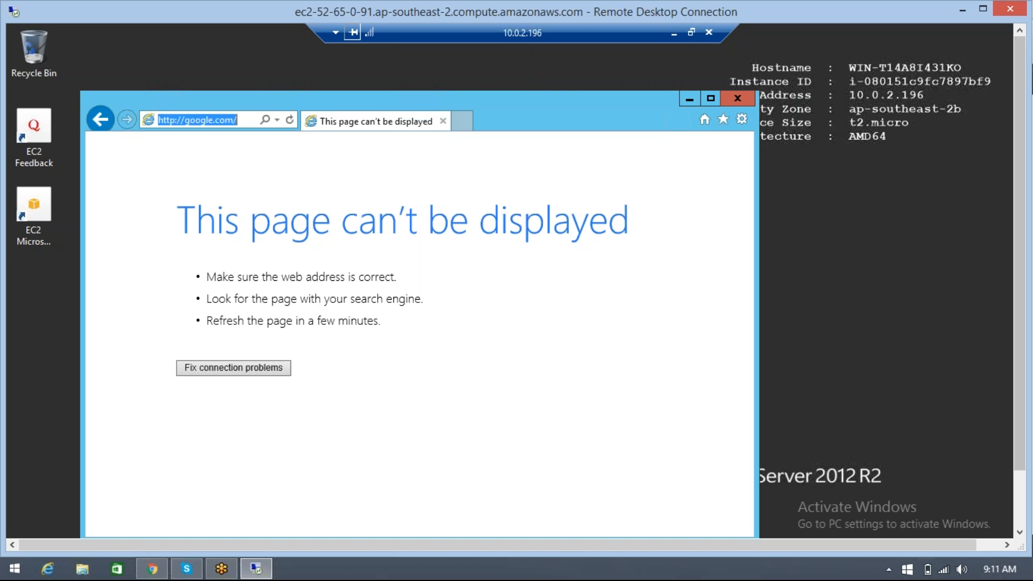
{"action": "key", "text": "ctrl+e"}
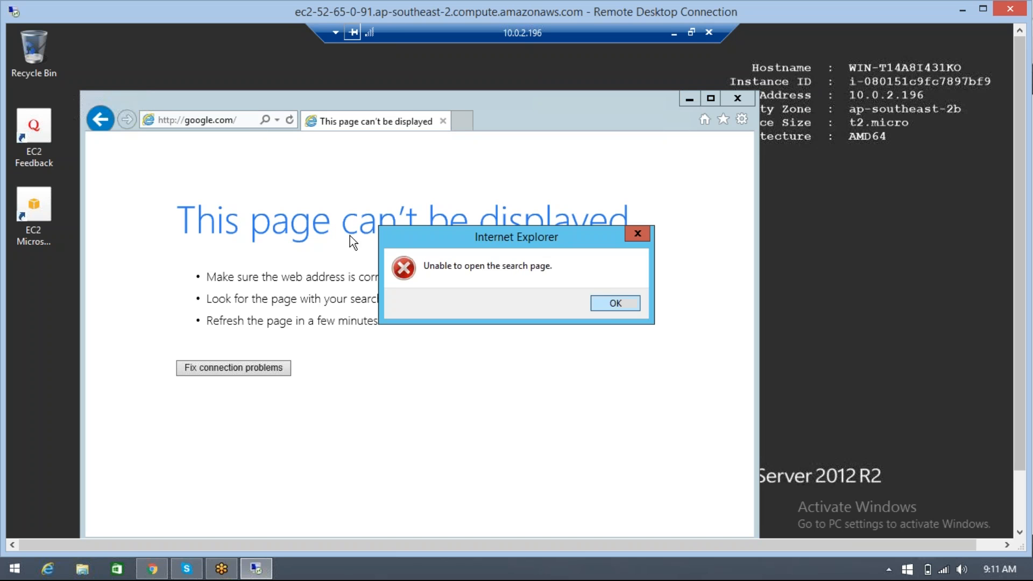
{"action": "left_click", "coordinate": [604, 303]}
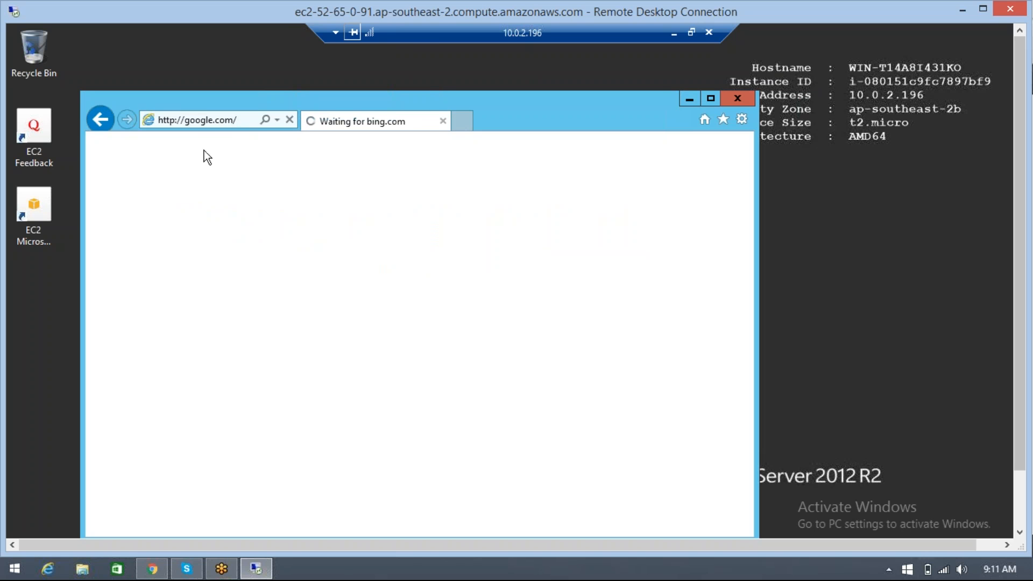
{"action": "left_click", "coordinate": [241, 122]}
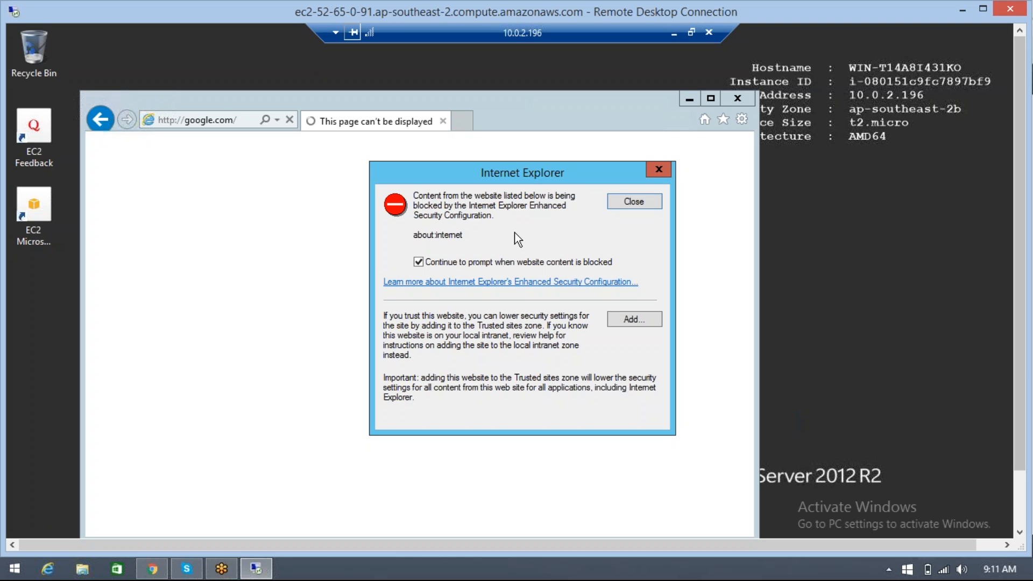
{"action": "left_click", "coordinate": [617, 202]}
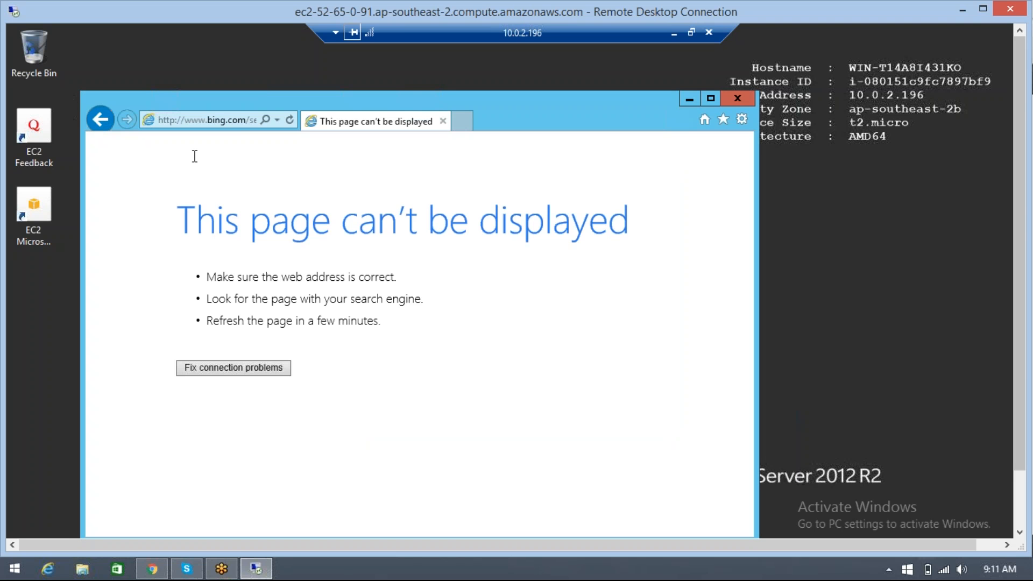
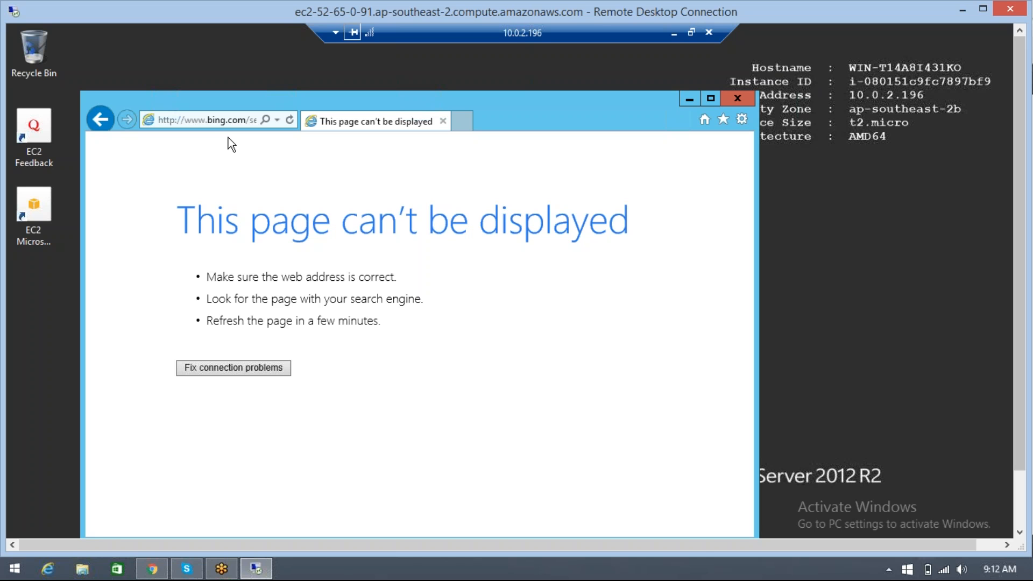
Try to load msn.com in the database server's browser again and close the browser window
{"action": "left_click", "coordinate": [224, 120]}
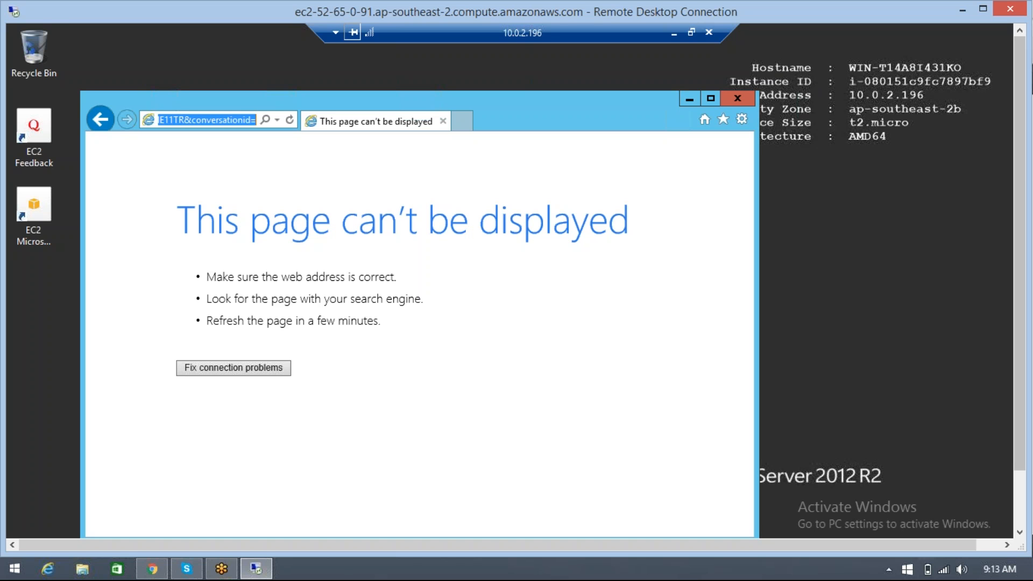
{"action": "type", "text": "m"}
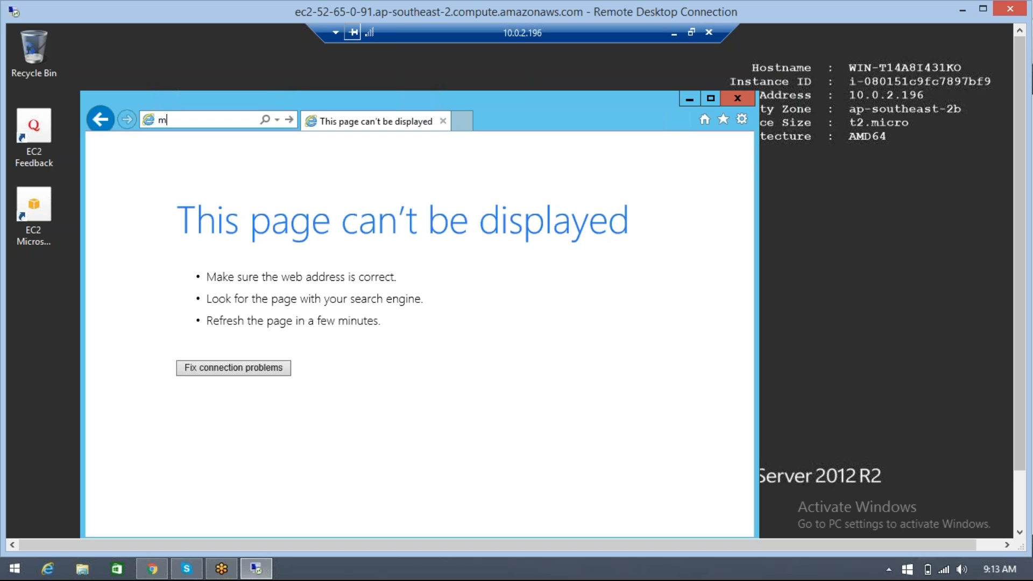
{"action": "type", "text": "sn.com"}
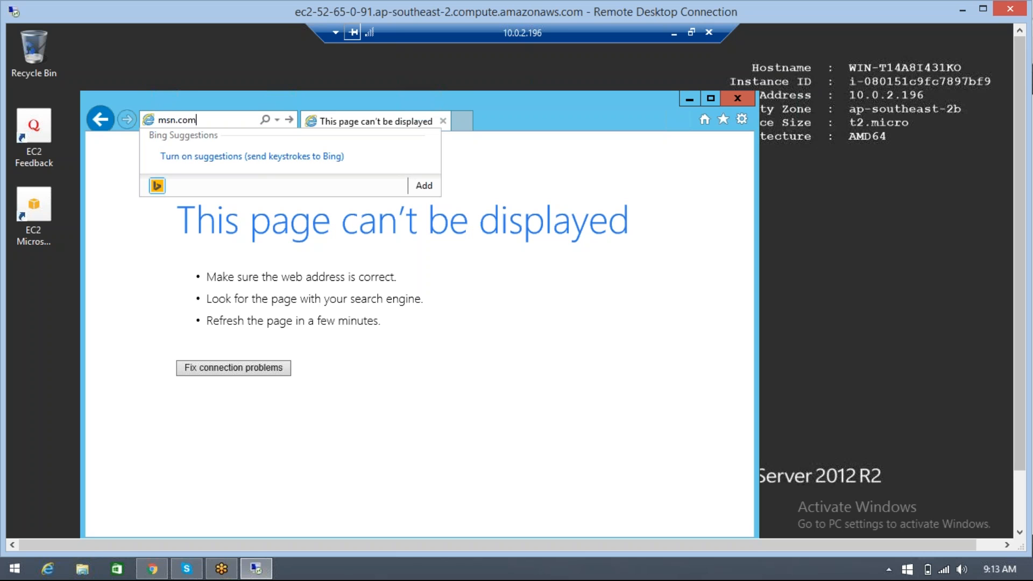
{"action": "key", "text": "Return"}
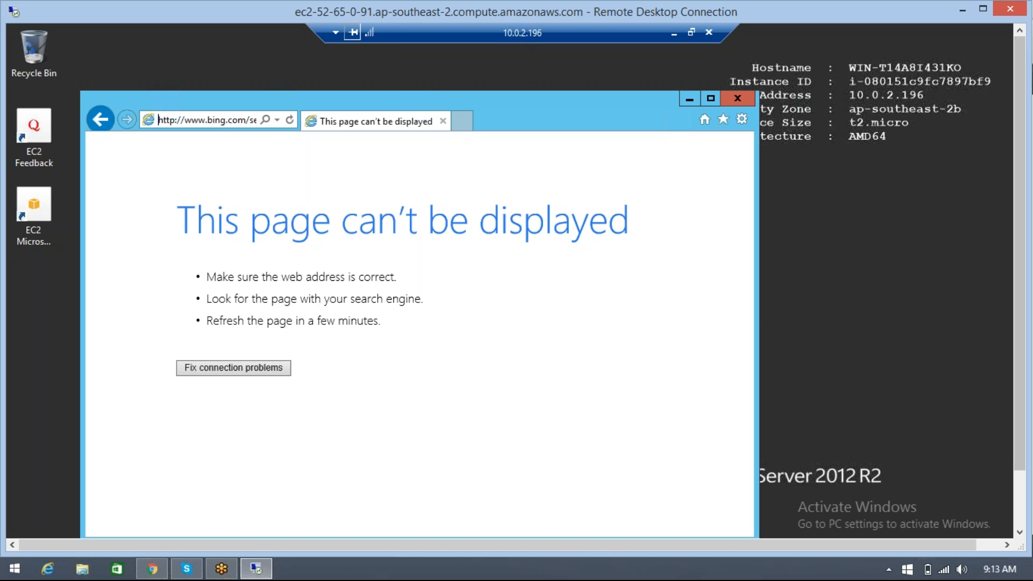
{"action": "left_click", "coordinate": [736, 98]}
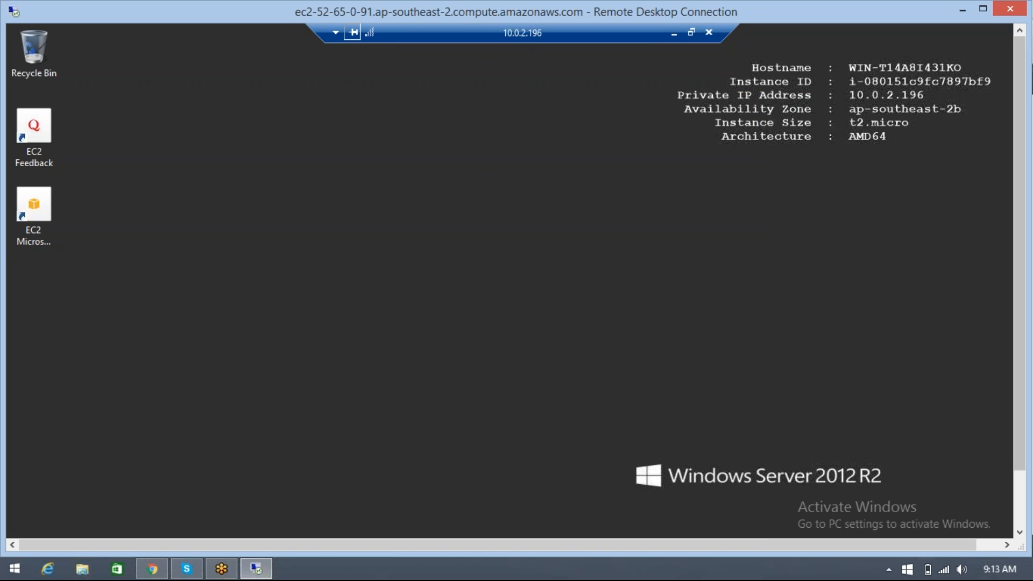
{"action": "right_click", "coordinate": [439, 140]}
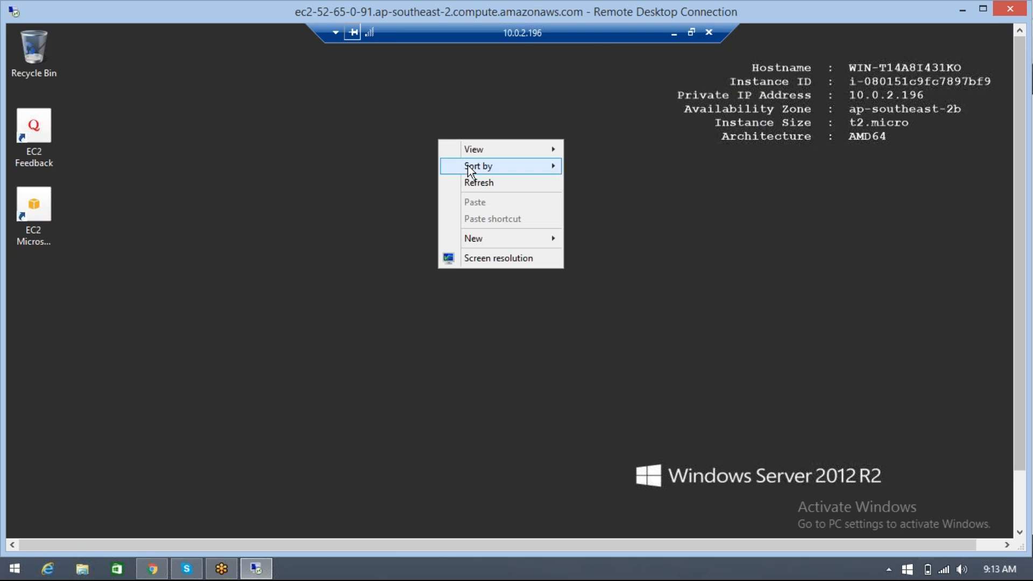
{"action": "left_click", "coordinate": [395, 151]}
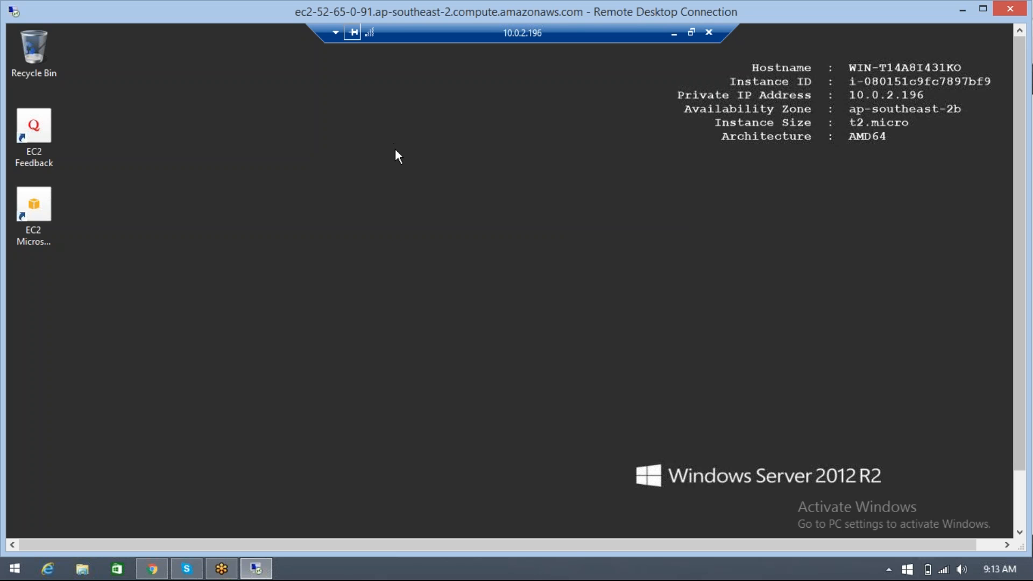
{"action": "right_click", "coordinate": [394, 145]}
{"action": "left_click", "coordinate": [426, 187]}
{"action": "right_click", "coordinate": [381, 130]}
{"action": "left_click", "coordinate": [420, 171]}
{"action": "right_click", "coordinate": [418, 133]}
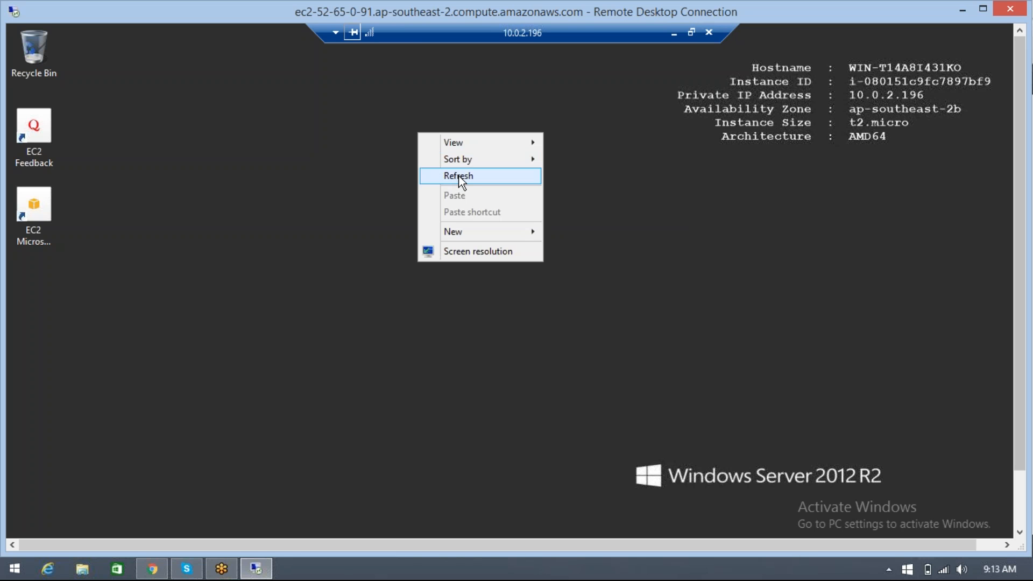
{"action": "left_click", "coordinate": [460, 177]}
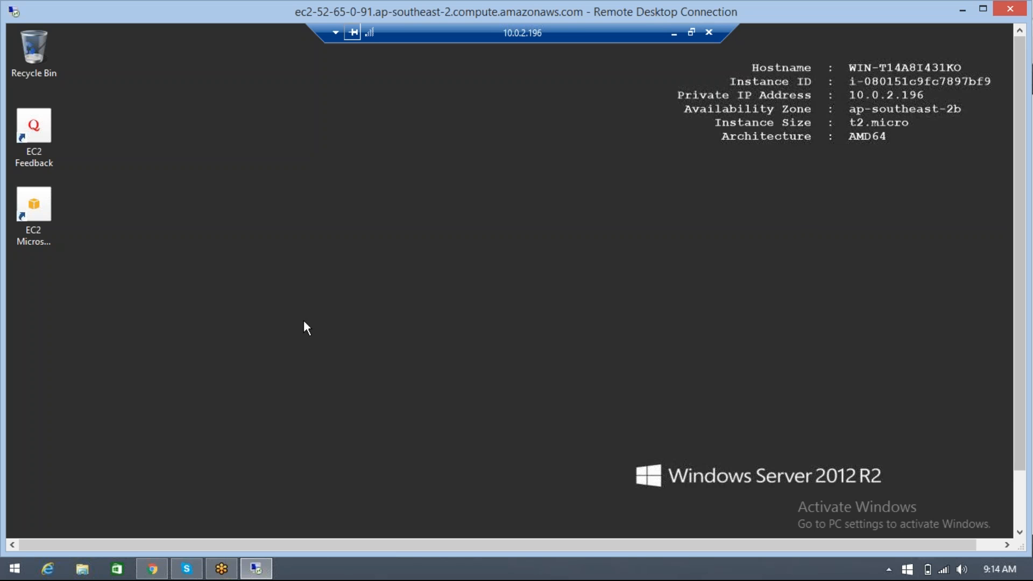
Switch to Chrome and open the AWS console home page in a new browser tab
{"action": "left_click", "coordinate": [152, 569]}
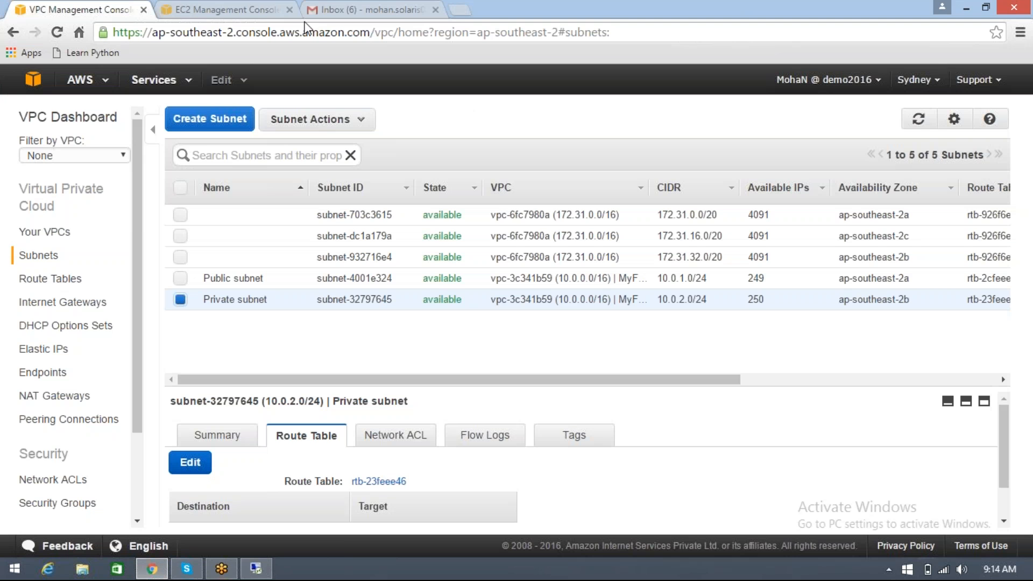
{"action": "right_click", "coordinate": [35, 80]}
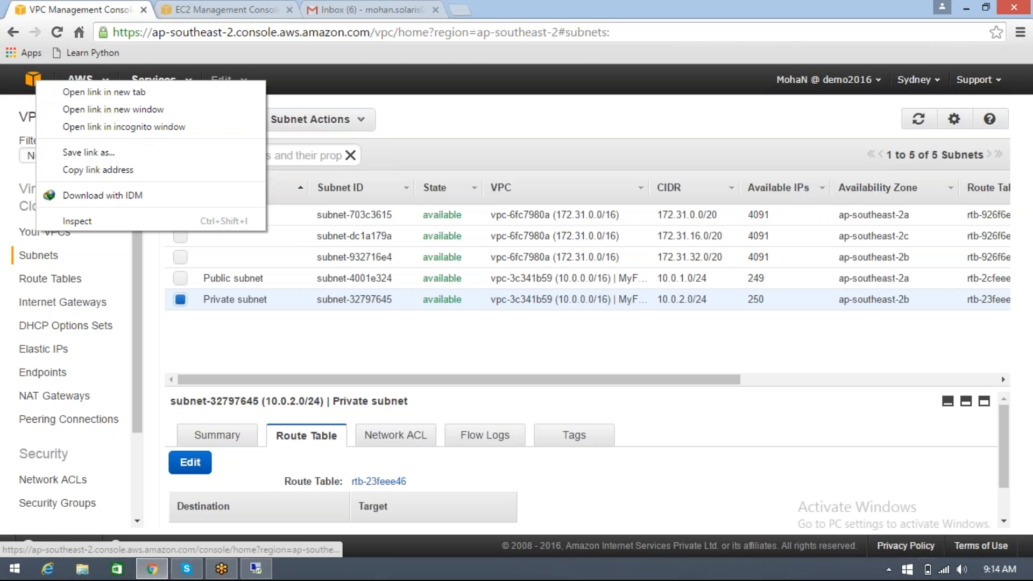
{"action": "left_click", "coordinate": [60, 91]}
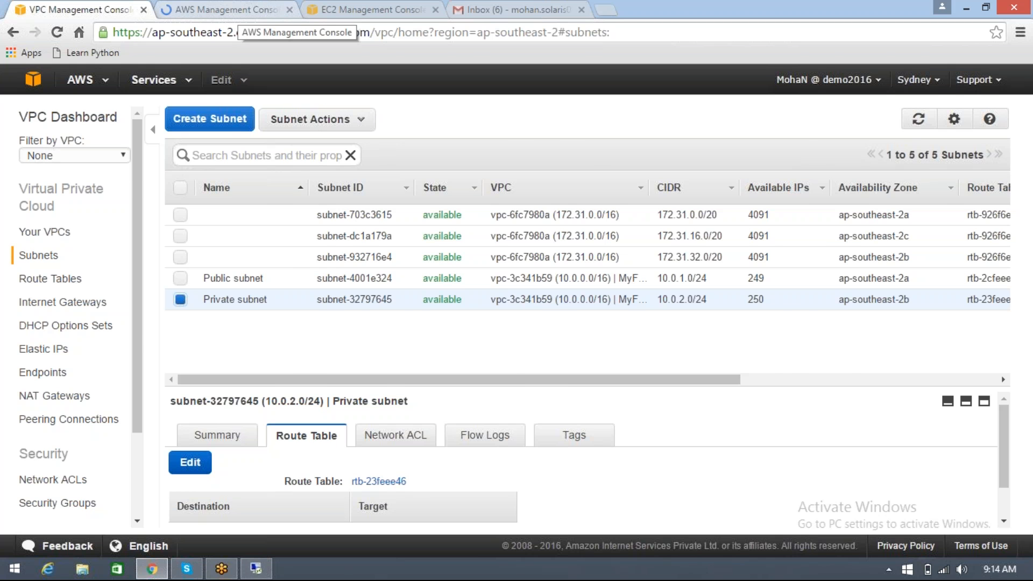
{"action": "left_click", "coordinate": [231, 9]}
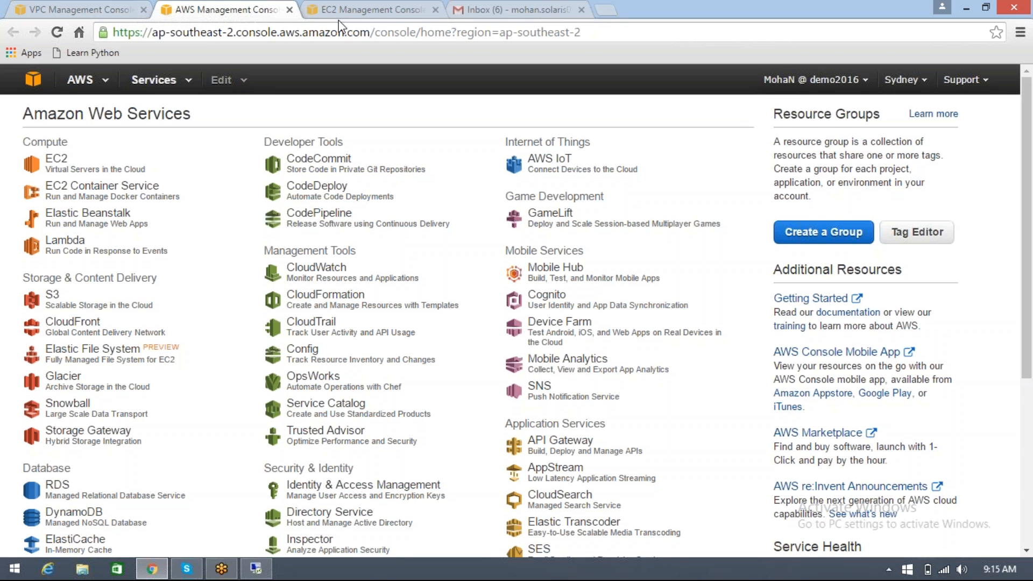
Open the MyVPCsg security group from MyDBServer's instance details in the EC2 console to check its inbound rules
{"action": "left_click", "coordinate": [370, 11]}
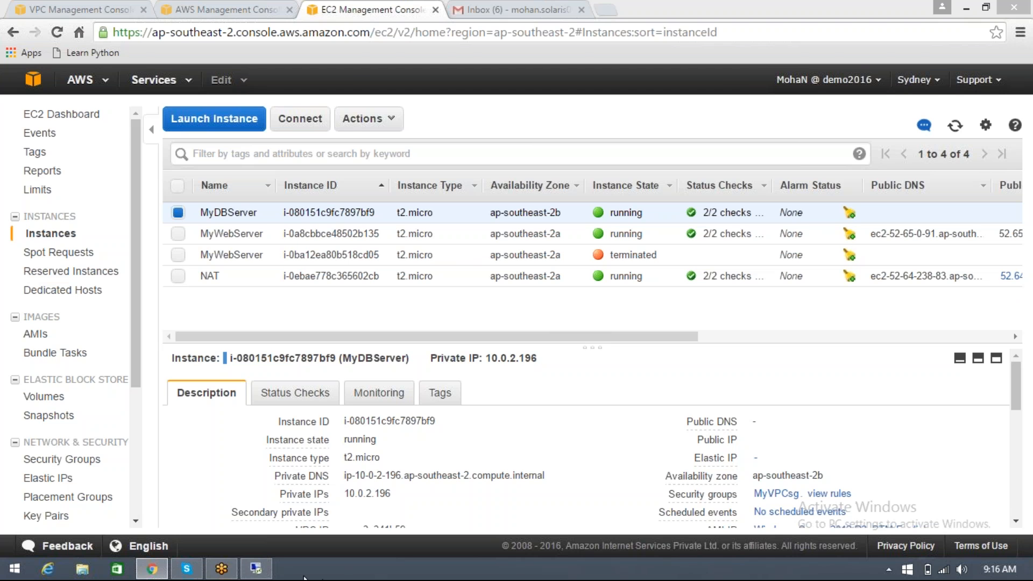
{"action": "left_click", "coordinate": [256, 568]}
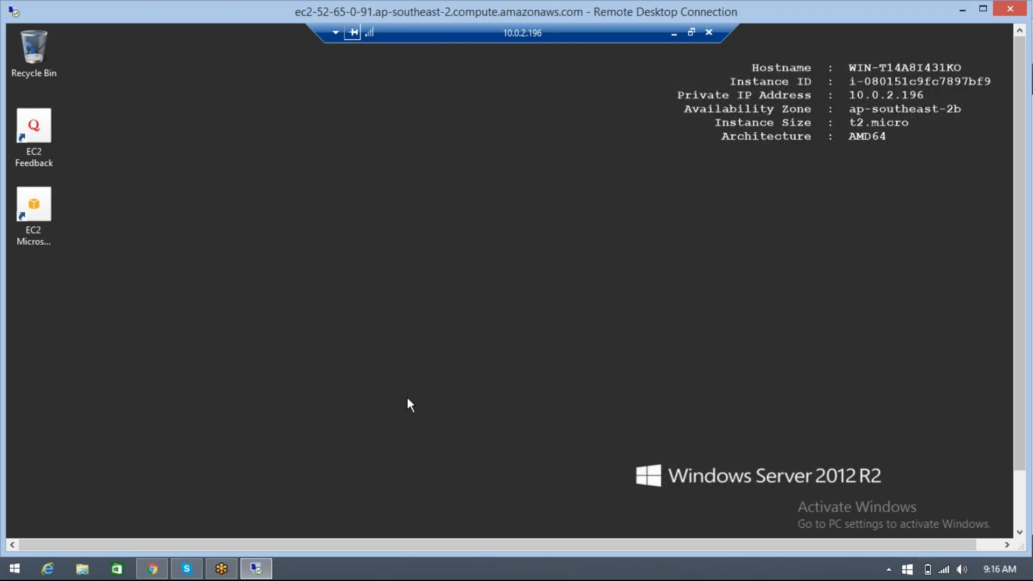
{"action": "left_click_drag", "start_coordinate": [1019, 425], "coordinate": [1020, 483]}
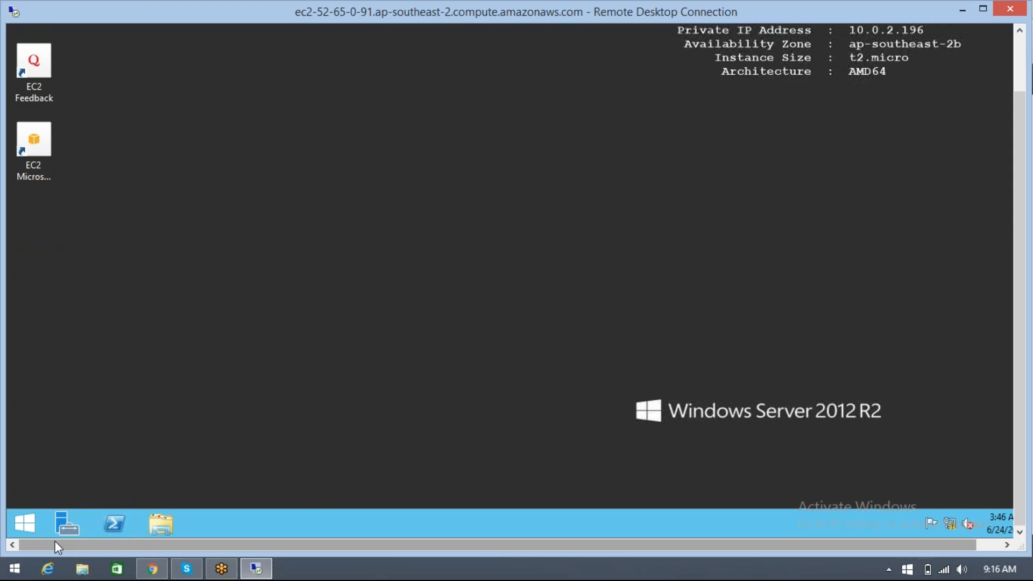
{"action": "left_click", "coordinate": [152, 568]}
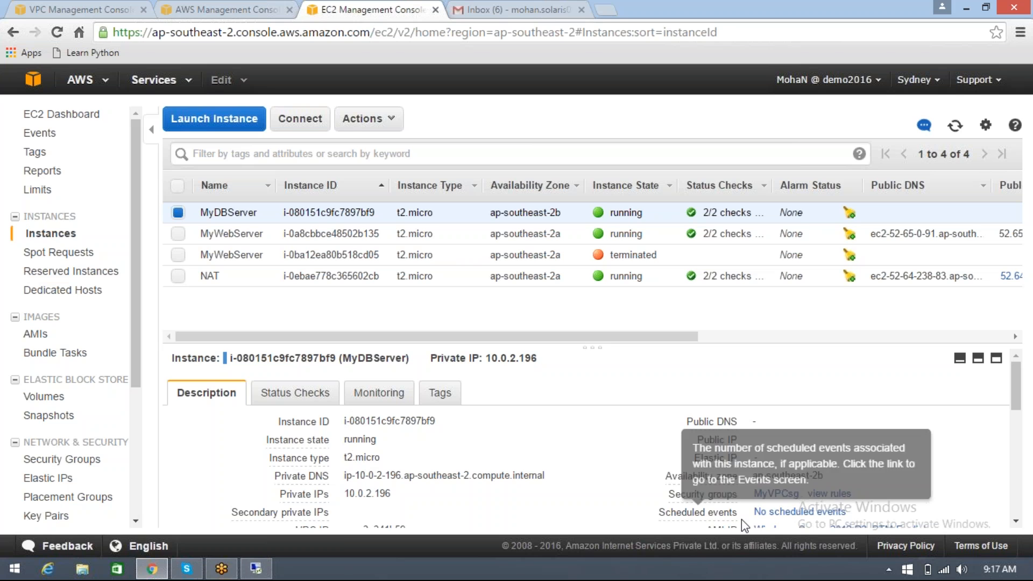
{"action": "left_click", "coordinate": [773, 495]}
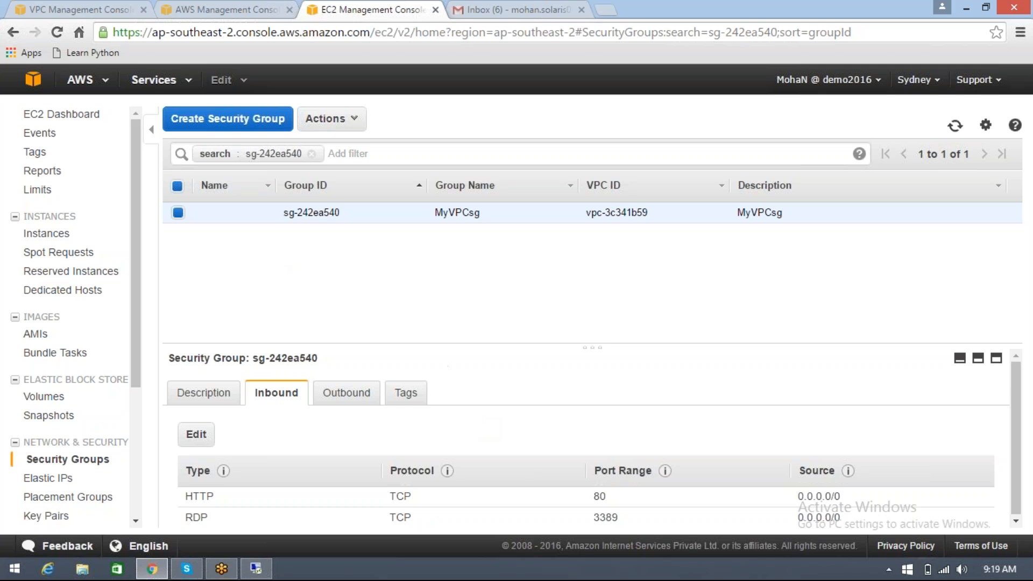
Open the DHCP options sets in the VPC console and highlight the existing set's domain-name value
{"action": "left_click", "coordinate": [42, 15]}
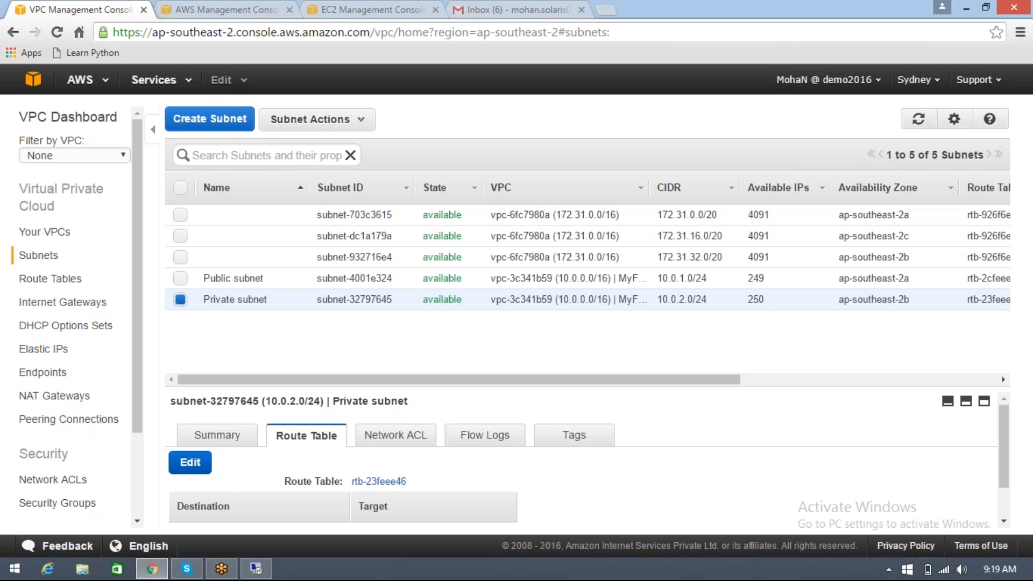
{"action": "left_click", "coordinate": [69, 326]}
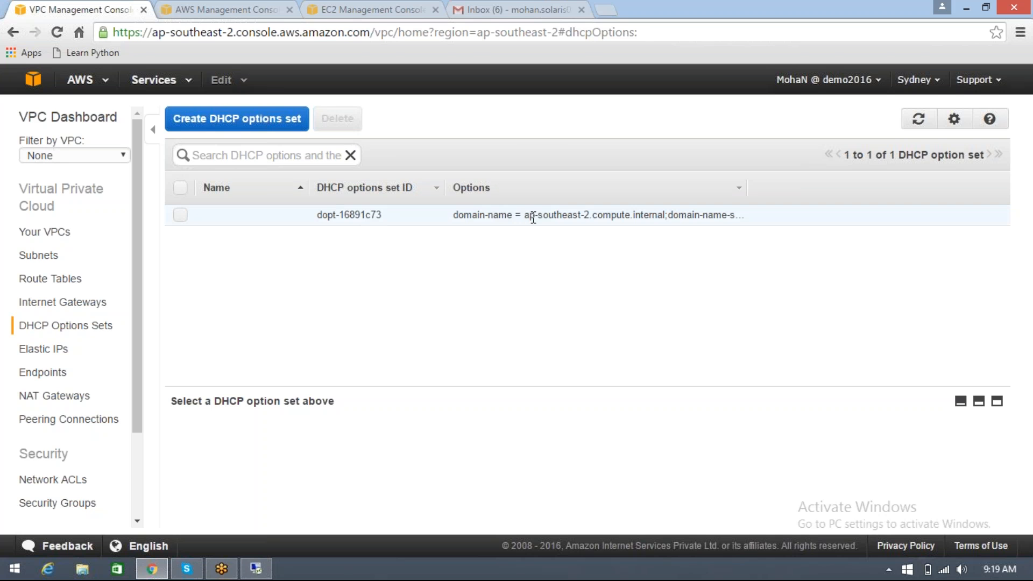
{"action": "left_click_drag", "start_coordinate": [524, 215], "coordinate": [744, 217]}
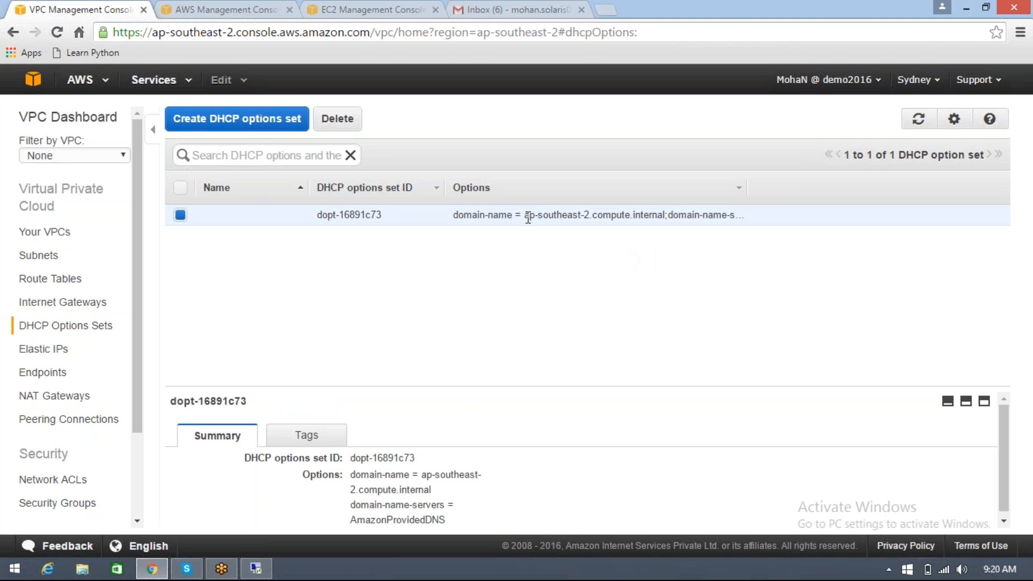
{"action": "left_click_drag", "start_coordinate": [524, 215], "coordinate": [587, 216]}
{"action": "left_click_drag", "start_coordinate": [626, 217], "coordinate": [665, 221]}
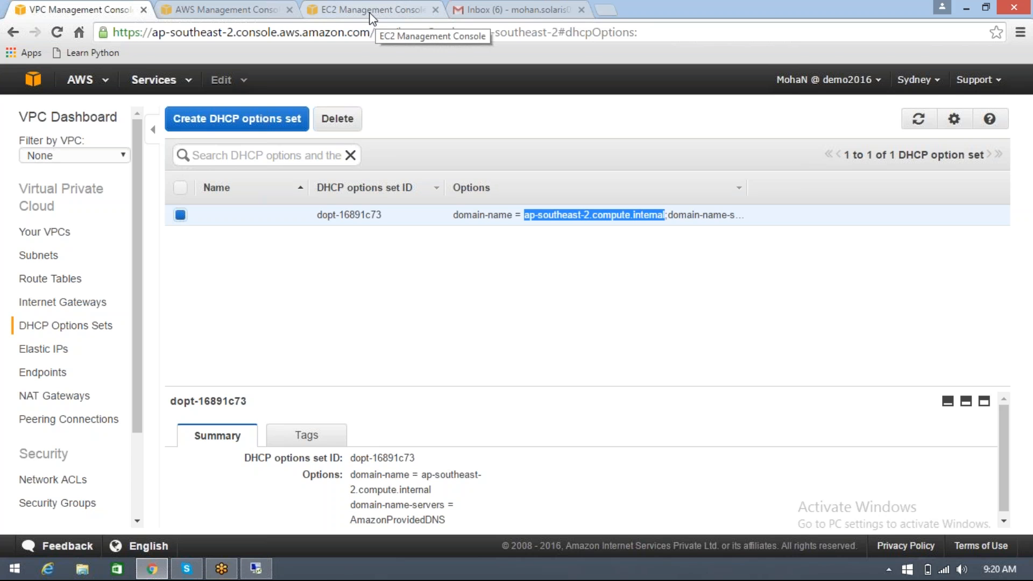
Switch to the Remote Desktop session and launch Internet Explorer on the database server
{"action": "left_click", "coordinate": [263, 573]}
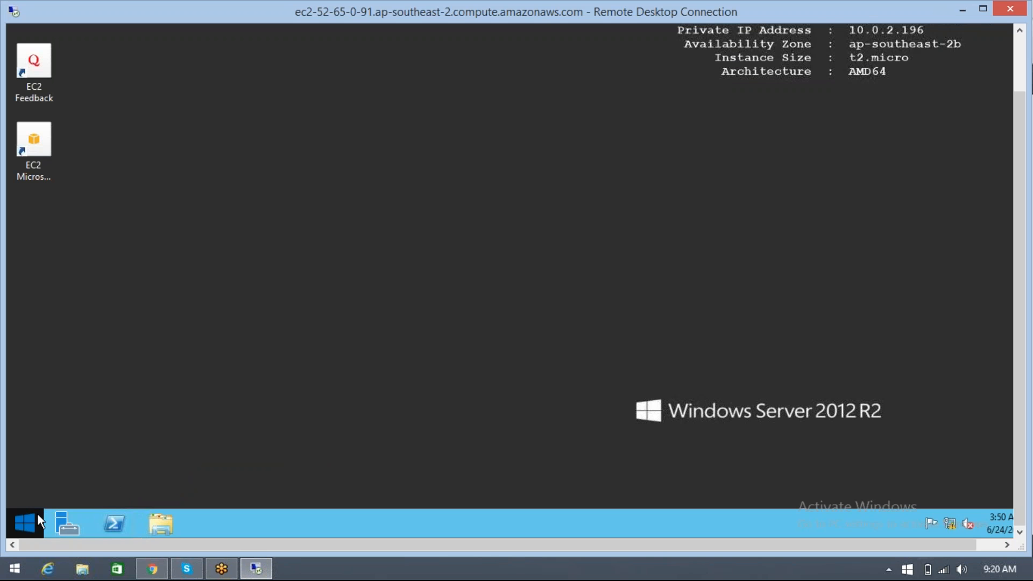
{"action": "key", "text": "super"}
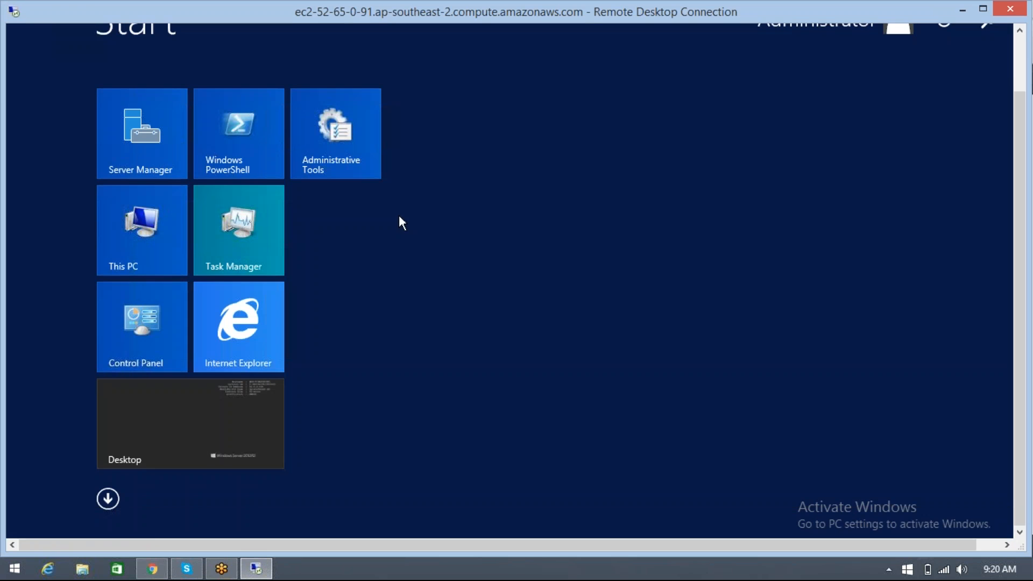
{"action": "left_click", "coordinate": [258, 341]}
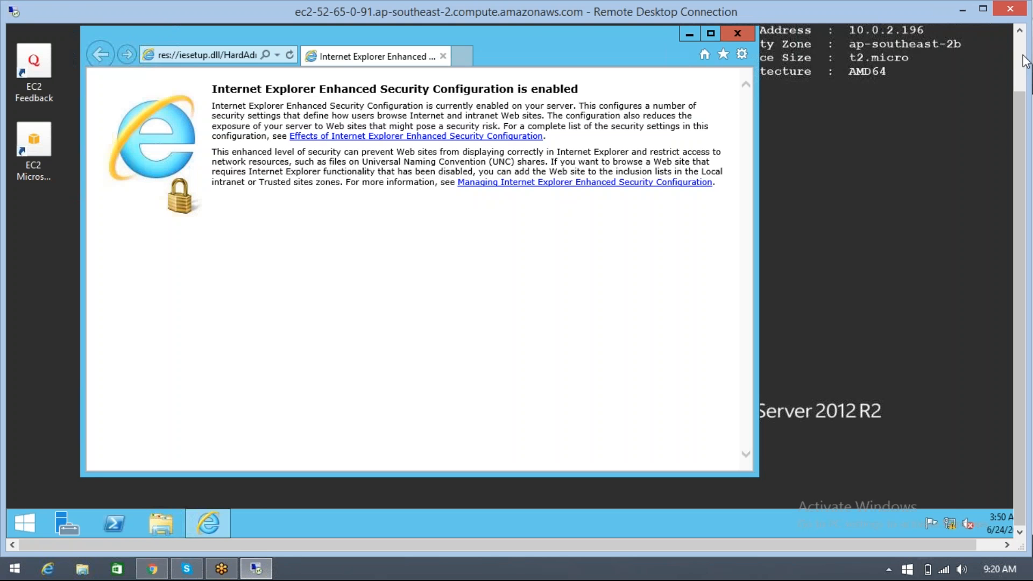
{"action": "left_click", "coordinate": [1025, 61]}
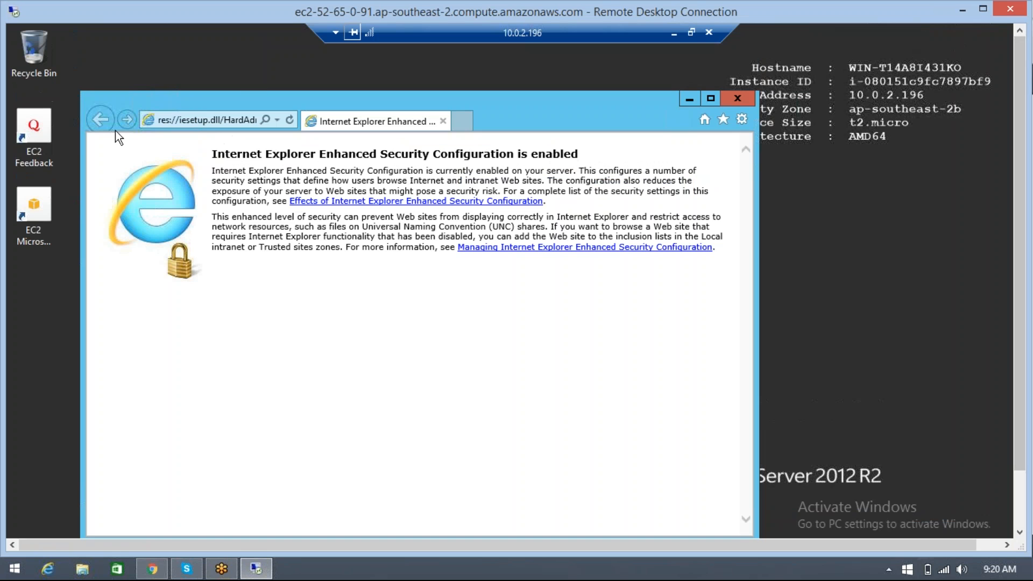
Try to load msn.com in the reopened browser, closing the search-page error and the blocked-content prompt
{"action": "left_click", "coordinate": [202, 123]}
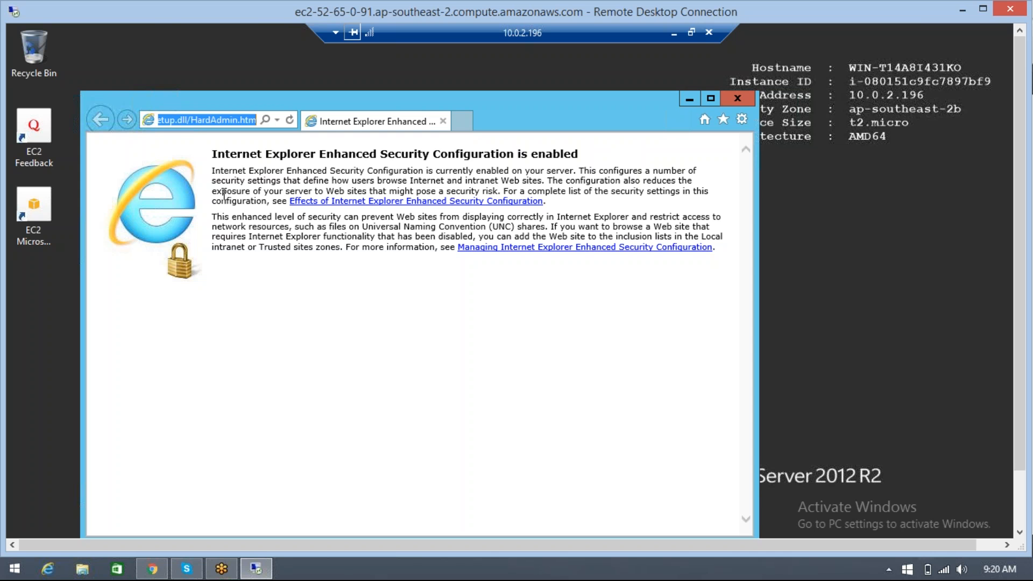
{"action": "type", "text": "msn.com"}
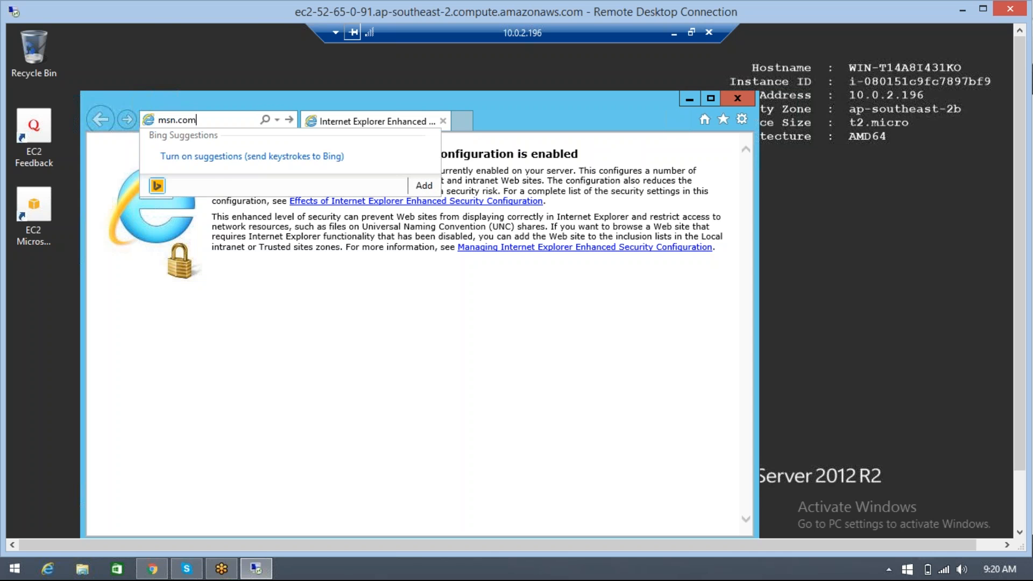
{"action": "key", "text": "Return"}
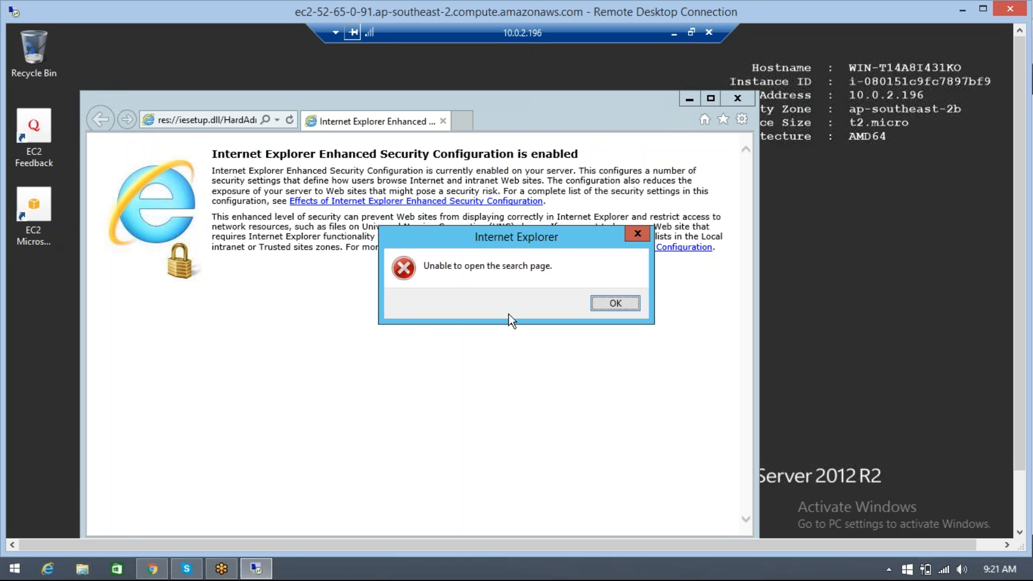
{"action": "left_click", "coordinate": [603, 299]}
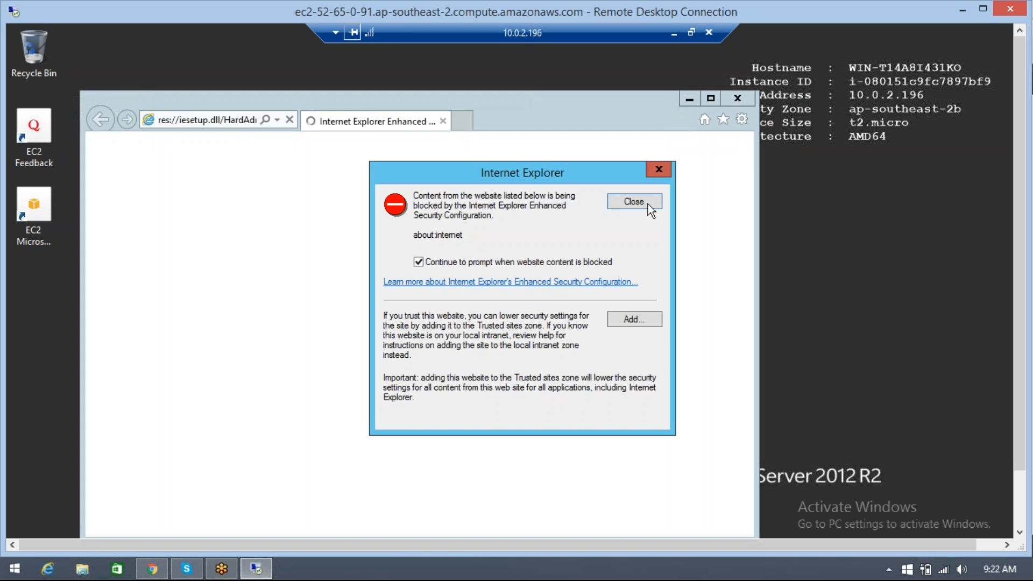
{"action": "left_click", "coordinate": [635, 202]}
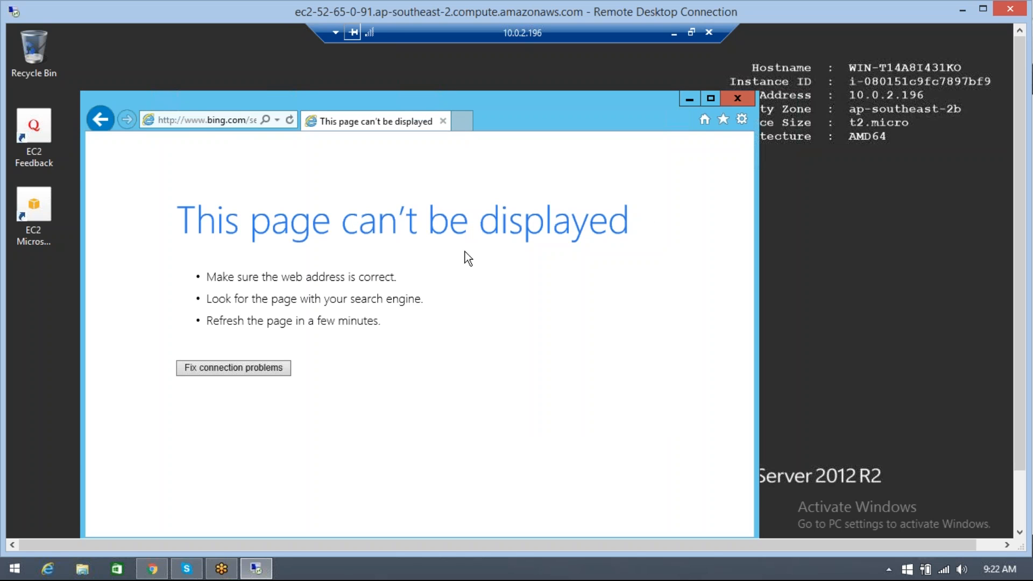
Try to load google.com in the database server's browser and close the blocked-content prompt
{"action": "left_click", "coordinate": [225, 121]}
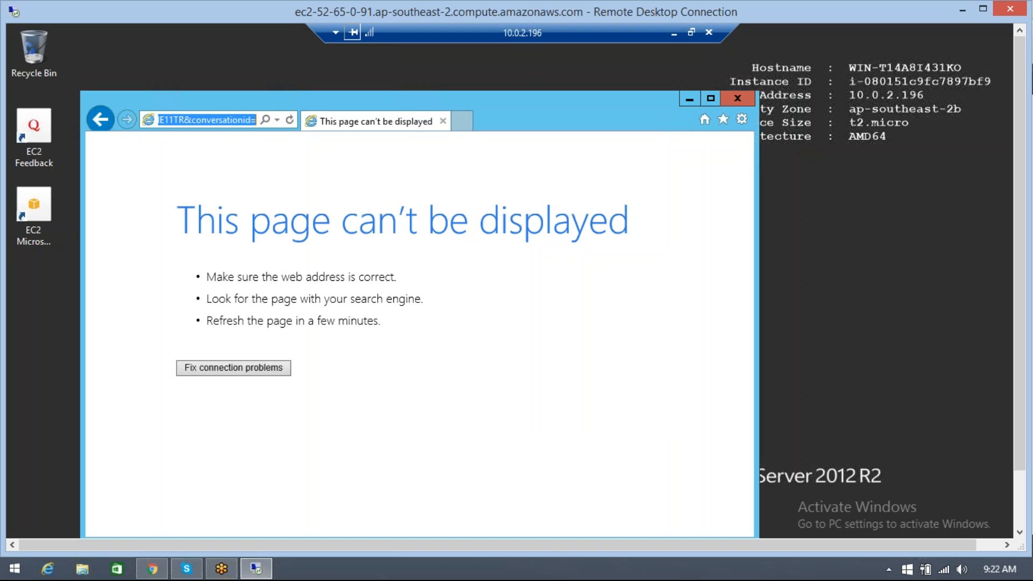
{"action": "type", "text": "goog"}
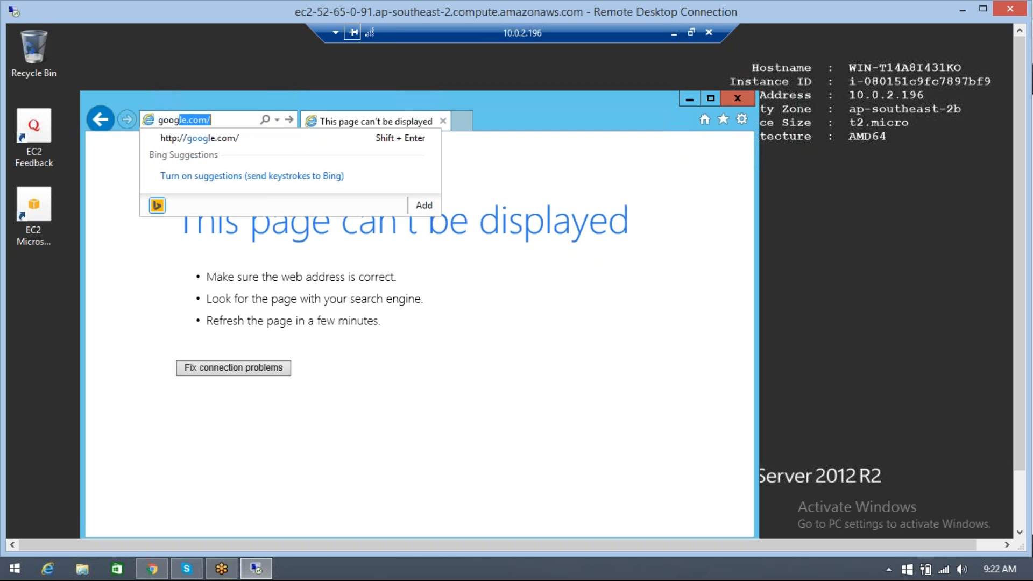
{"action": "key", "text": "Return"}
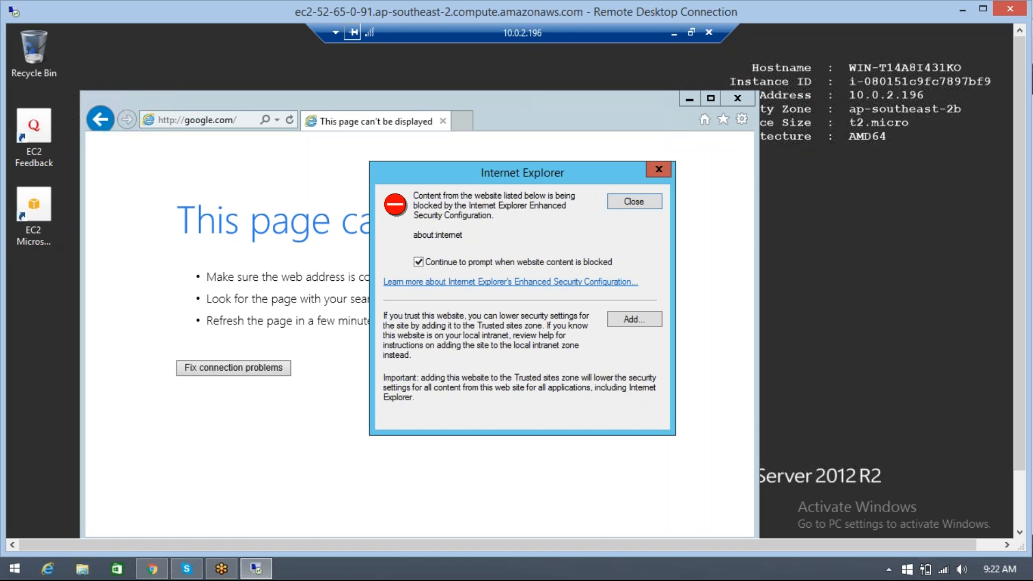
{"action": "left_click", "coordinate": [627, 202]}
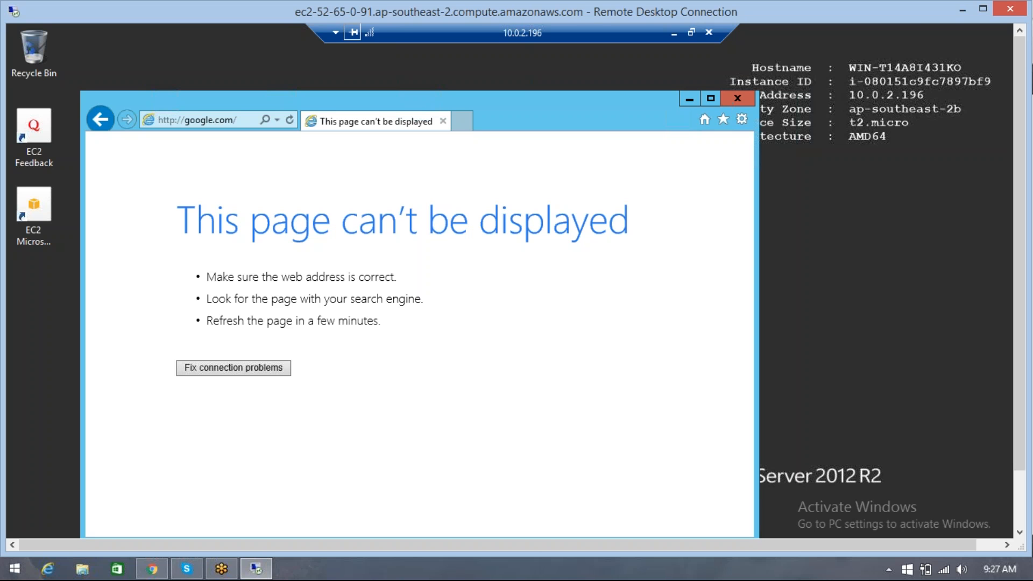
Check the Remote Desktop session, switch back to Chrome and open the instances list in the EC2 console
{"action": "left_click", "coordinate": [255, 571]}
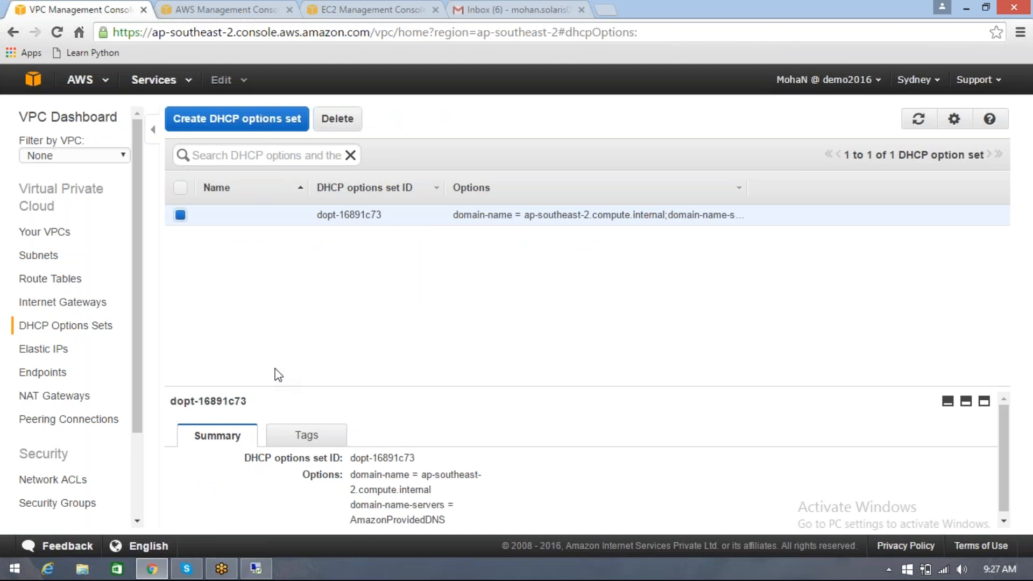
{"action": "left_click", "coordinate": [249, 9]}
{"action": "left_click", "coordinate": [256, 568]}
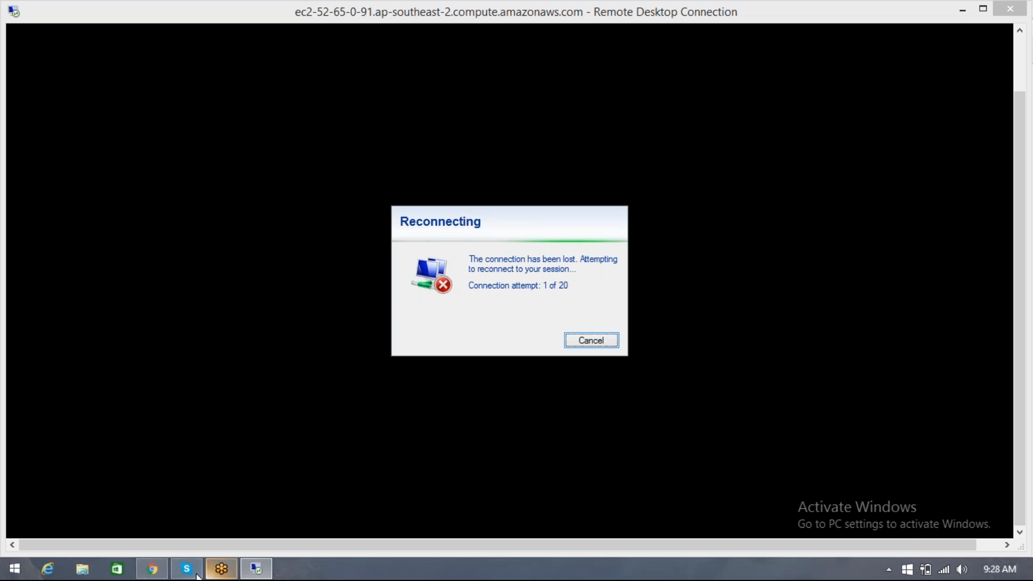
{"action": "left_click", "coordinate": [152, 569]}
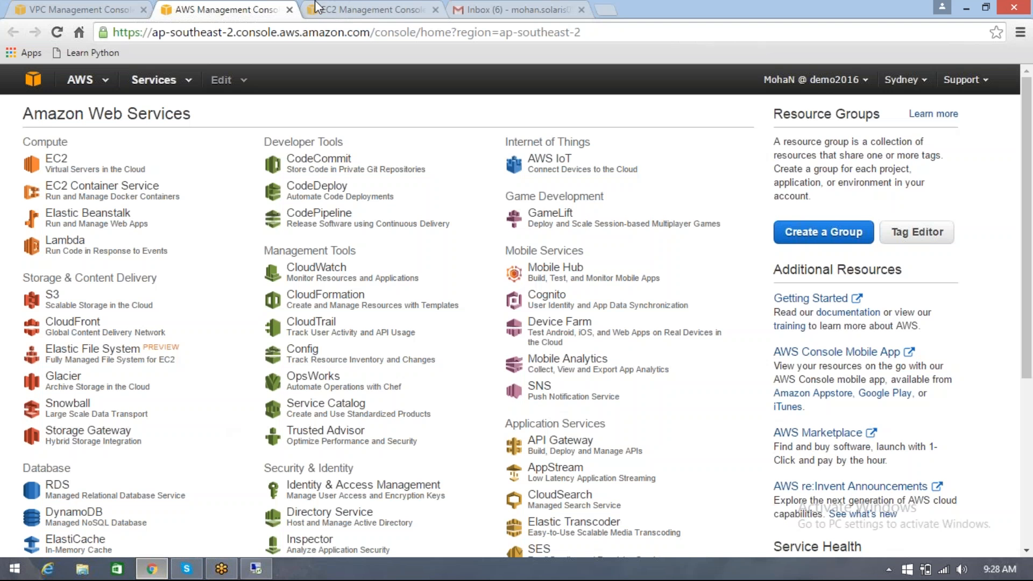
{"action": "left_click", "coordinate": [394, 9]}
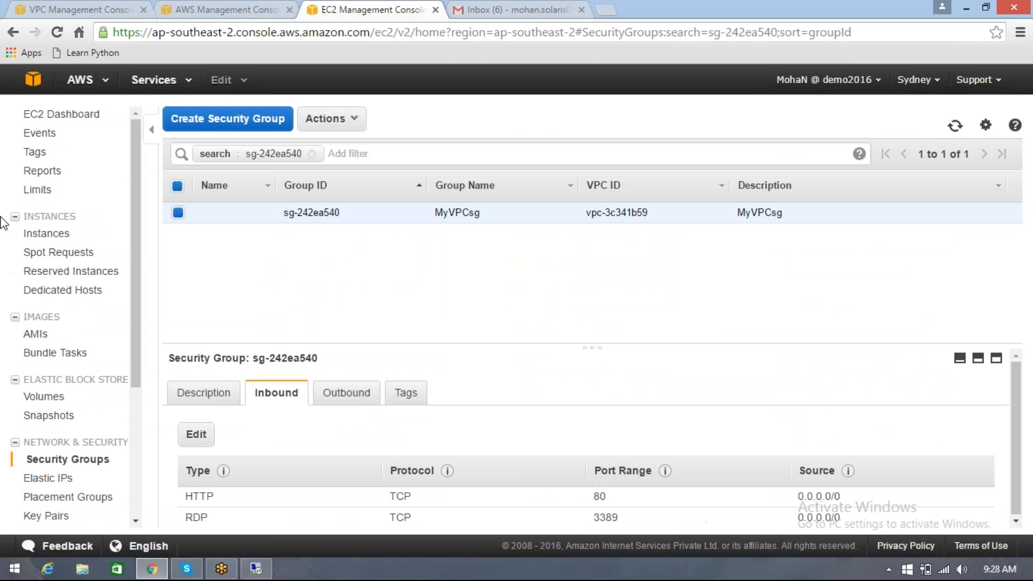
{"action": "left_click", "coordinate": [50, 237]}
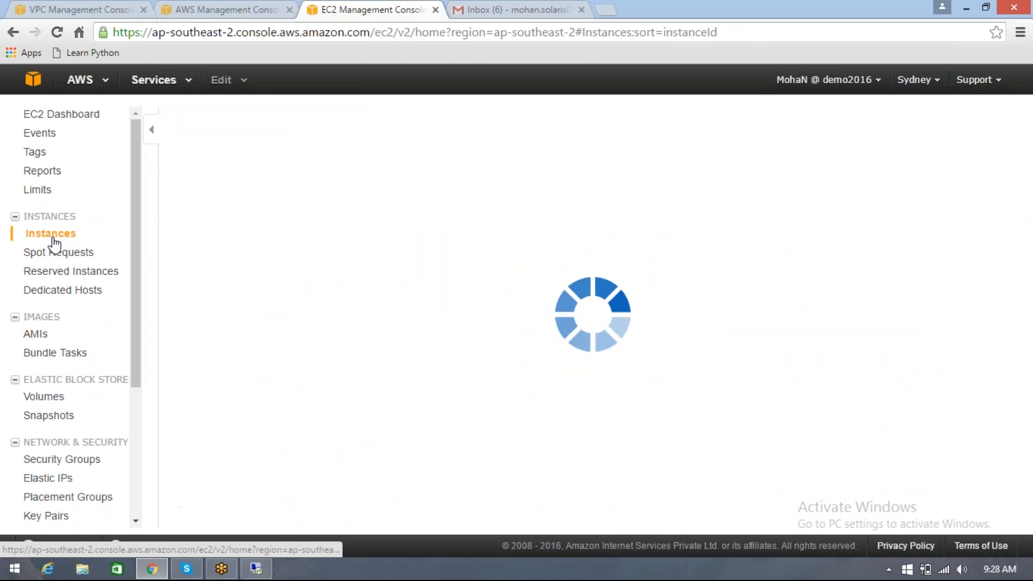